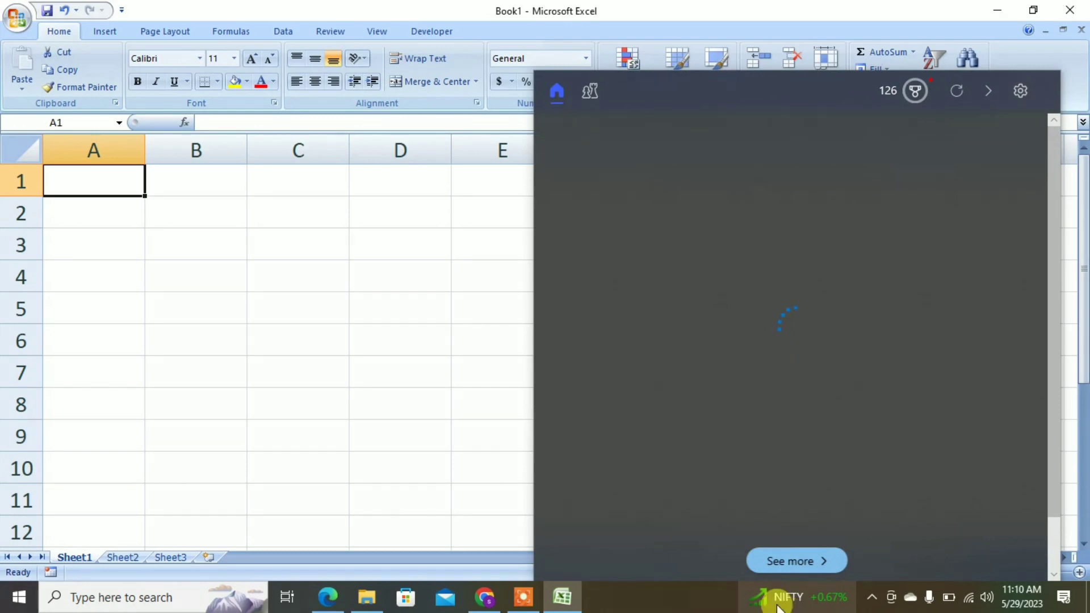
Step: Enter the column headings PRODUCT in cell A1 and COST in cell B1
left_click(363, 449)
left_click(353, 416)
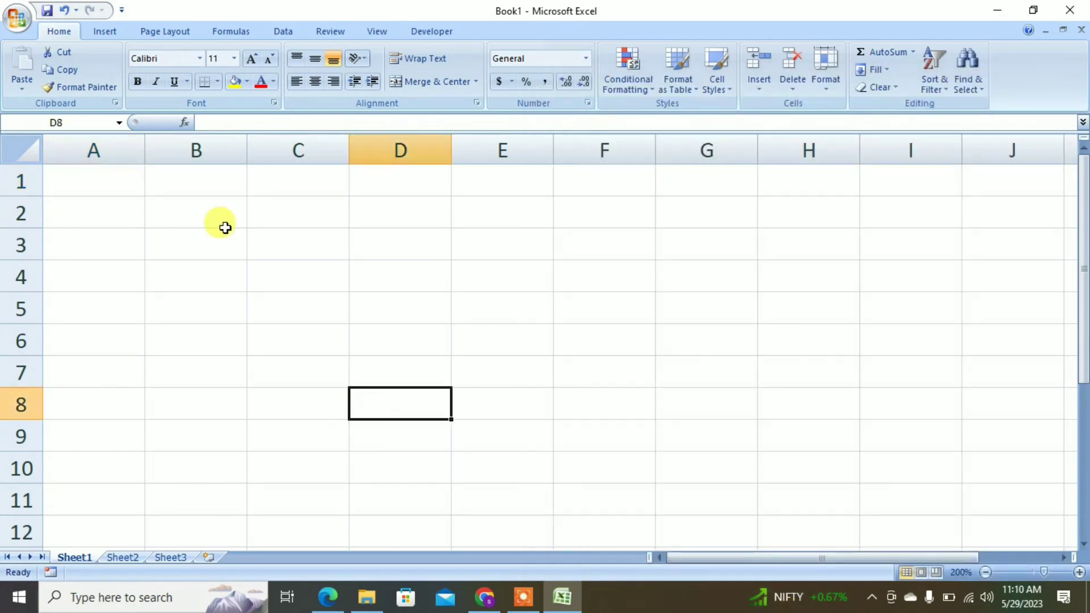
left_click(99, 180)
type("S")
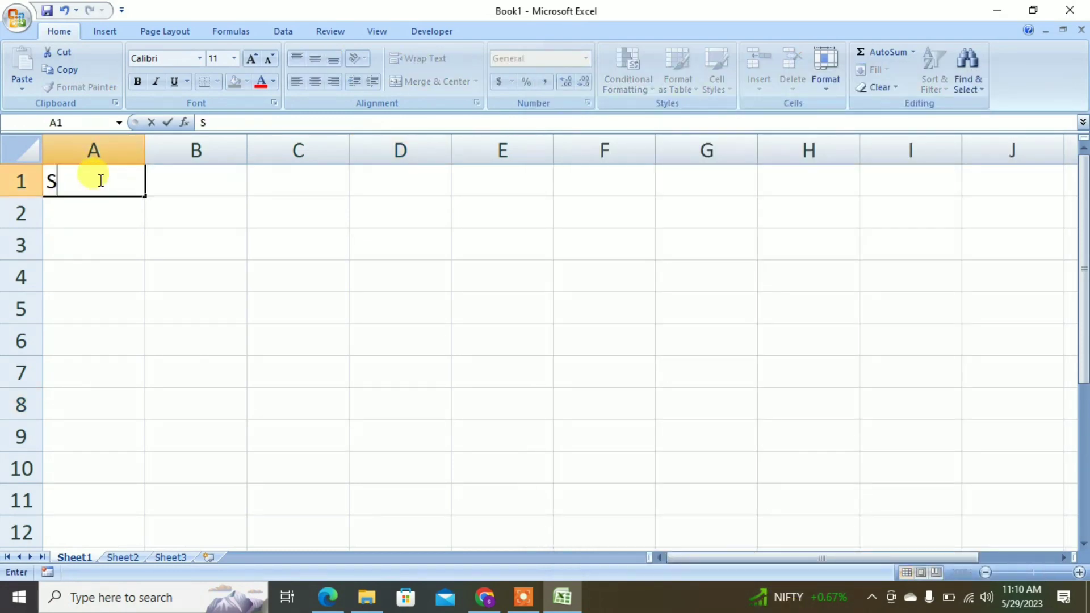
type("BO")
key("BackSpace")
key("BackSpace")
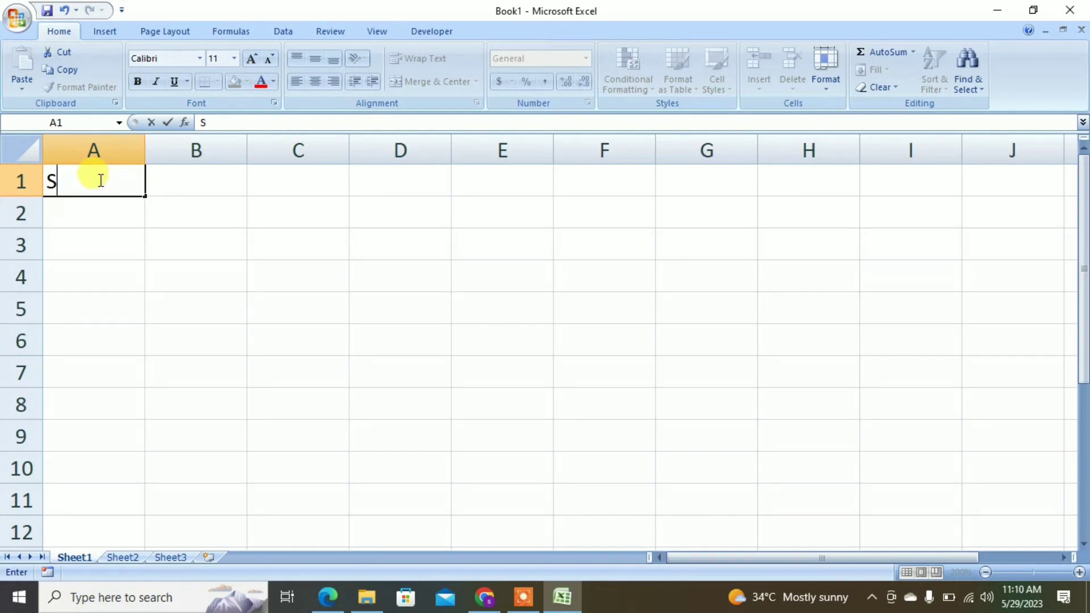
type("NO")
key("BackSpace")
key("BackSpace")
key("BackSpace")
type("PRODUCT")
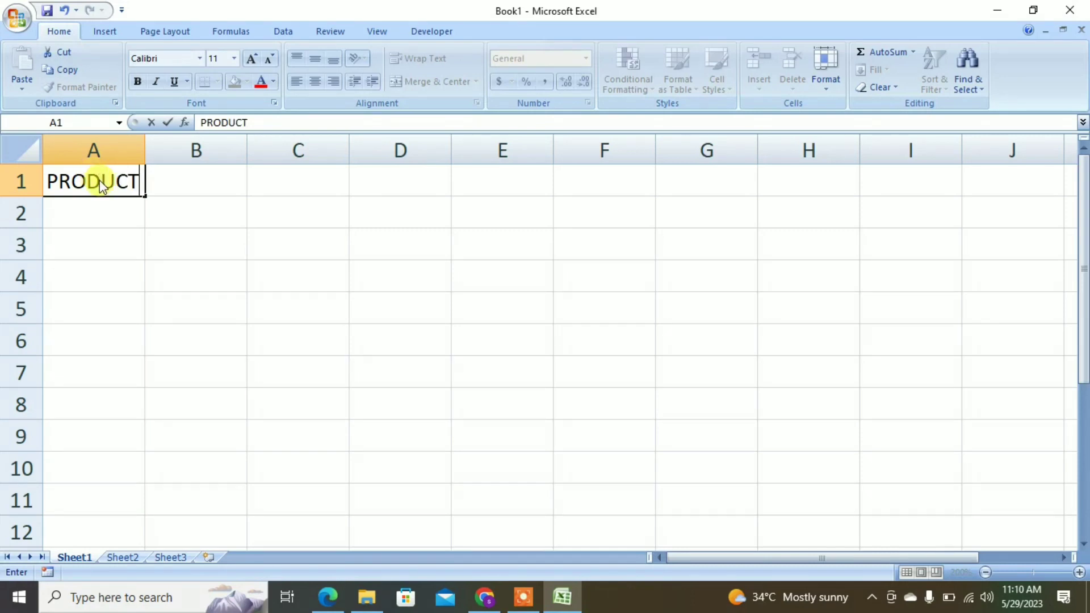
key("Tab")
type("COST")
Step: Enter the column heading SALVAGE VALUE in cell C1
key("Tab")
type("SALV")
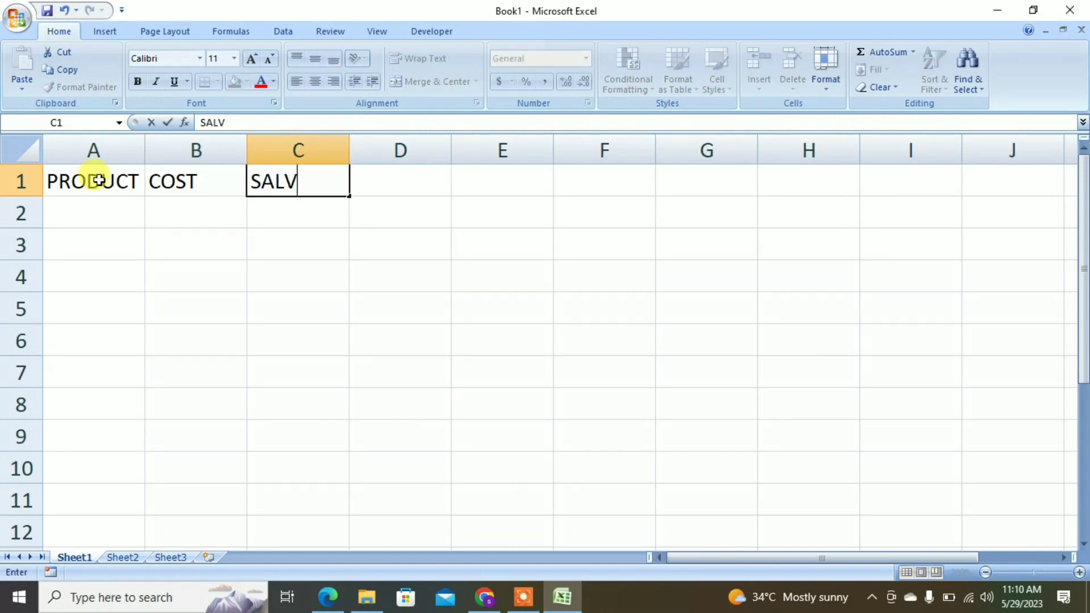
type("E VALUE")
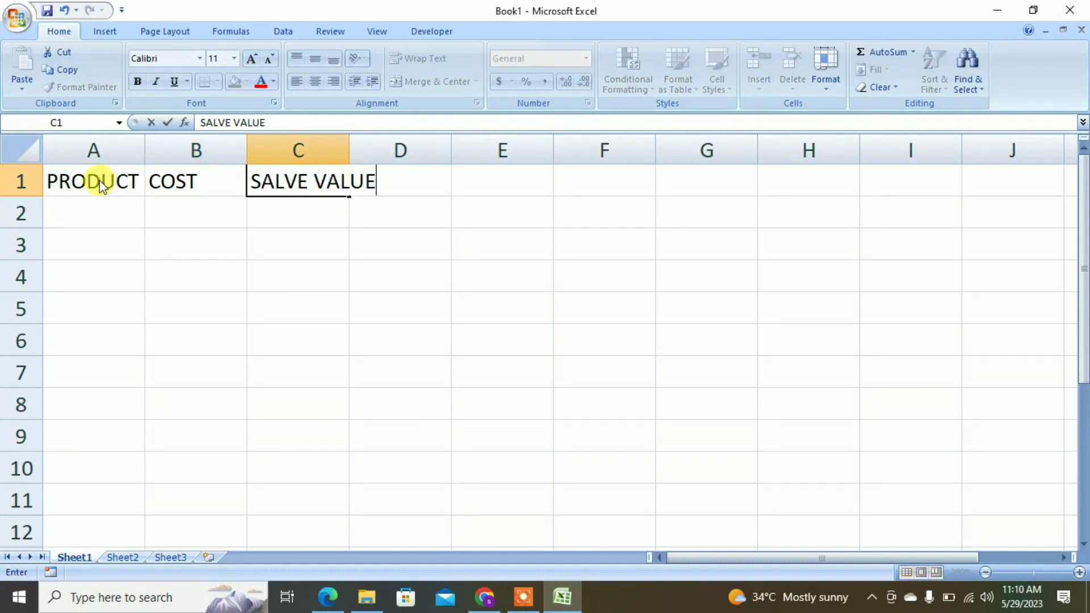
key("BackSpace")
key("BackSpace")
key("BackSpace")
key("BackSpace")
key("BackSpace")
key("BackSpace")
key("BackSpace")
key("BackSpace")
type("VA")
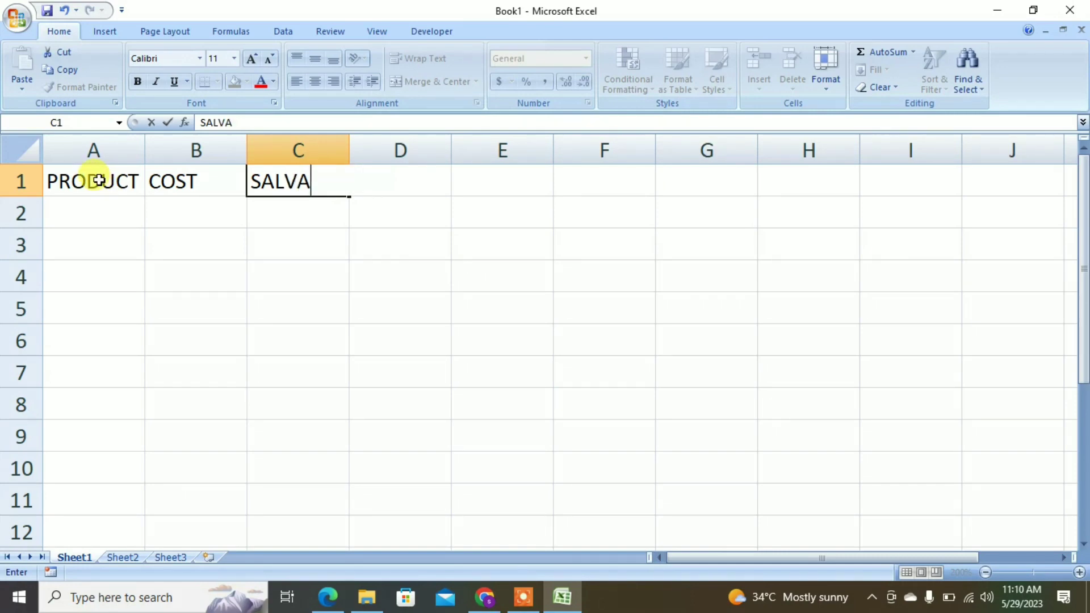
type("GE VALUE")
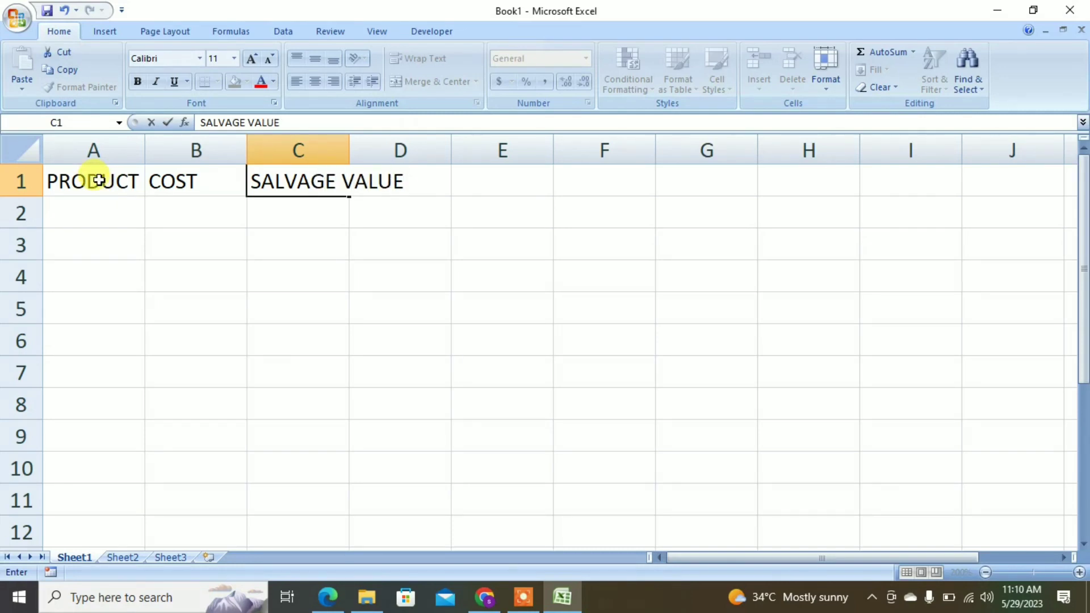
key("Tab")
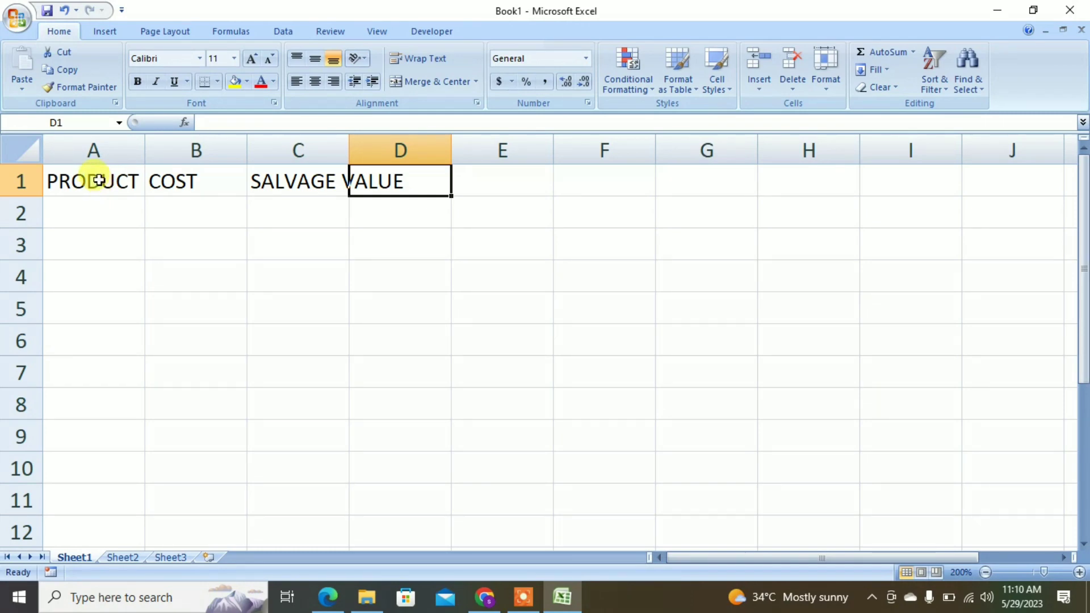
Step: Enter the column headings LIFE in cell D1 and PERIOD in cell E1
type("LIFE")
key("Tab")
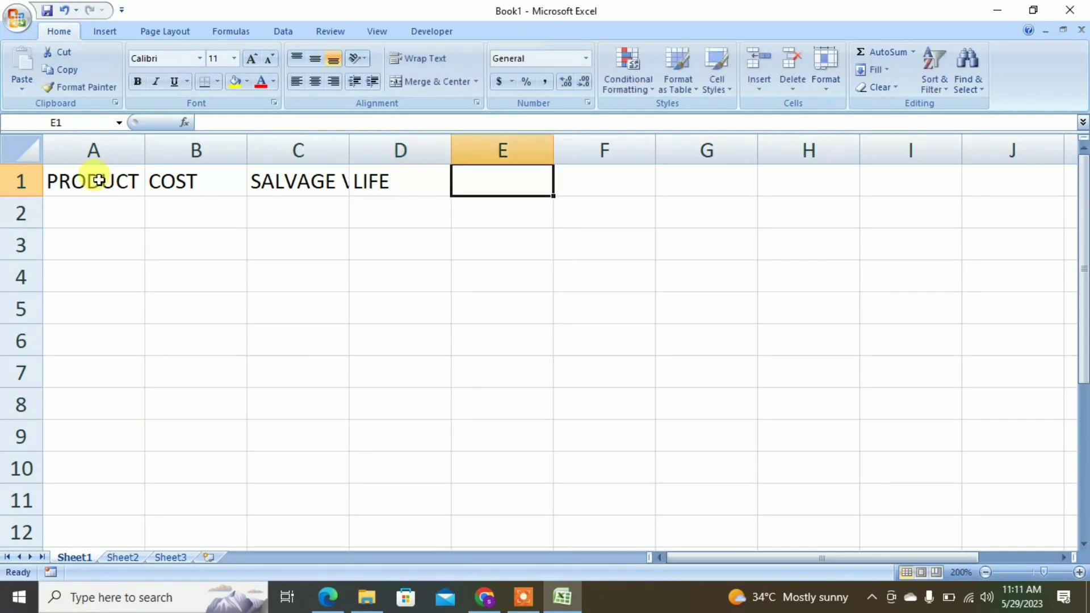
type("PERIOD")
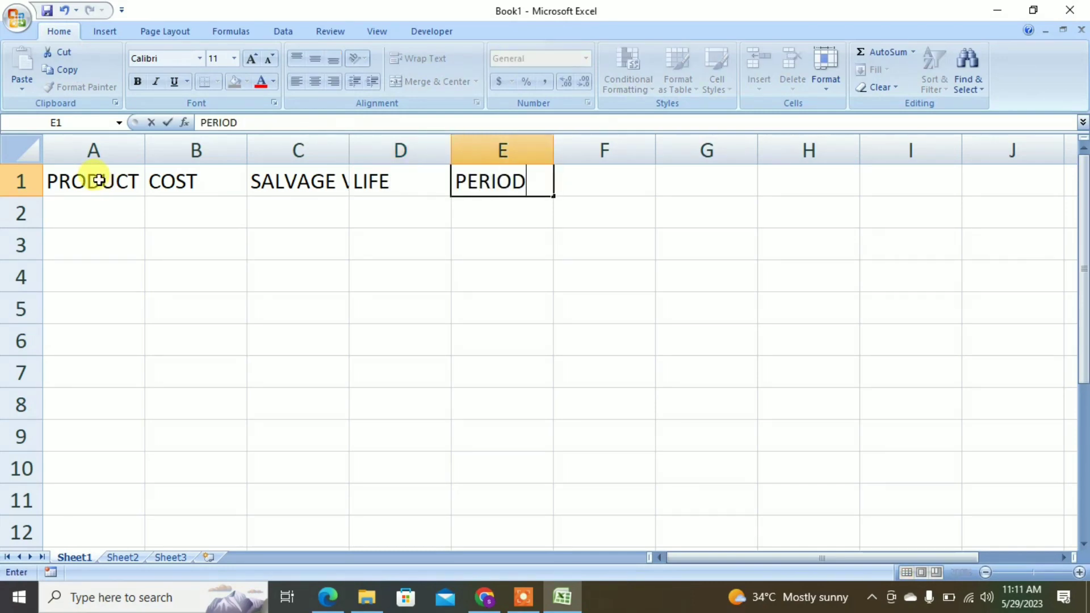
key("Tab")
Step: Enter the column heading DEPRECIATION OF GOODS in cell F1
type("DE")
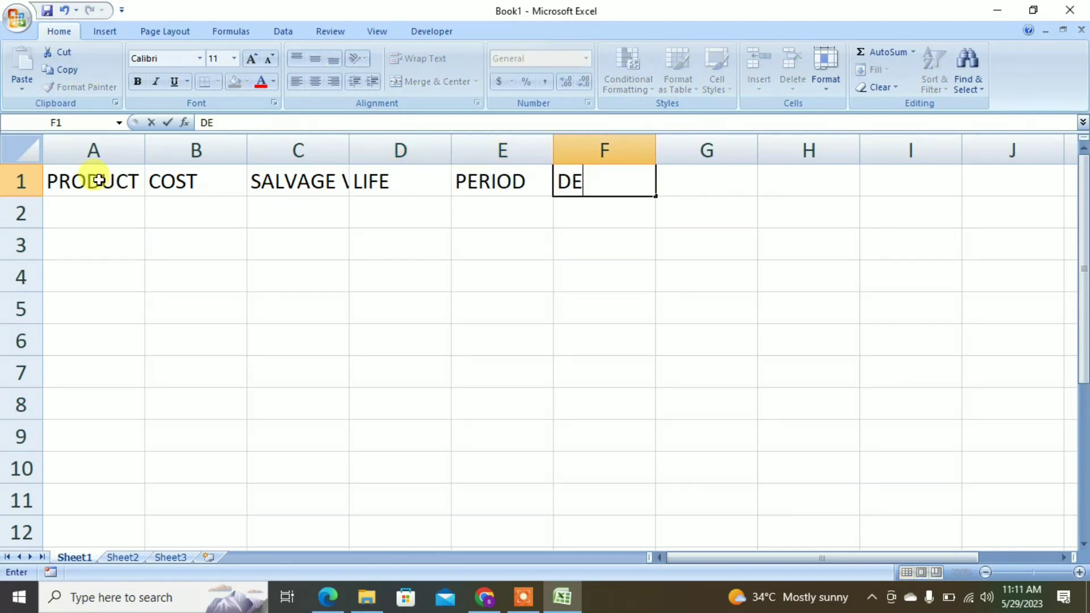
type("PRECI")
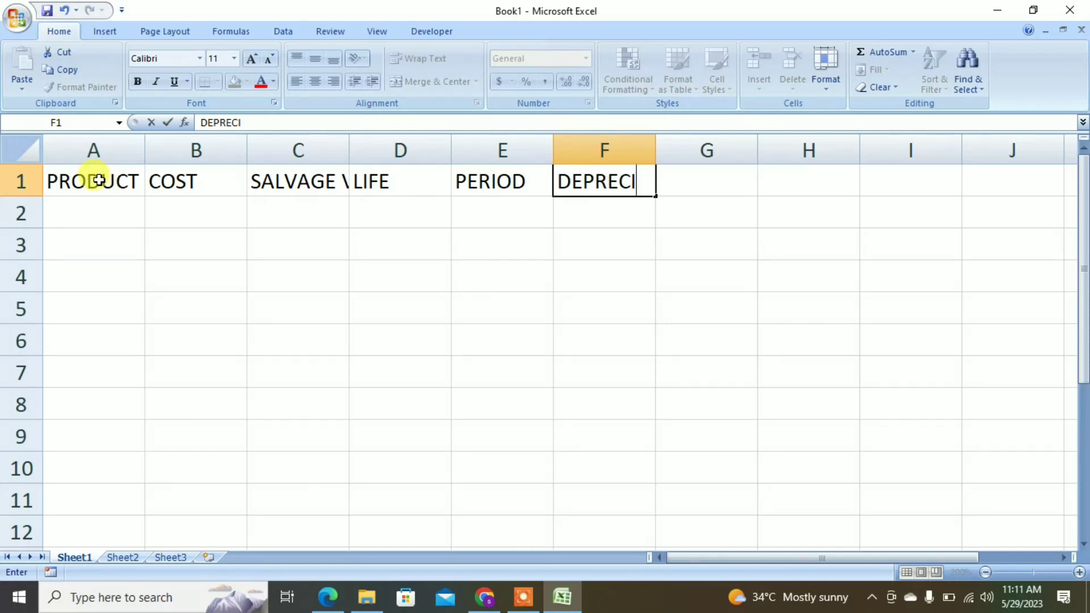
type("ATION  OF GO")
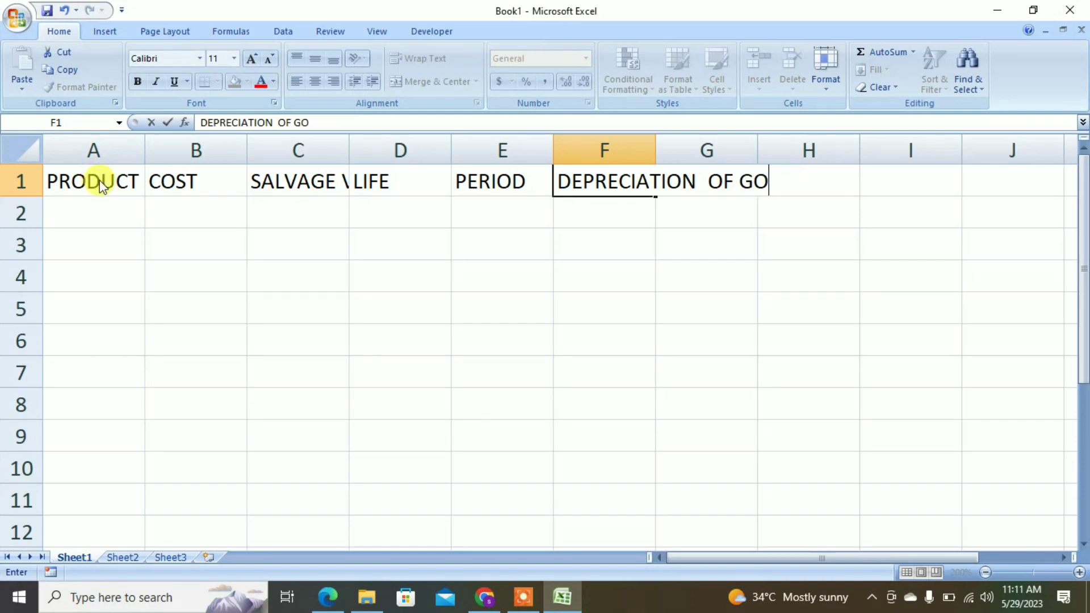
type("ODS")
key("Tab")
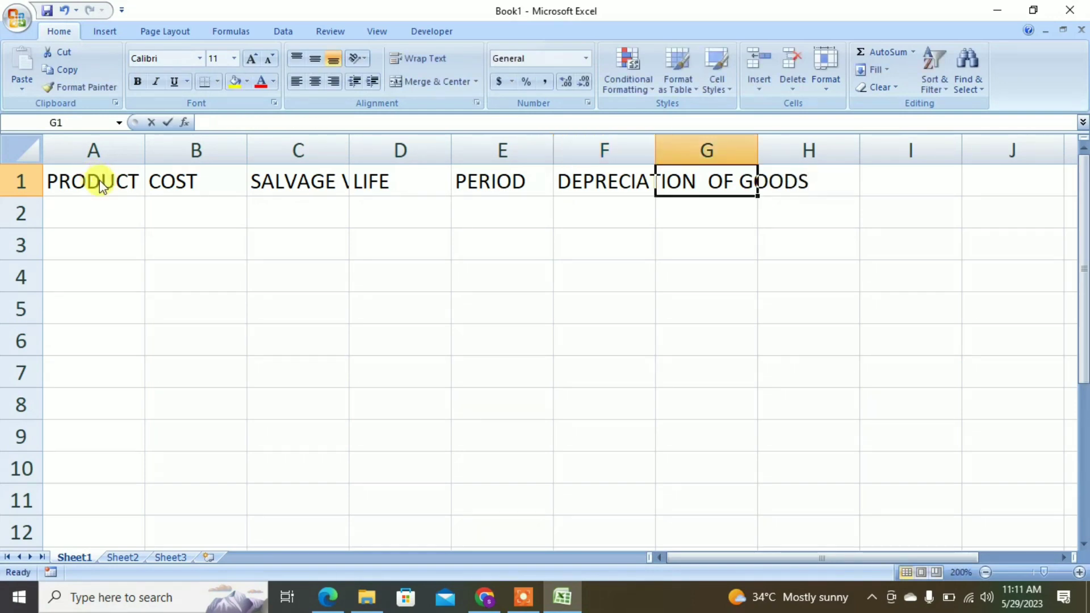
Step: Enter the column heading STRAIGHT LINE METHOD in cell G1
type("STA")
key("BackSpace")
type("RAIGHT")
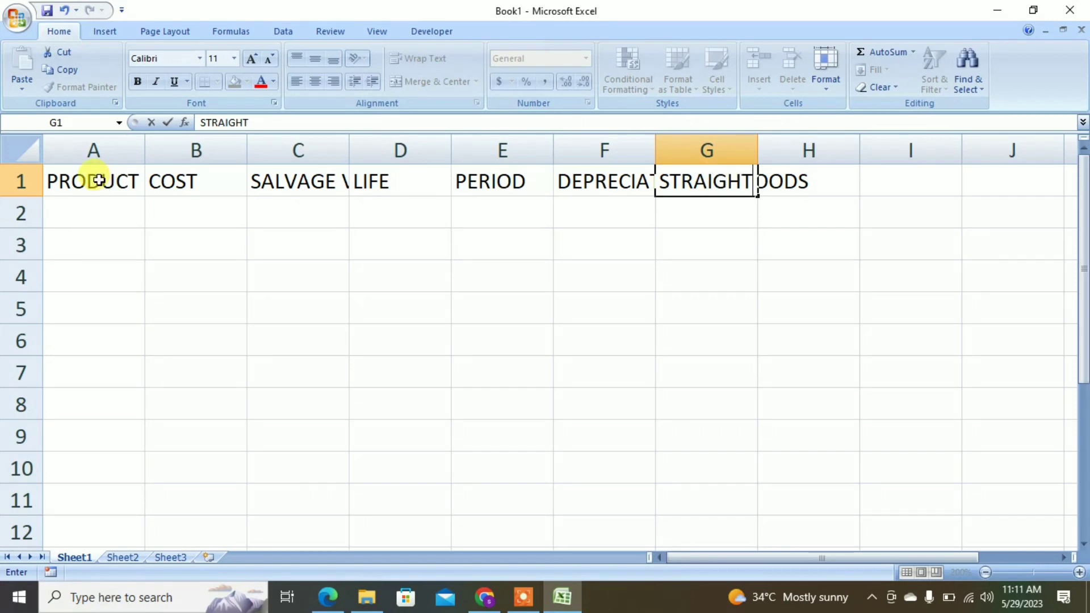
type(" LINE METHOD")
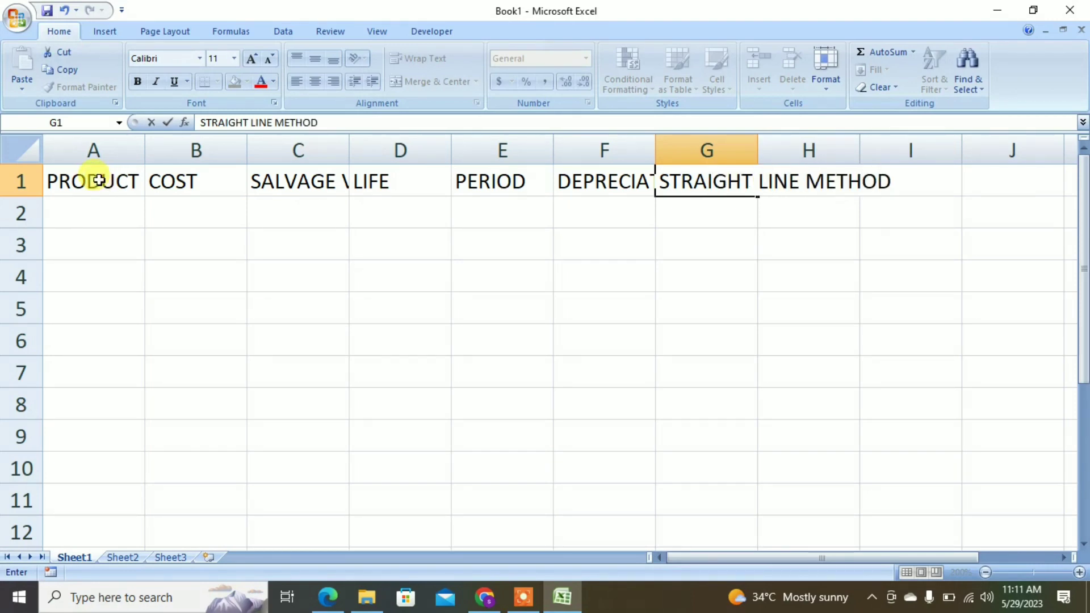
left_click(286, 288)
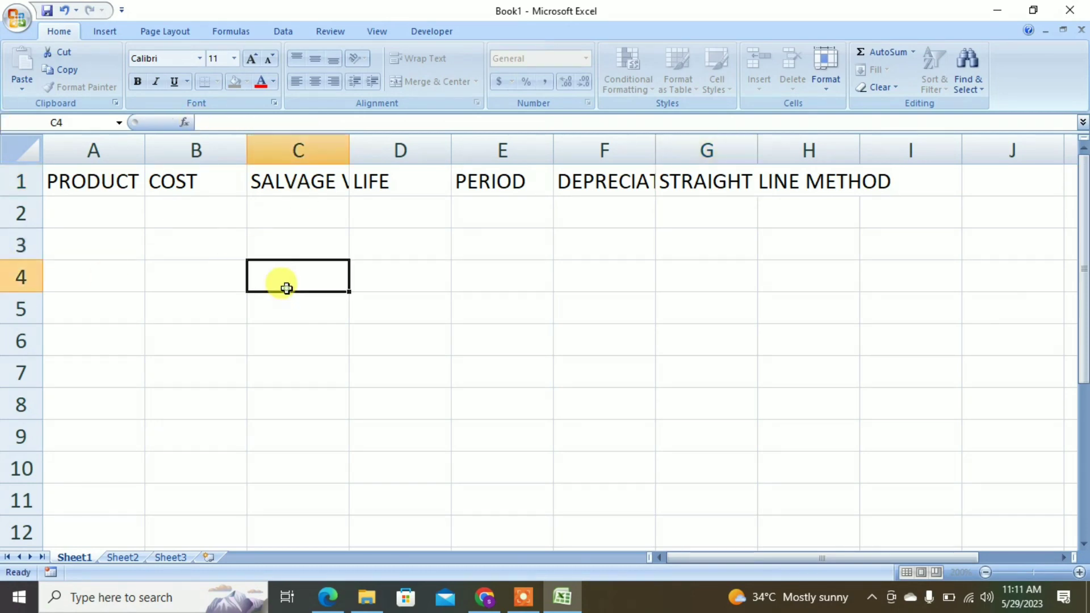
Step: Centre the headings in cells A1 to H1 horizontally and make them bold
left_click_drag(127, 183, 772, 186)
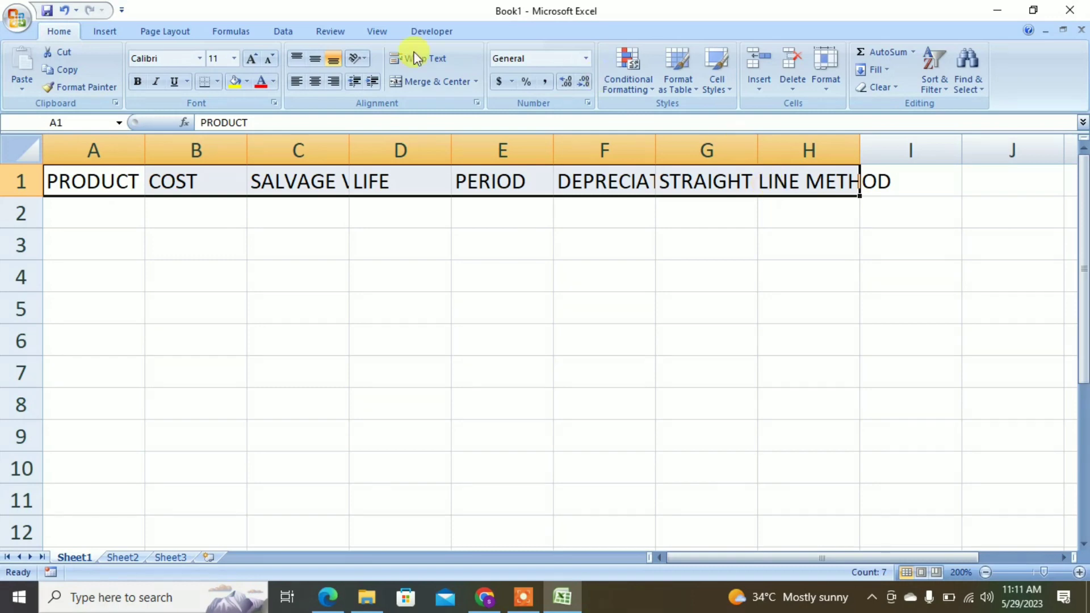
left_click(315, 89)
left_click(139, 83)
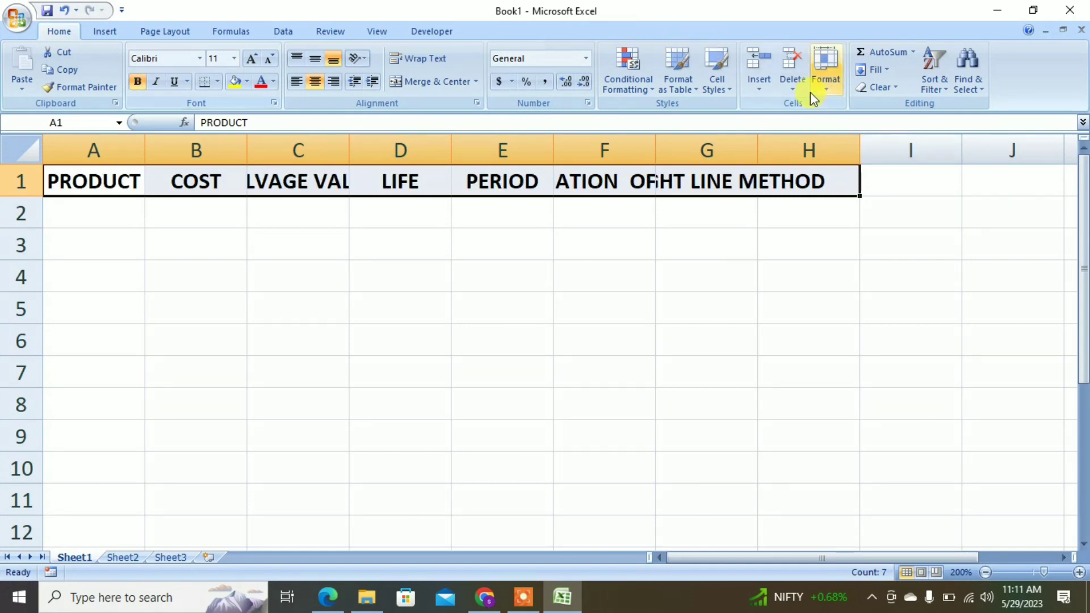
Step: AutoFit the widths of columns A to H to the heading text
left_click(821, 90)
left_click(836, 181)
left_click(496, 344)
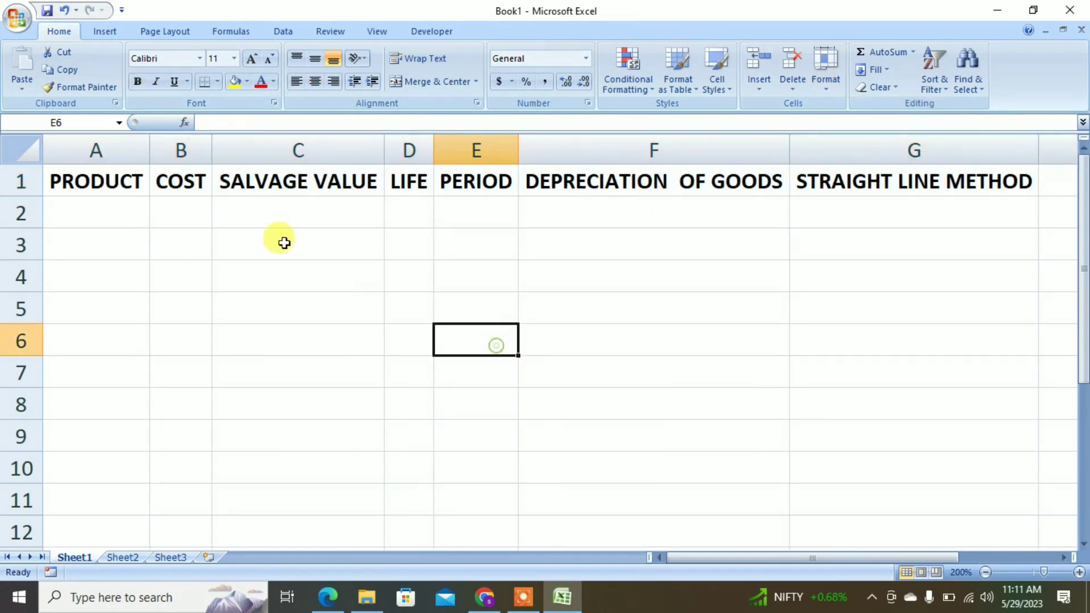
Step: Fill row 2 with product COMPUTER, cost 25000, salvage value 5000 and life 5
left_click(111, 207)
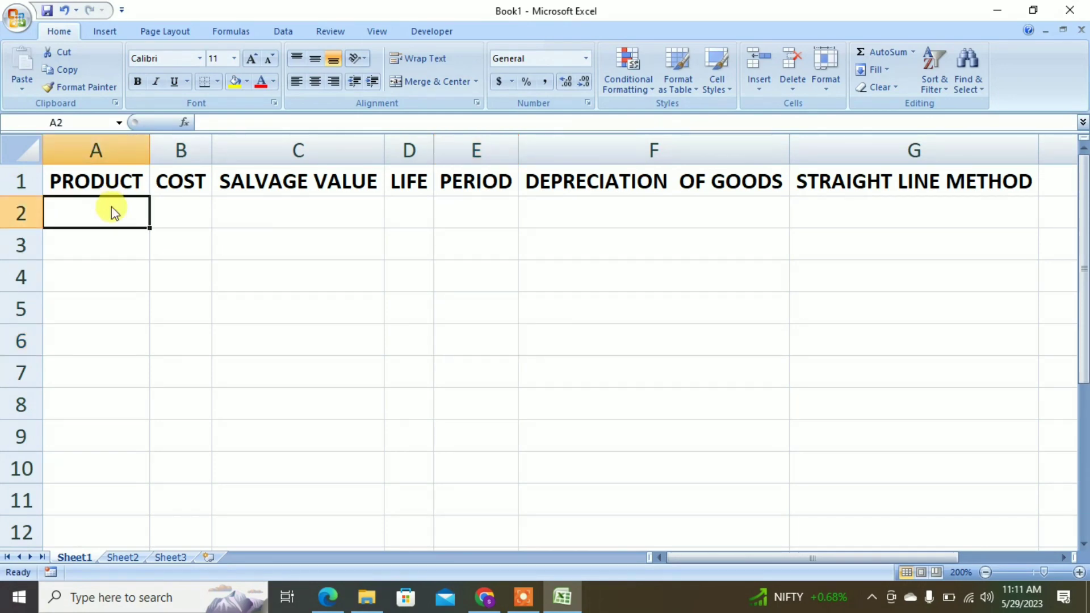
type("COMPUTER")
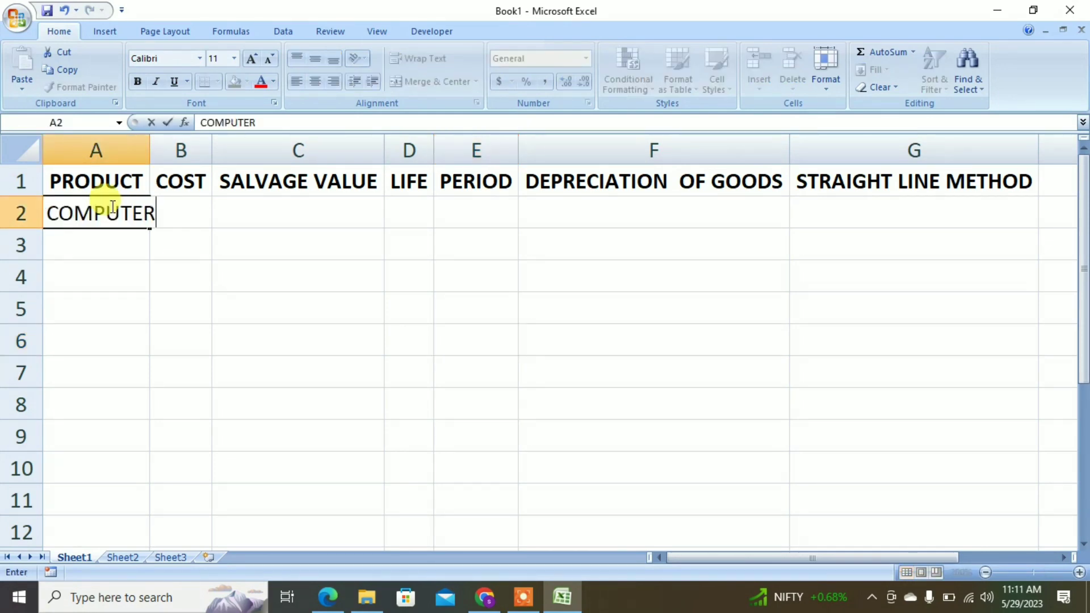
key("Tab")
type("25")
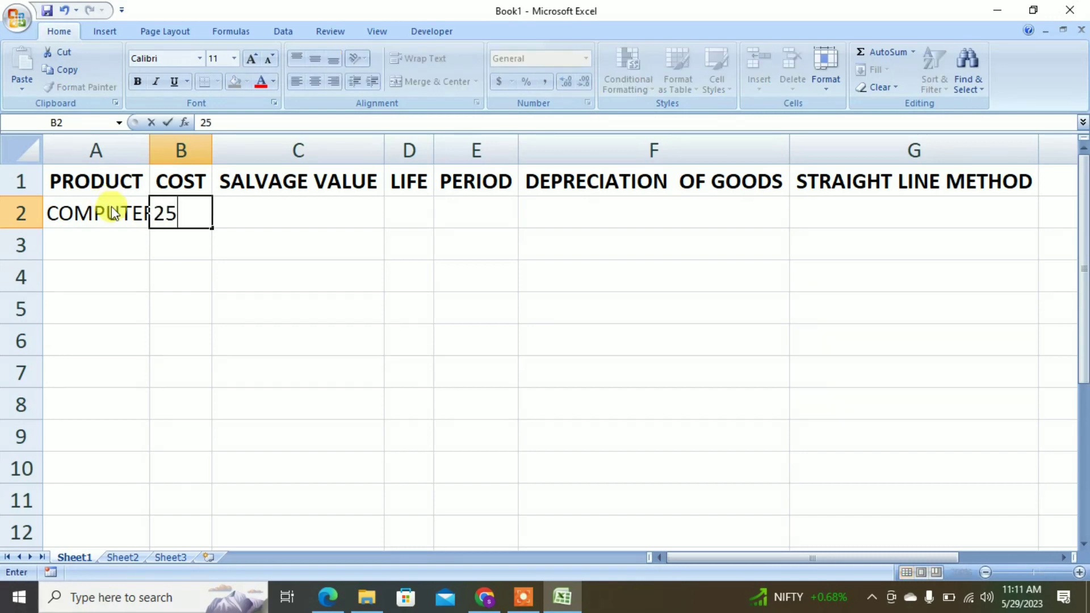
type("000")
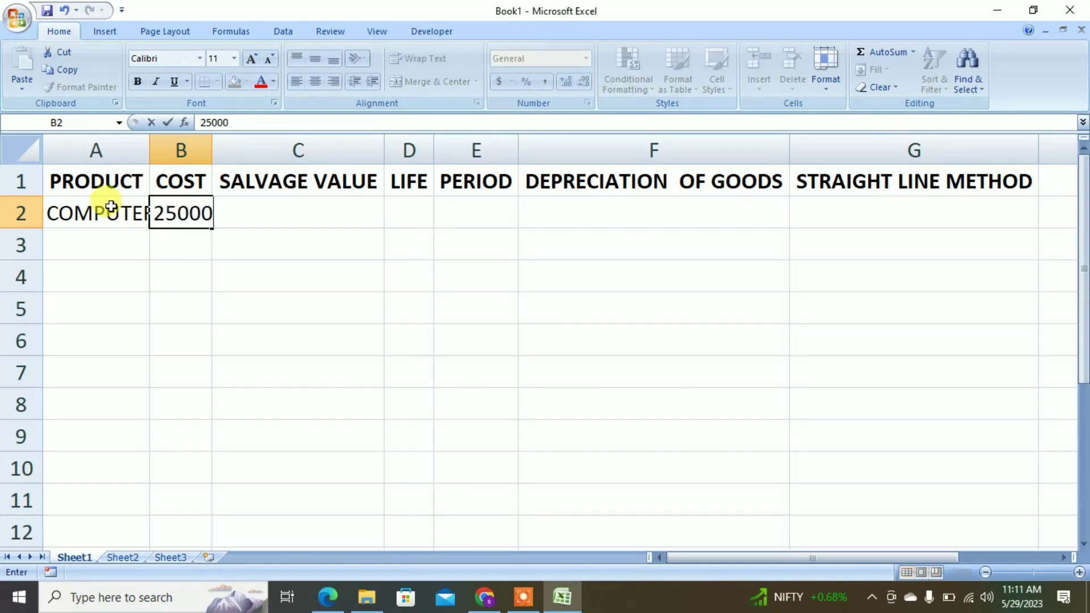
key("Tab")
type("5000")
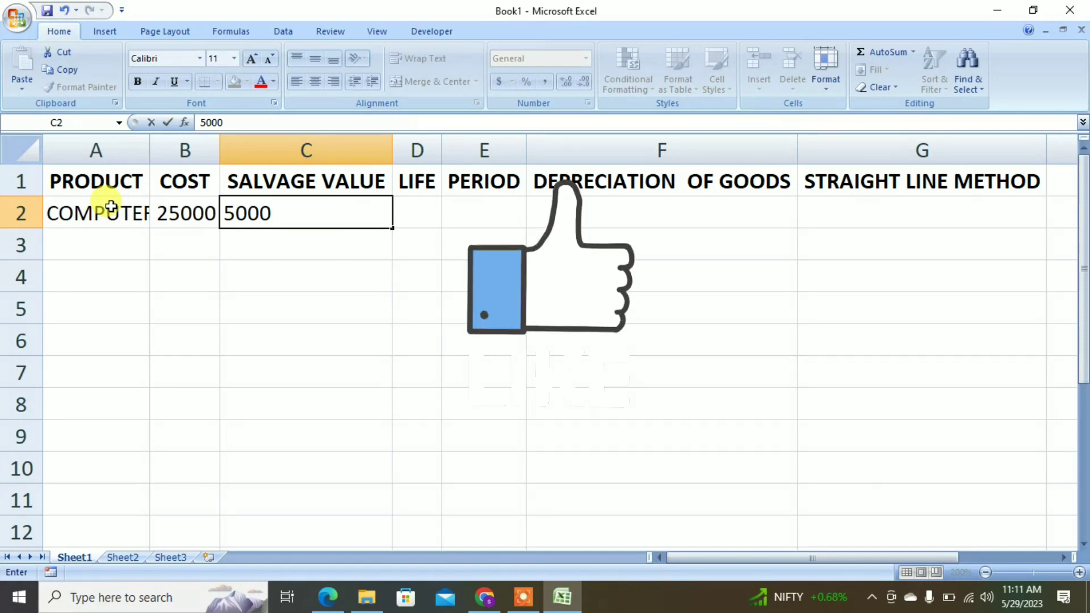
key("Tab")
type("5")
key("Tab")
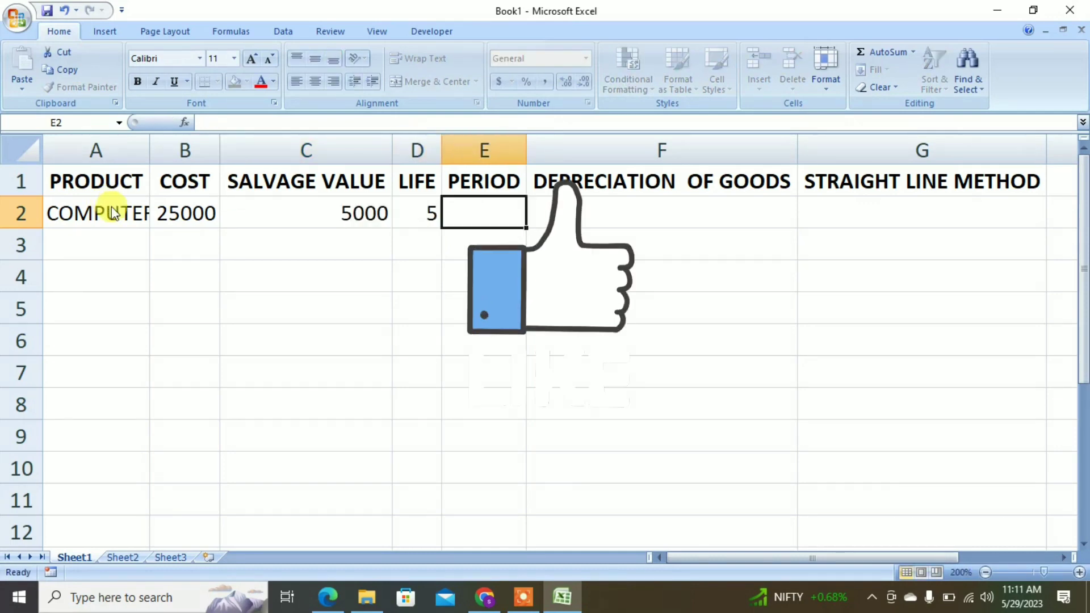
Step: Number the PERIOD column from 1 to 5 in cells E2 to E6 as a filled series
type("1")
key("Return")
type("2")
key("Return")
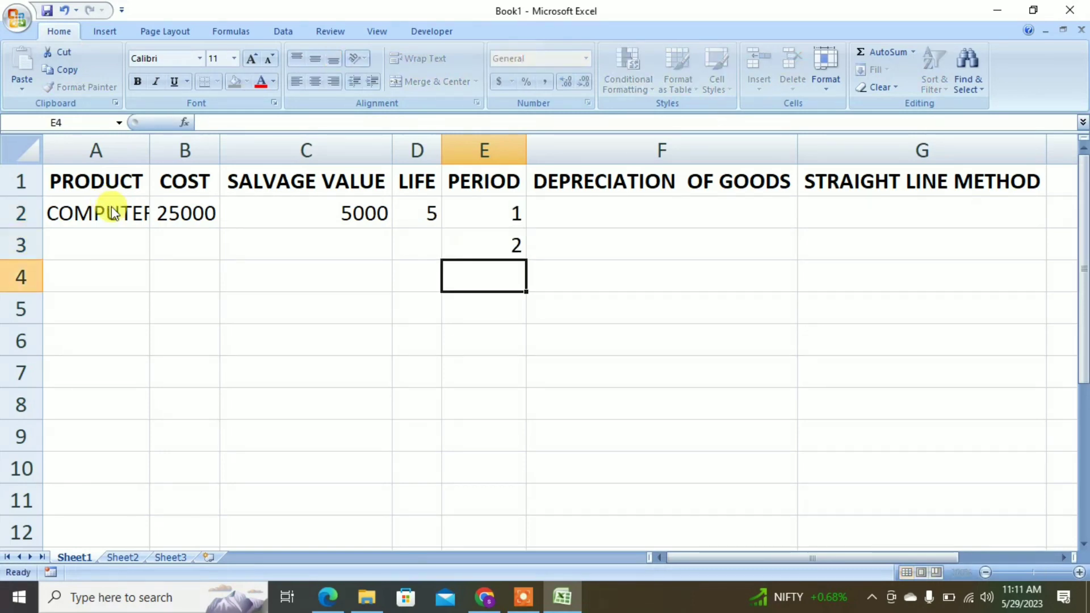
left_click(477, 218)
left_click_drag(480, 227, 518, 363)
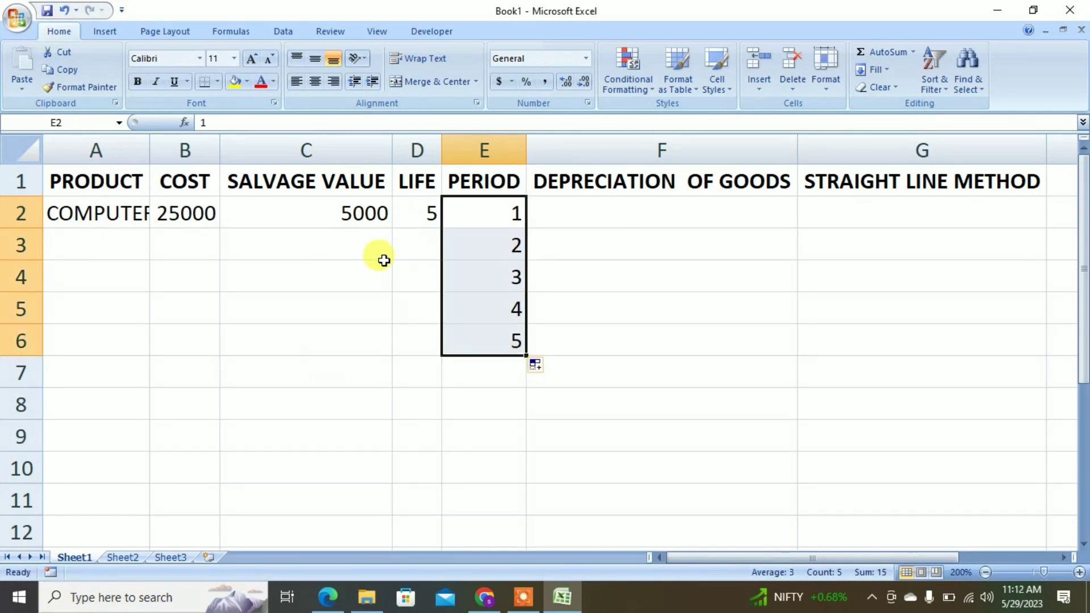
Step: Apply the comma number style to the cost in B2 and the salvage value in C2
left_click(194, 220)
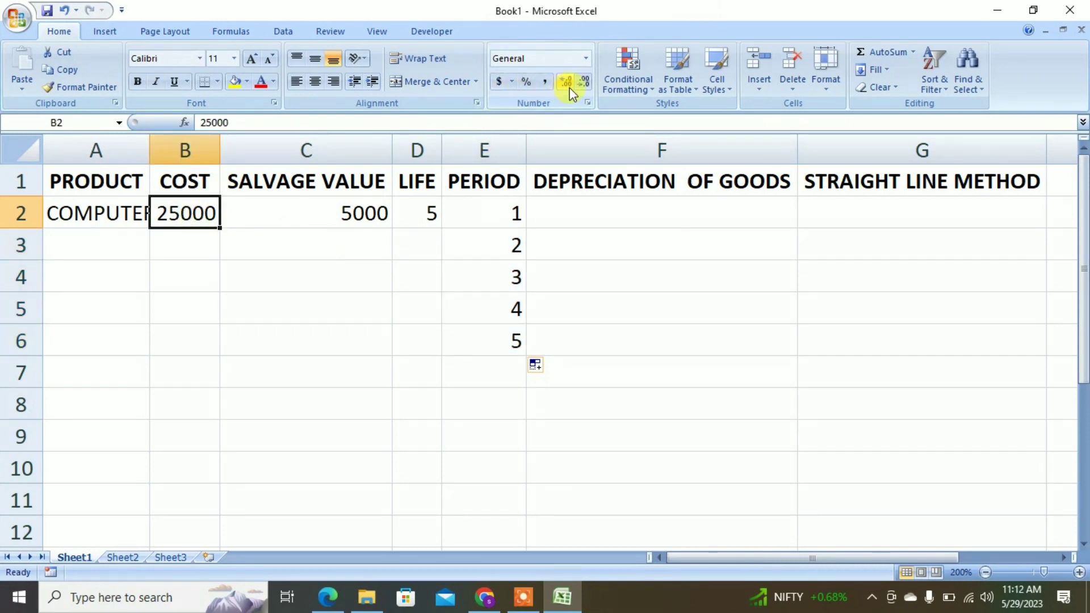
left_click(545, 82)
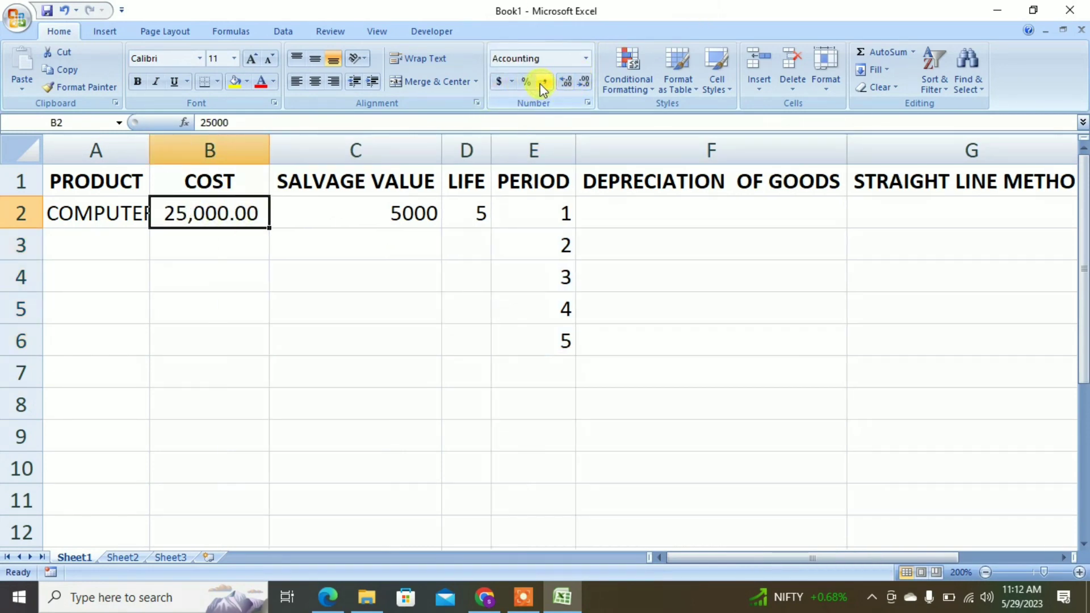
left_click(434, 210)
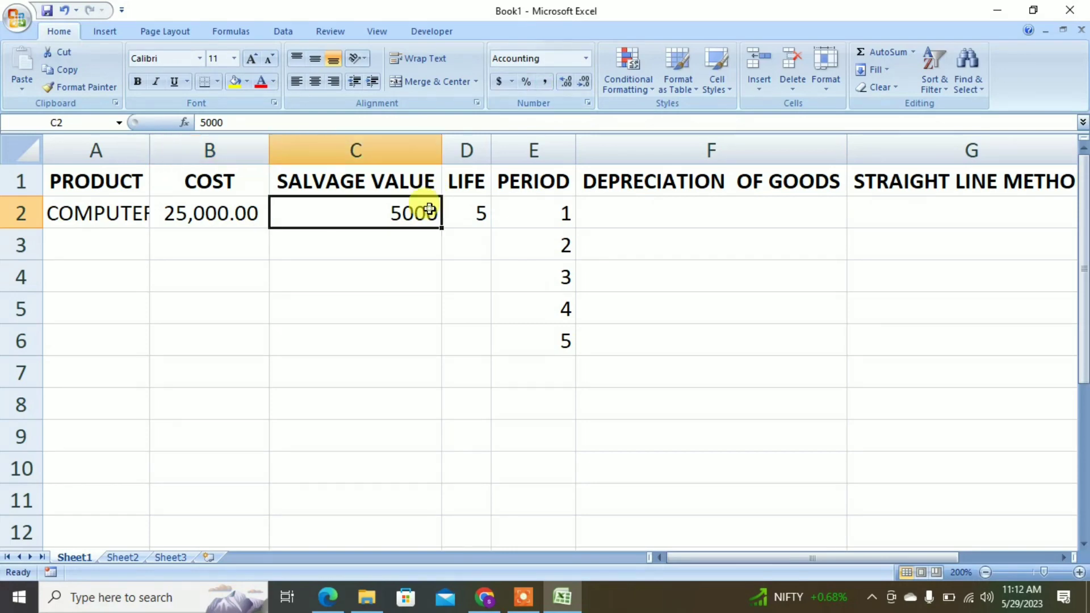
left_click(543, 83)
left_click_drag(460, 206, 535, 339)
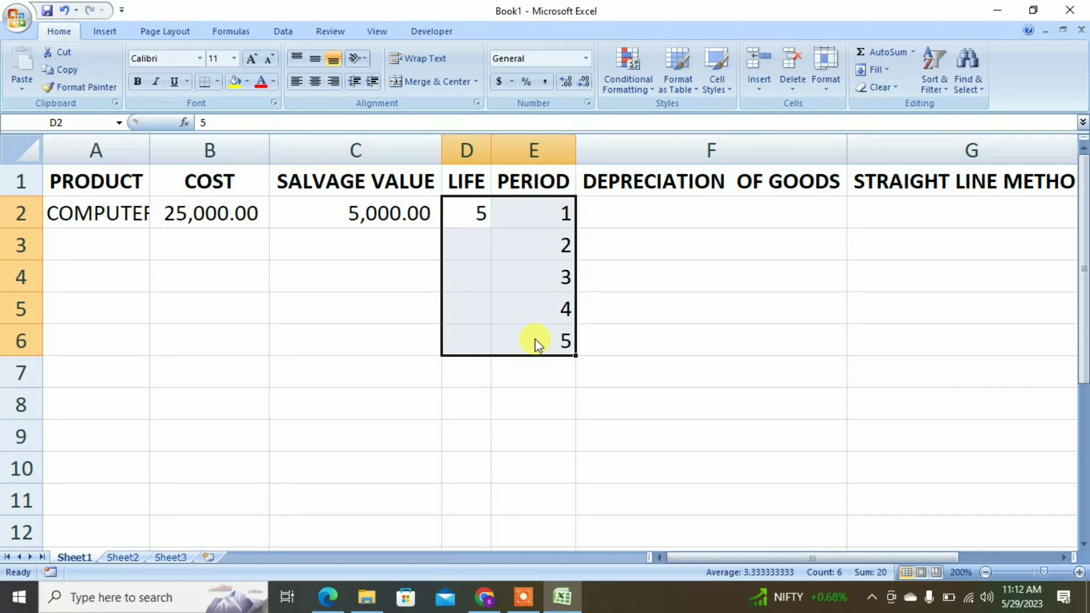
key("ctrl+1")
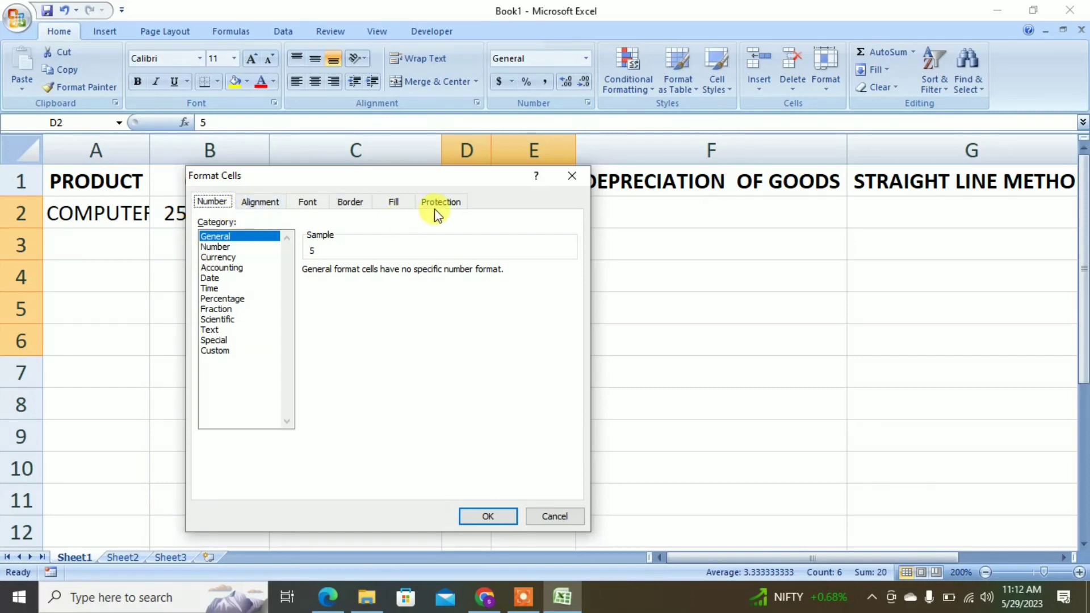
left_click(573, 177)
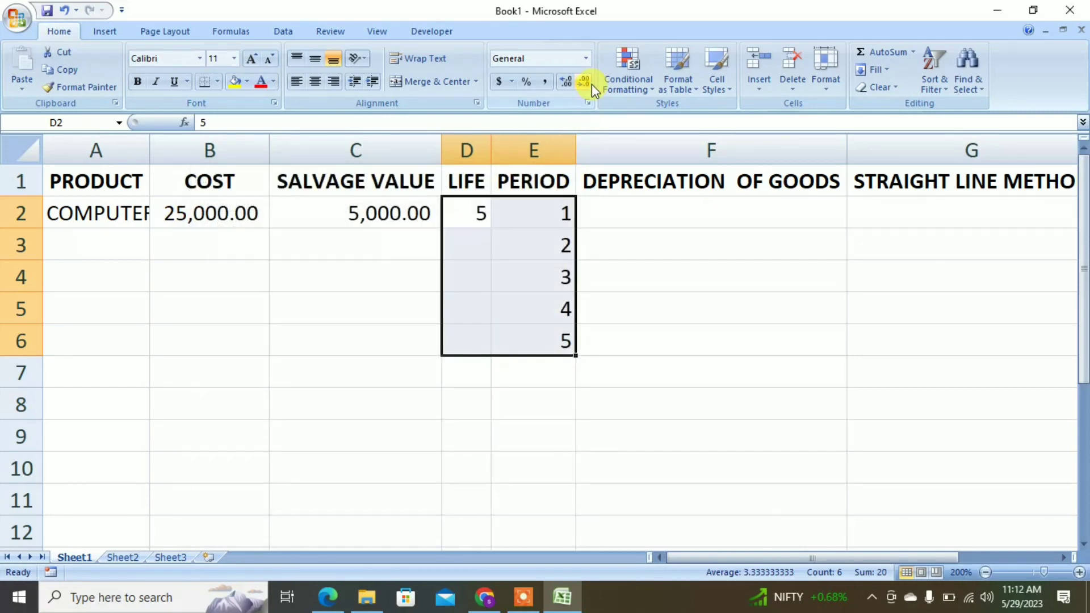
Step: Apply the custom number format # "YEARS" to the life and period cells D2 to E6
left_click(590, 57)
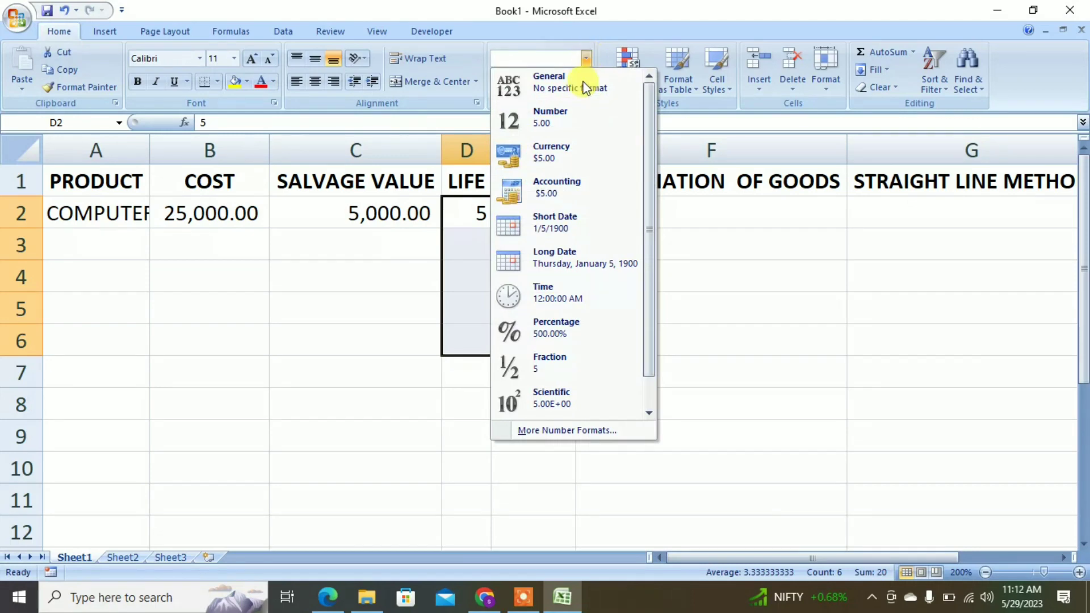
left_click(539, 431)
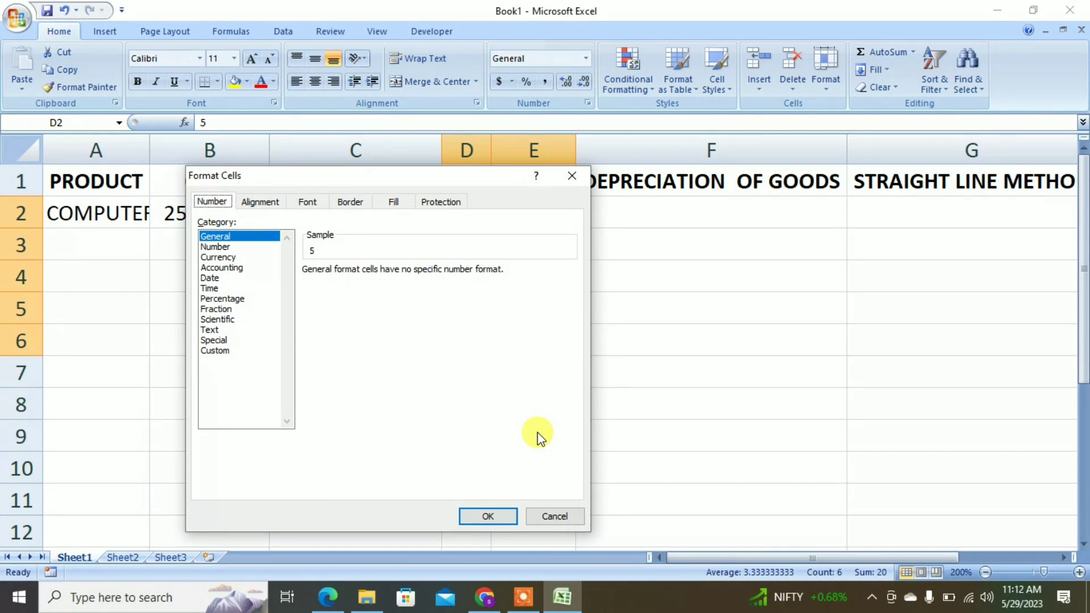
left_click(216, 351)
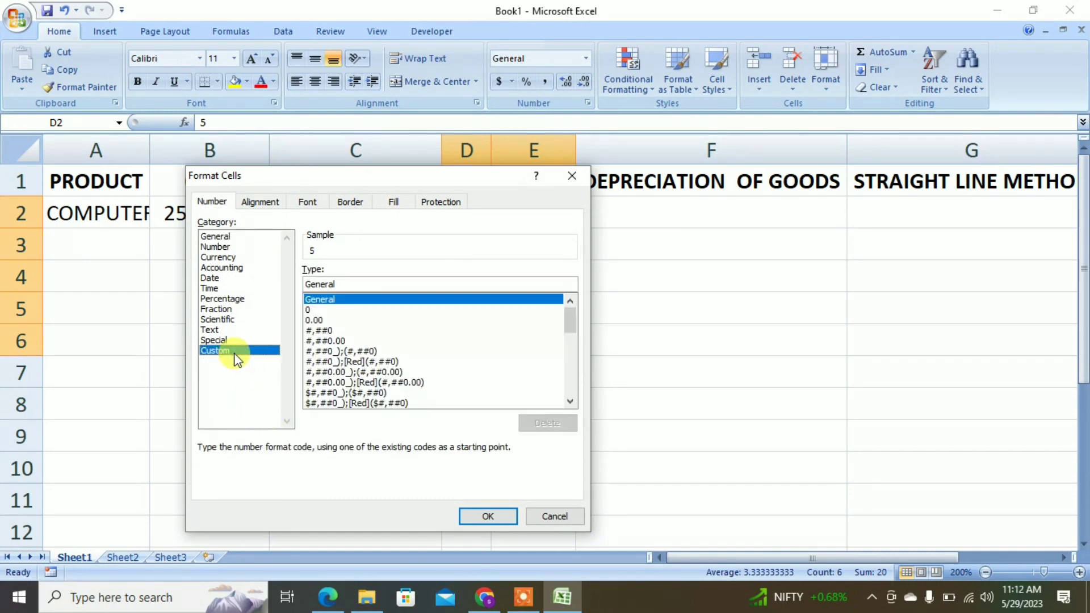
left_click(348, 282)
key("BackSpace")
key("BackSpace")
key("BackSpace")
key("BackSpace")
key("BackSpace")
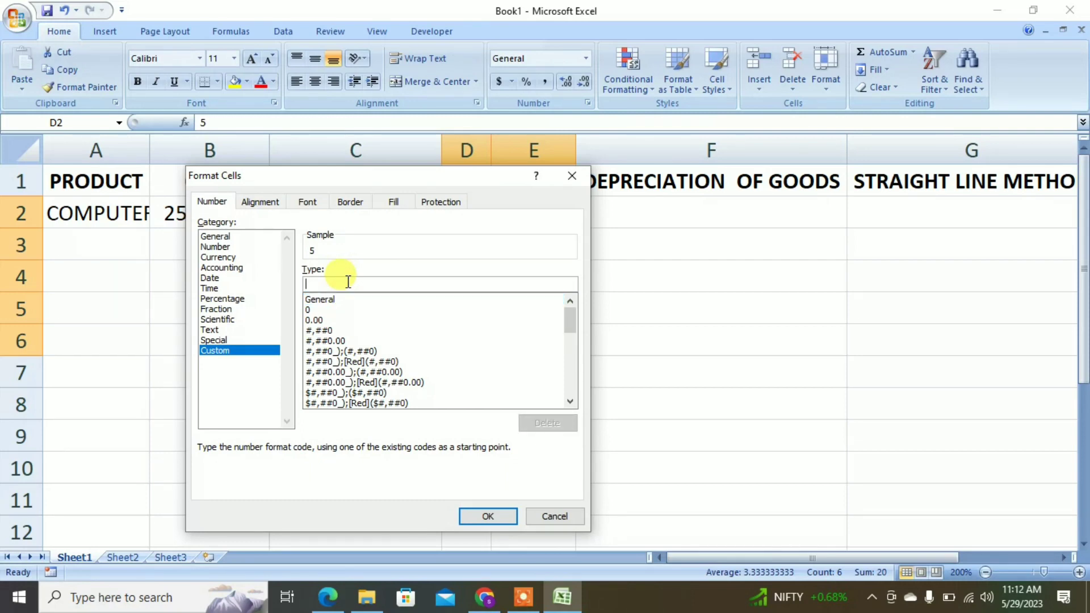
type("#")
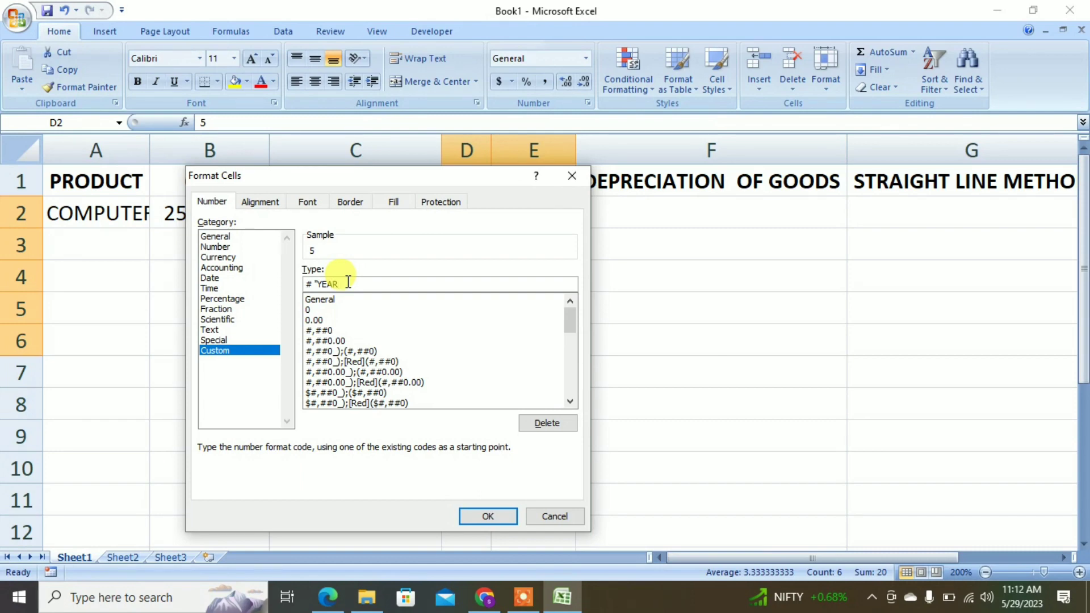
type("\"YEARS\"")
key("Return")
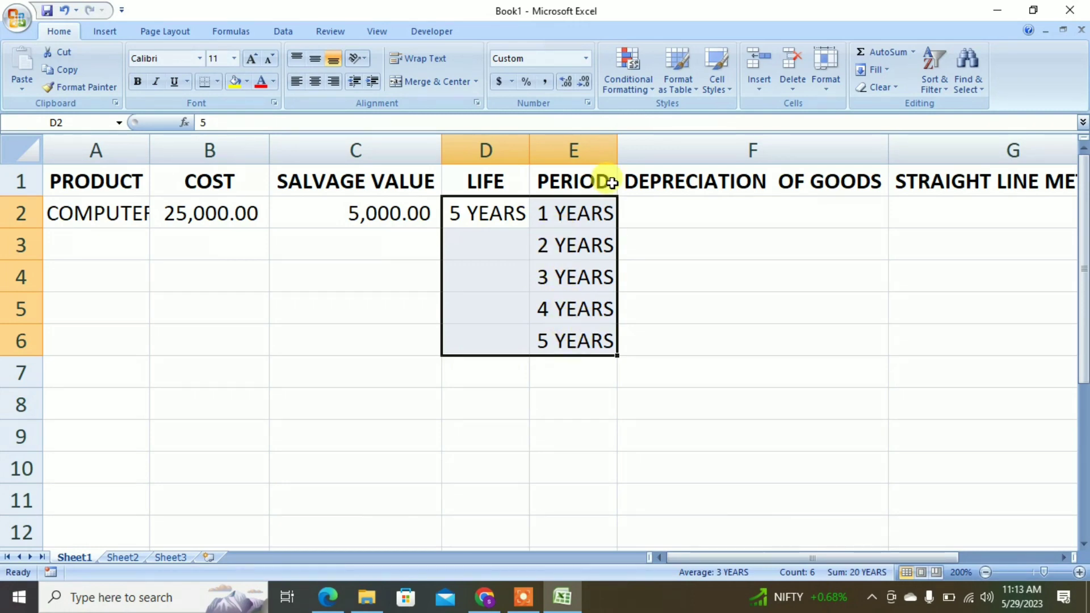
Step: Enter the declining balance formula =DB(B2,C2,D2,E2) in F2 for the first period's depreciation
left_click(705, 218)
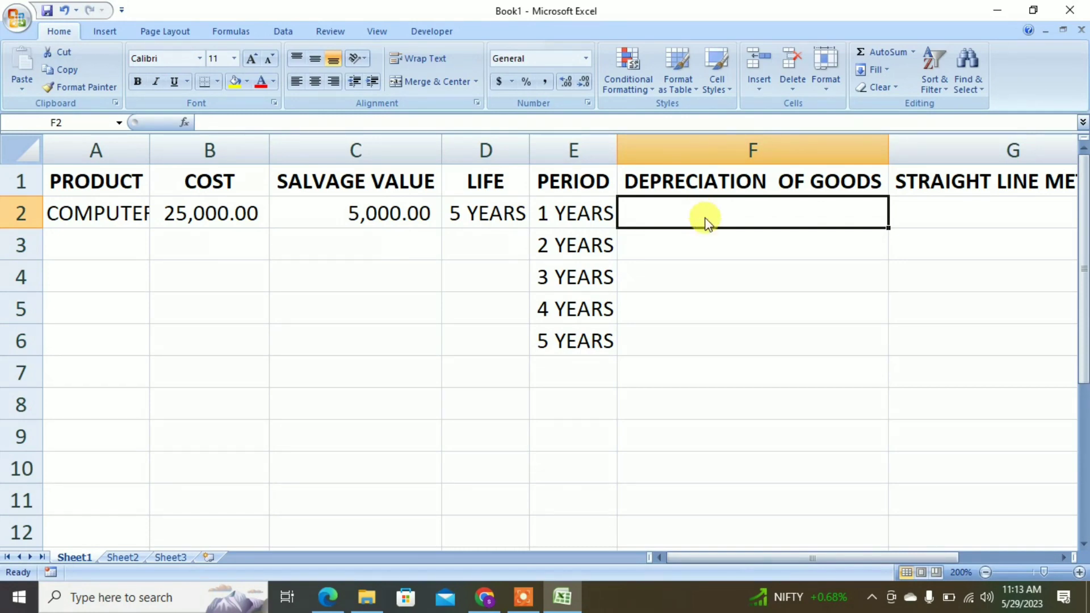
type("=D")
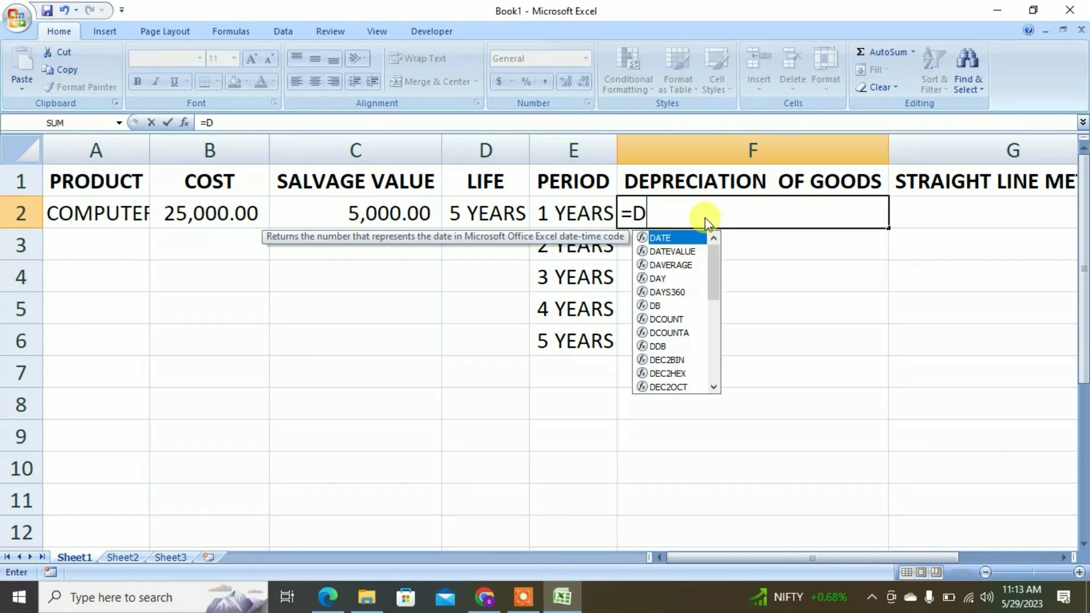
type("B")
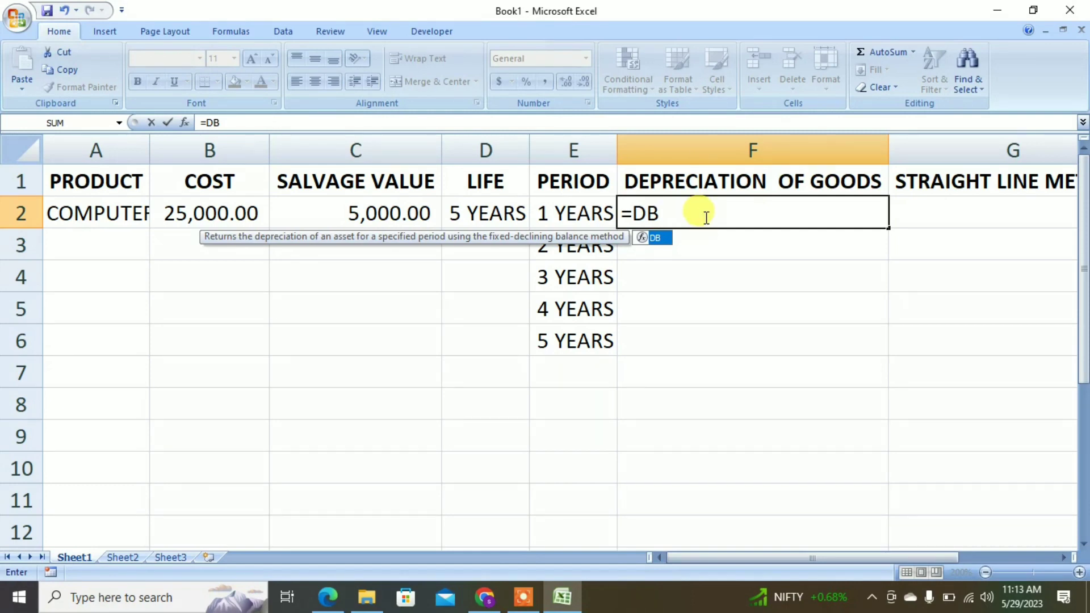
type("(")
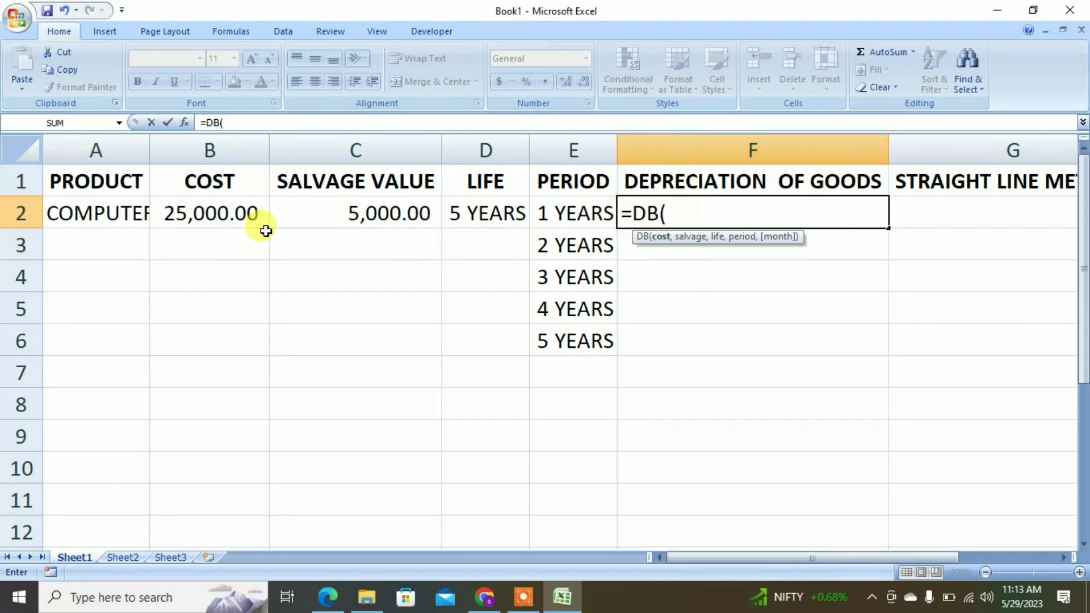
left_click(202, 214)
type(",")
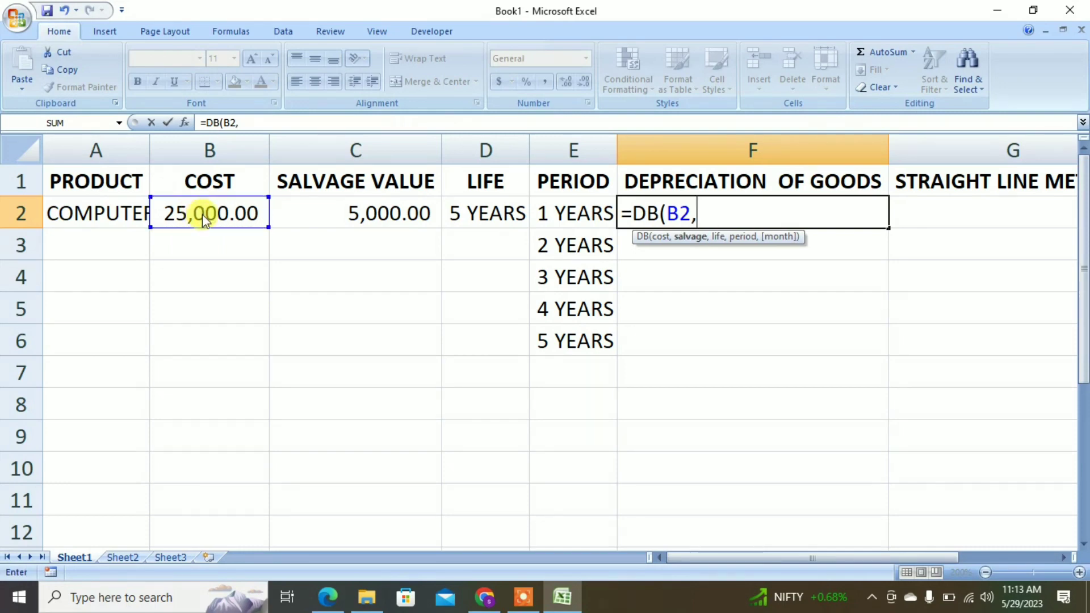
left_click(375, 213)
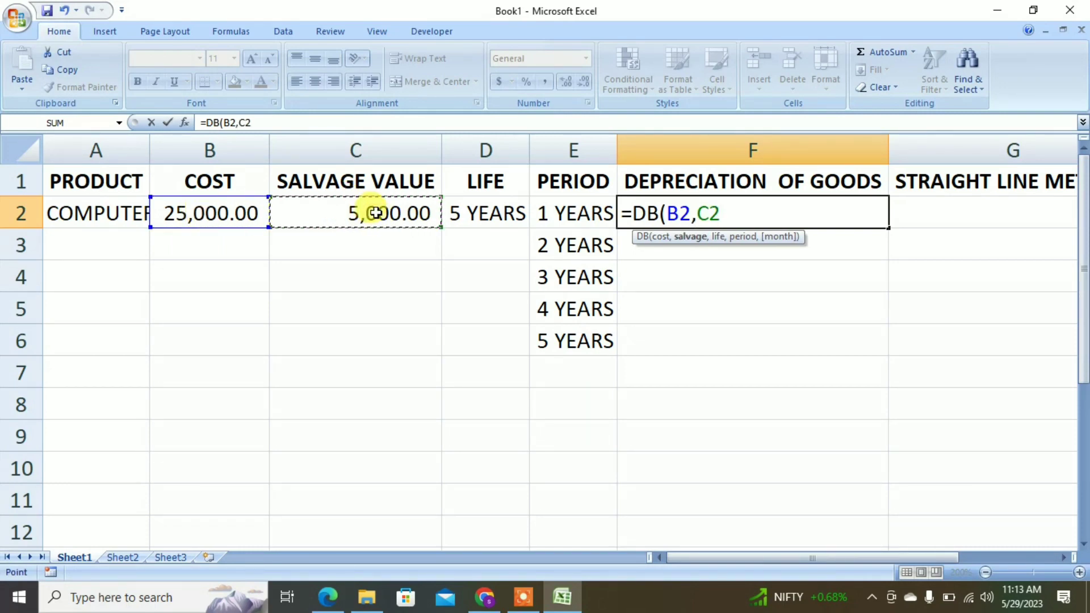
type(",")
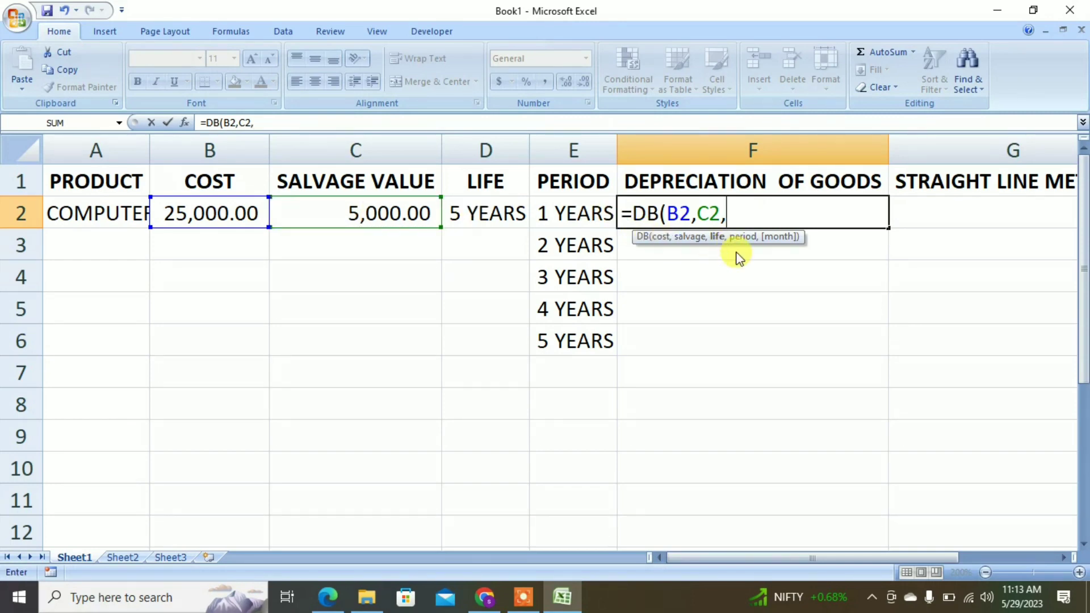
left_click(492, 215)
type(",")
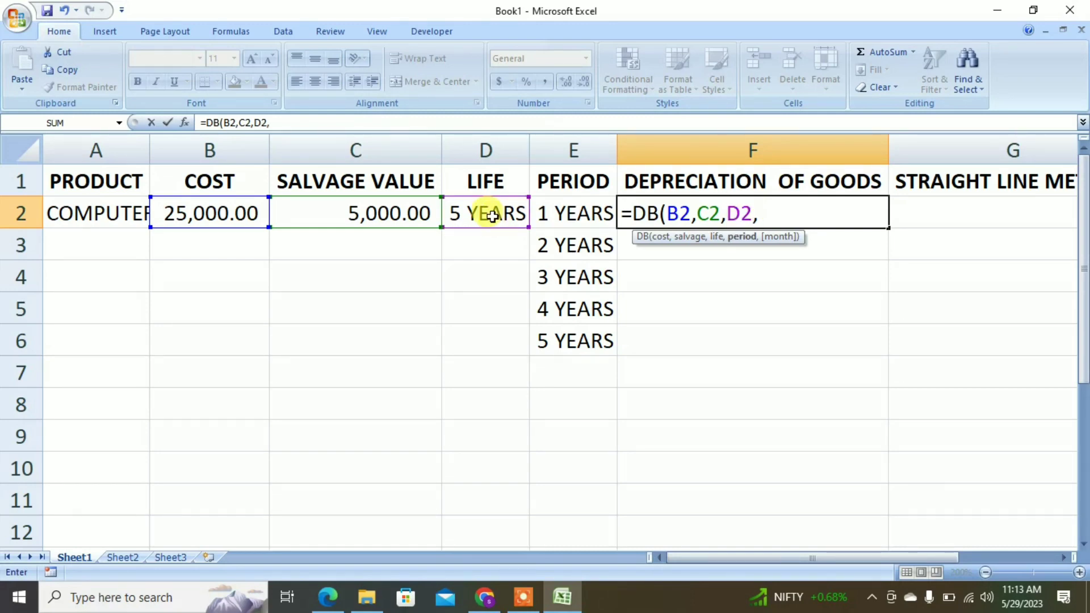
left_click(565, 215)
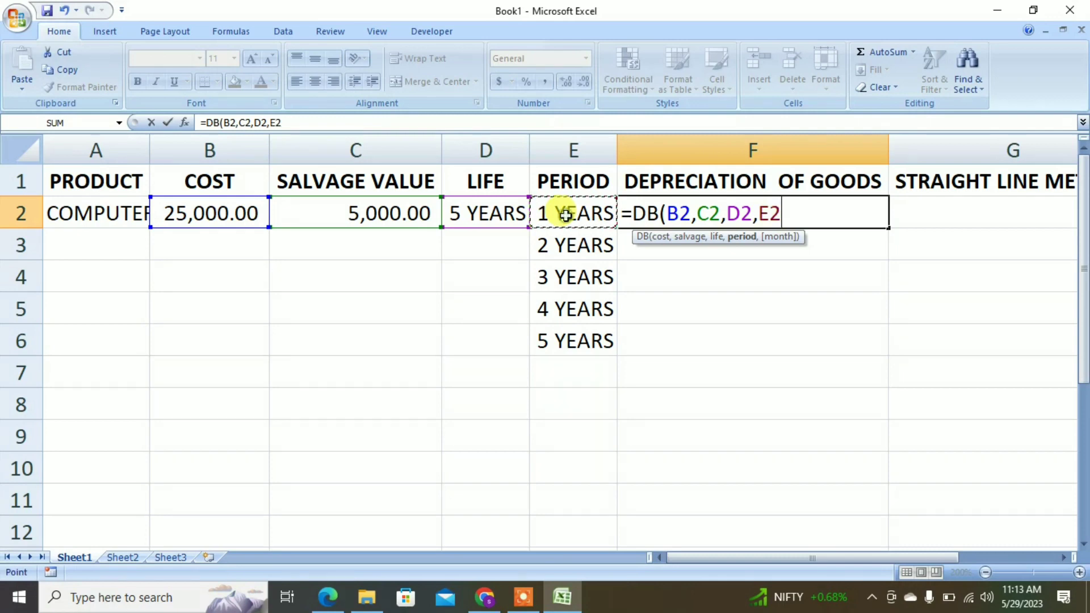
type(")")
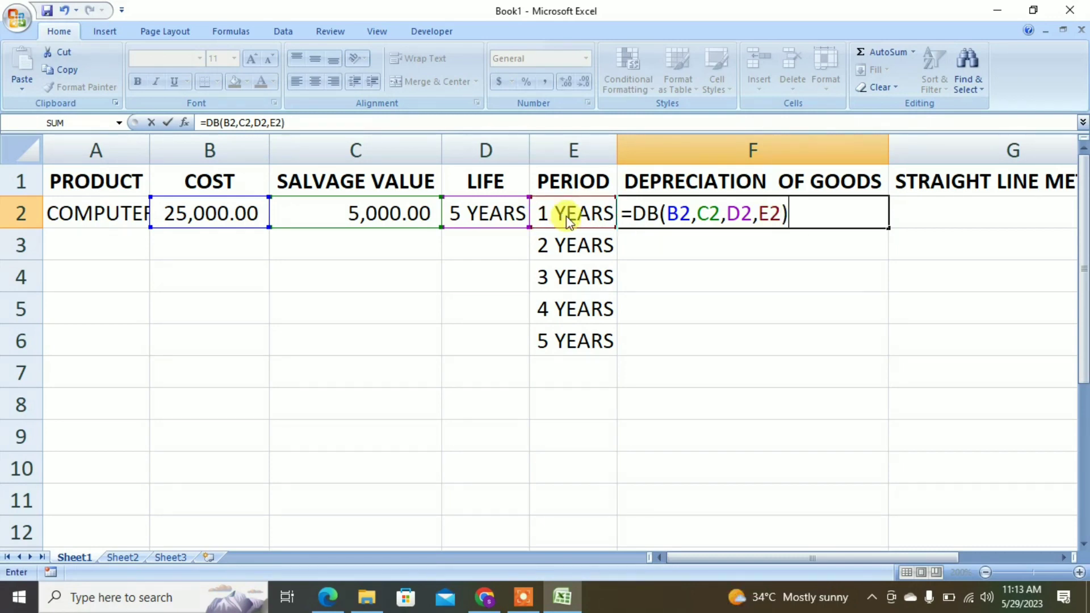
key("Return")
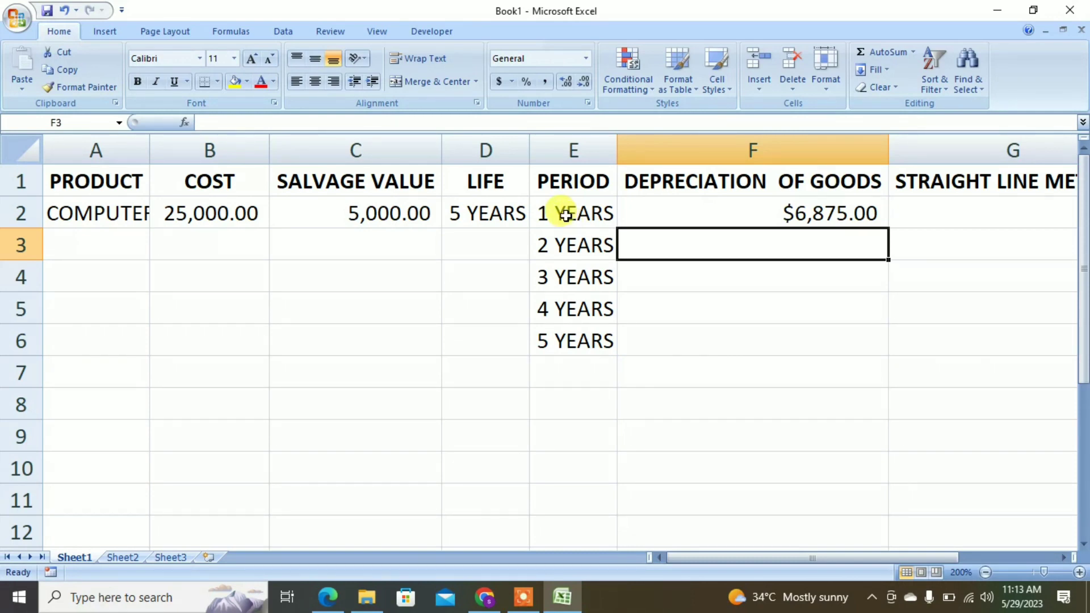
Step: Try filling the relative-reference DB formula from F2 down to F6, and clear the filled range
left_click(777, 209)
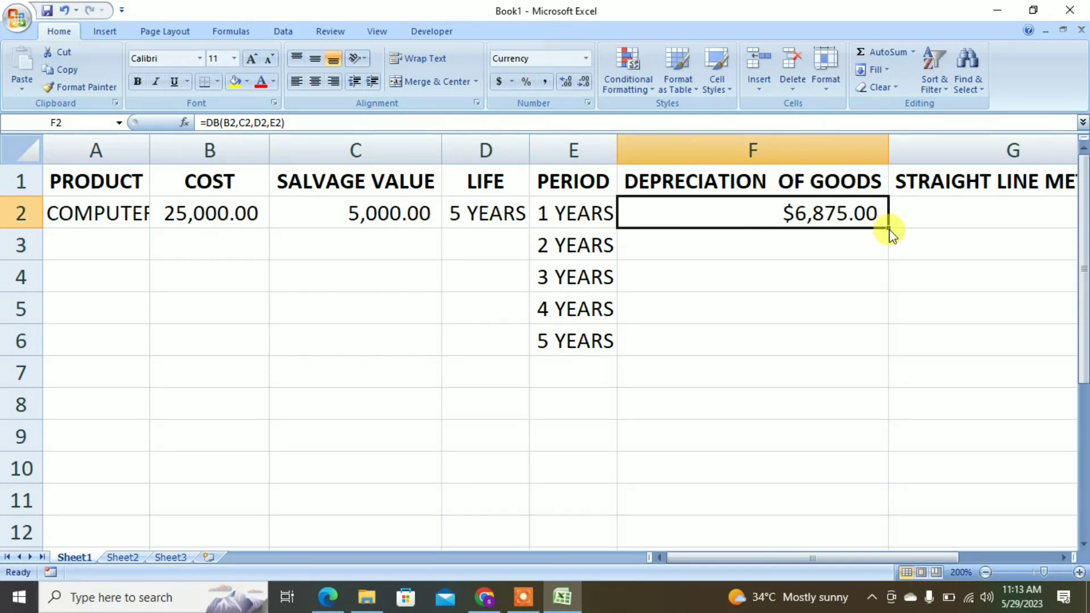
left_click_drag(890, 231, 885, 341)
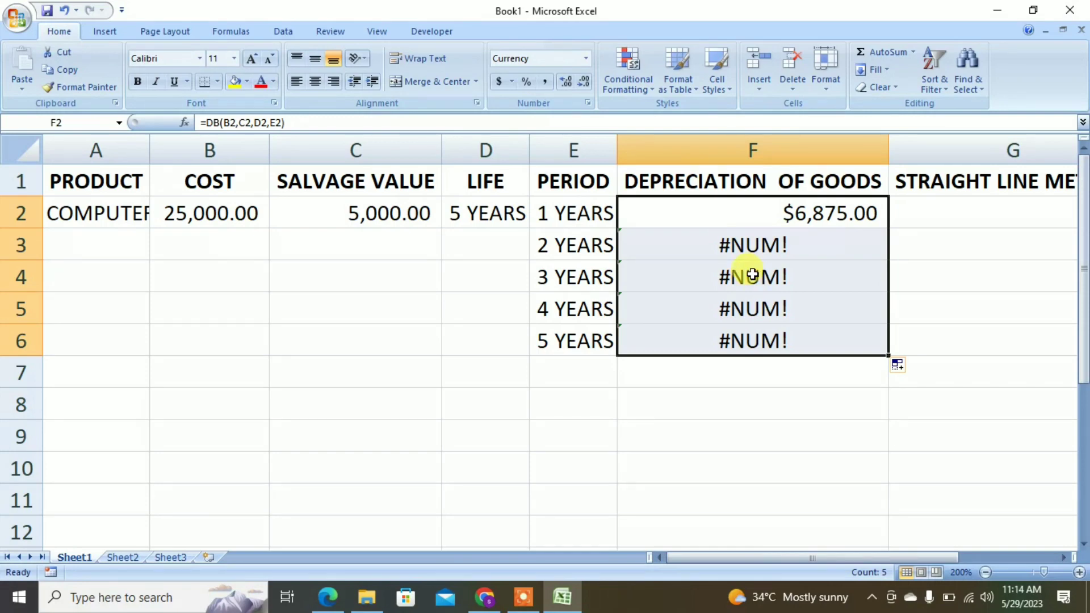
key("Delete")
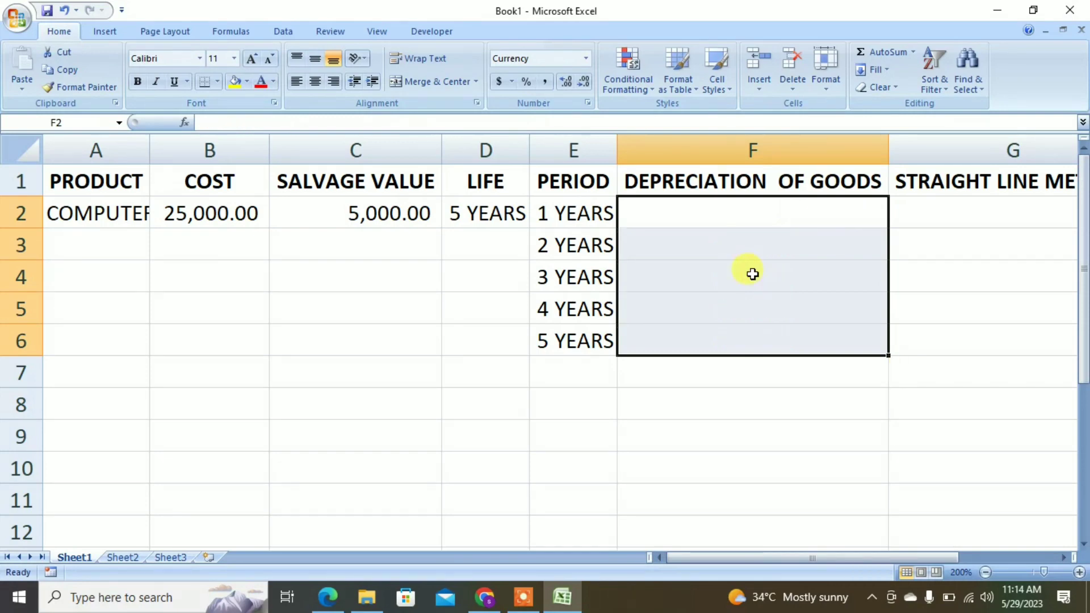
Step: Enter =DB($B$2,$C$2,$D$2,E2) in F2 with absolute cost, salvage and life references, and fill it down to F6
left_click(778, 213)
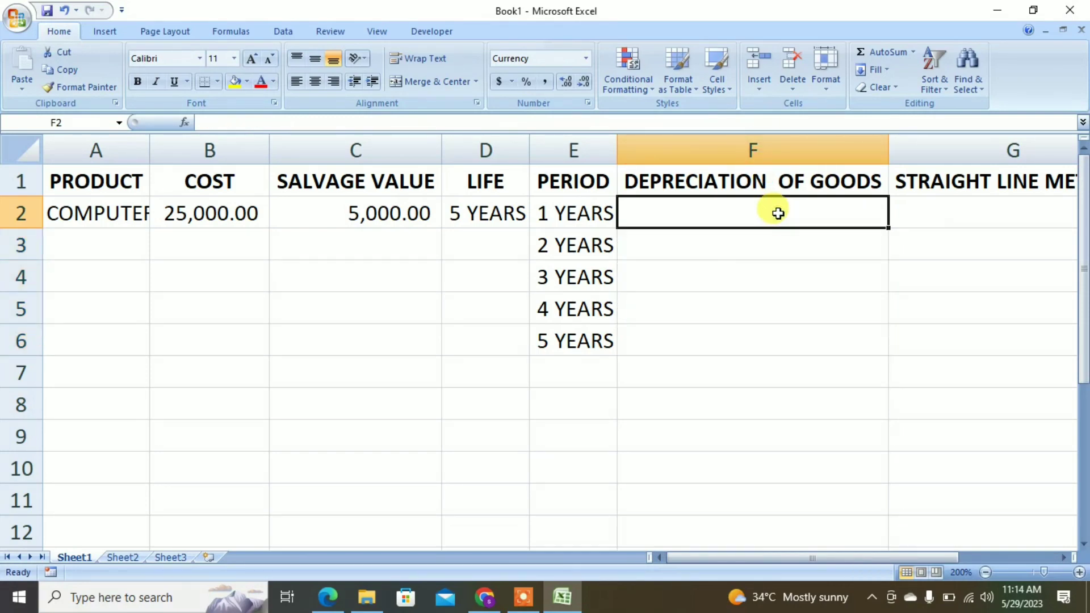
type("=D")
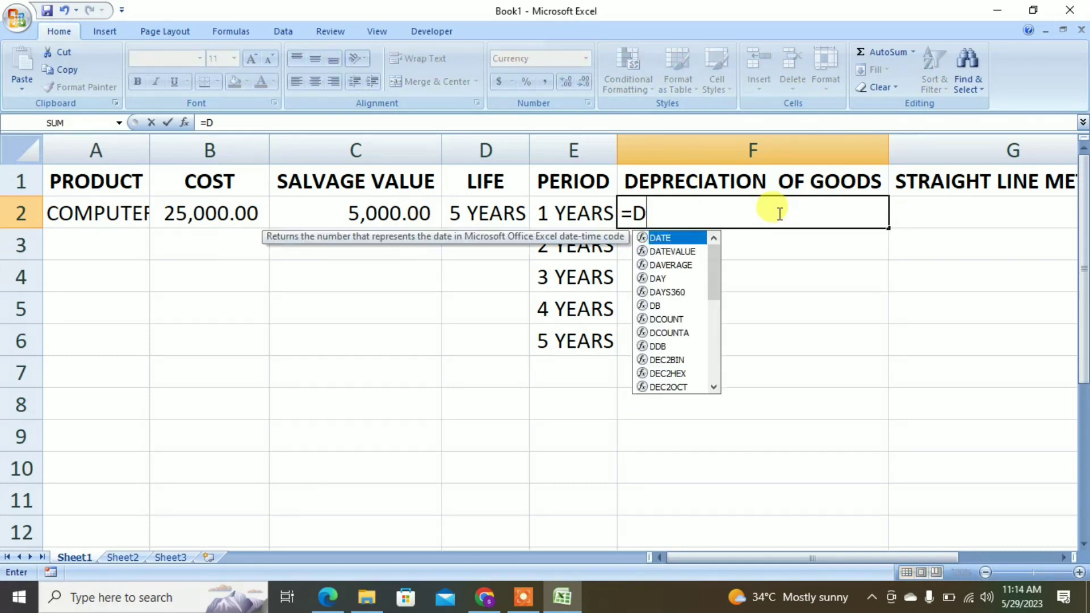
type("B(")
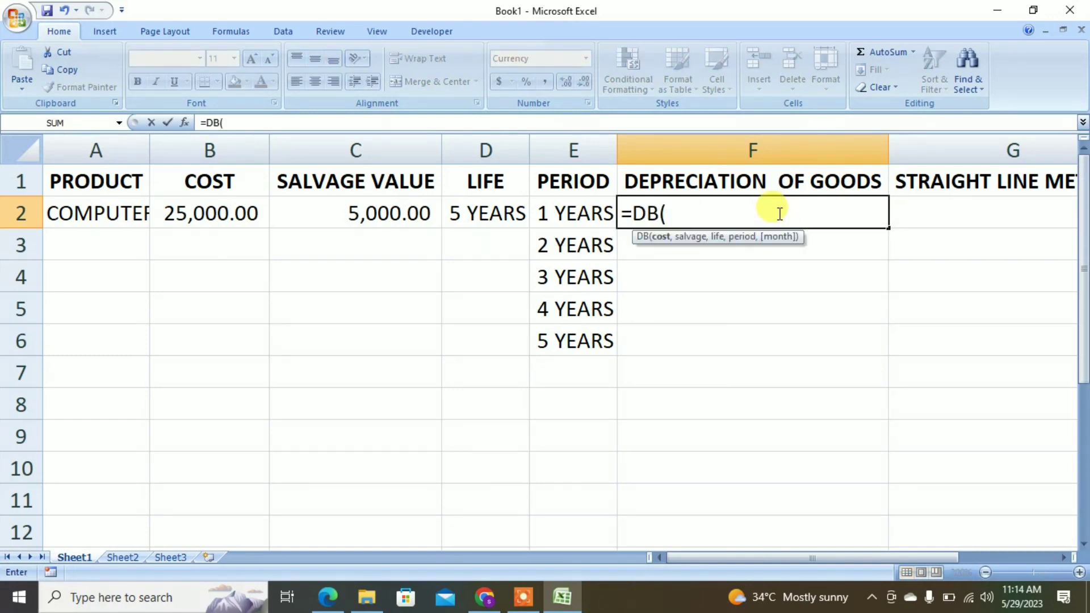
left_click(196, 220)
key("F4")
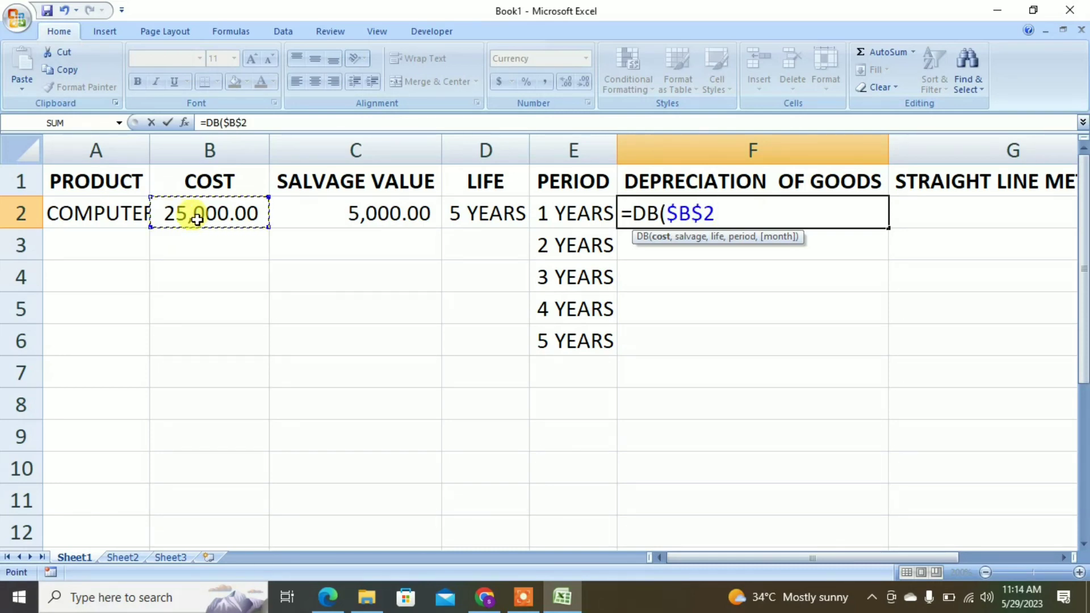
type(",")
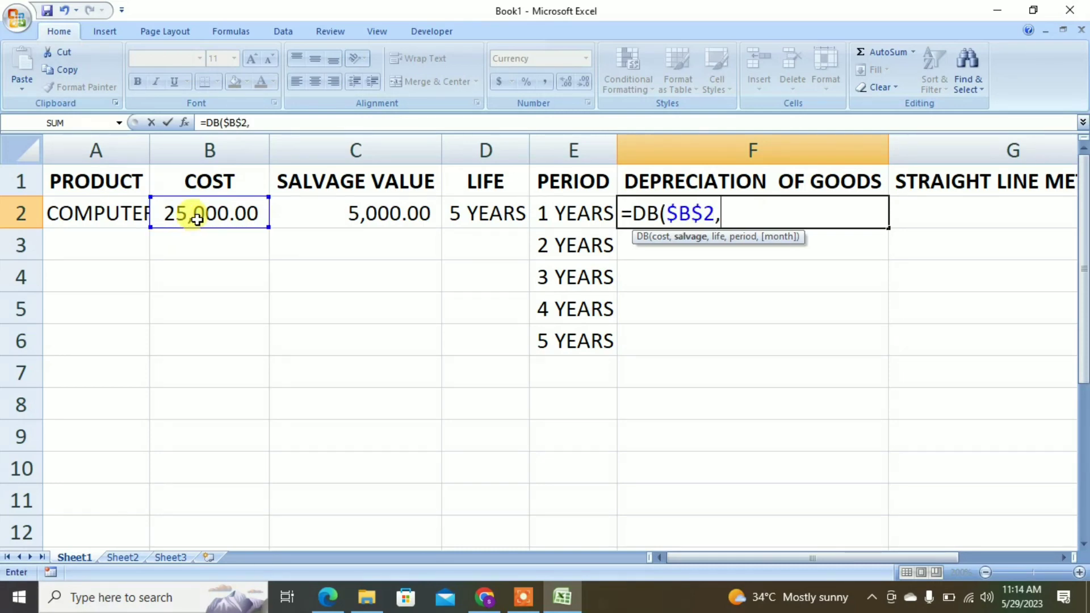
left_click(319, 209)
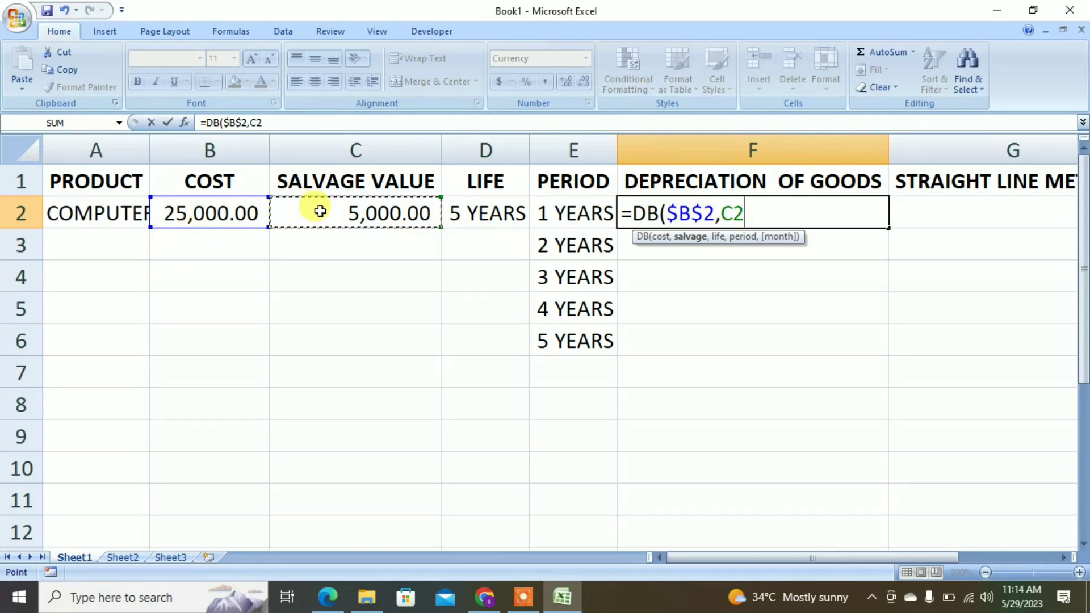
key("F4")
type(",")
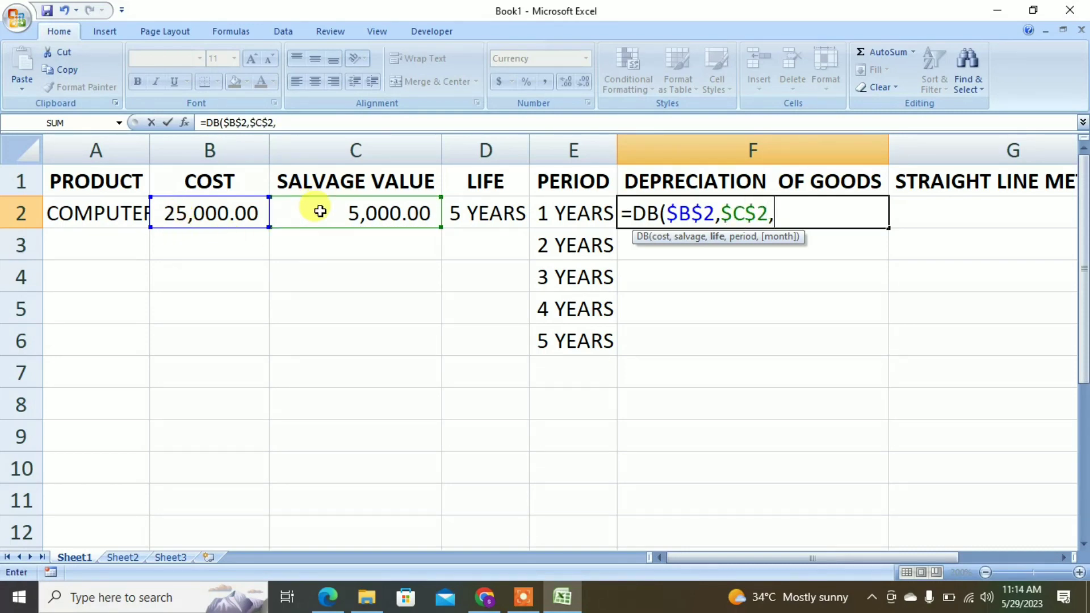
left_click(455, 213)
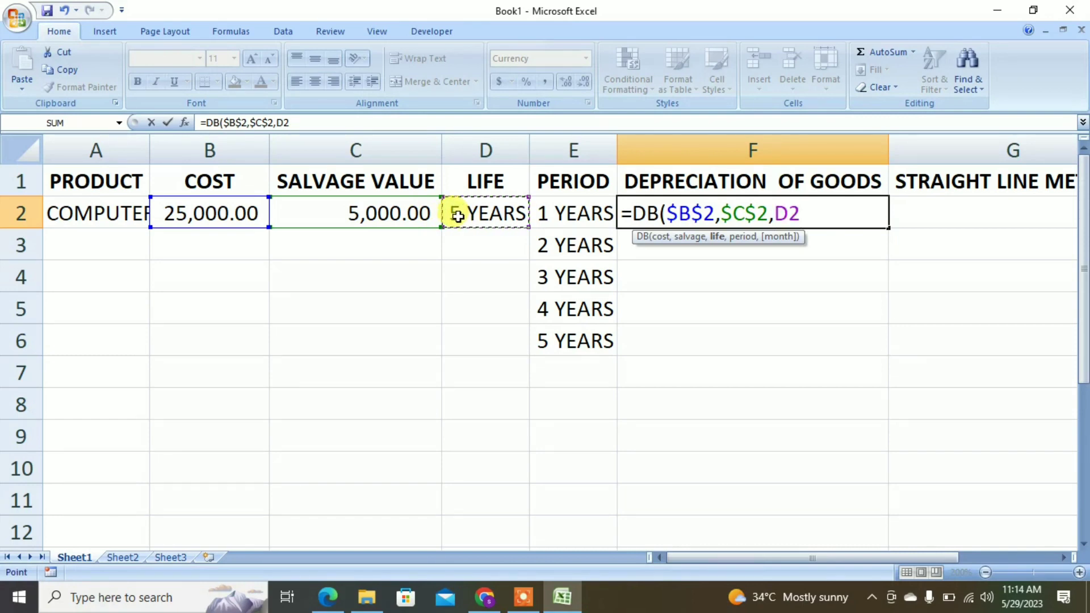
key("F4")
type(",")
left_click(559, 214)
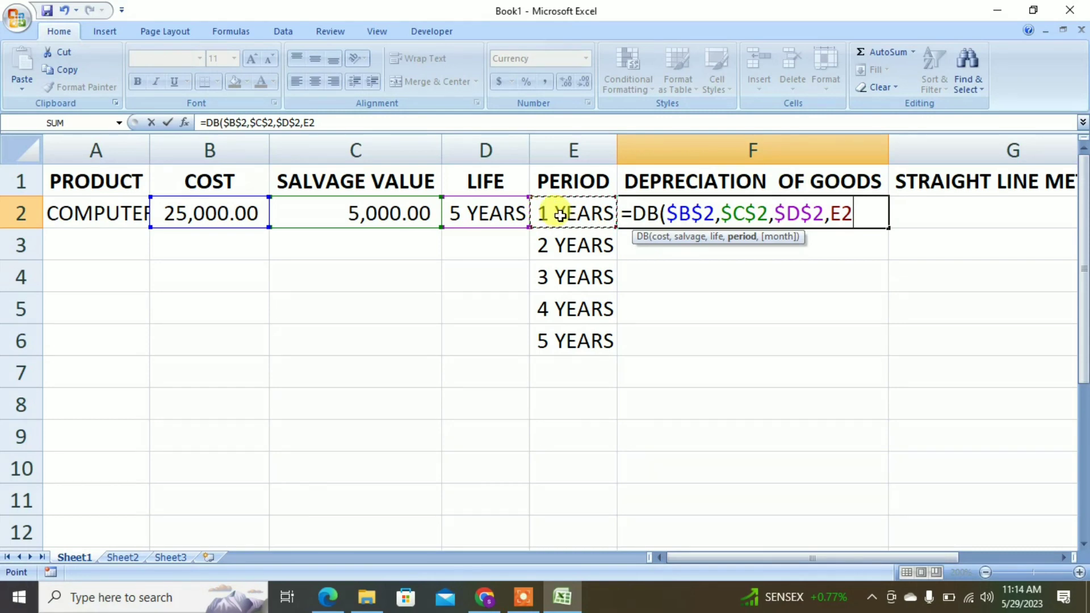
type(")")
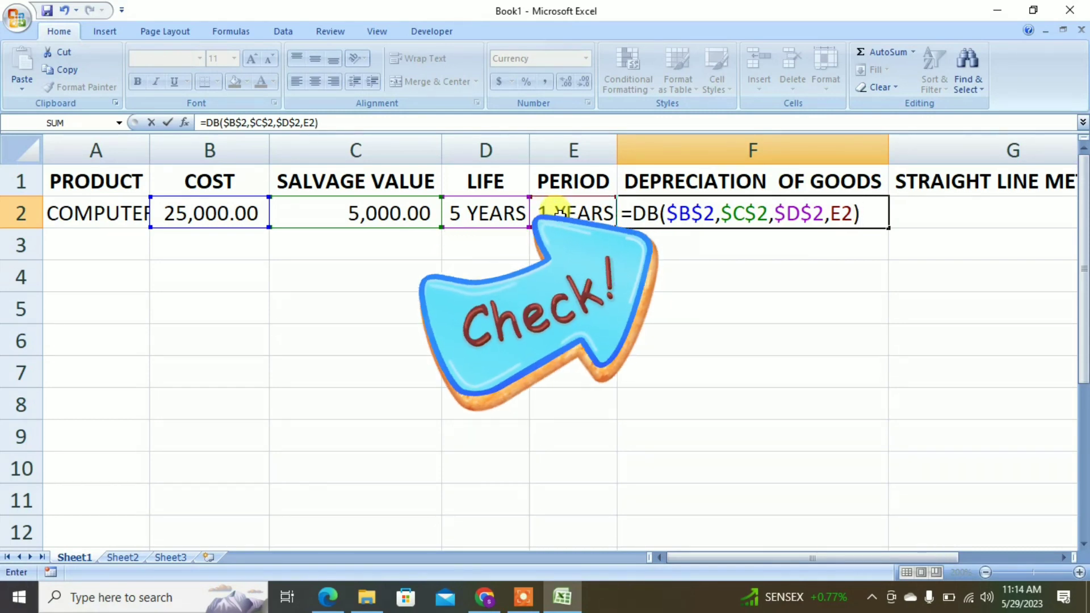
key("Return")
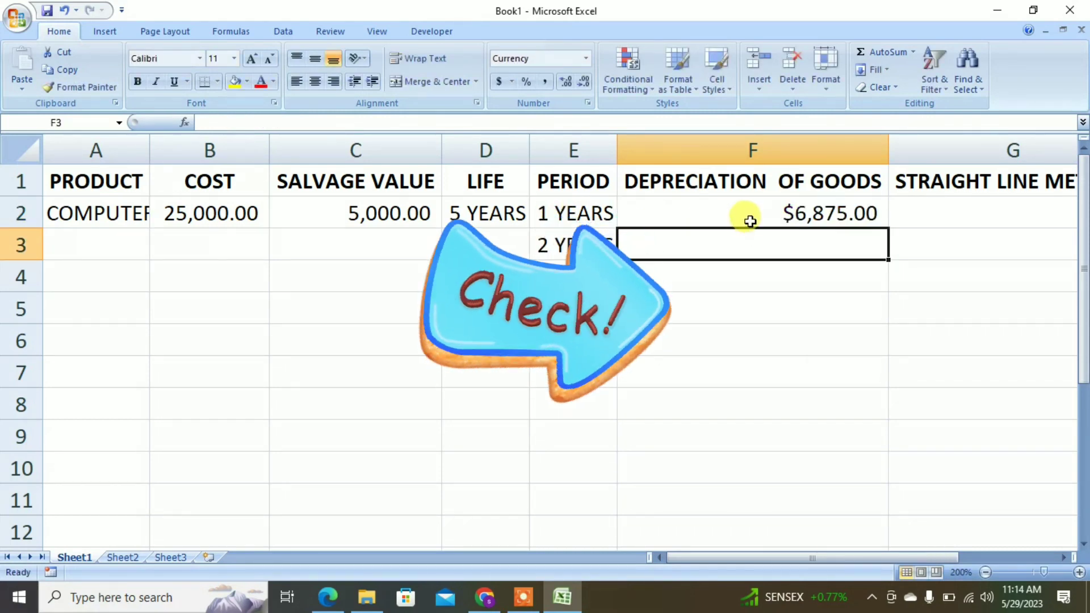
left_click(752, 216)
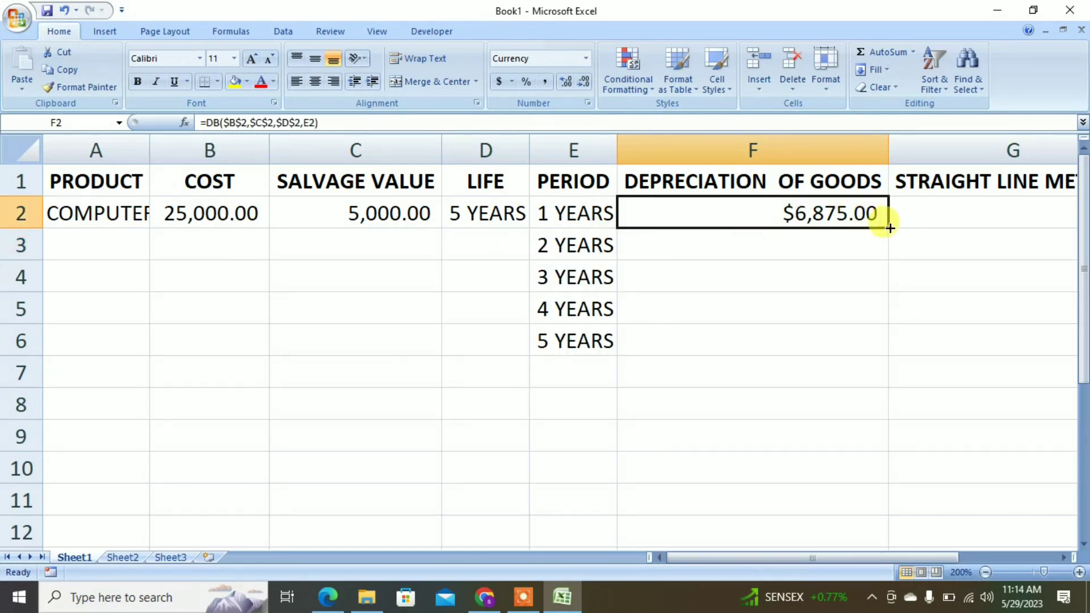
left_click_drag(890, 228, 898, 357)
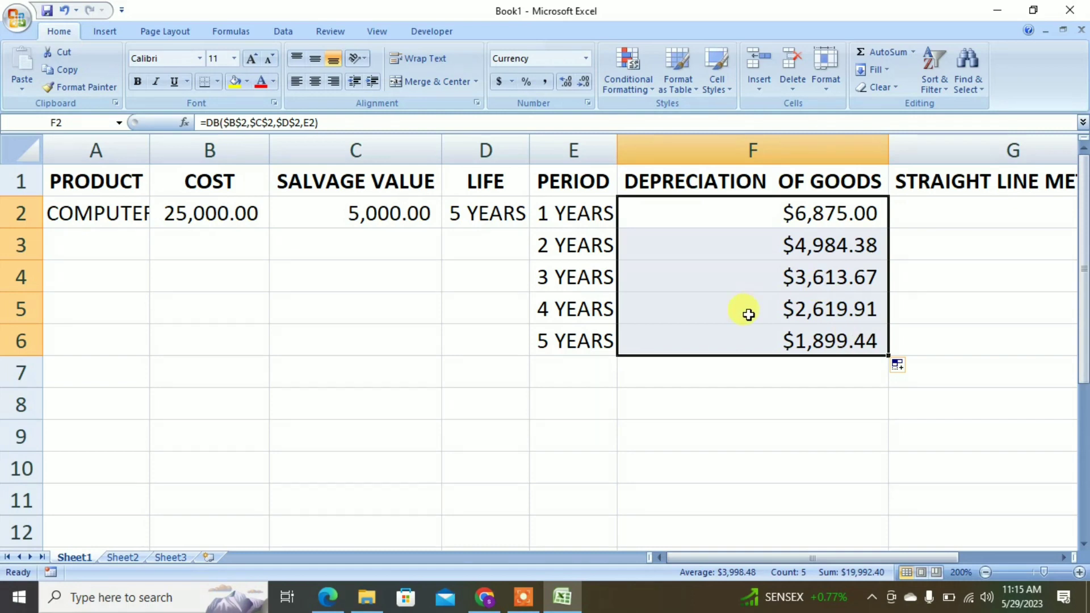
Step: Try the formula =B2-F2 in G2 to subtract the first period's depreciation from the cost
left_click(957, 221)
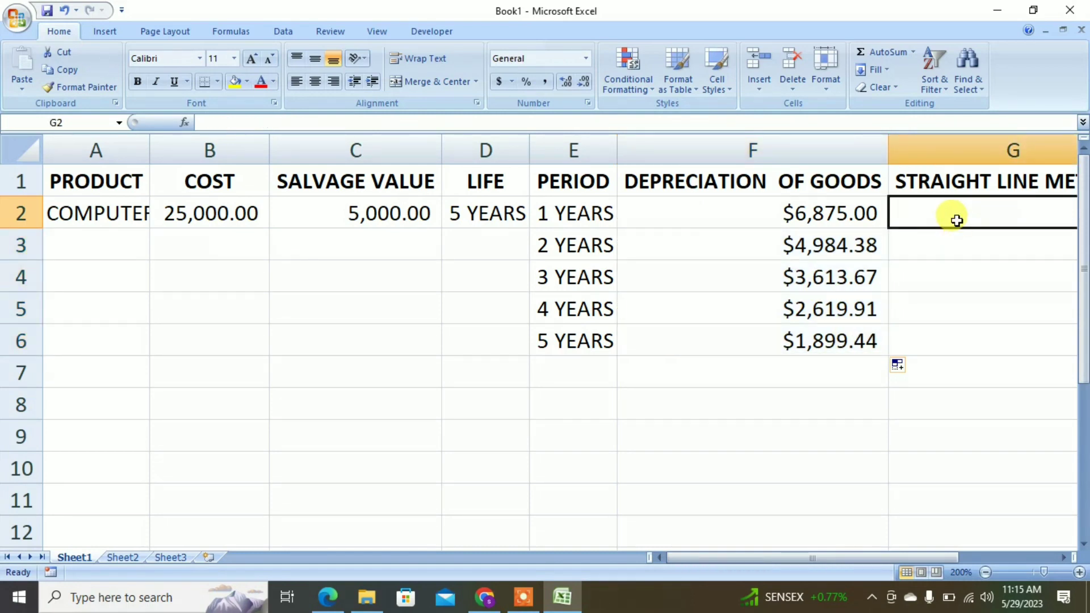
type("=")
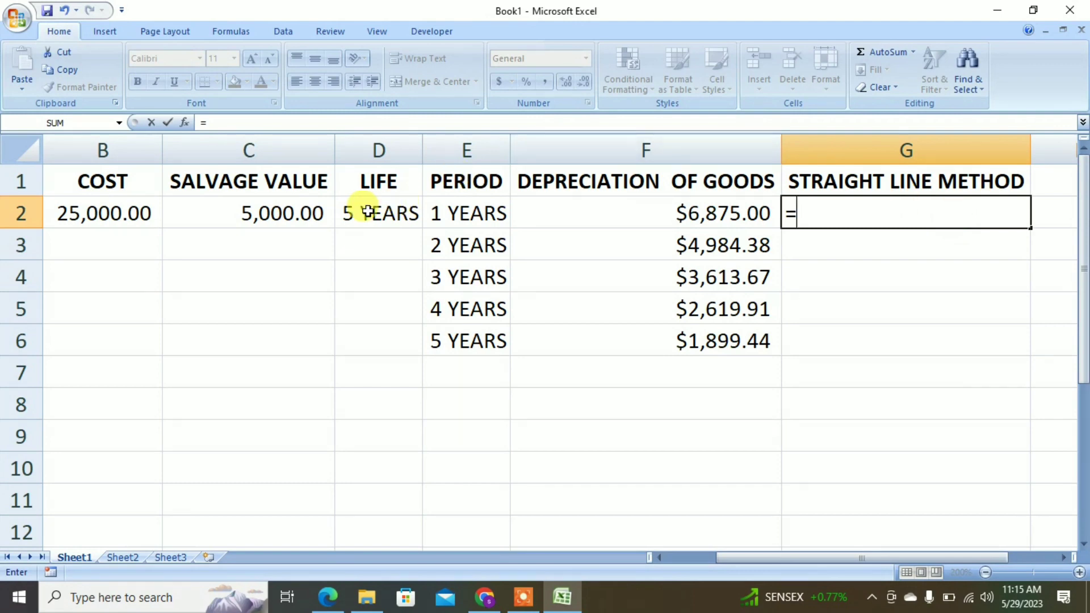
left_click(127, 210)
type("-")
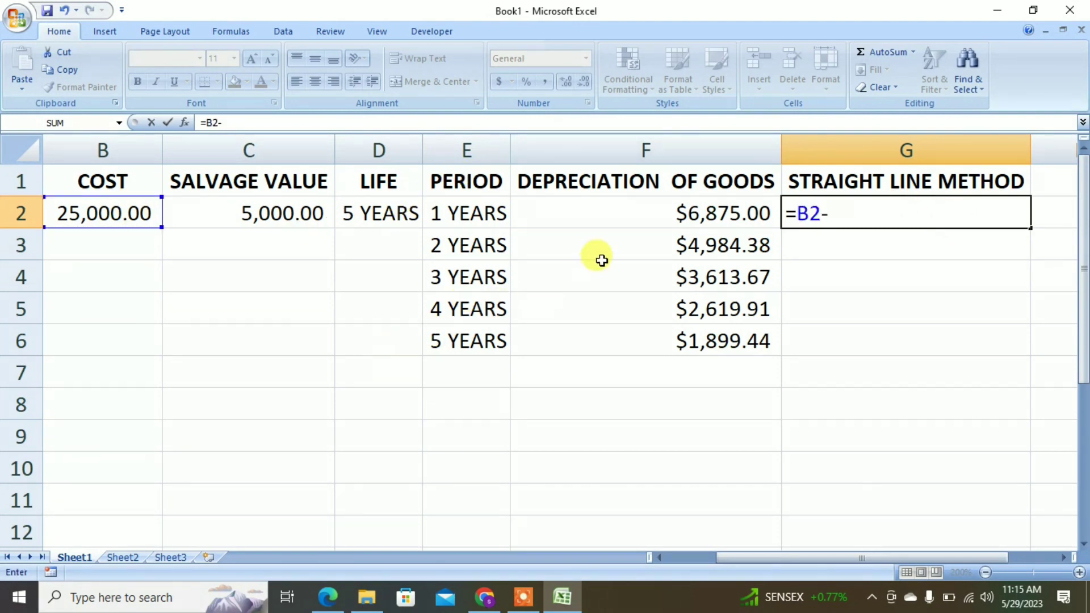
left_click(711, 215)
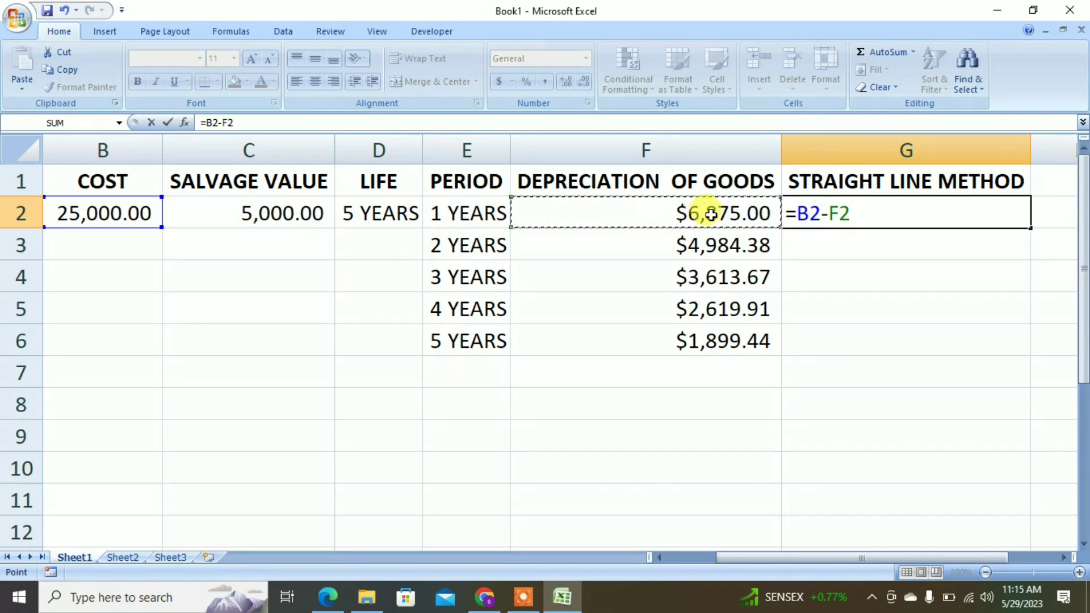
key("Return")
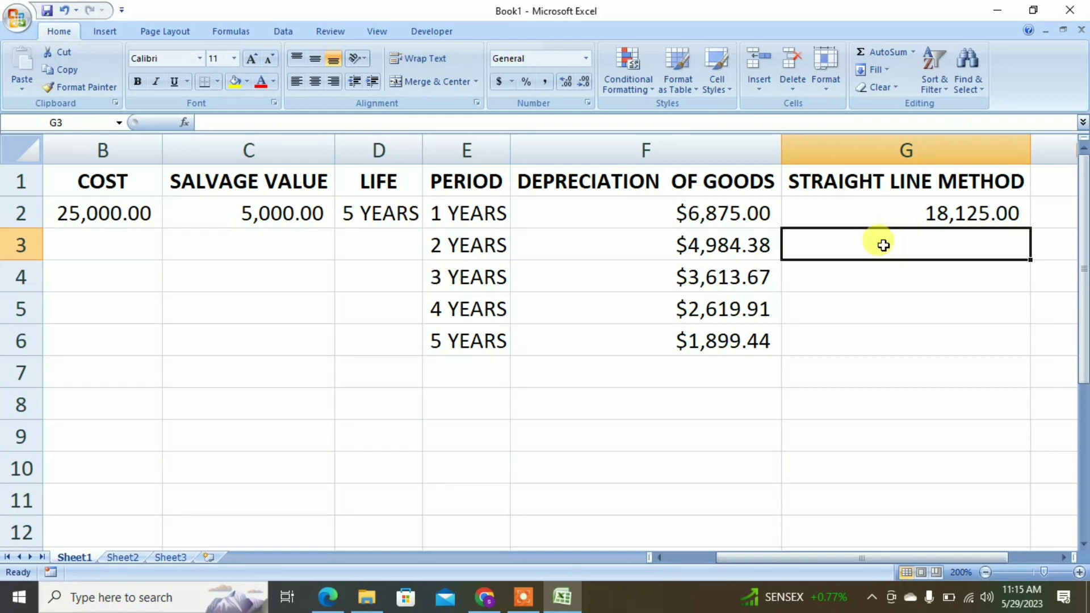
Step: Try the formula =G2-F3 in G3 to subtract the second period's depreciation from the value above
type("=")
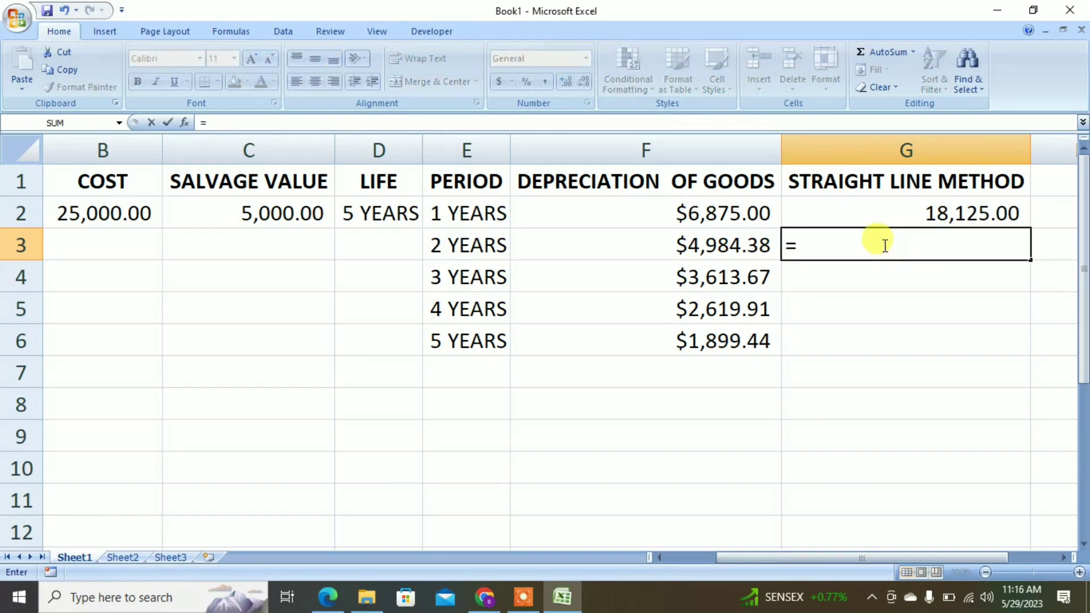
left_click(851, 212)
type("-")
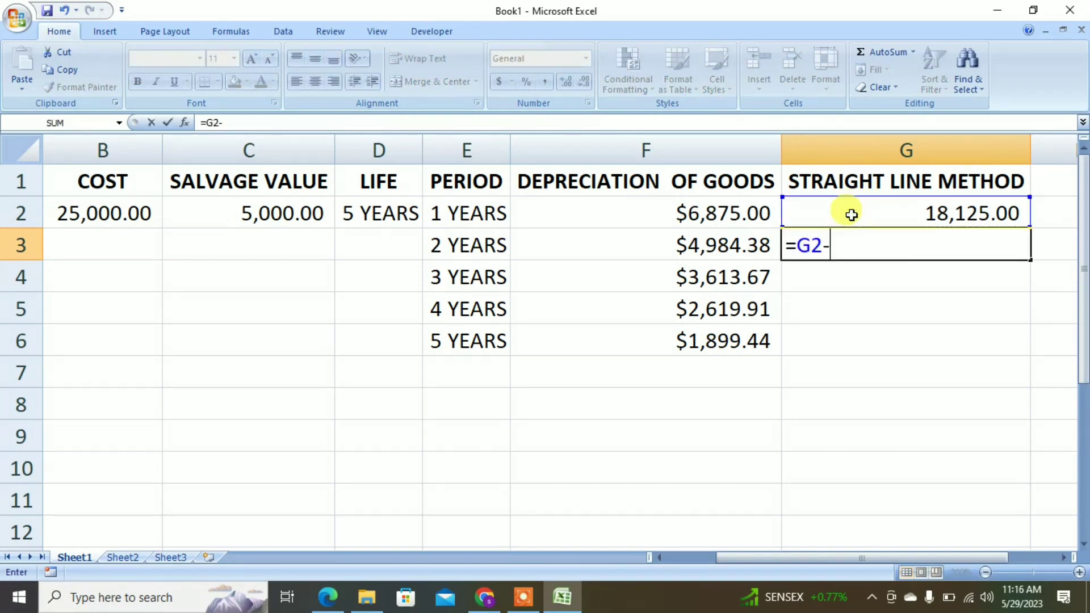
left_click(744, 247)
key("Return")
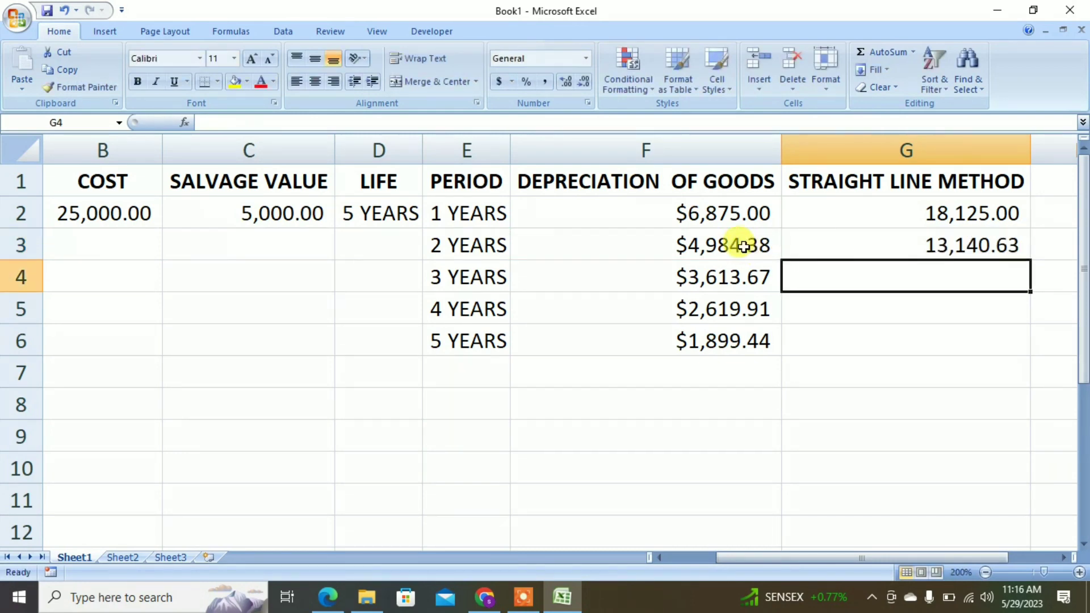
Step: Try the formula =G3-F4 in G4 to subtract the third period's depreciation from the value above
type("=")
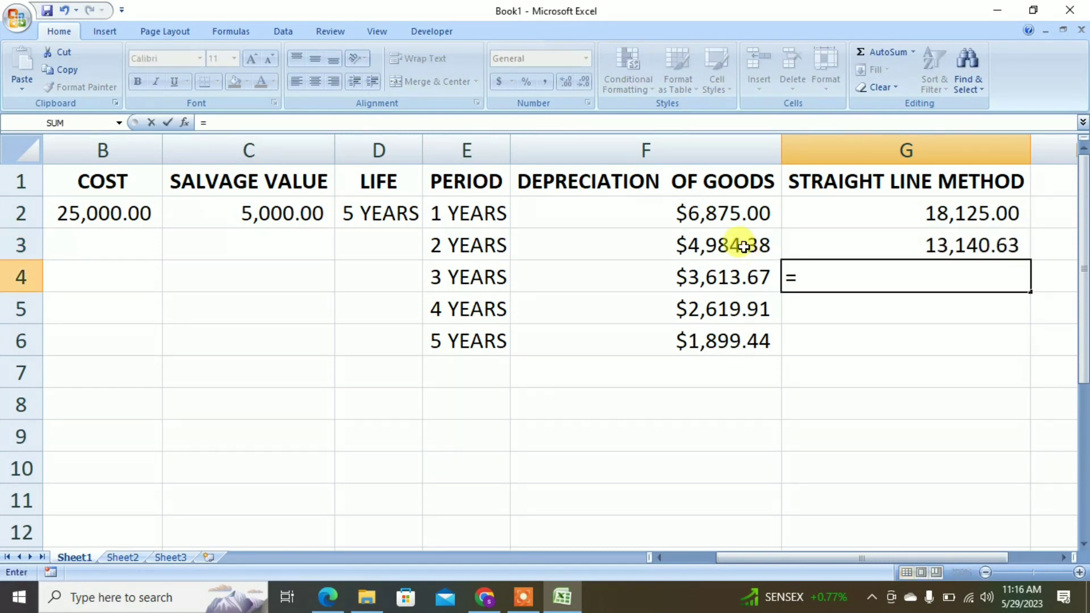
left_click(828, 236)
type("-")
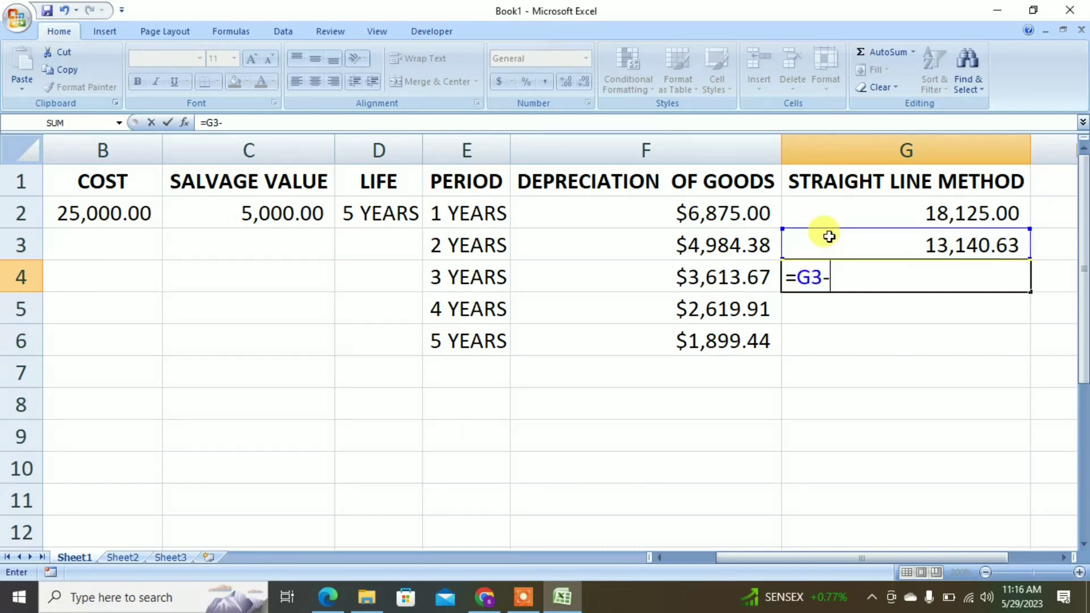
left_click(745, 274)
key("Return")
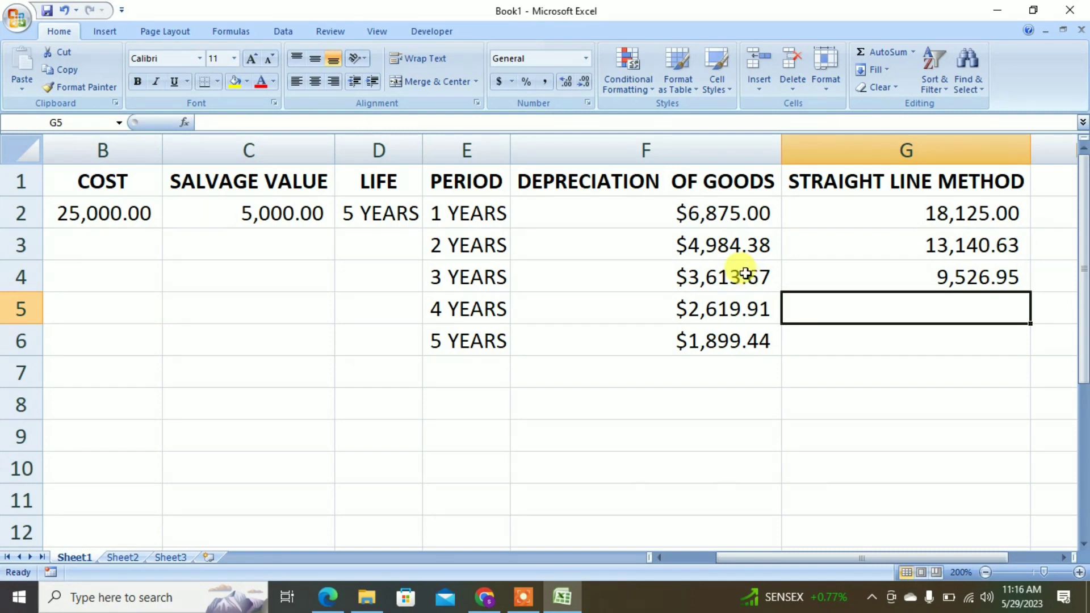
Step: Try the formula =G4=F5 in G5 for the fourth period
type("=")
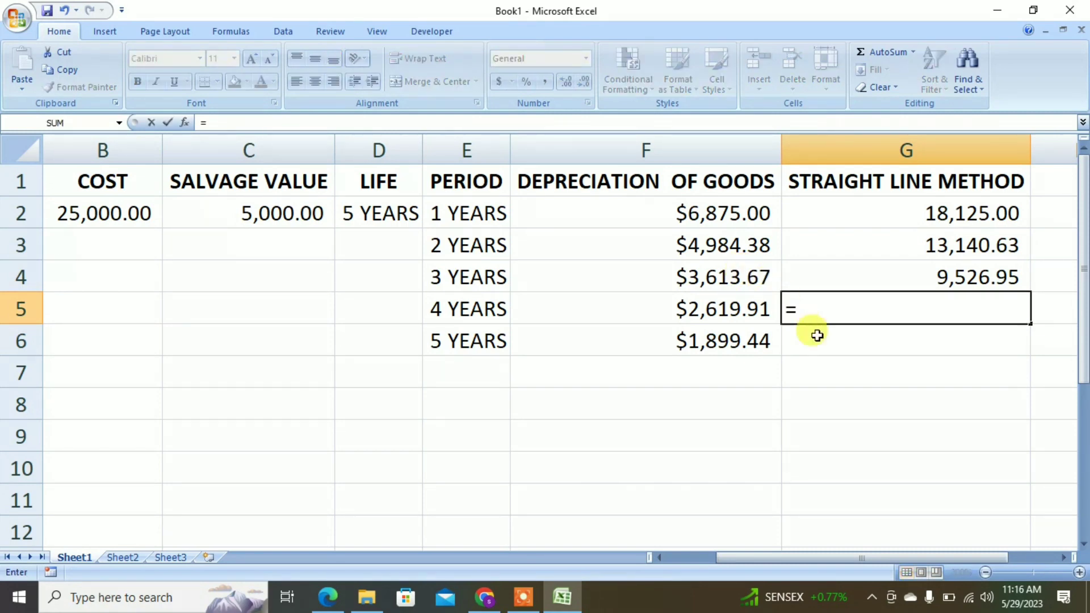
left_click(829, 280)
type("=")
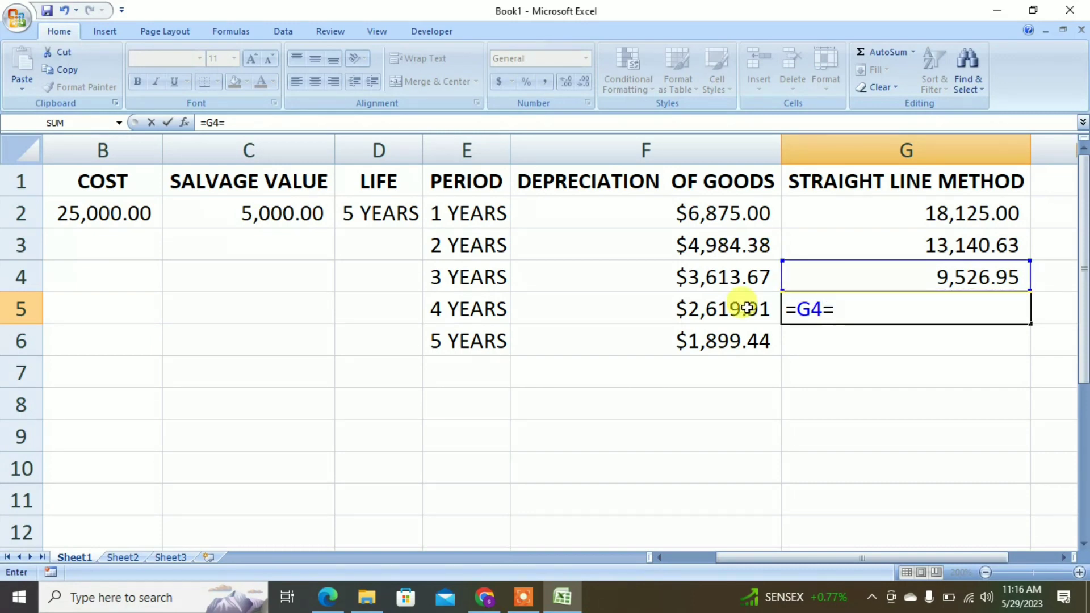
left_click(743, 311)
key("Return")
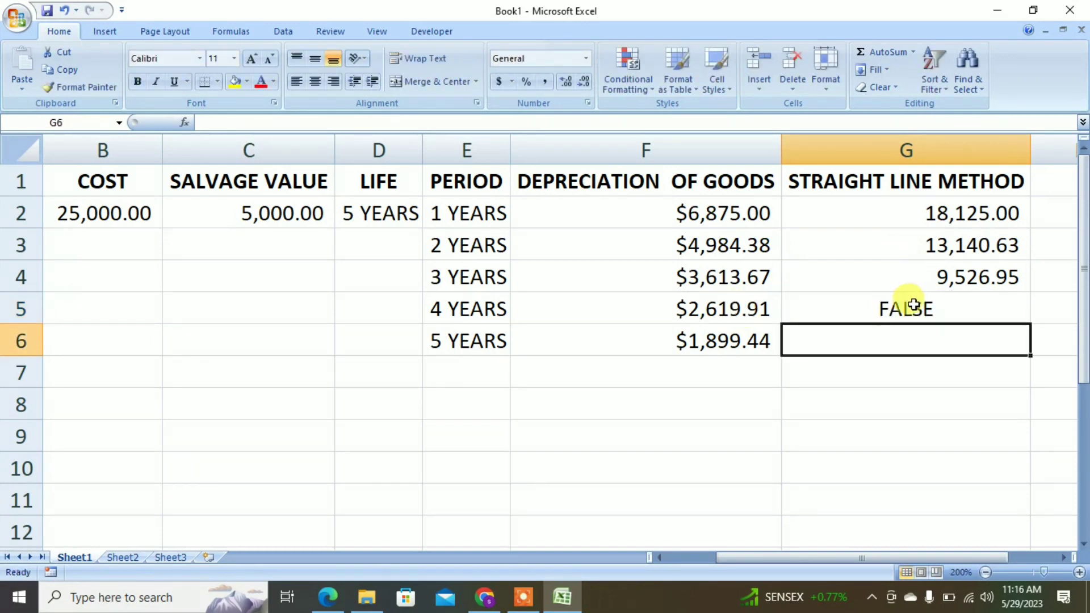
Step: Clear the subtraction formulas from the straight line method cells G2 to G6
left_click_drag(867, 208, 769, 349)
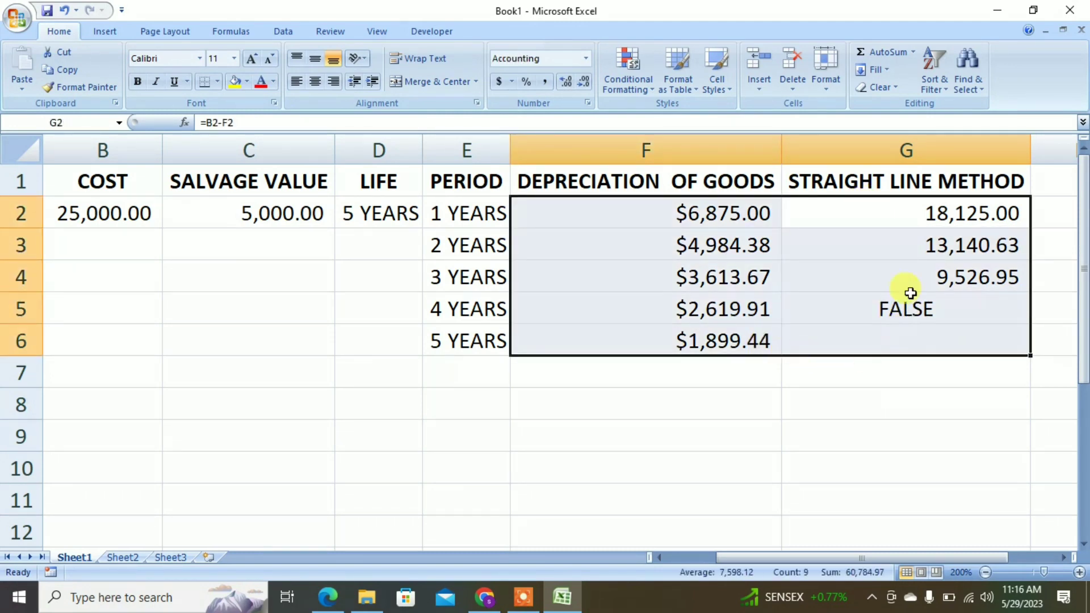
left_click(894, 225)
left_click_drag(894, 220, 935, 337)
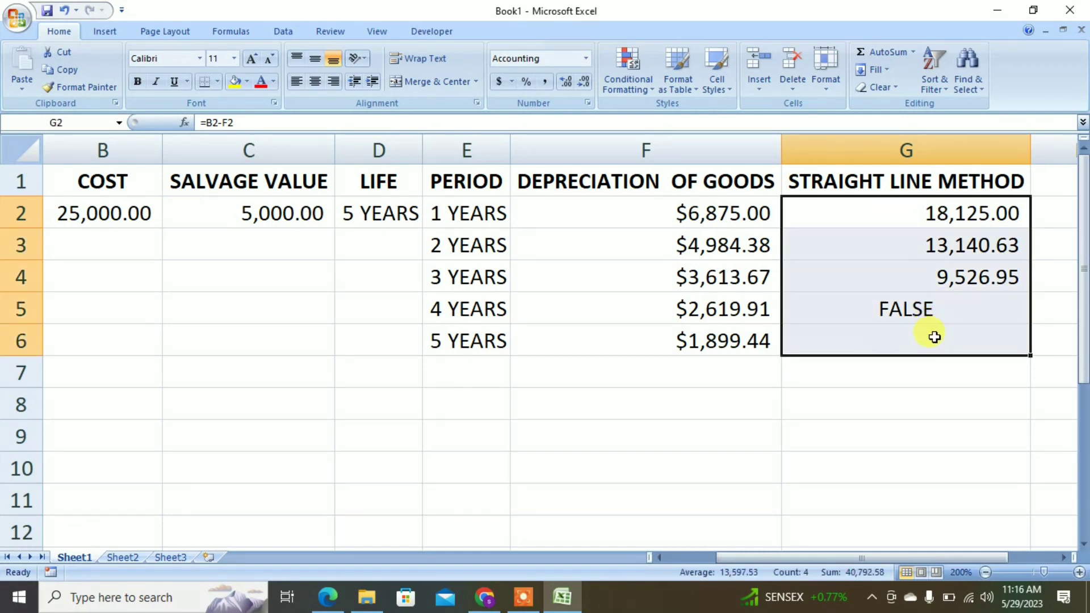
key("Delete")
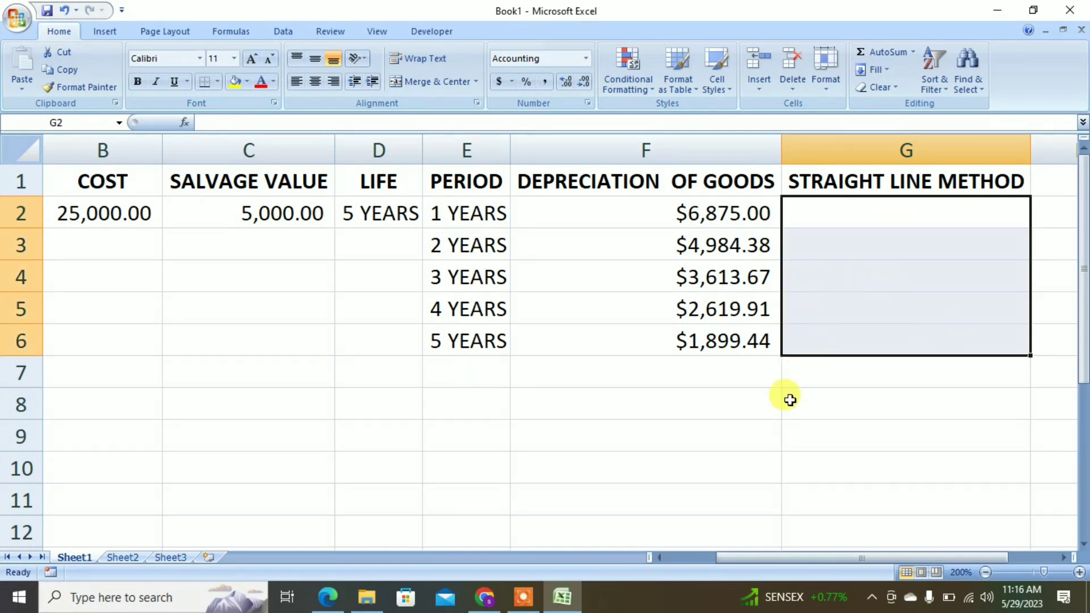
left_click(793, 462)
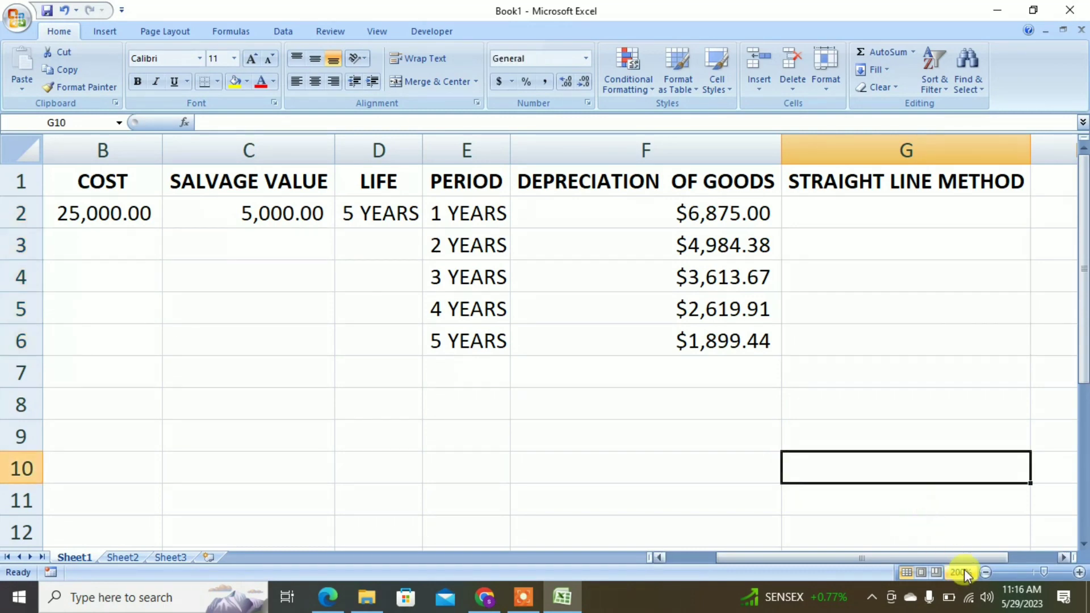
Step: Enter the straight line formula =SLN($B$2,$C$2,$D$2) in G2 with absolute references, and fill it down to G6
left_click(985, 572)
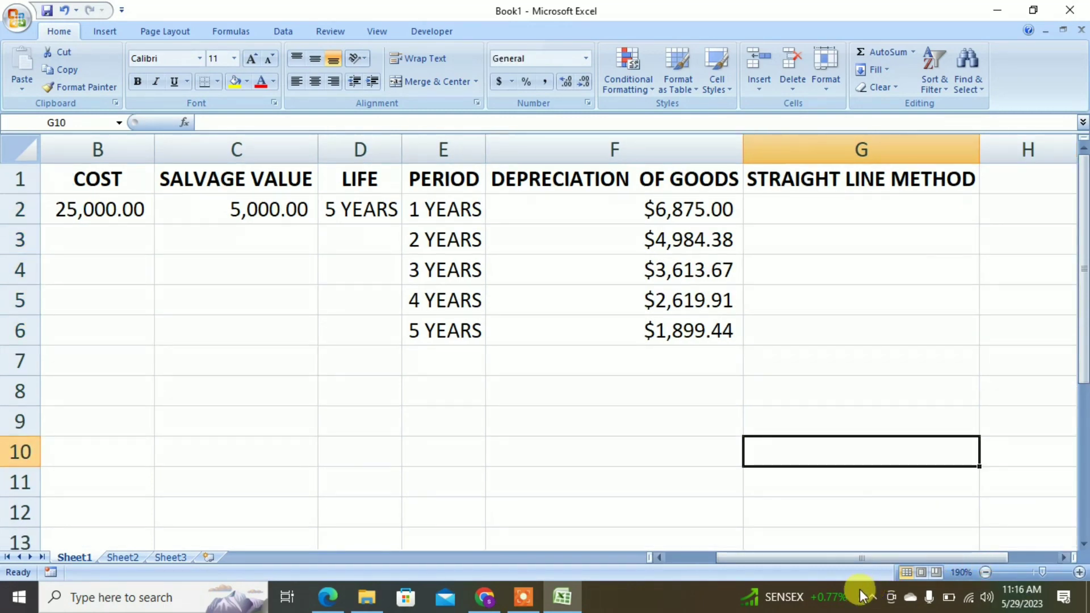
left_click(660, 556)
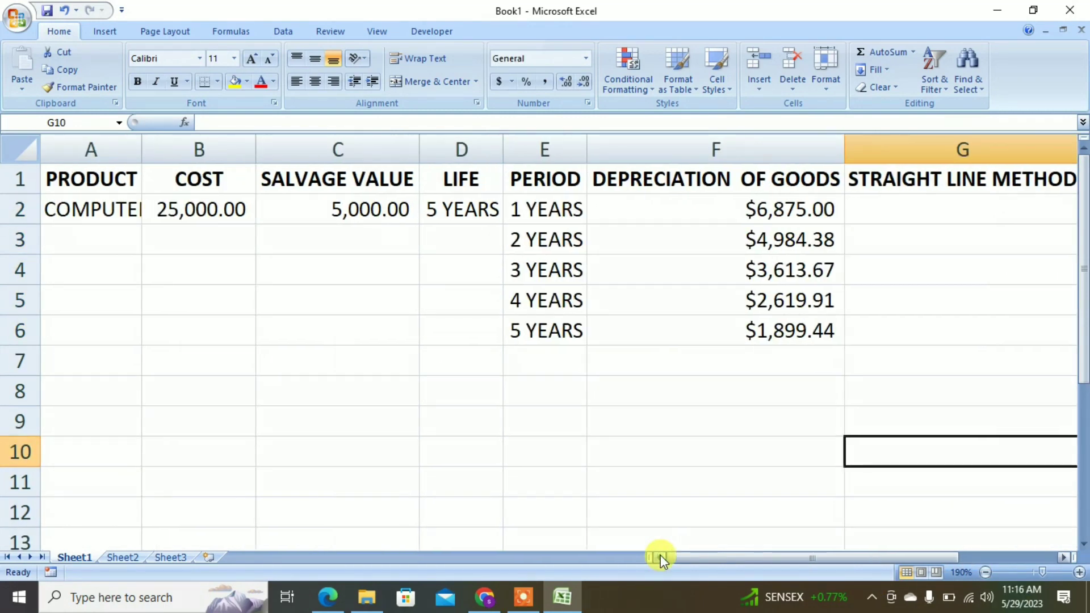
left_click(892, 207)
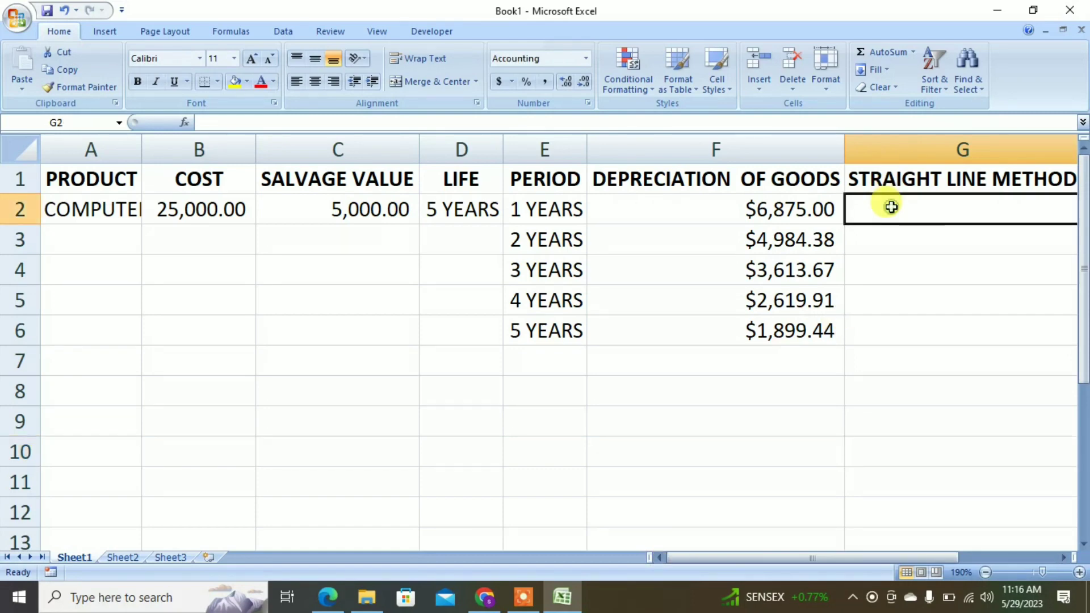
type("=")
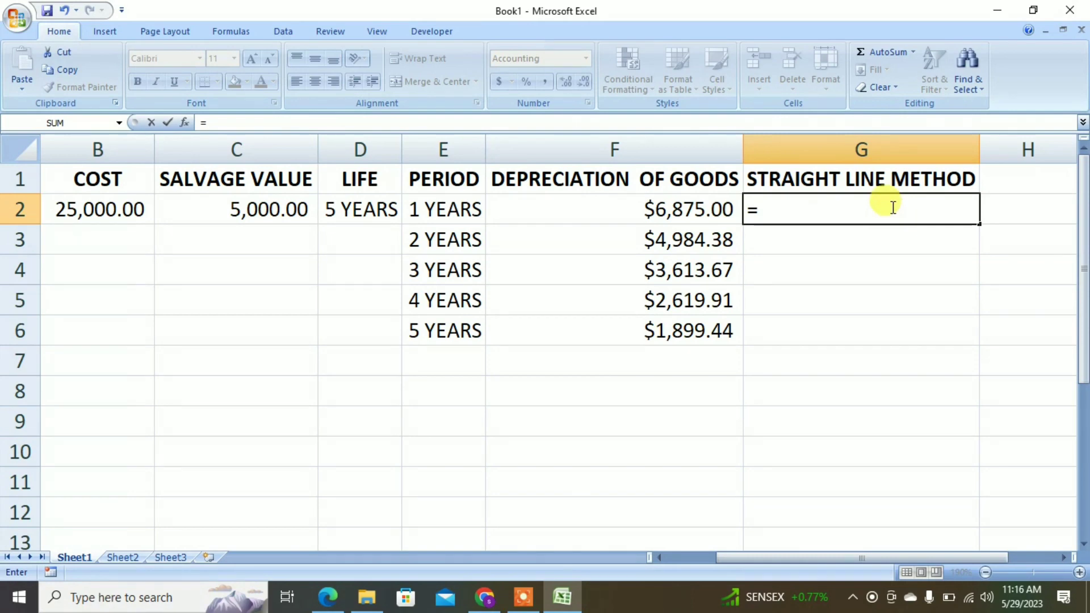
type("SLN(")
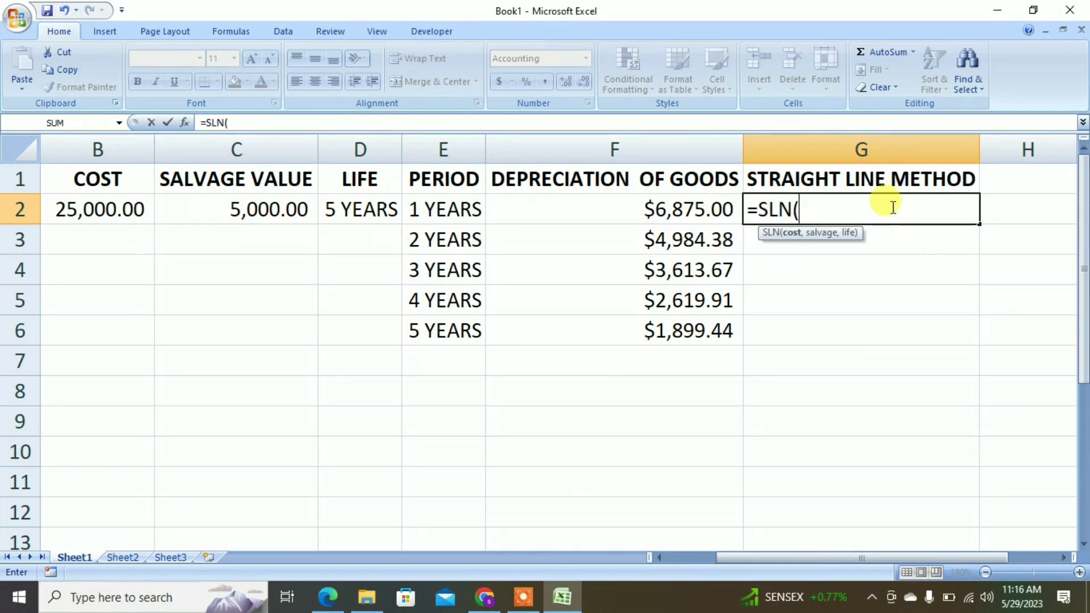
left_click(114, 212)
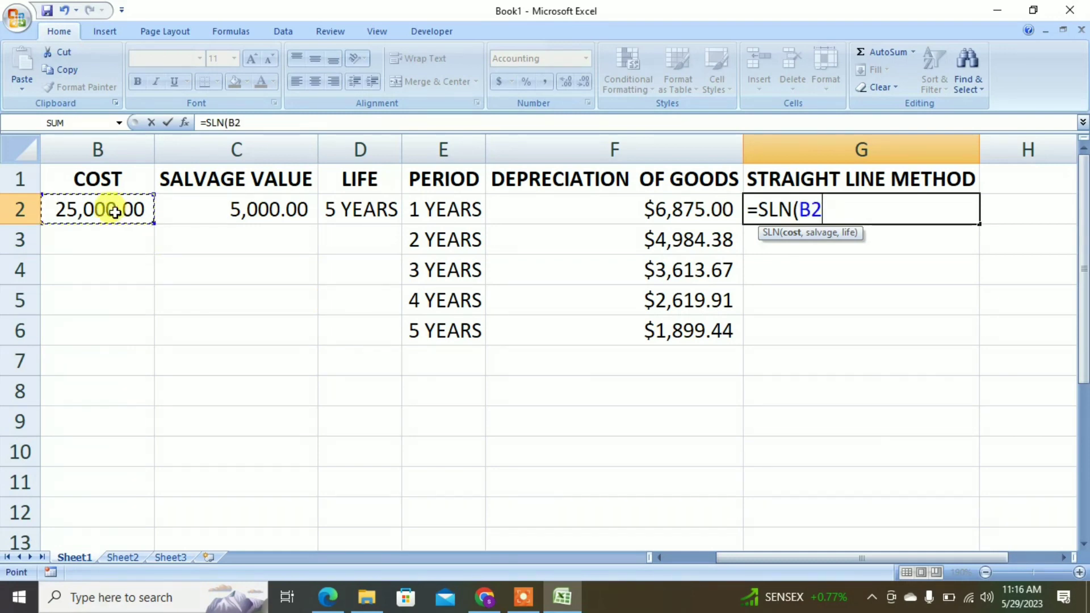
key("F4")
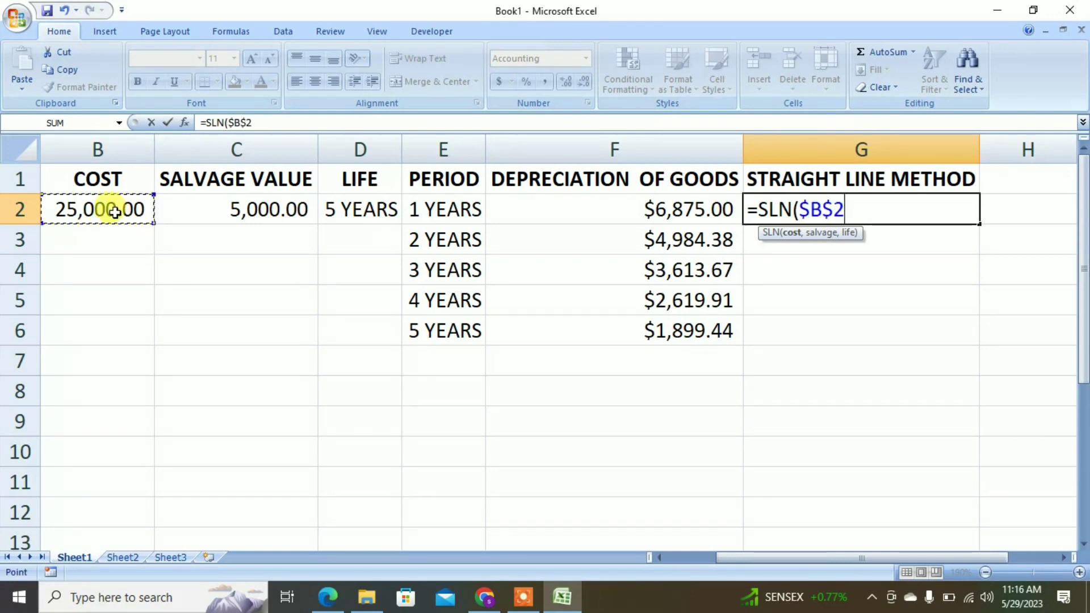
type(",")
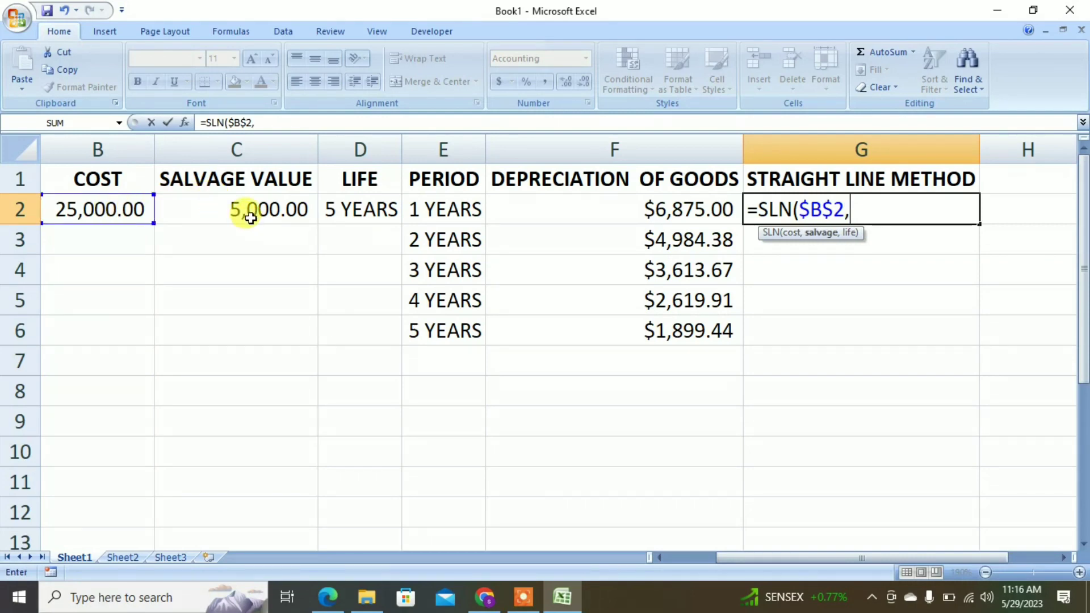
left_click(249, 214)
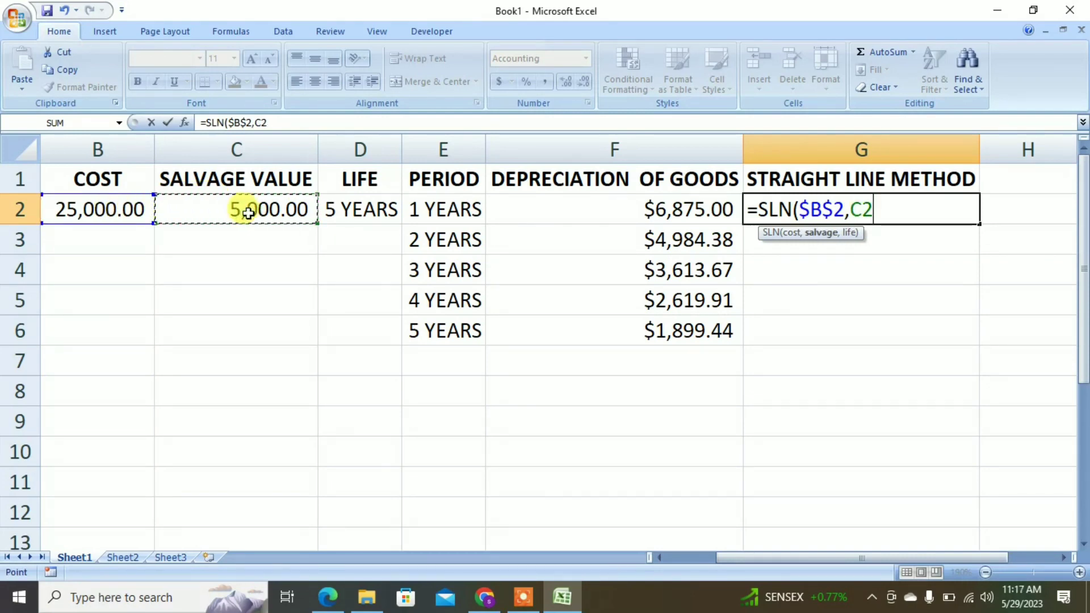
key("F4")
type(",")
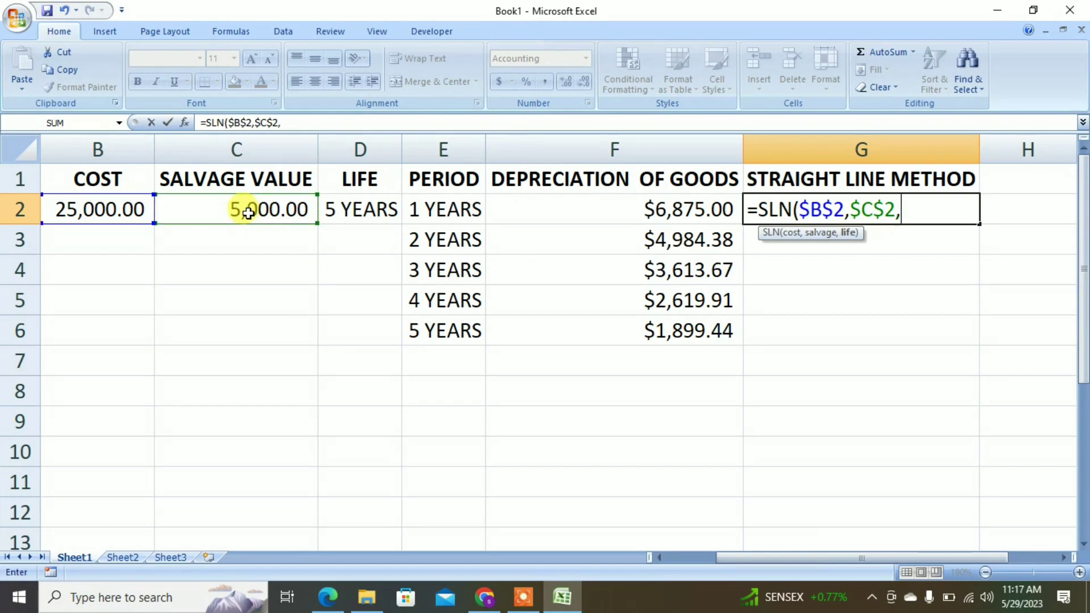
left_click(346, 209)
key("F4")
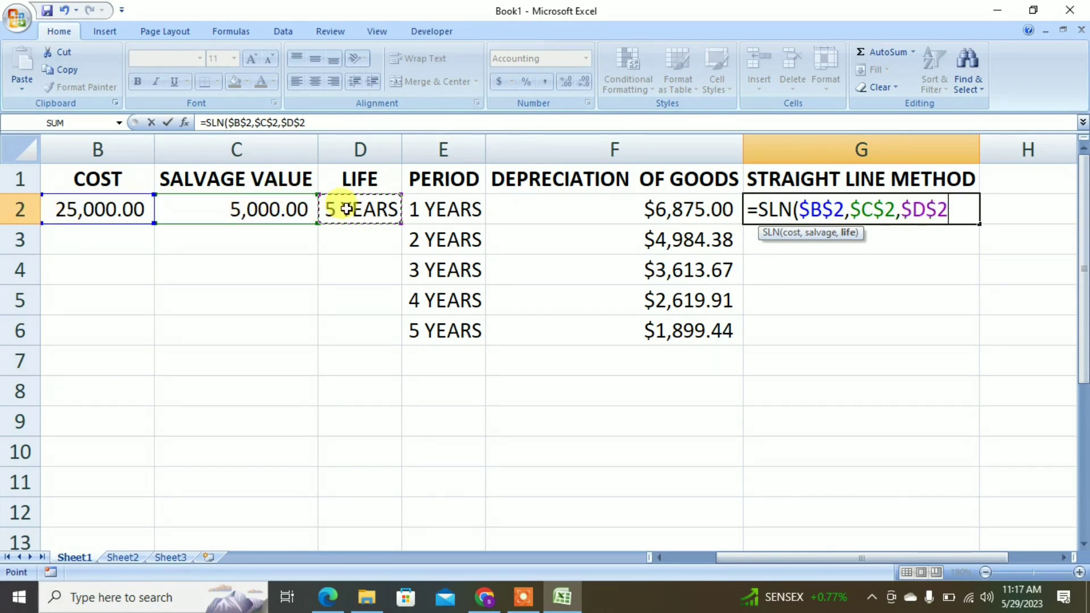
type(")")
key("Return")
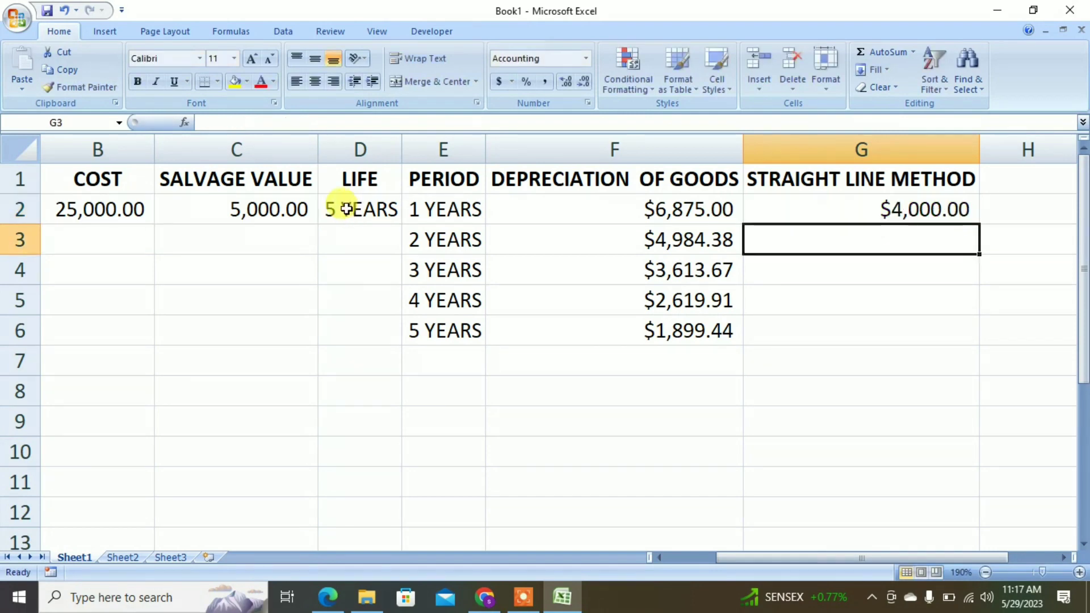
left_click(838, 213)
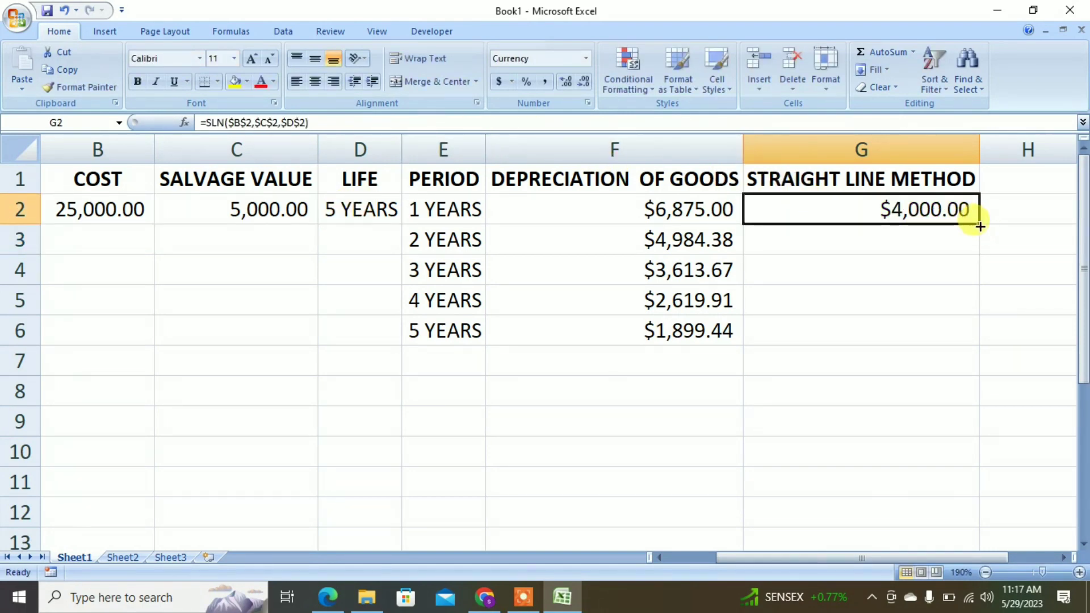
left_click_drag(980, 226, 971, 342)
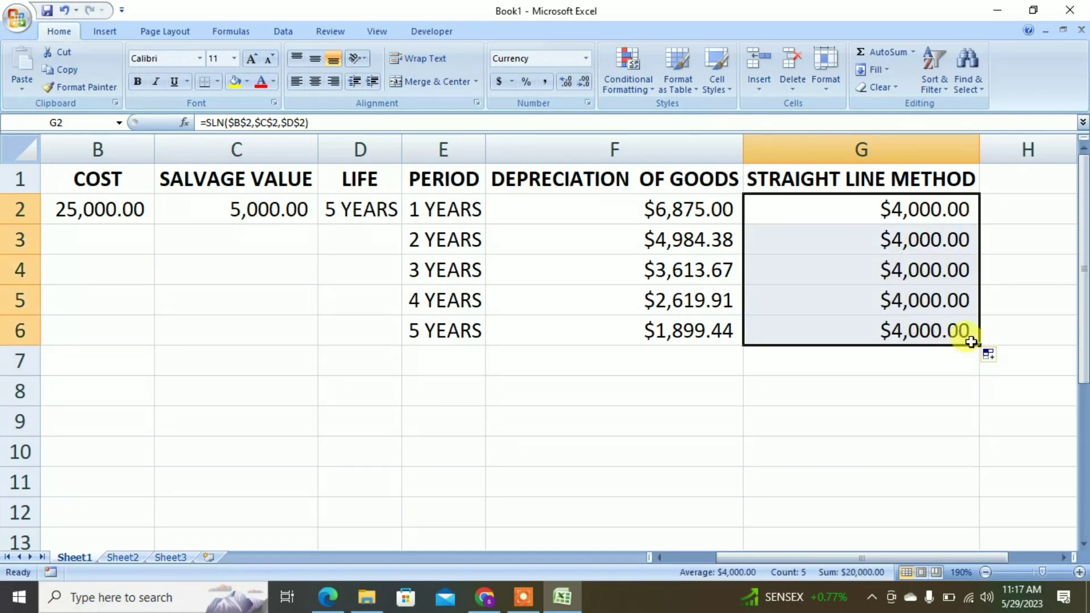
Step: Merge and center cells A7 to E7 in the row below the depreciation table
left_click(661, 558)
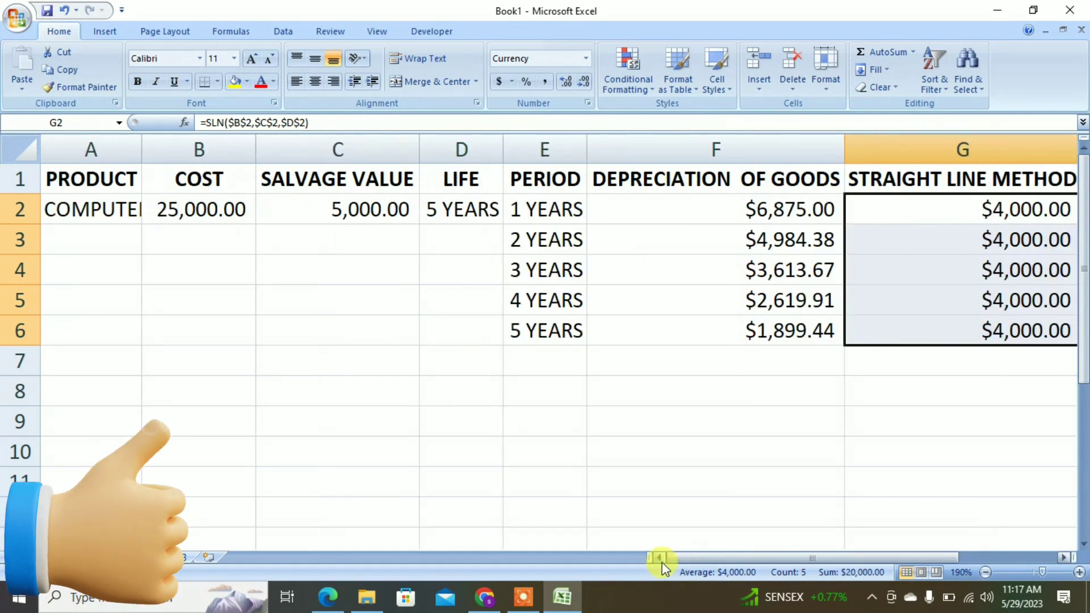
left_click(62, 364)
left_click_drag(63, 365, 549, 414)
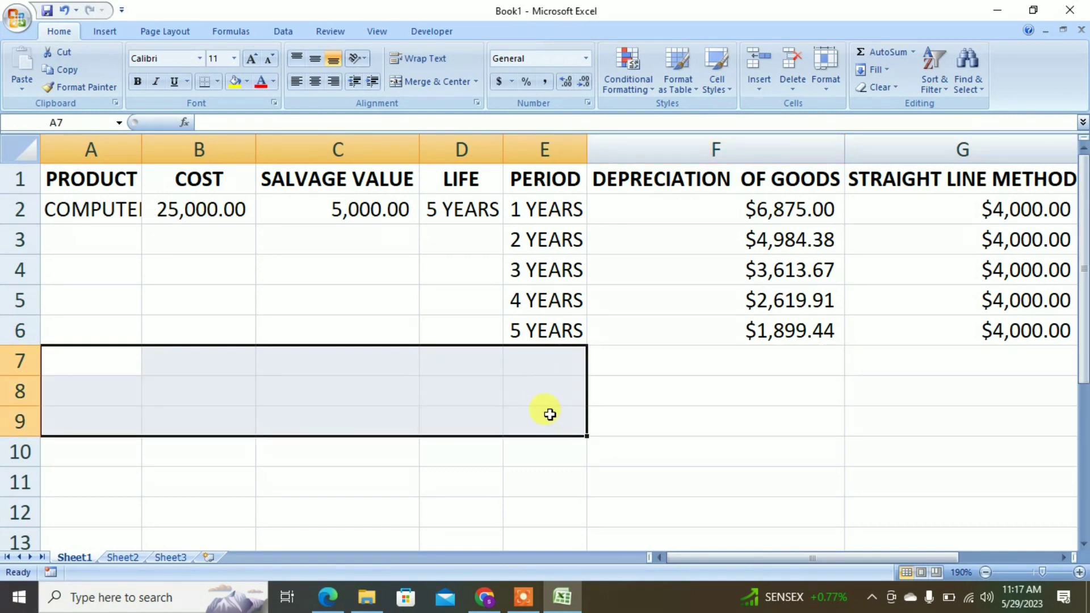
left_click(114, 354)
left_click_drag(113, 353, 513, 354)
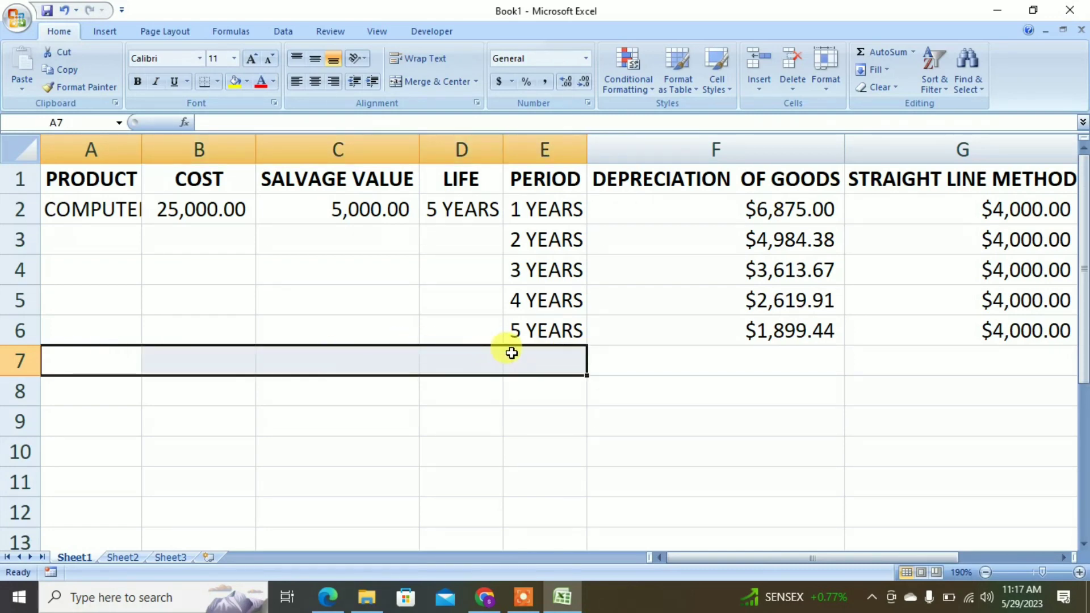
left_click(477, 81)
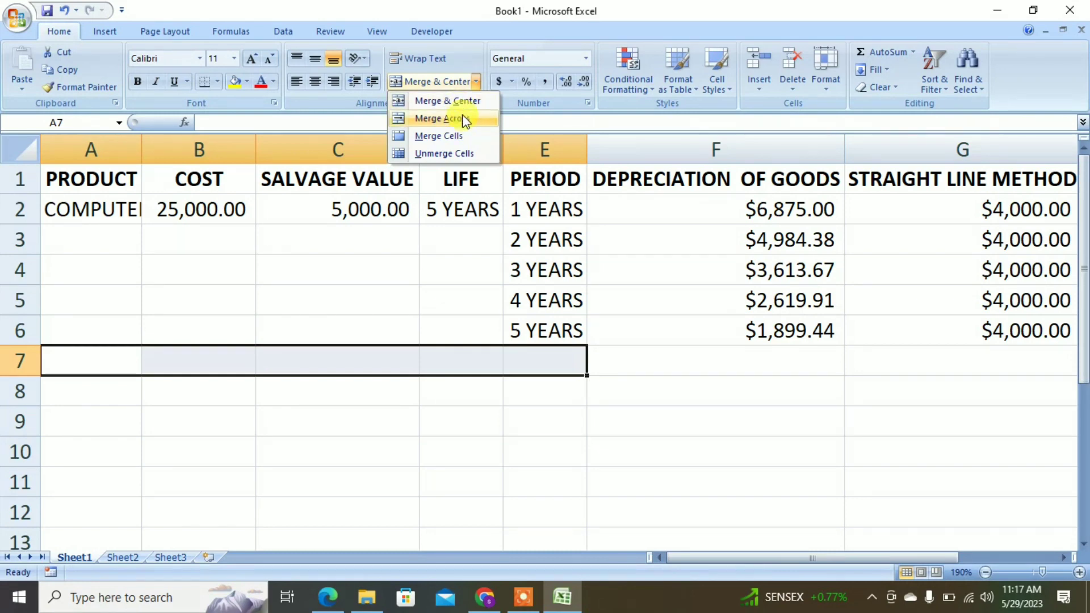
left_click(462, 102)
Step: Label the merged cell A7 as TOTAL DEPRECIATION OF GOODS
type("TOTAL")
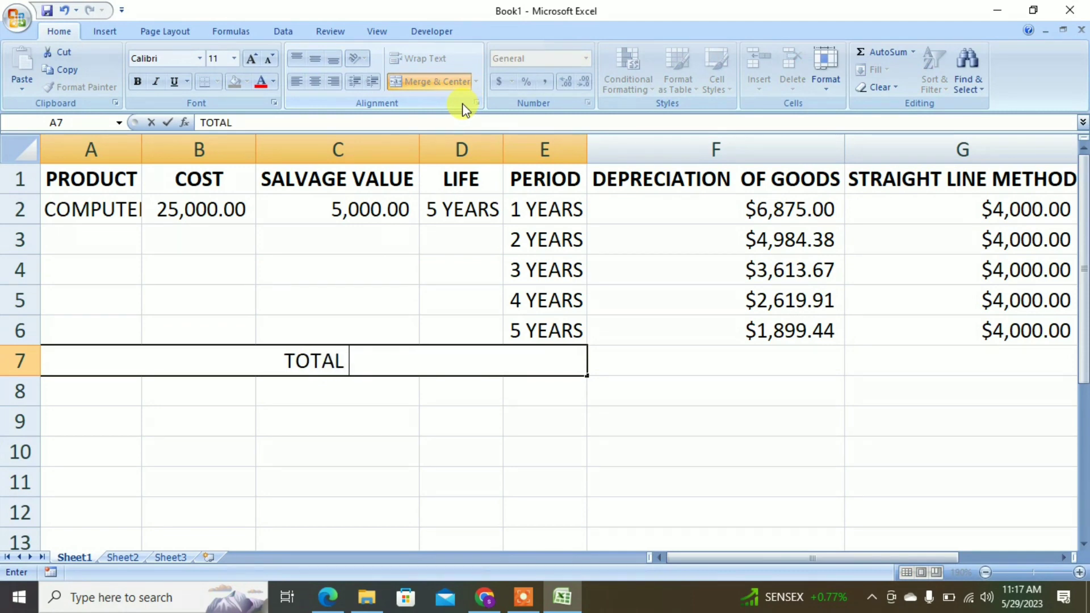
type(" DEPRECI")
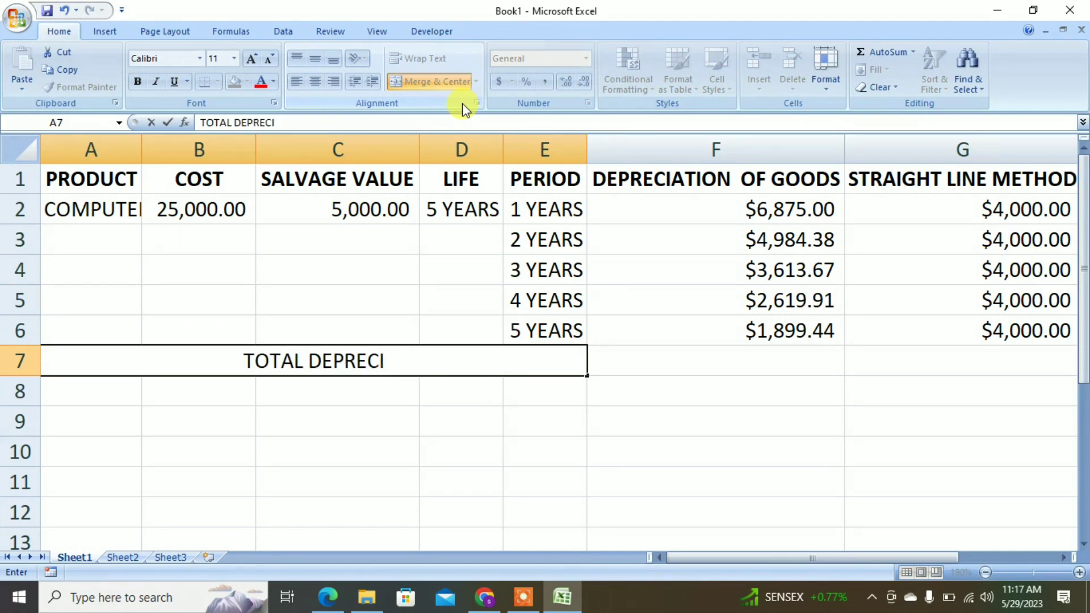
type("ATION OF GOODS")
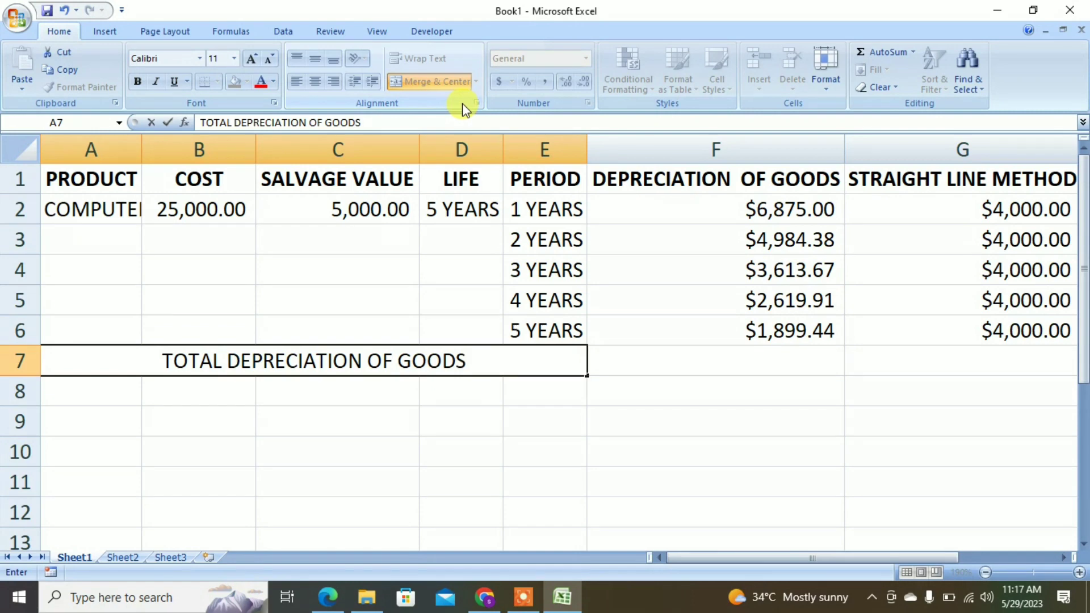
key("Tab")
Step: Total the declining balance depreciation in F7 with the formula =SUM(F2:F6)
type("=SU")
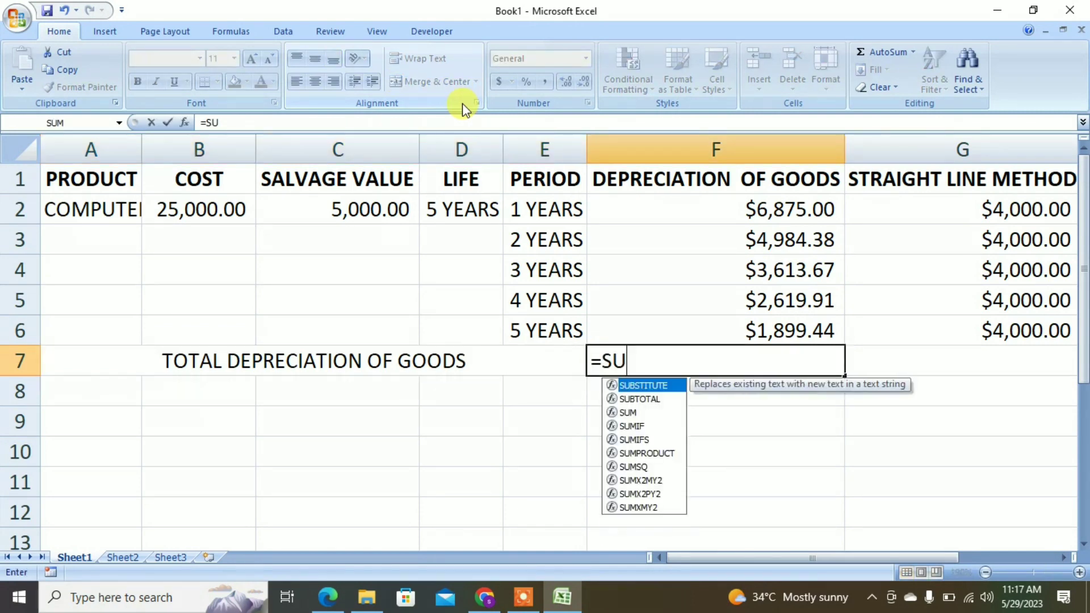
type("M(")
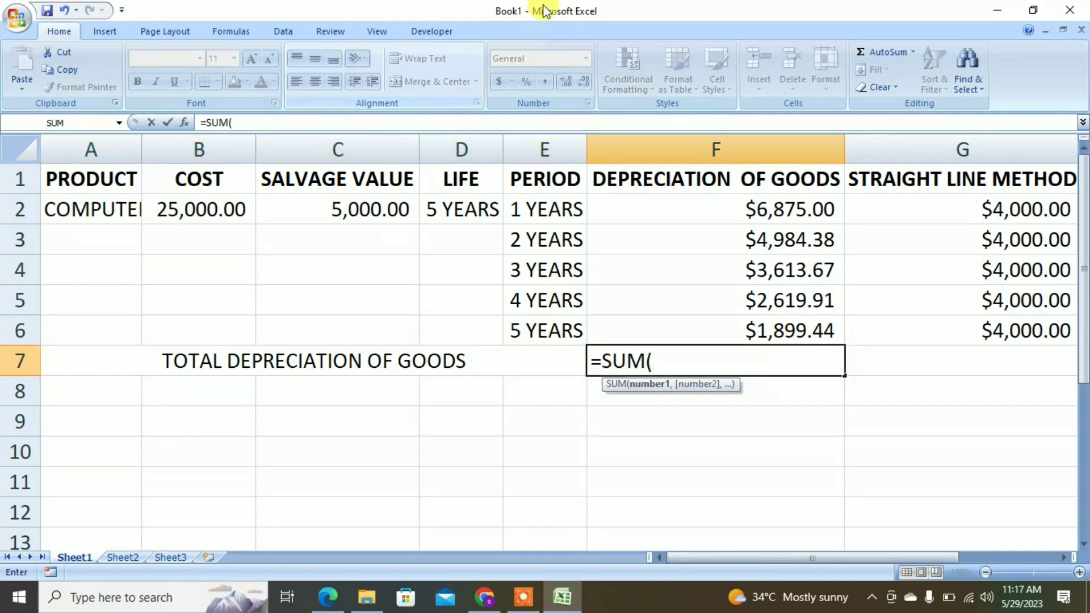
left_click_drag(671, 213, 687, 317)
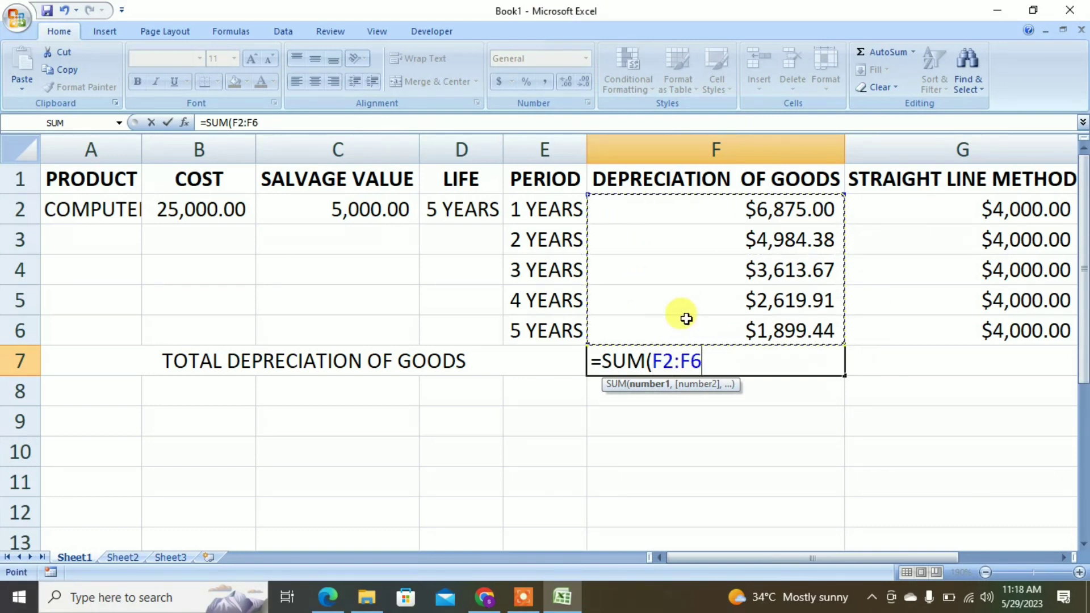
type(")")
key("Return")
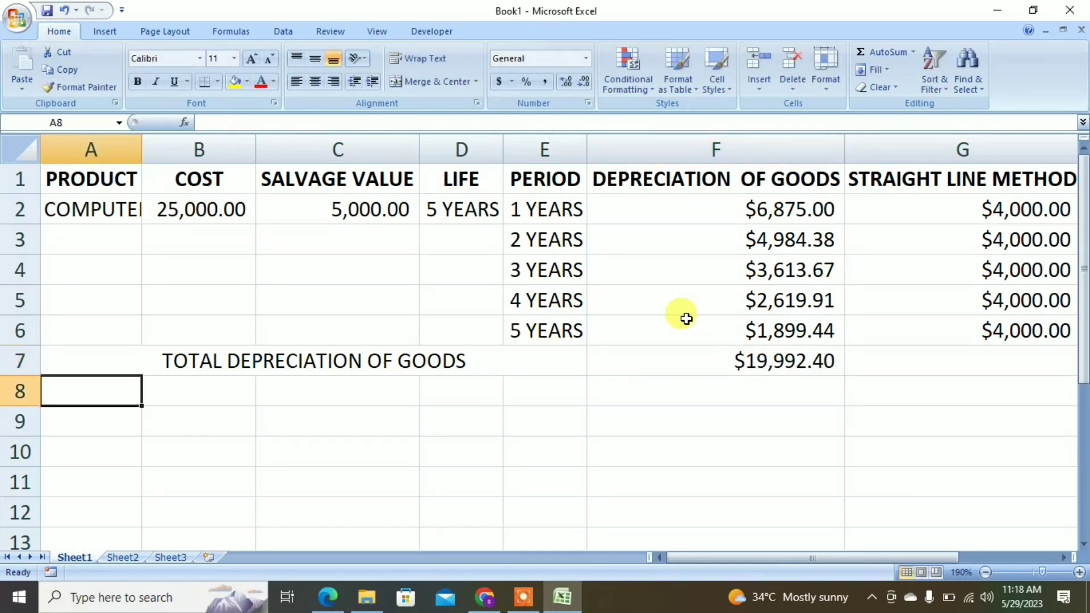
Step: Total the straight line depreciation in G7 with the formula =SUM(G2:G6)
left_click(906, 365)
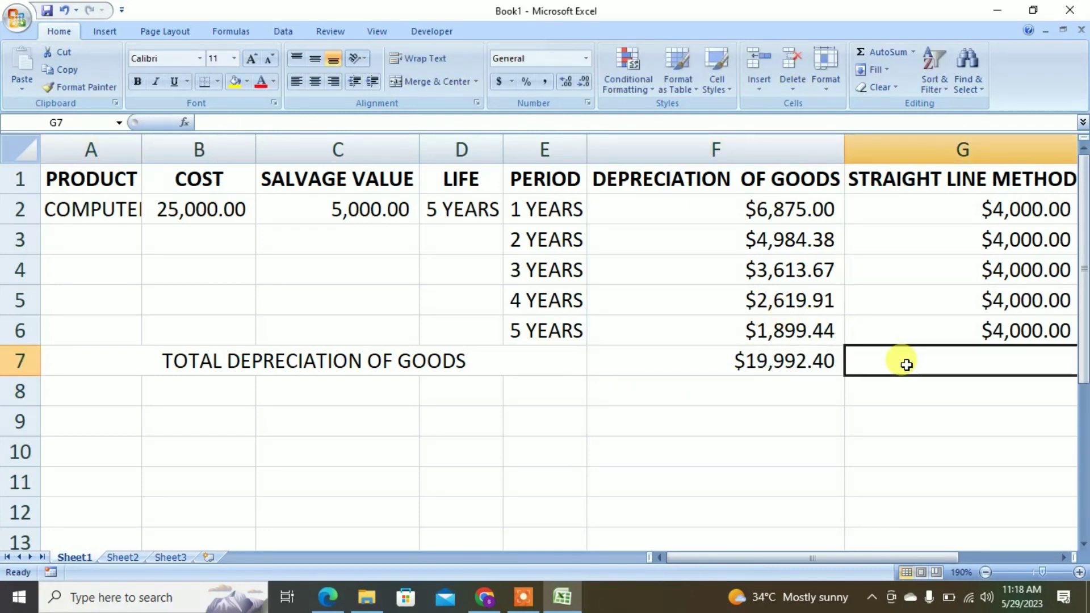
type("=SUM(")
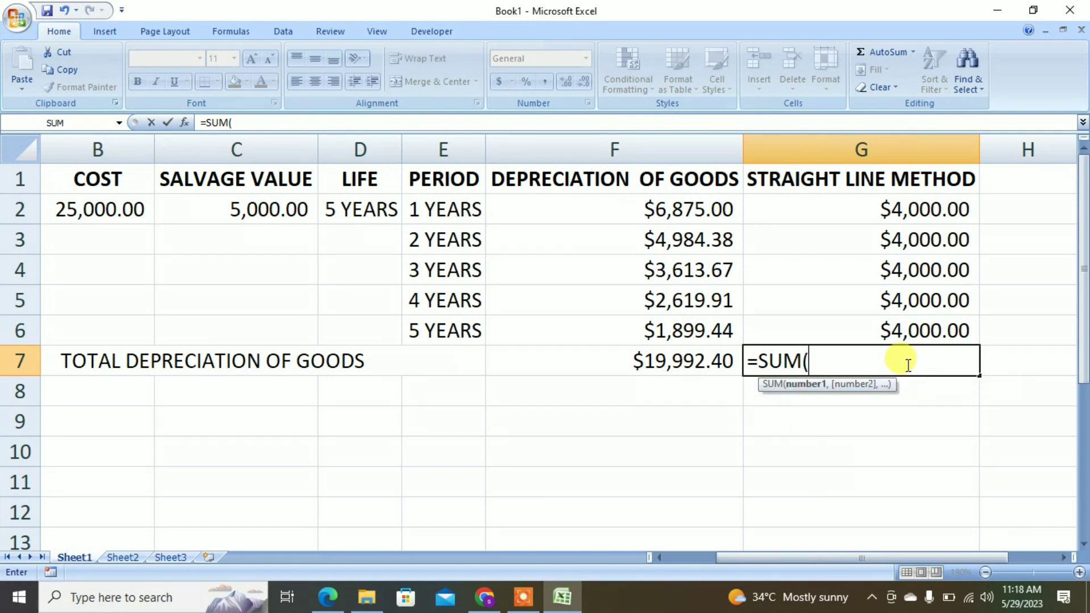
left_click(863, 208)
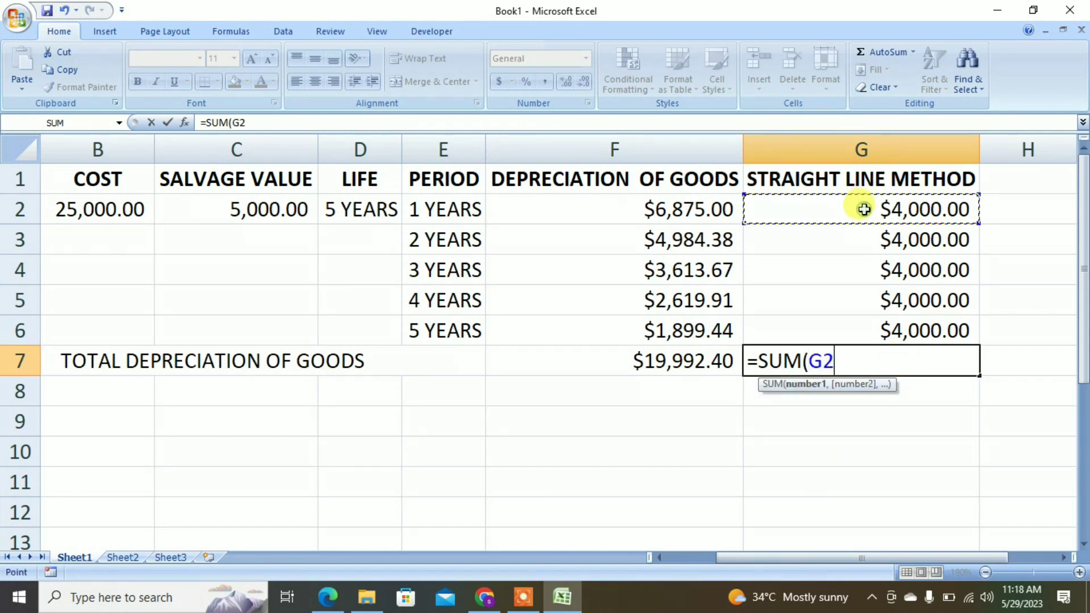
left_click_drag(864, 209, 874, 320)
type(")")
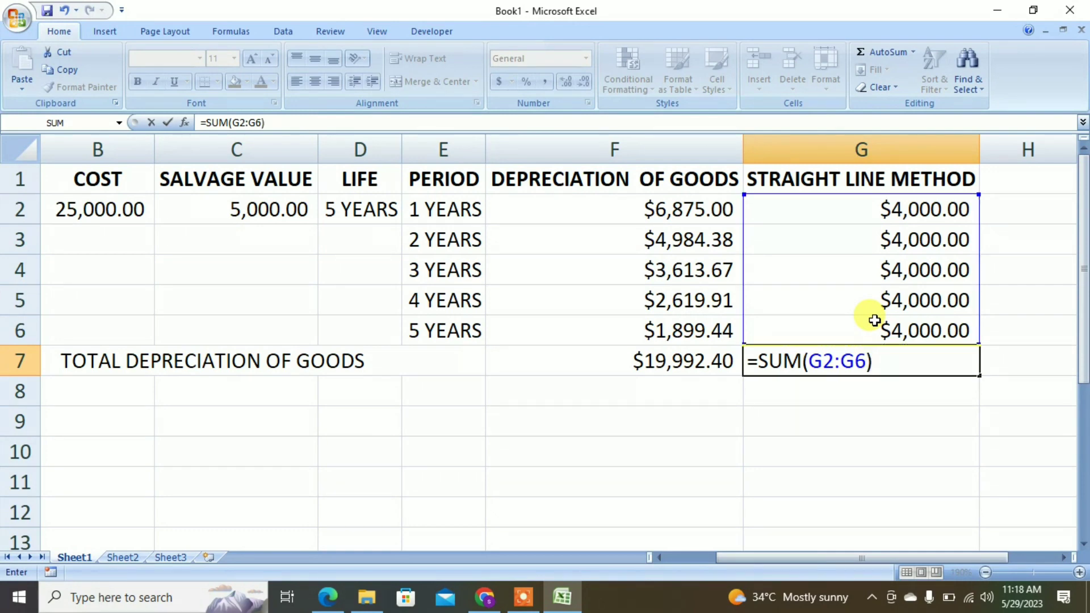
key("Return")
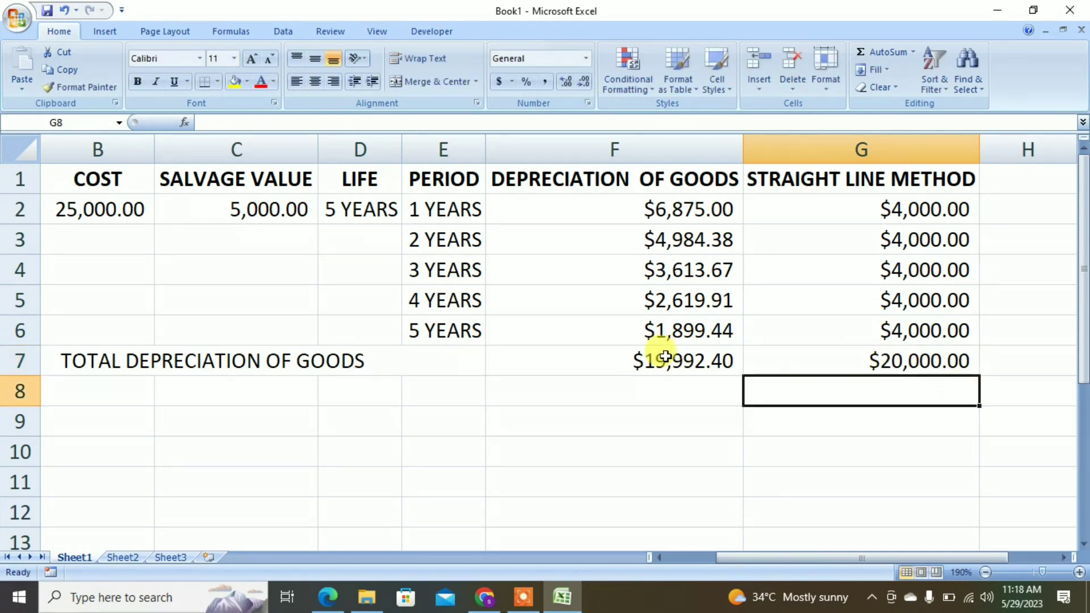
left_click(820, 356)
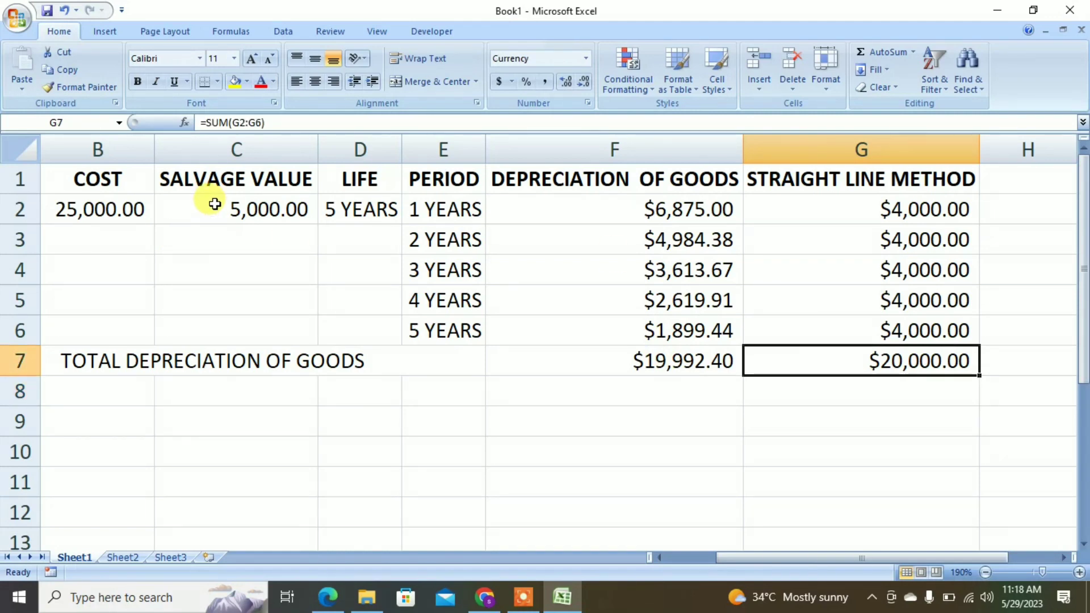
Step: Insert a WordArt title in the red outlined style reading DEPRECIATION OF GOODS
left_click(659, 558)
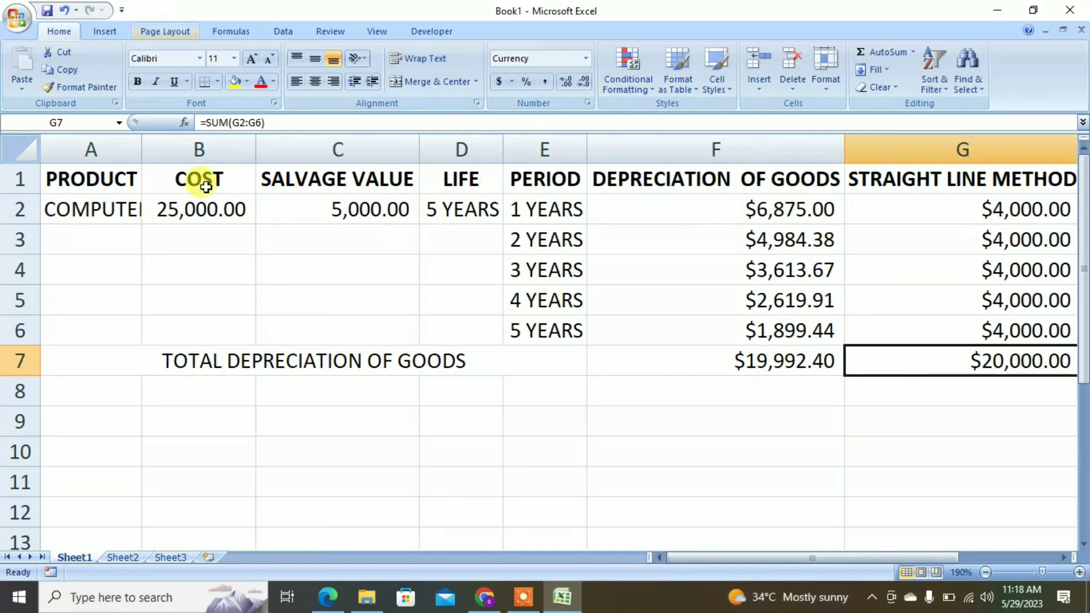
left_click(112, 33)
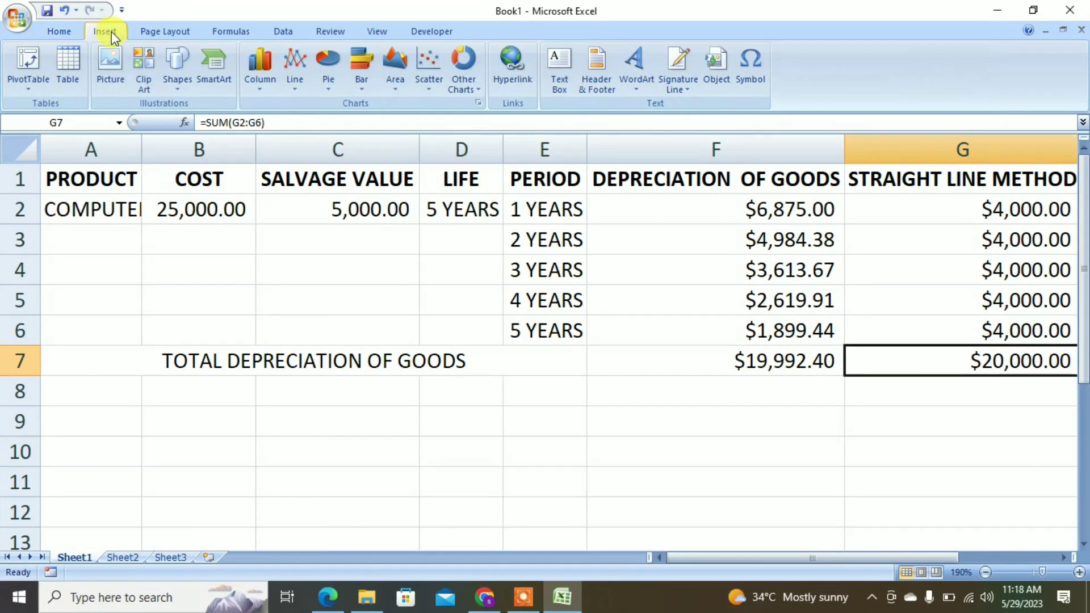
left_click(638, 71)
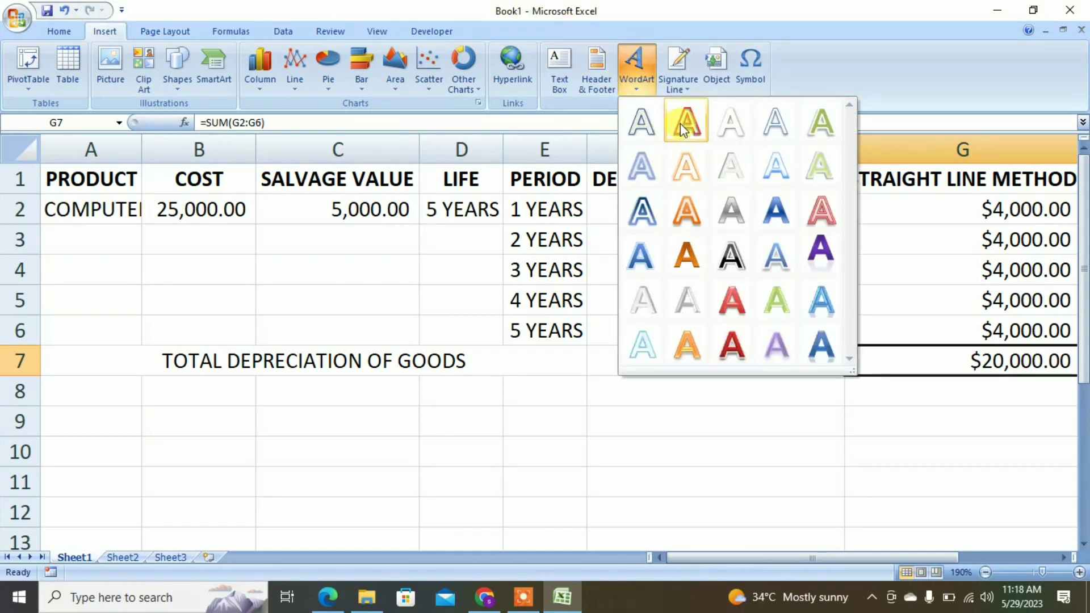
left_click(681, 123)
type("D")
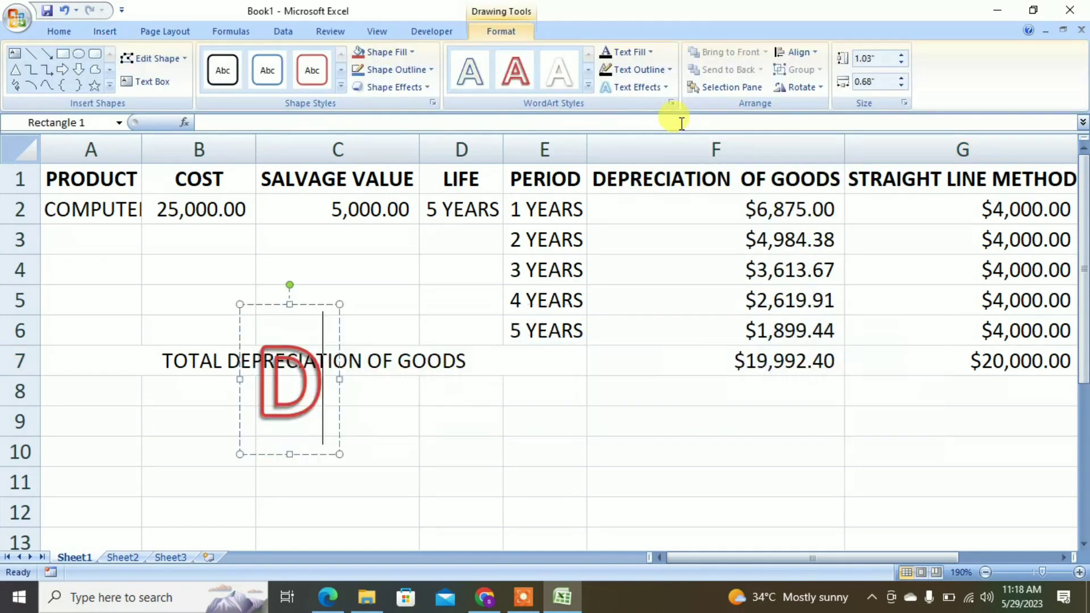
type("EPRE")
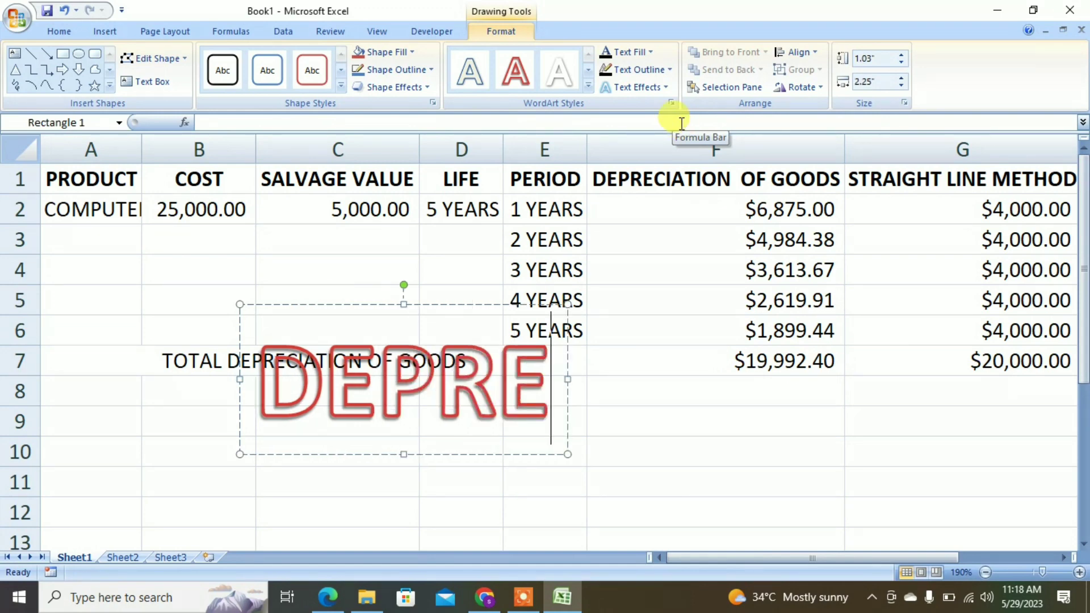
type("CIATION")
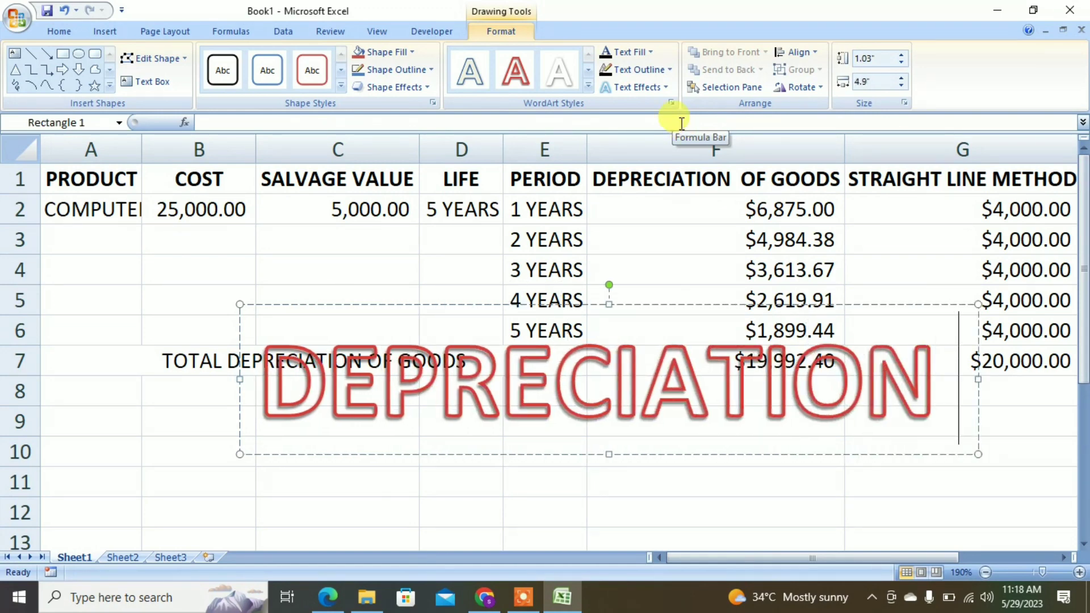
type(" OF GOODS")
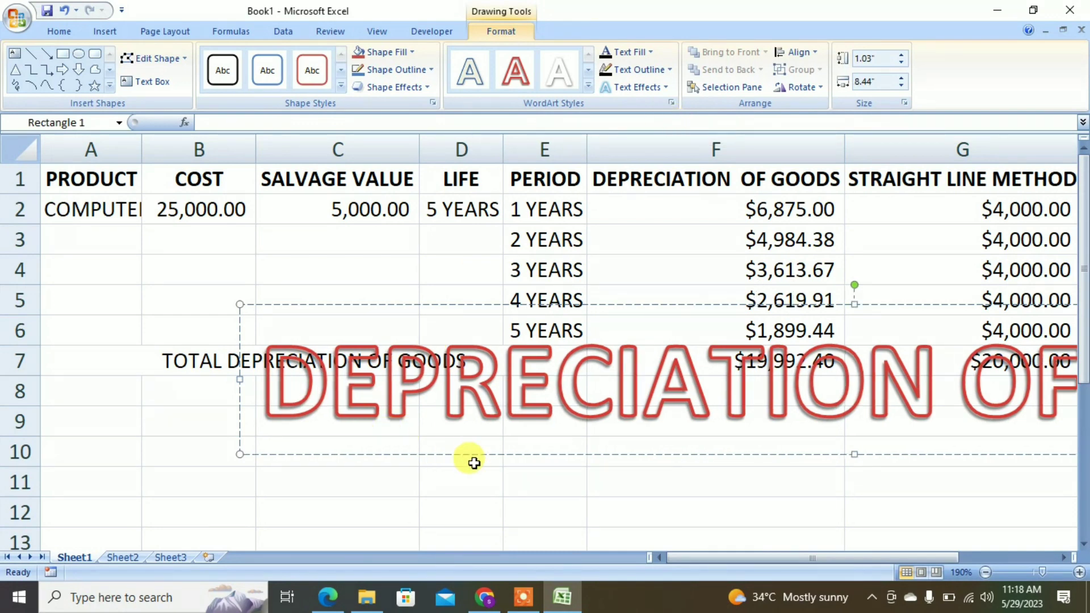
Step: Move the WordArt title below the table into rows 8 to 11 and shrink its text to about 5.7" wide
left_click_drag(470, 454, 299, 527)
key("ctrl+shift+comma")
key("ctrl+shift+comma")
key("ctrl+shift+comma")
key("ctrl+shift+comma")
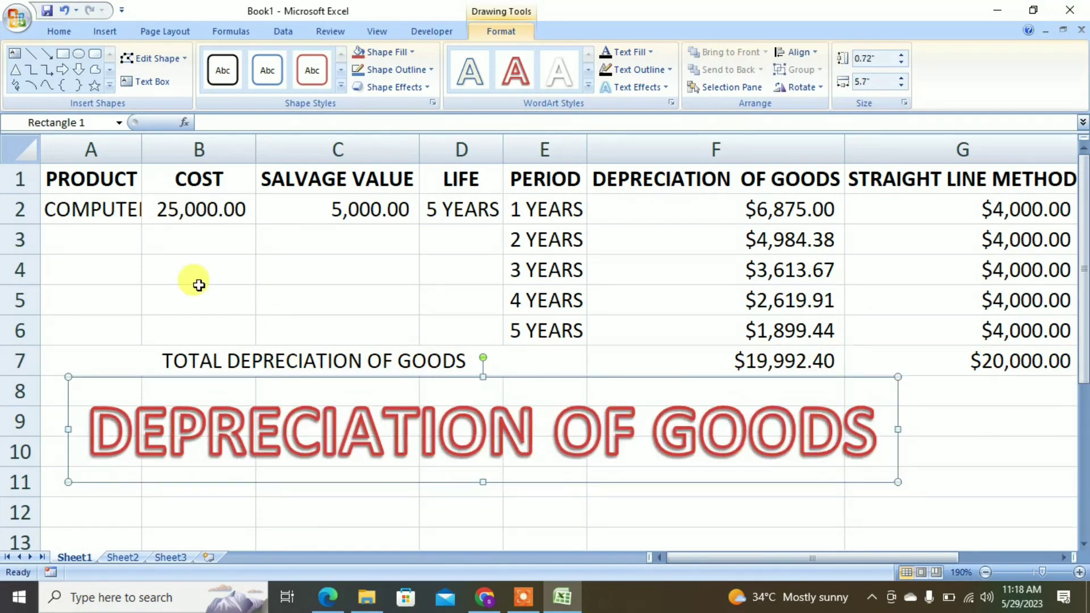
Step: Apply all borders to the whole depreciation table from A1 to G7
left_click(75, 172)
left_click_drag(76, 171, 929, 360)
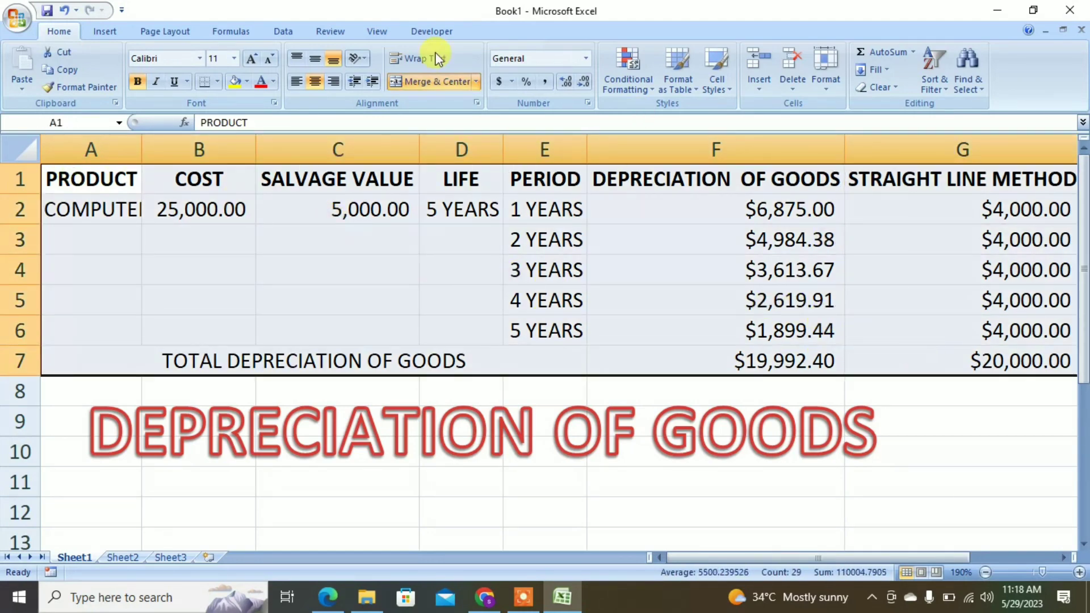
left_click(218, 83)
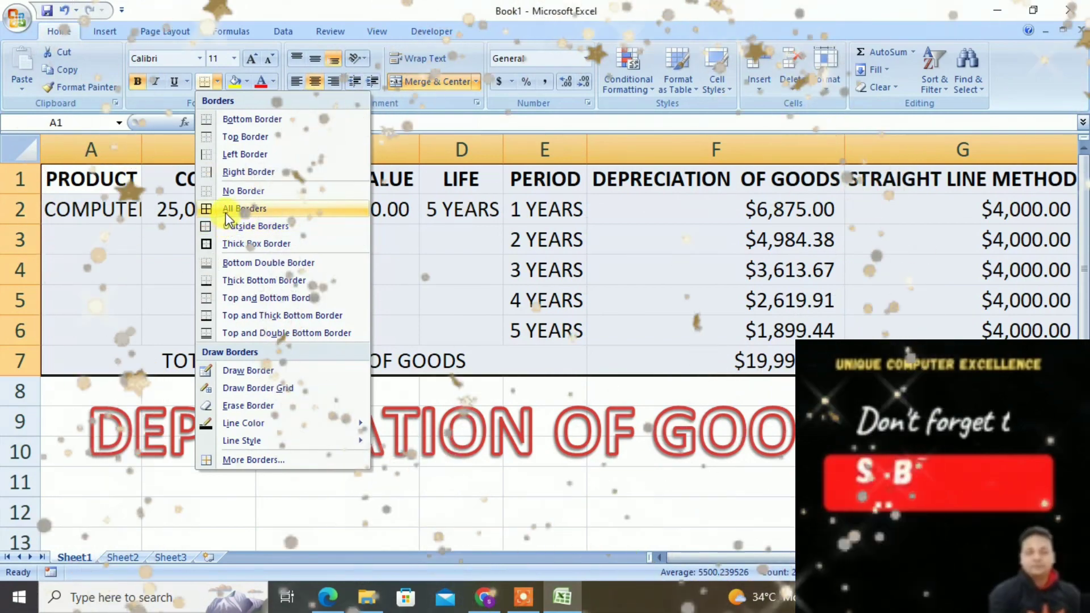
left_click(226, 213)
left_click(226, 212)
left_click(100, 244)
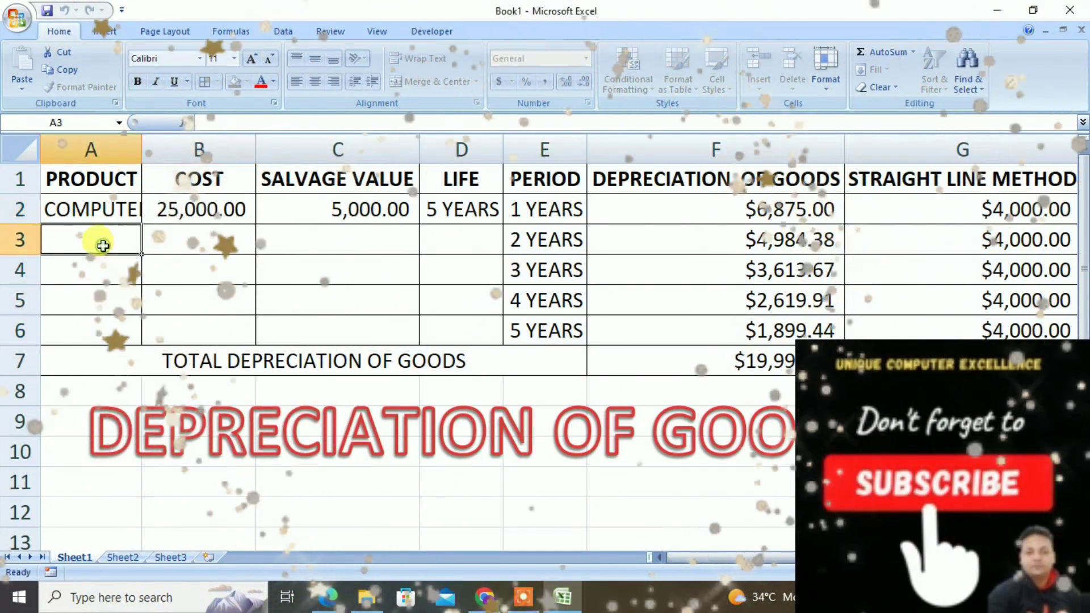
Step: Merge and center the empty cells A3 to D6 beneath the computer's cost, salvage value and life
left_click_drag(110, 244, 436, 322)
left_click(419, 86)
left_click(343, 267)
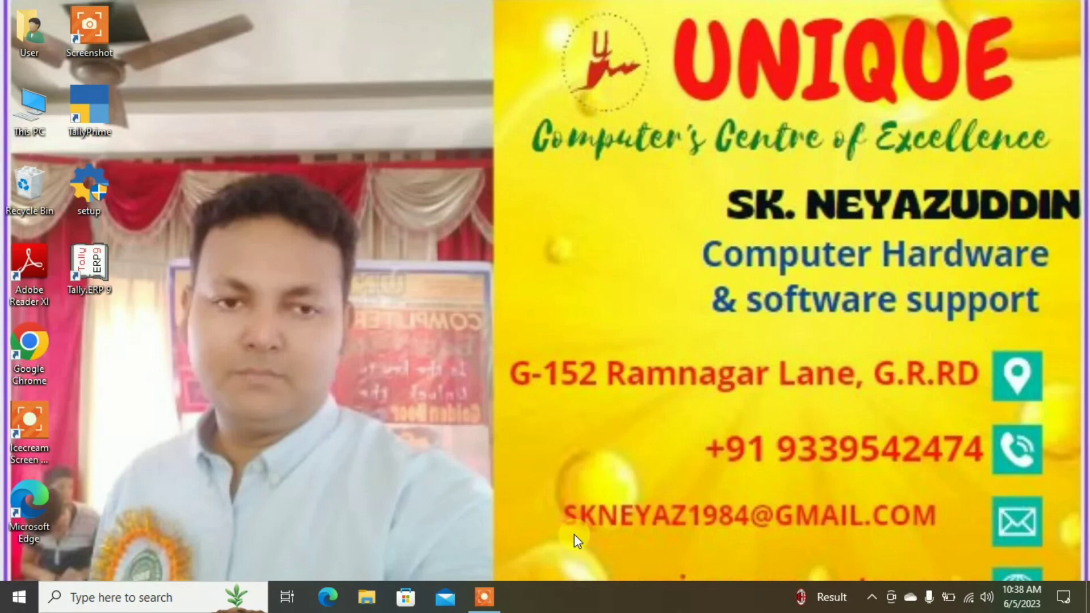
Step: Launch Microsoft Office Excel 2007 with a blank workbook and maximize its window
left_click(163, 605)
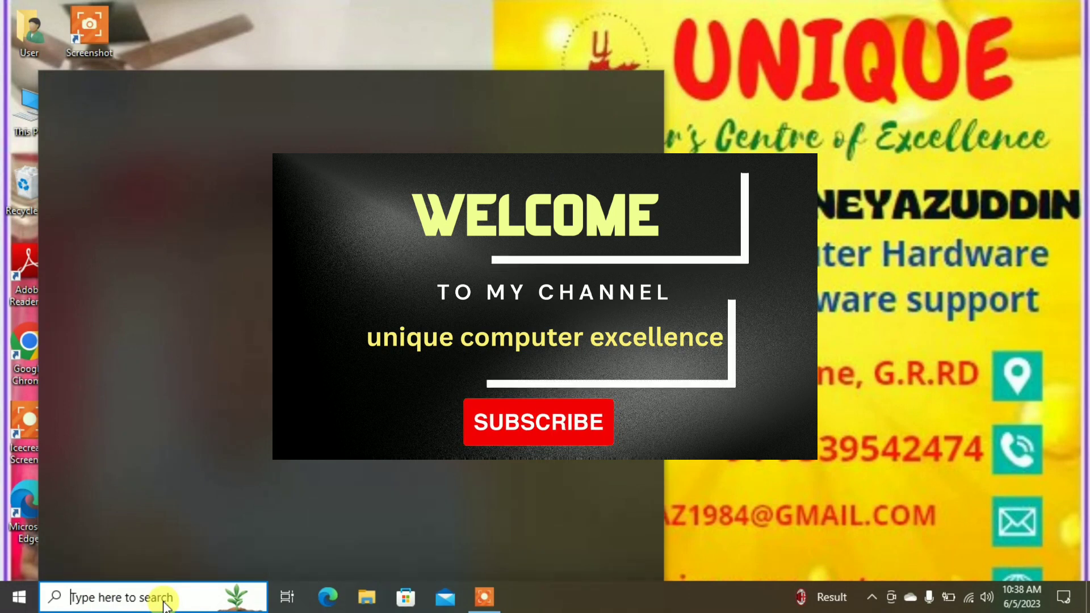
type("excel")
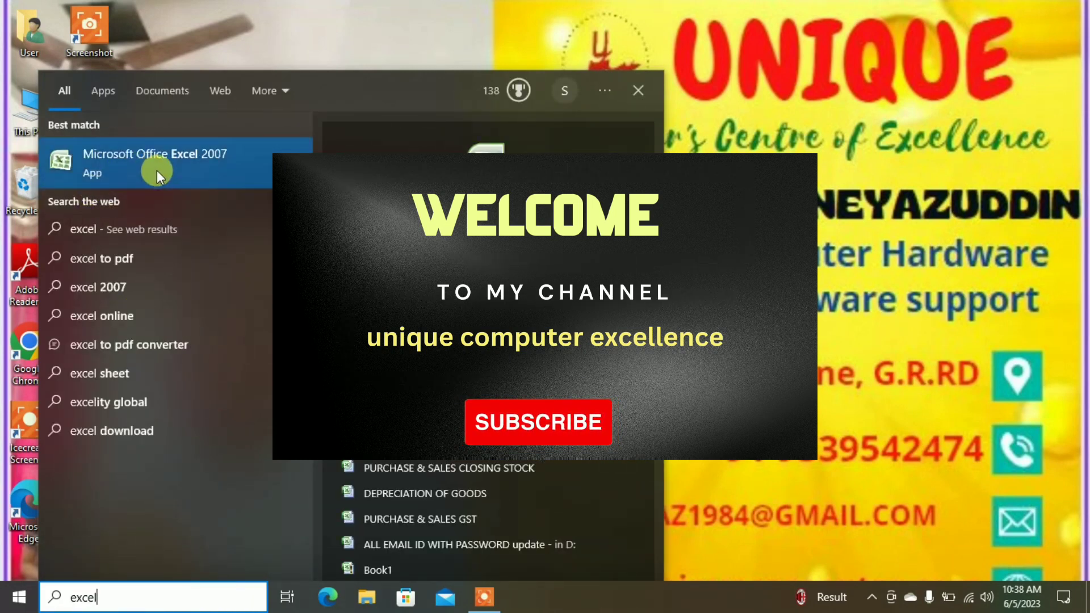
left_click(157, 170)
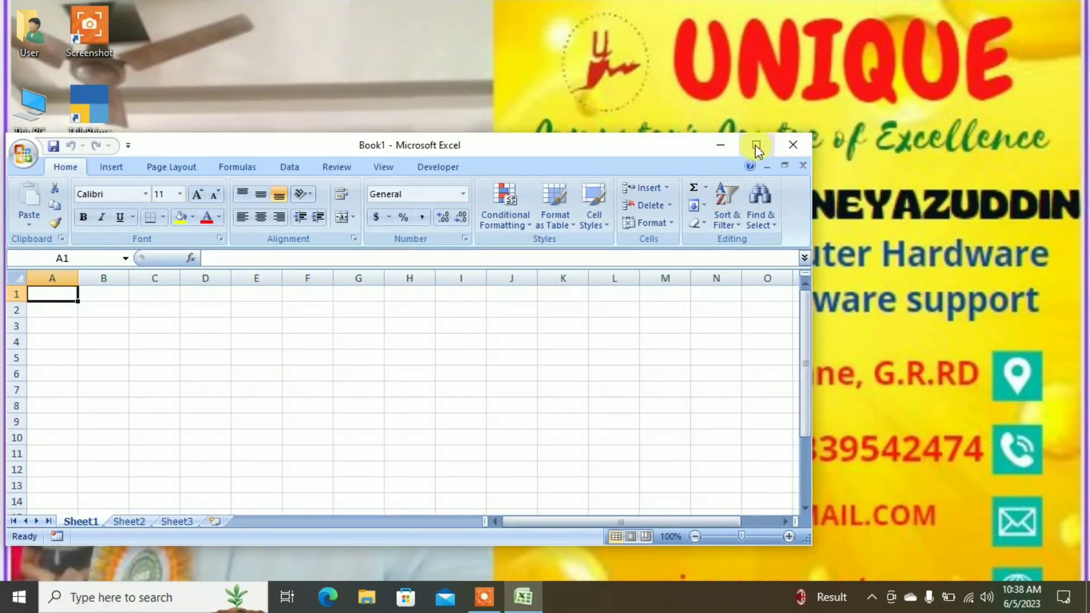
left_click(757, 145)
left_click(756, 145)
left_click(437, 263)
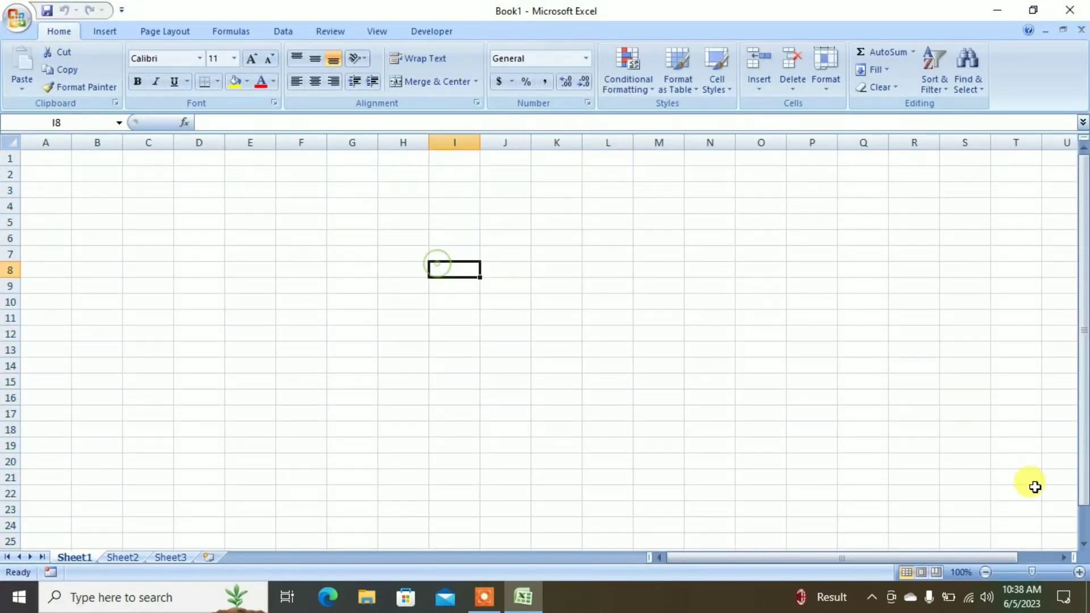
Step: Enlarge the blank sheet's view to 130% and select cell A1 as the starting cell
left_click(1080, 572)
left_click(1080, 572)
left_click(1080, 573)
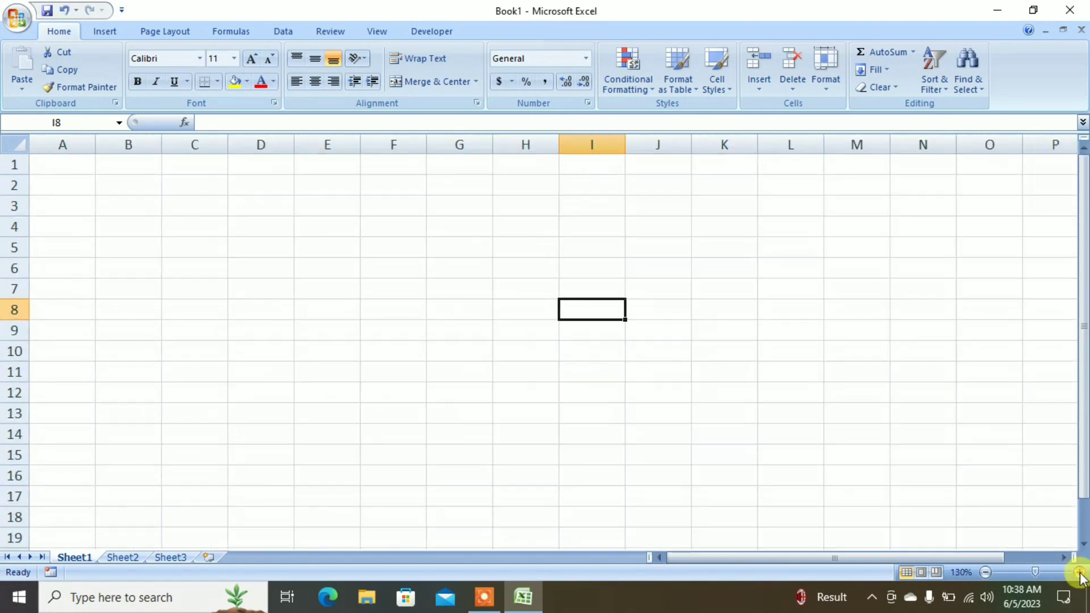
left_click(51, 168)
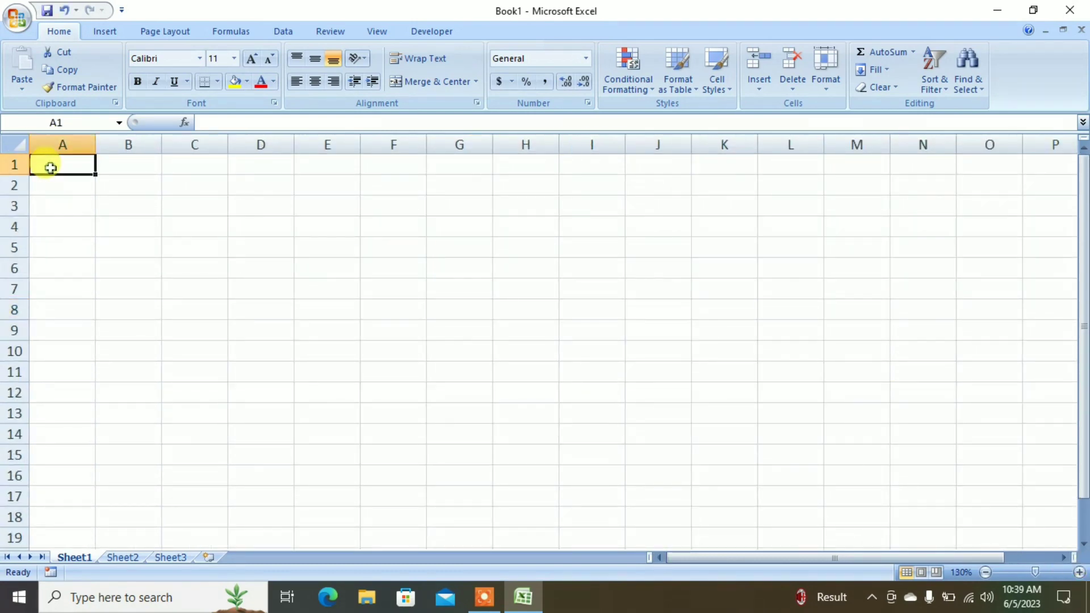
type("item")
key("BackSpace")
key("BackSpace")
key("BackSpace")
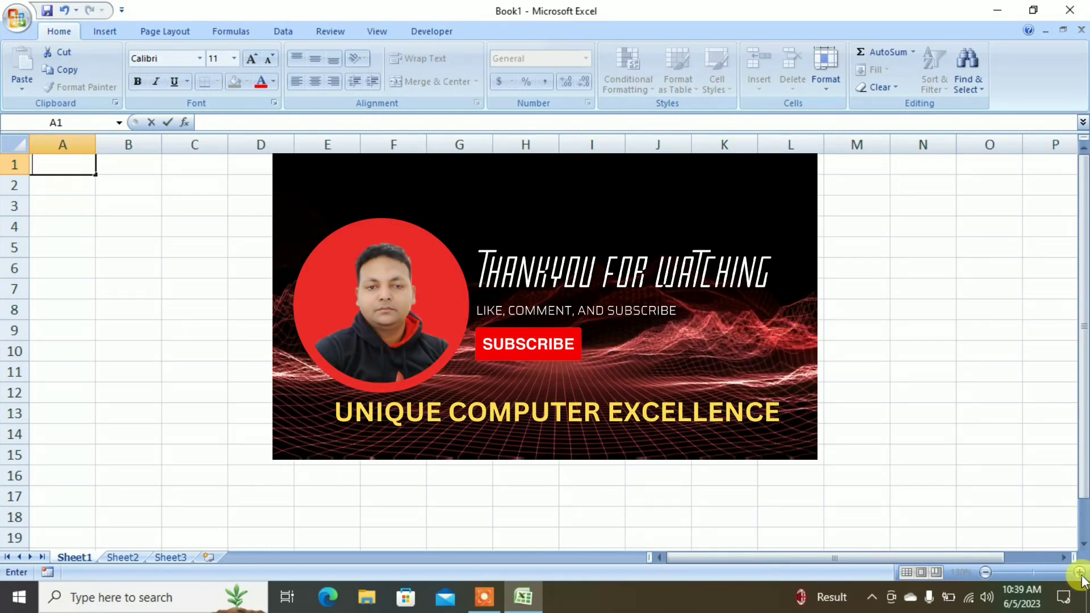
left_click(925, 410)
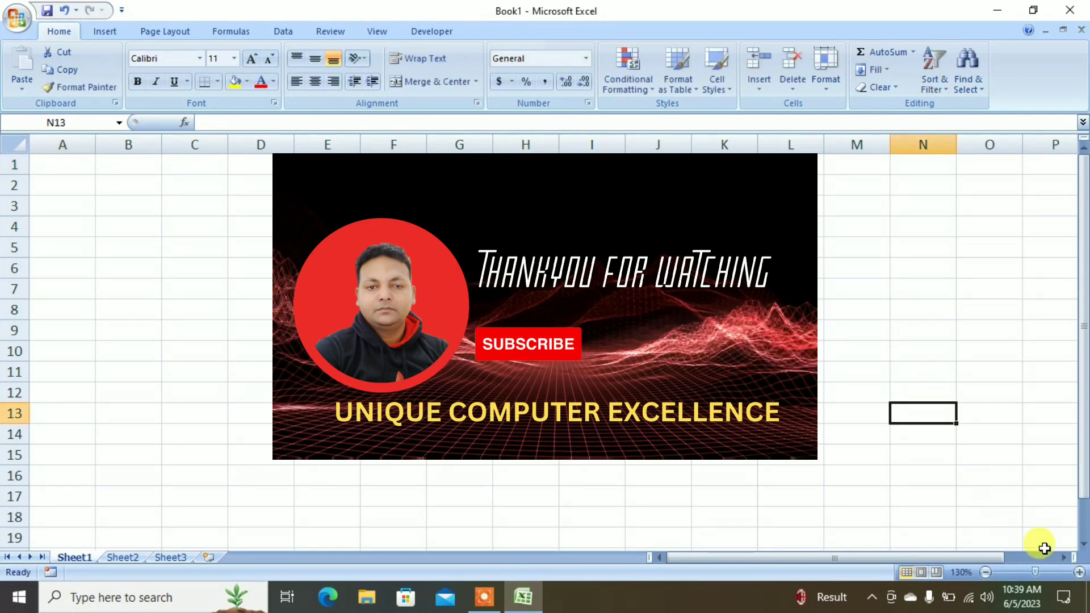
Step: Enlarge the sheet's view to 160% and make A1 the active cell
left_click(1081, 572)
left_click(1081, 572)
left_click(1081, 573)
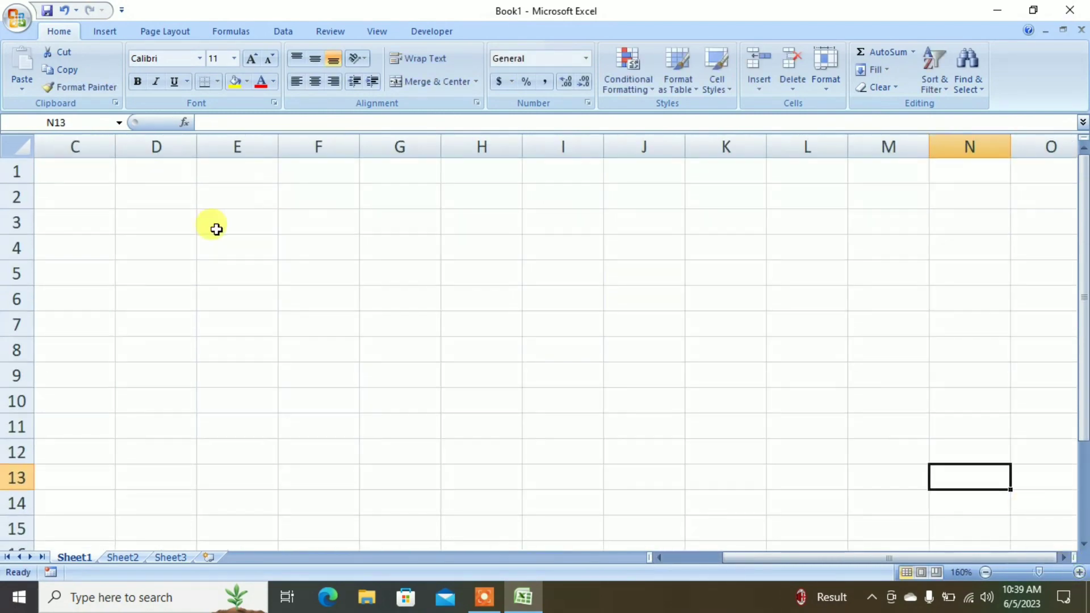
key("Left")
key("Left")
key("Left")
key("Left")
key("Left")
key("Left")
key("Left")
key("Left")
key("Left")
key("Left")
key("Left")
key("Left")
key("Left")
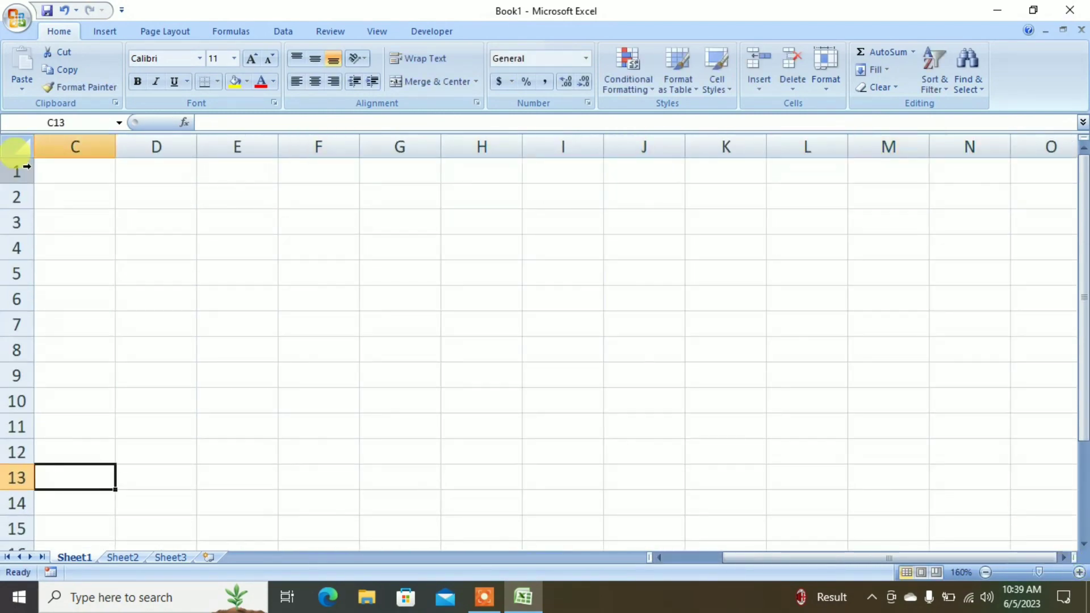
key("Up")
key("Up")
key("Up")
key("Up")
key("Up")
key("Up")
key("Up")
key("Up")
key("Up")
key("Up")
key("Up")
key("Up")
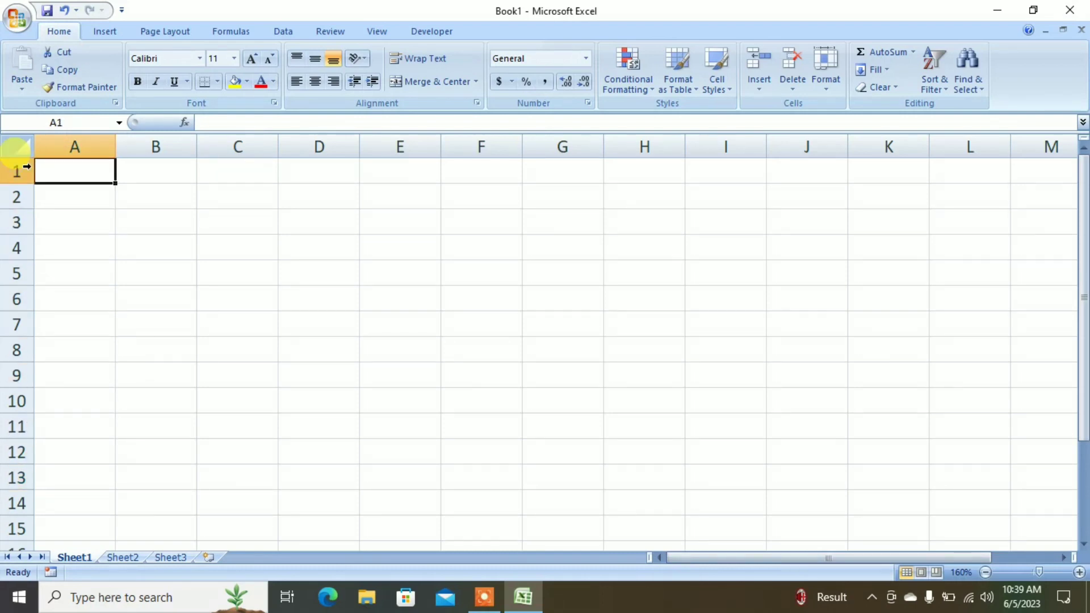
Step: Enter the headers ITEM, ACTUAL RATE and INCREMENT (10%) in cells A1 to C1
type("ITEM")
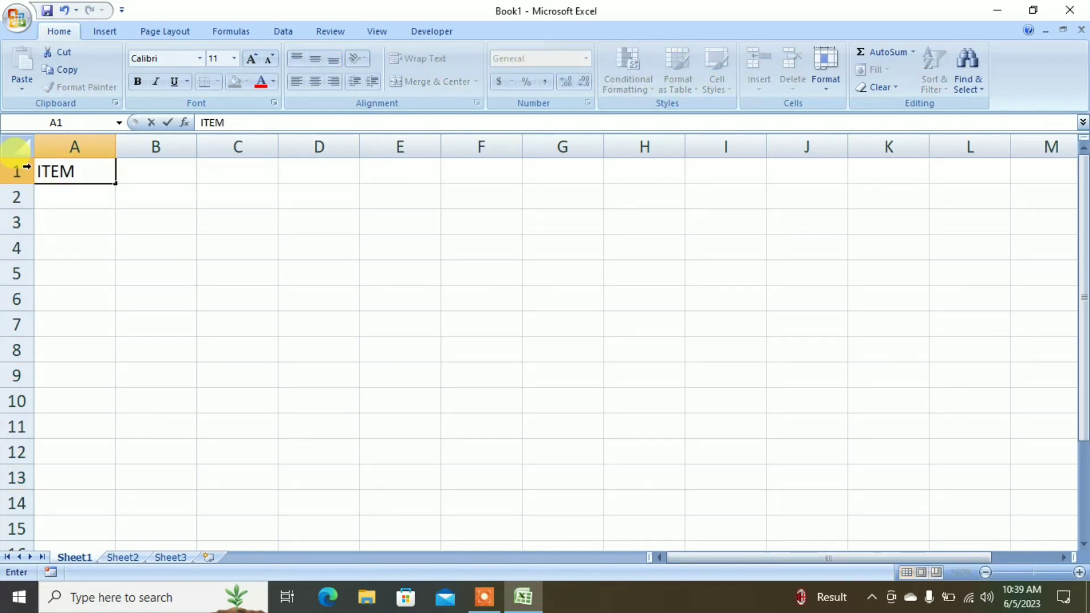
key("Tab")
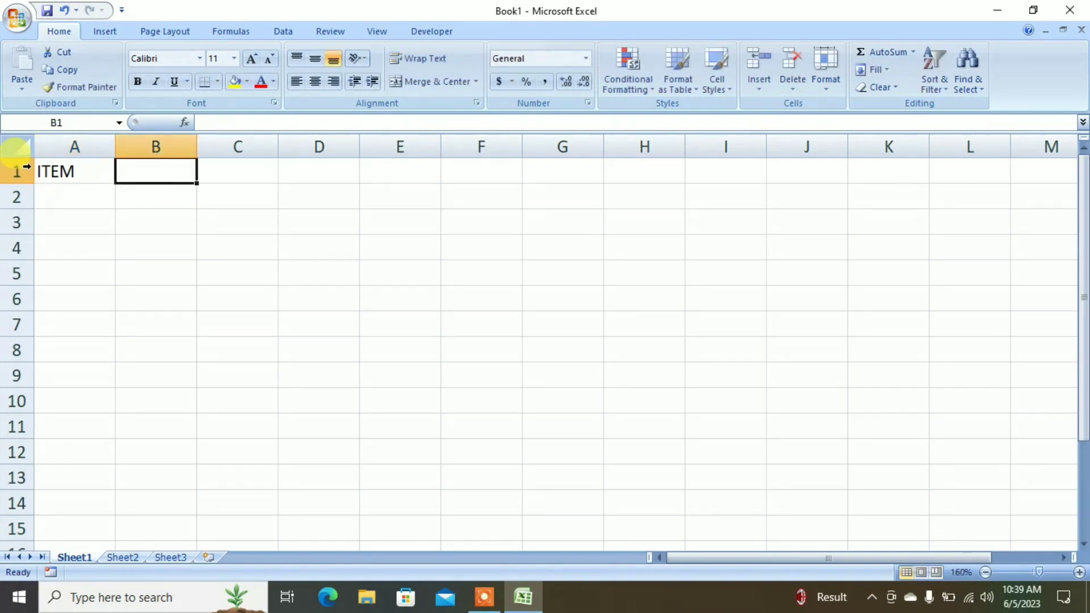
type("RA")
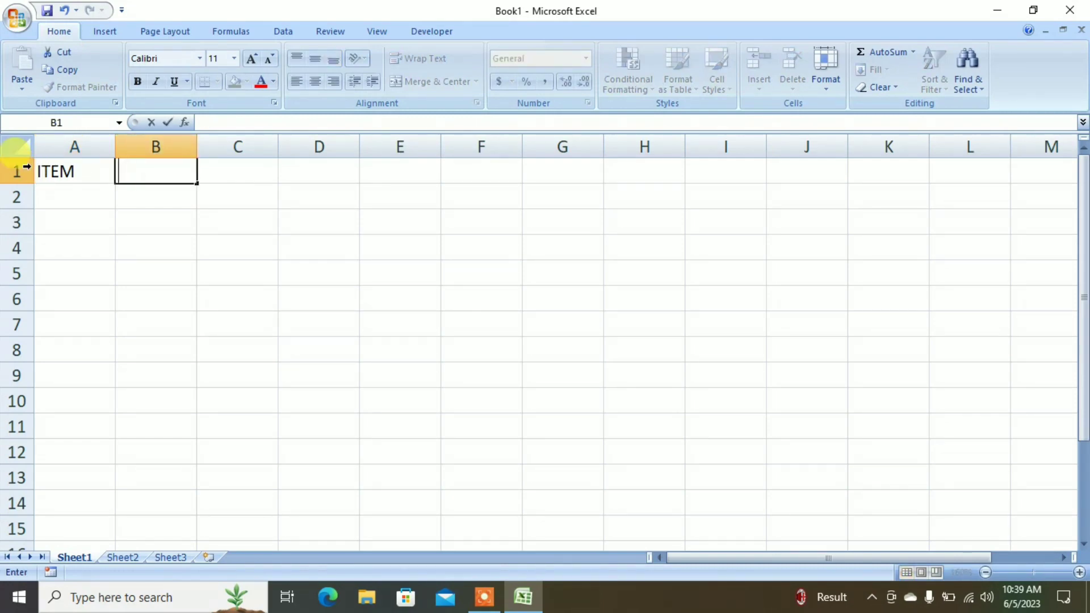
type("TUA")
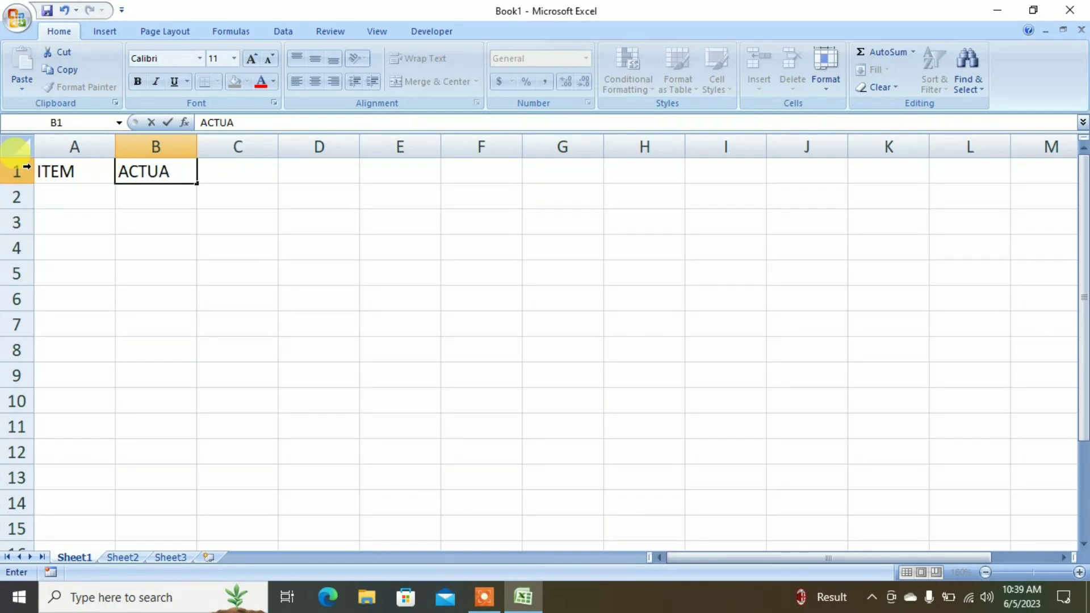
type("L RATE")
key("Tab")
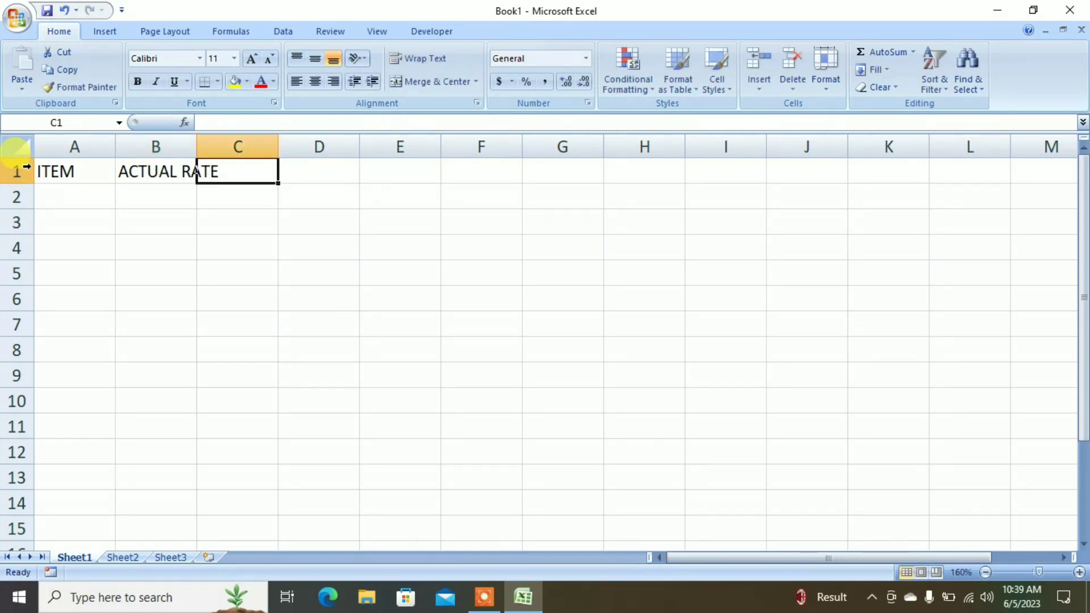
type("INCREMENT")
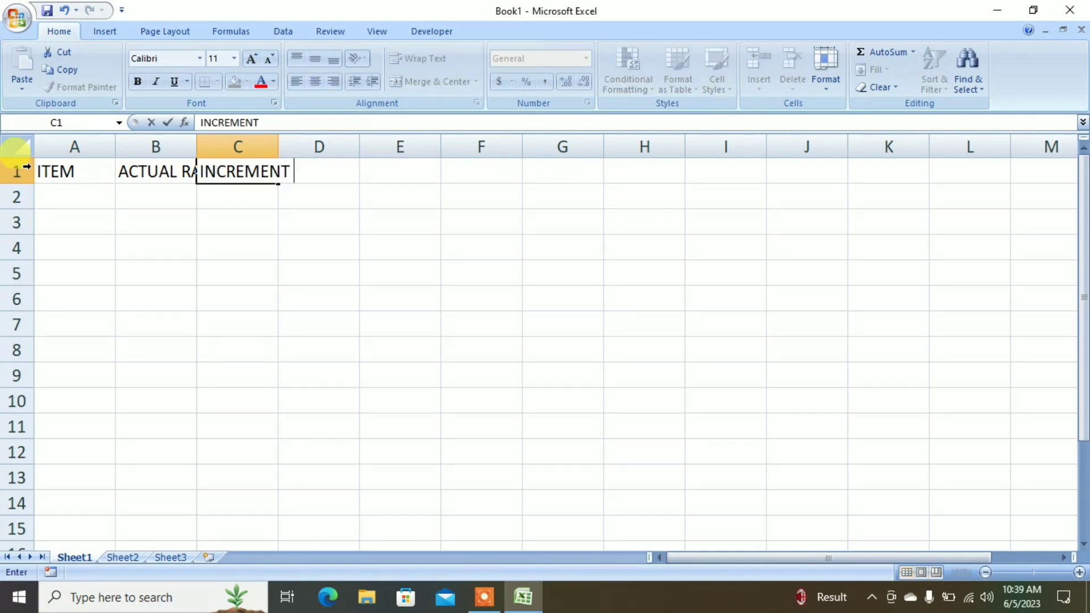
type("(10")
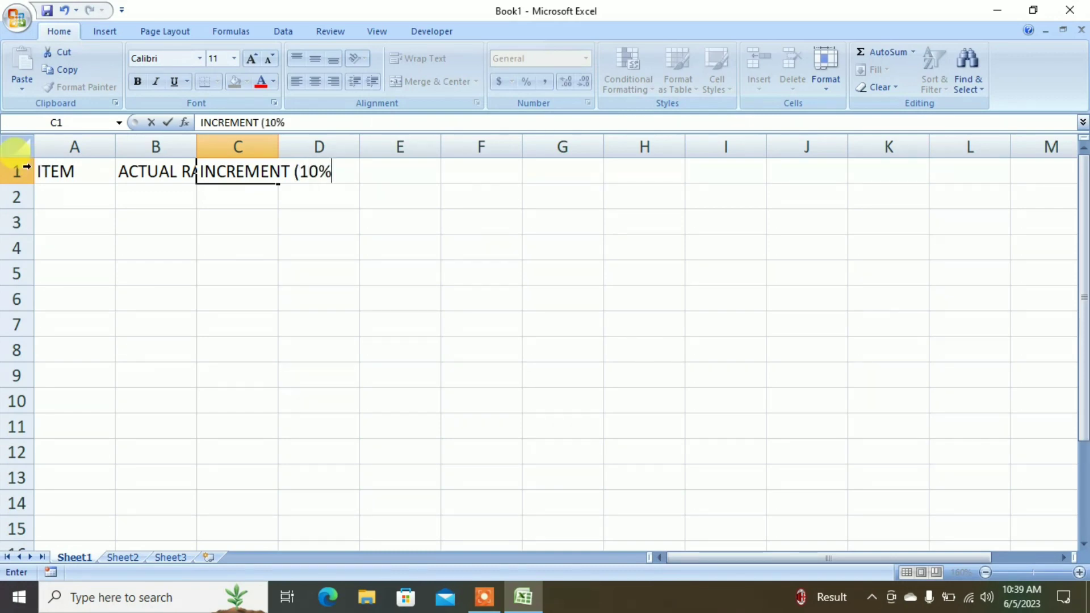
type("%)")
key("Tab")
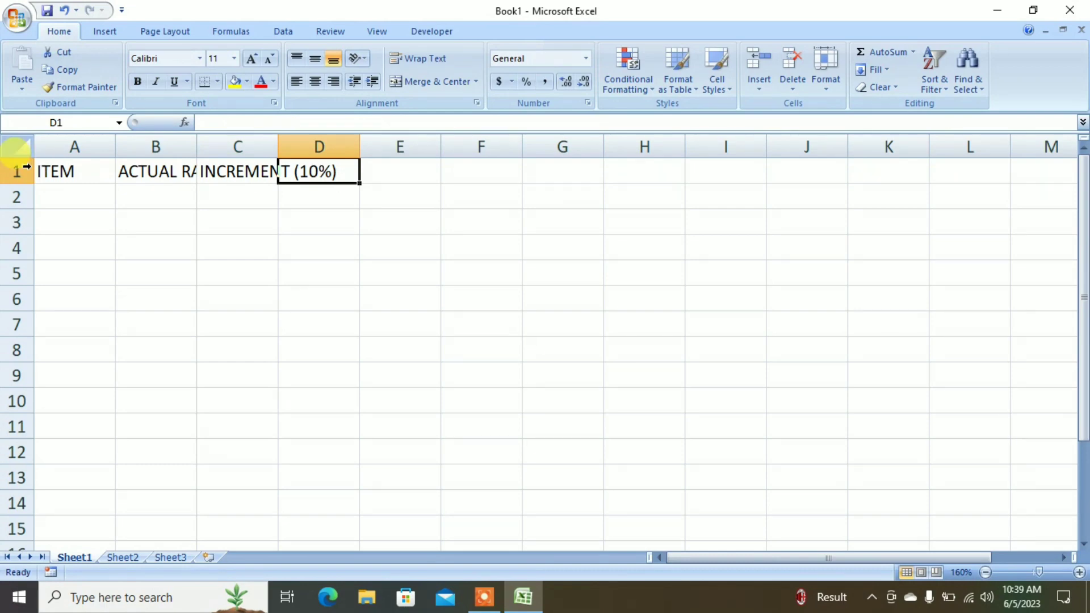
Step: Enter the headers INREMENT RATE, DECREMENT(10%) and DEREMENT RATE in cells D1 to F1
type("INREMENT")
type("RATE")
key("Tab")
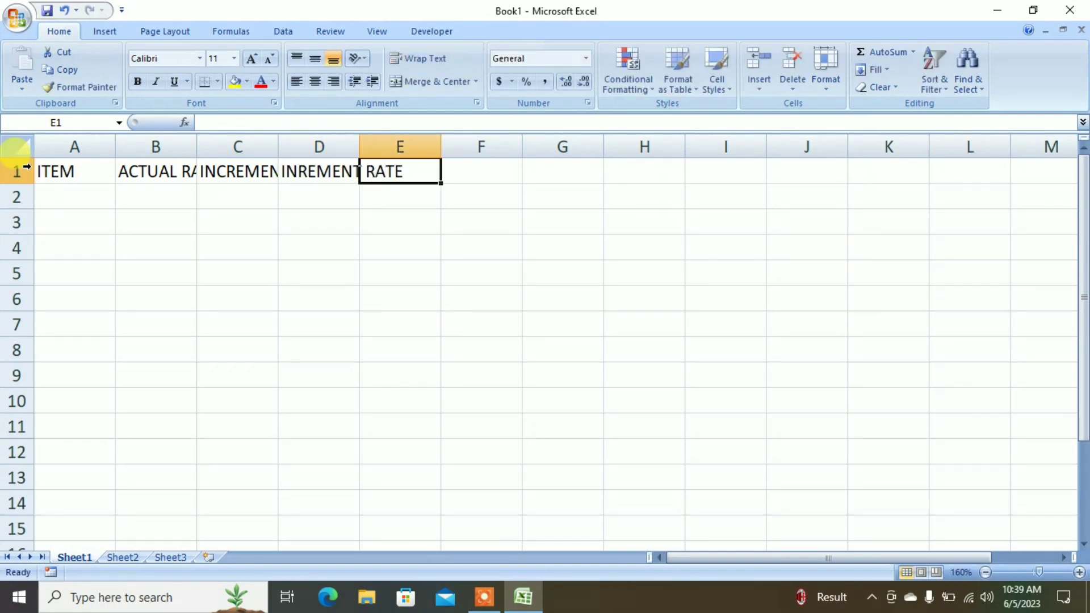
type("DECREMENT")
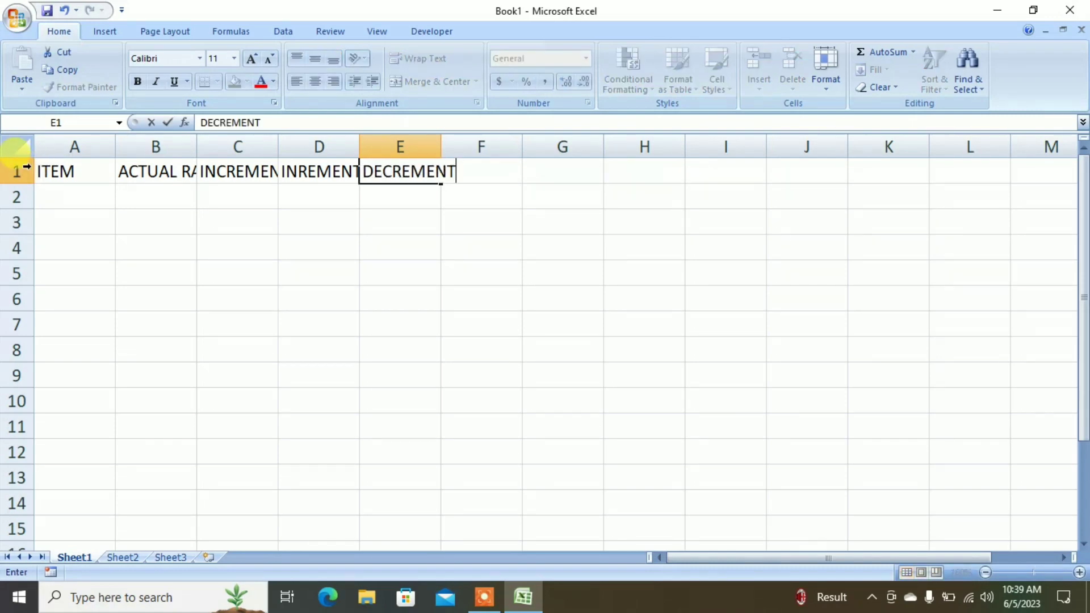
type("(10%)")
key("Tab")
type("DERE")
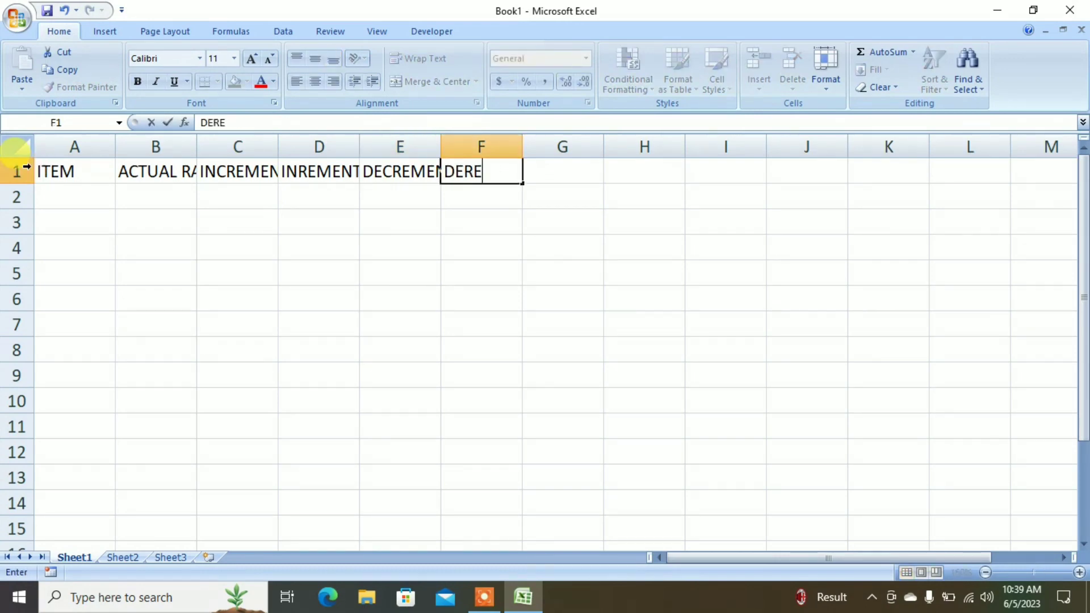
type("MENT RATE")
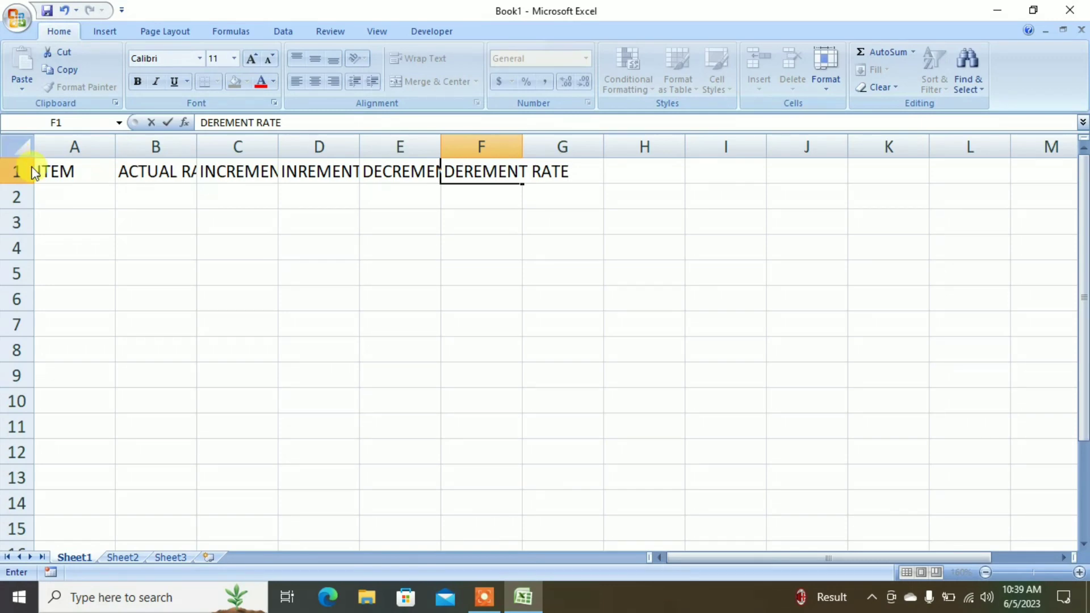
key("Return")
Step: Format the headers in A1 to F1 as centered, bold text at font size 12
left_click(84, 165)
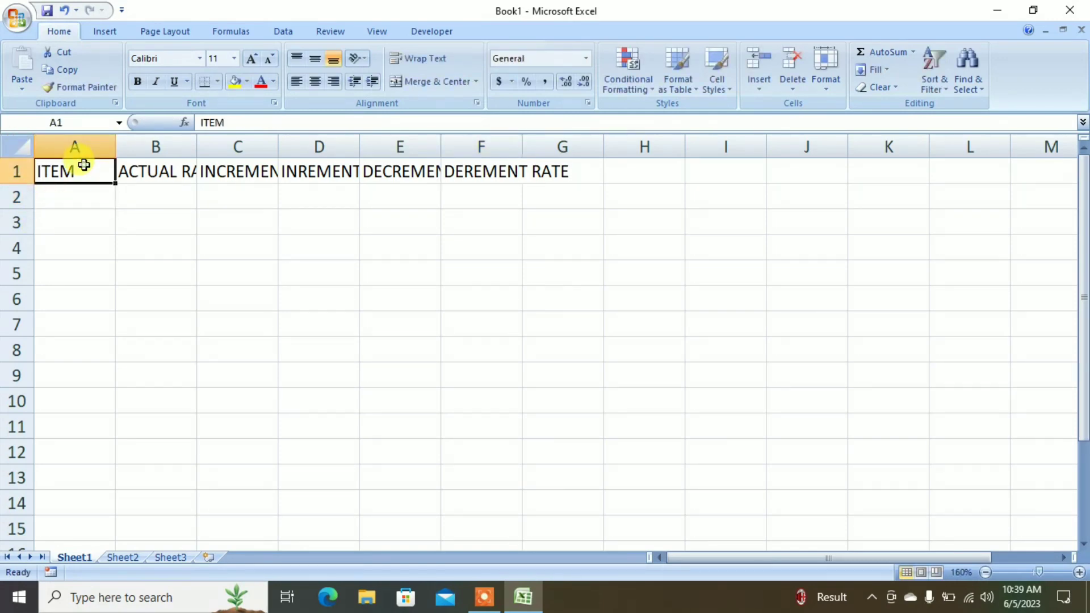
key("shift+Right")
key("shift+Right")
key("shift+Right")
key("shift+Right")
key("shift+Right")
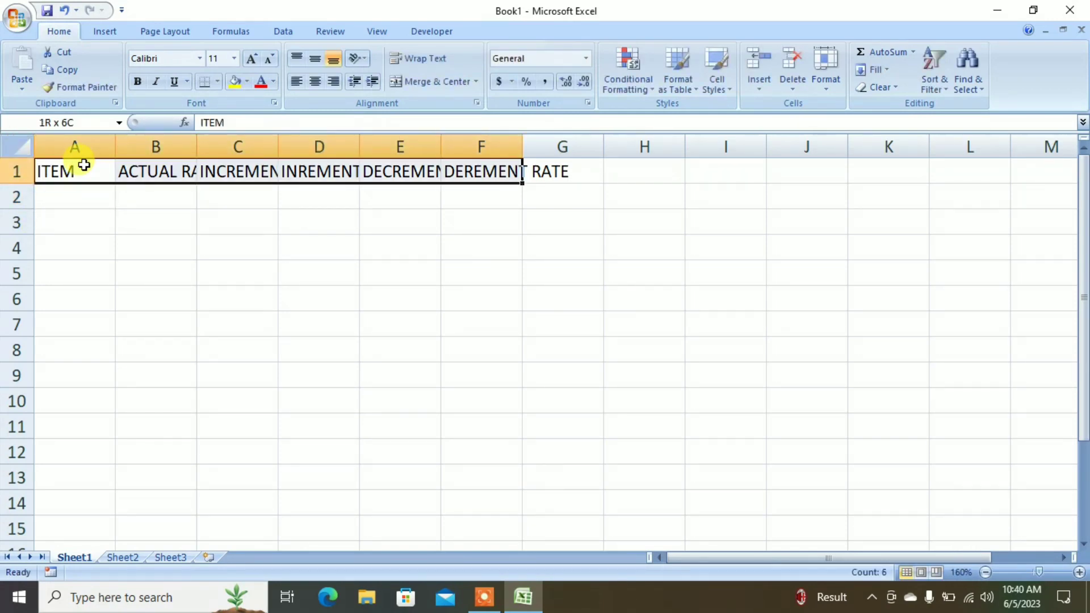
left_click(315, 83)
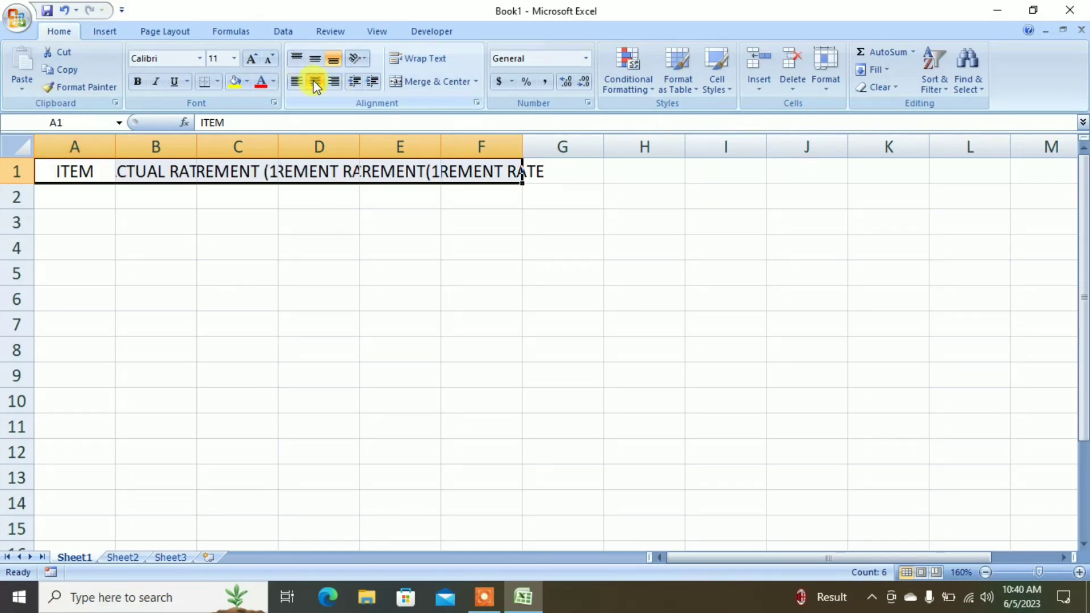
left_click(139, 83)
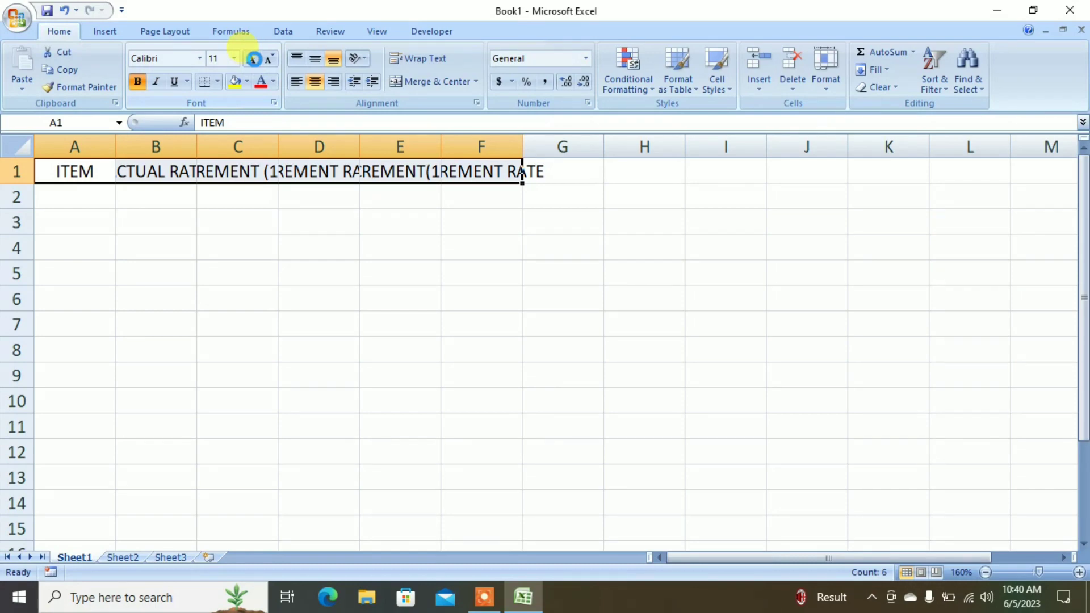
left_click(253, 60)
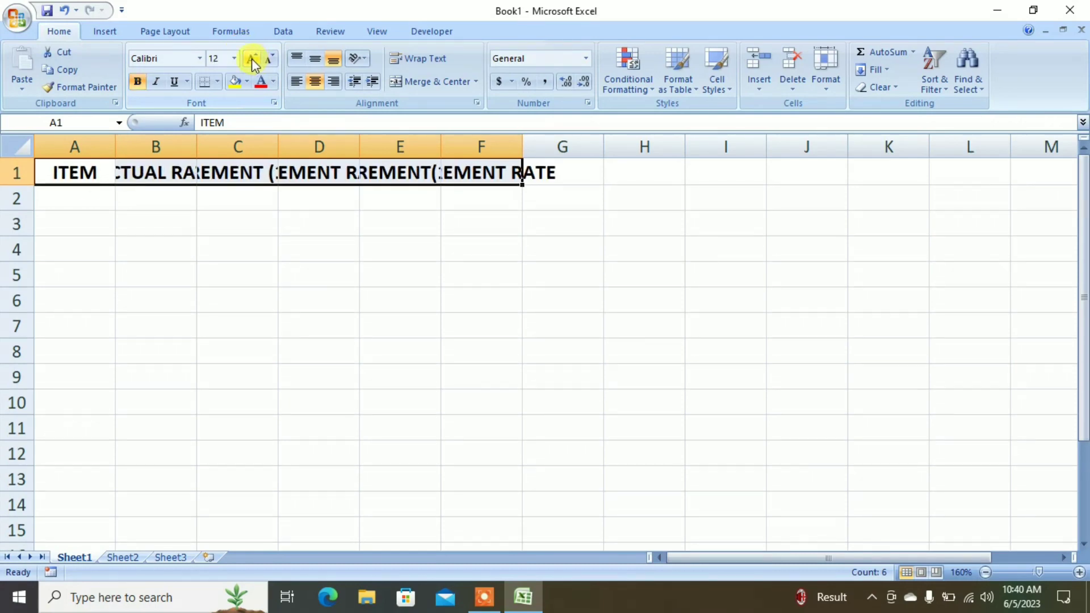
Step: AutoFit the widths of columns A to F to their headers, and widen column A further
left_click(823, 80)
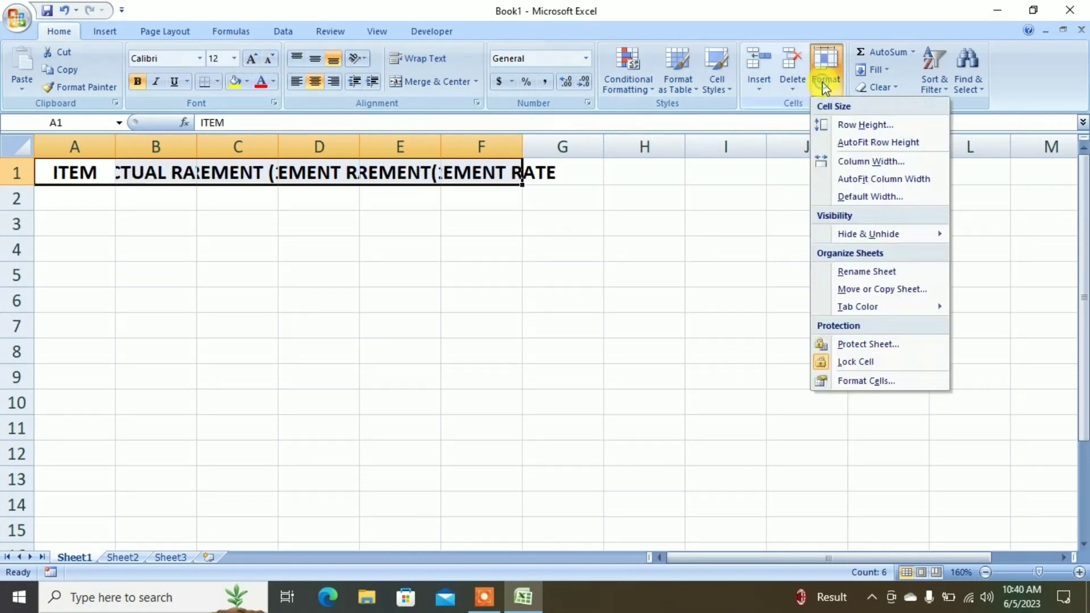
left_click(857, 179)
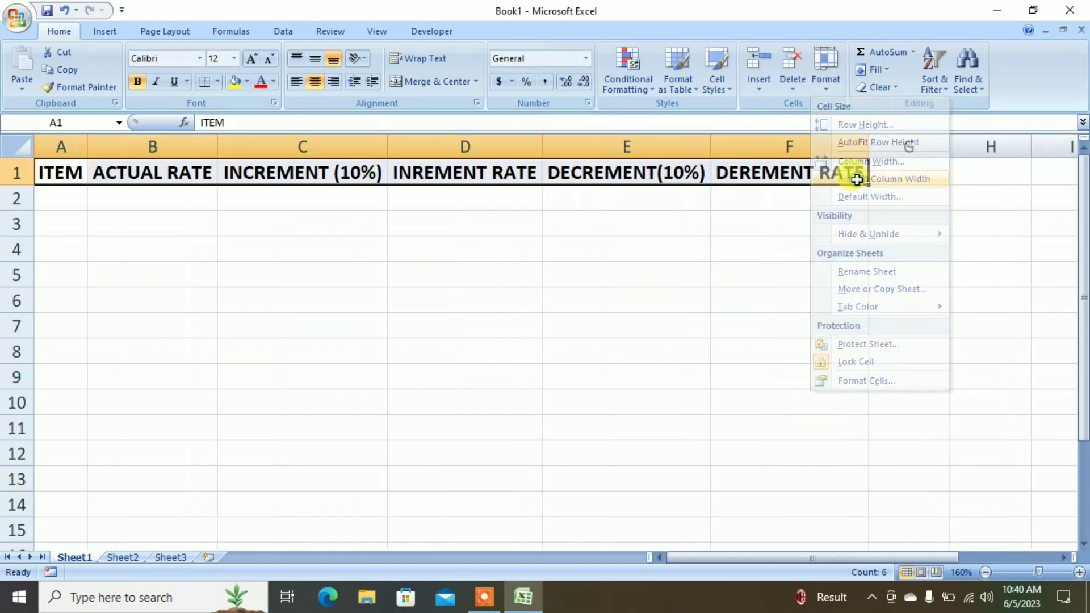
left_click_drag(87, 146, 138, 150)
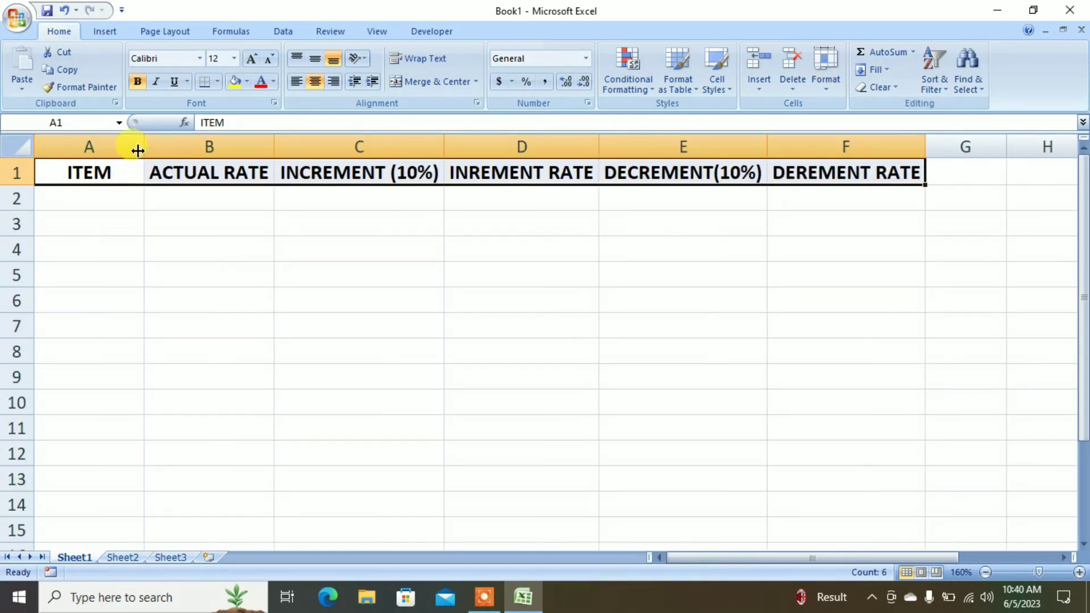
Step: List the items LED, KEYBARD and MOUSE in cells A2 to A4
left_click(71, 204)
type("LED")
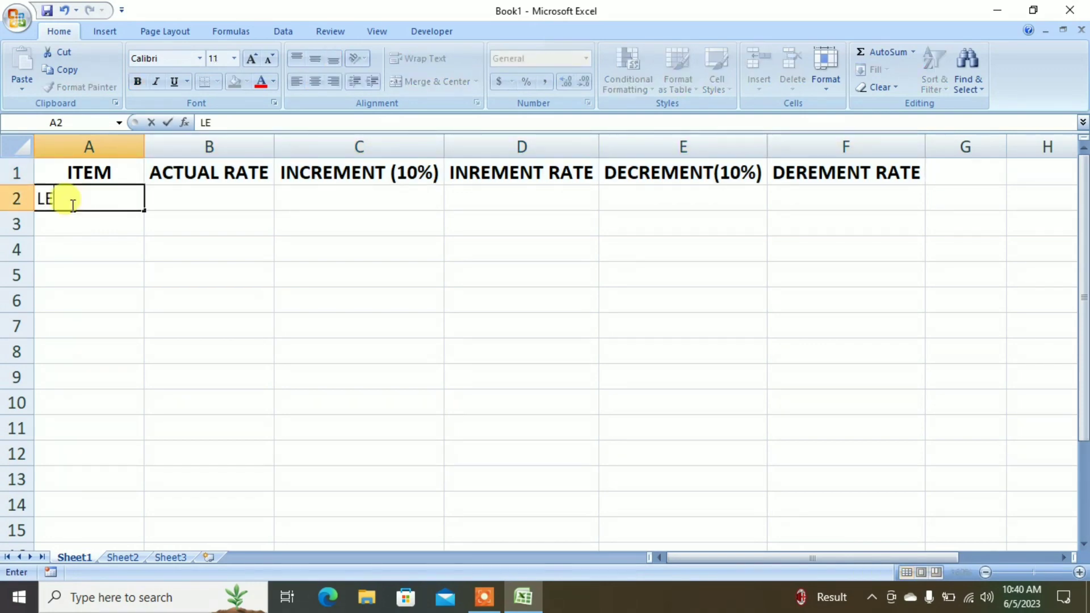
key("Return")
type("KEY")
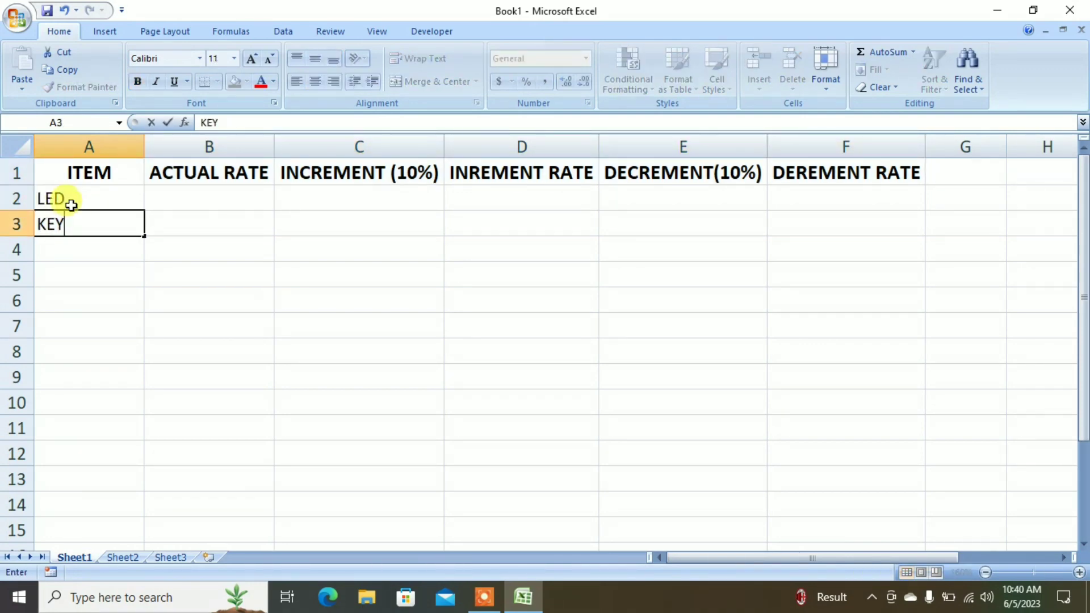
type("BARD")
key("Return")
type("MOUSE")
key("Tab")
Step: Enter the actual rates 5000, 500 and 200 for the three items in cells B2 to B4
key("Up")
key("Up")
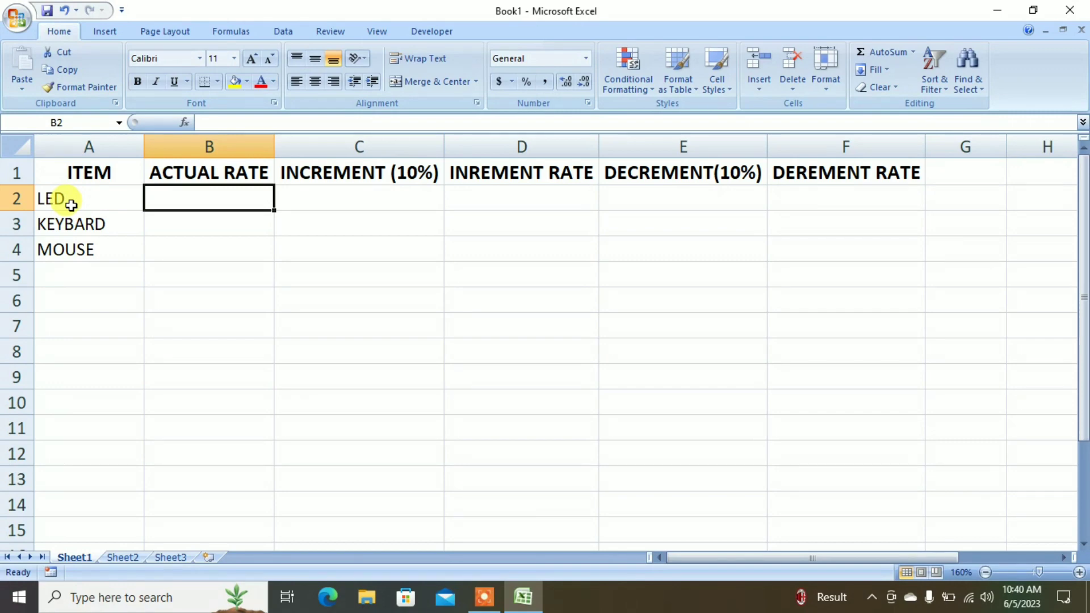
type("50")
key("Return")
type("500")
key("Return")
type("200")
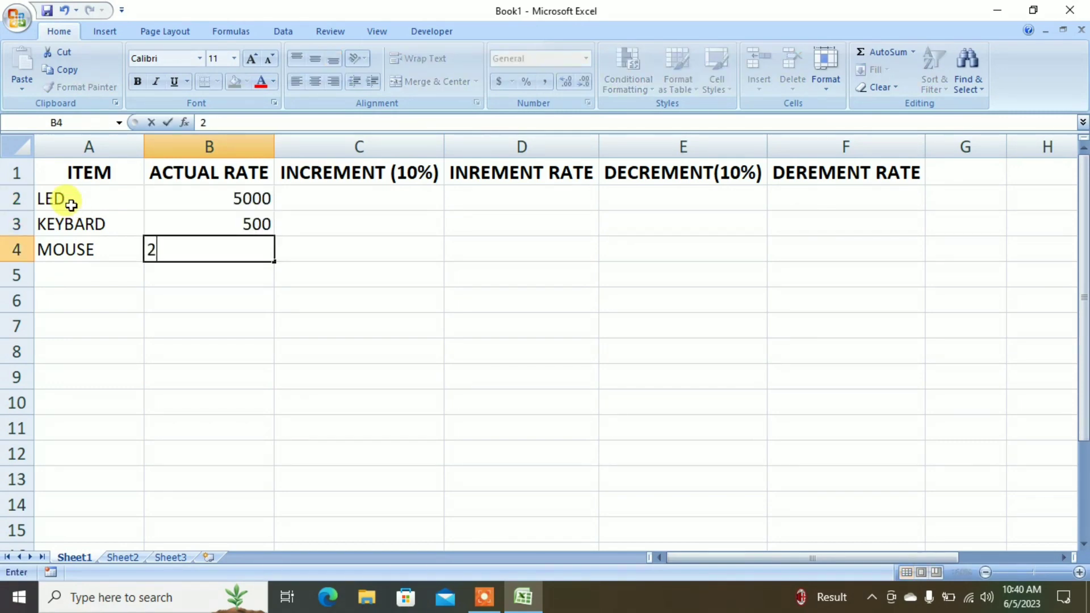
key("Right")
Step: Enter the increment formula =1+10% for the LED in cell C2
key("Up")
key("Up")
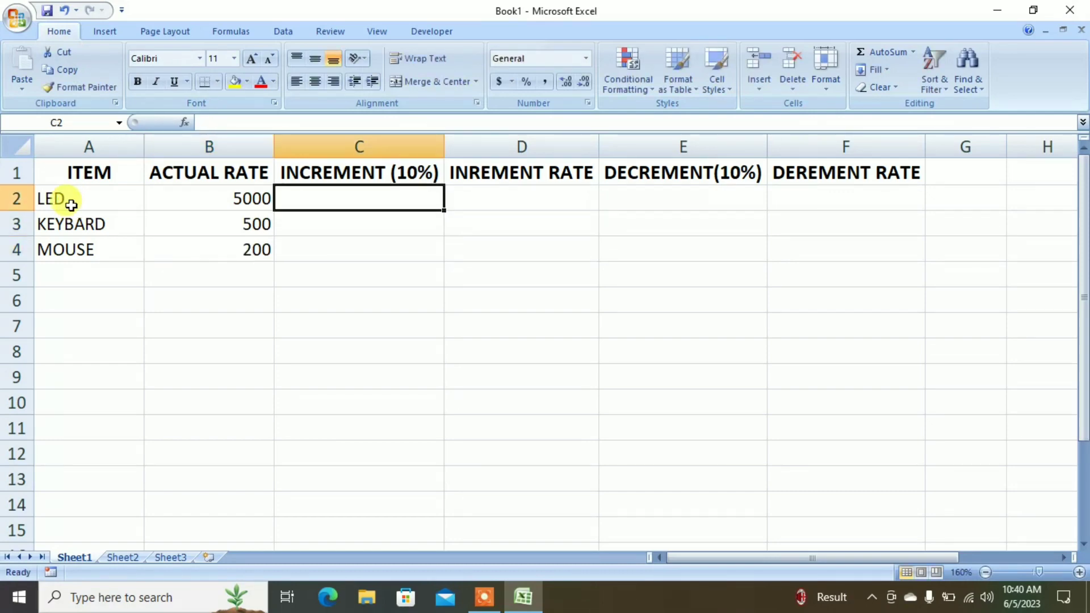
type("=1+10%")
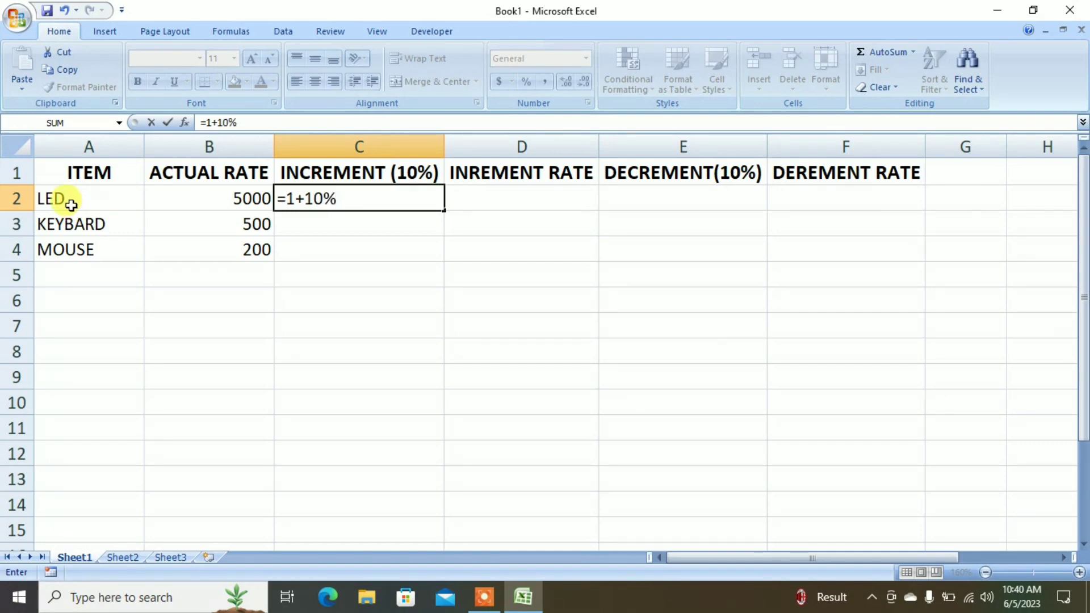
key("Return")
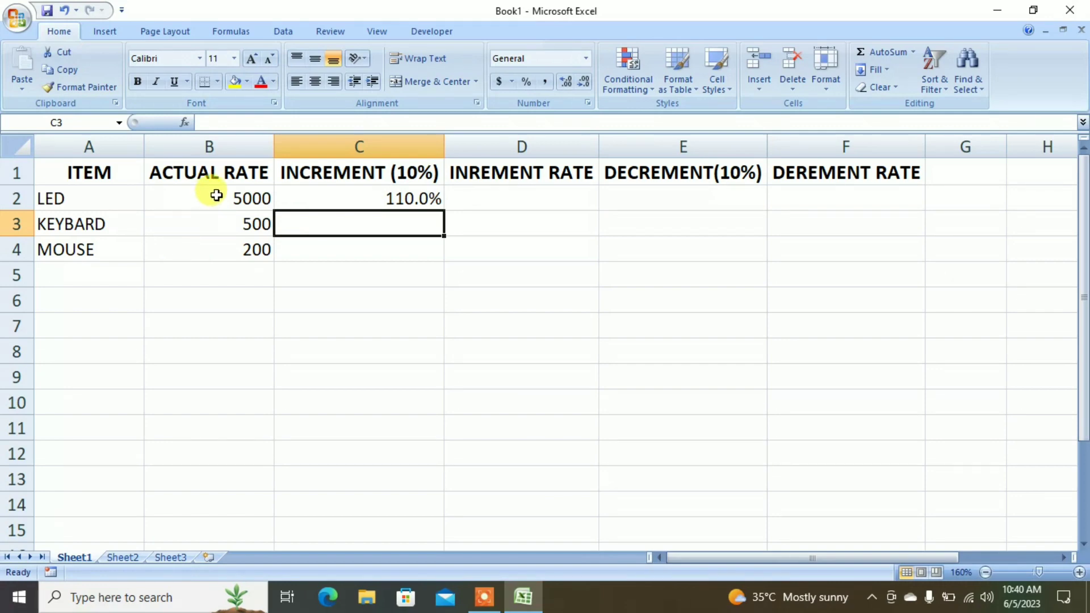
Step: Enter the decrement formula =1-10% for the LED in cell E2
left_click(662, 205)
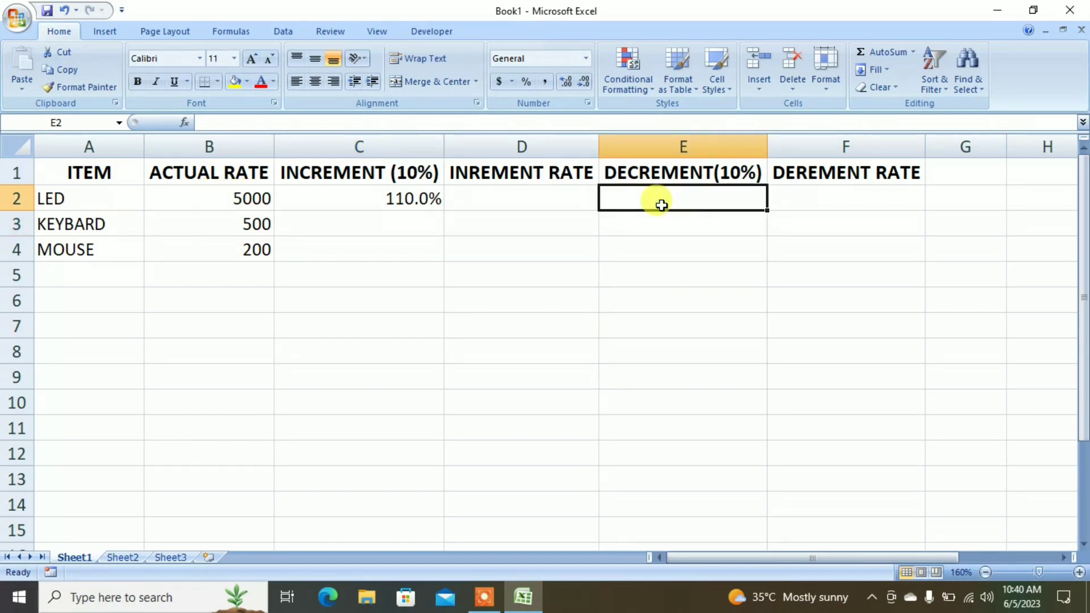
type("=")
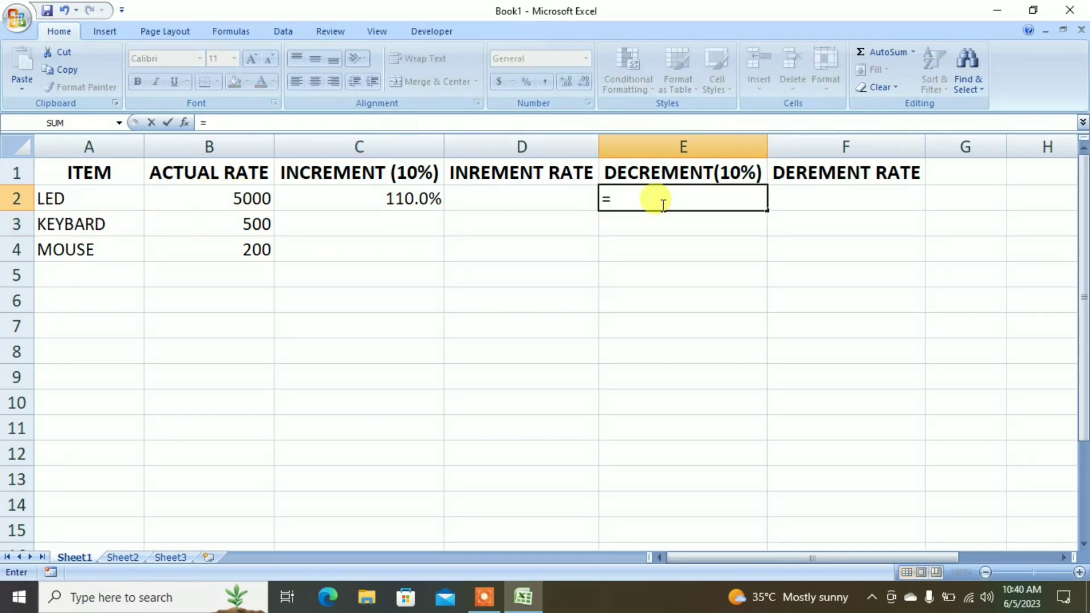
type("1-10")
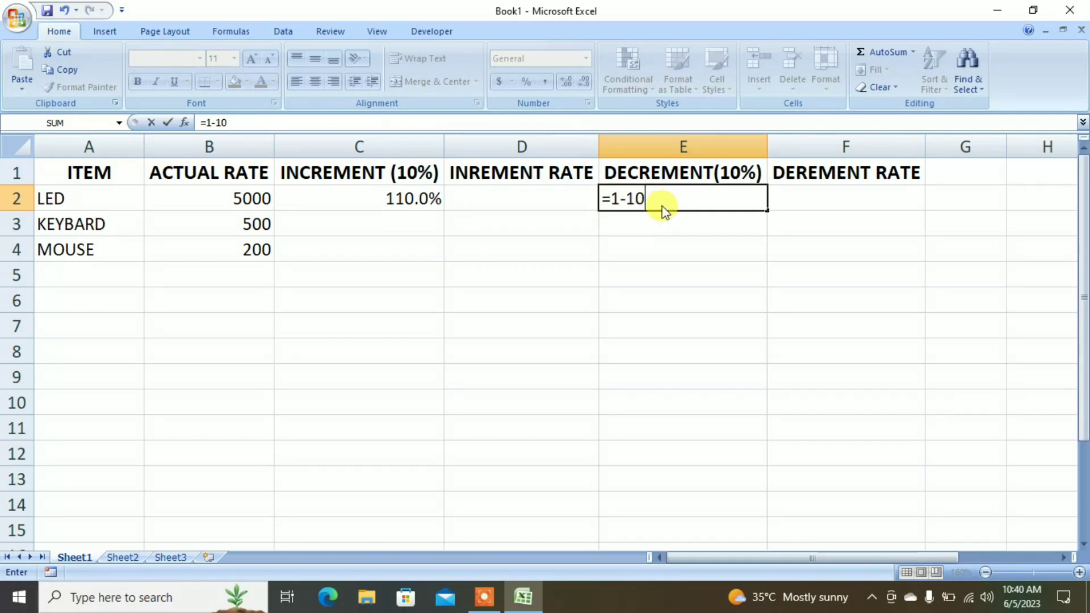
type("%")
key("Return")
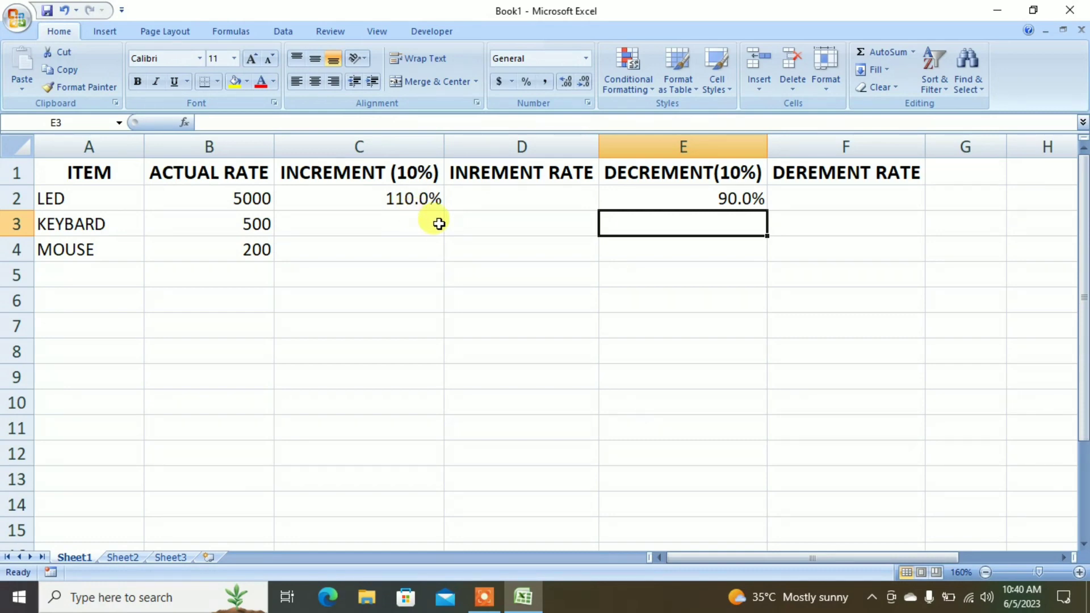
Step: Copy the actual rates in B2 to B4 into the increment rate column from D2 and the decrement rate column from F2
left_click_drag(226, 198, 225, 256)
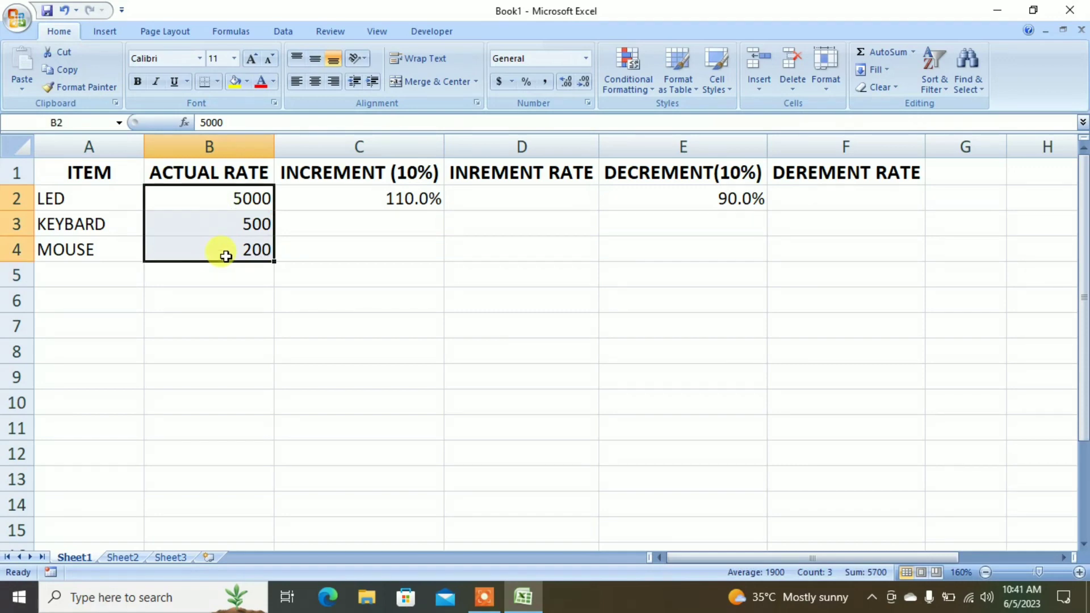
left_click(67, 70)
left_click(533, 200)
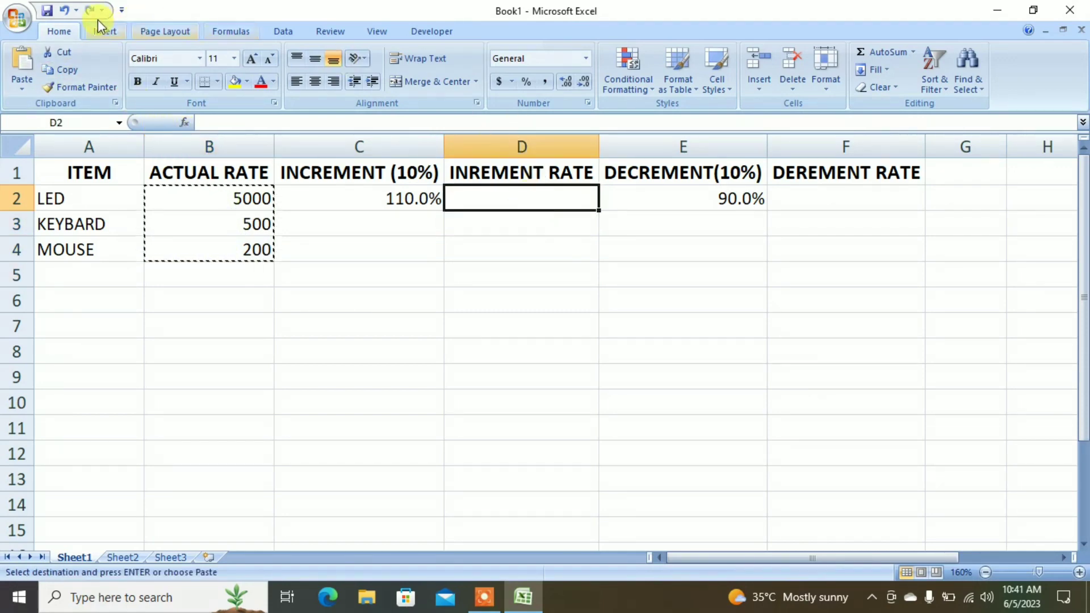
left_click(21, 60)
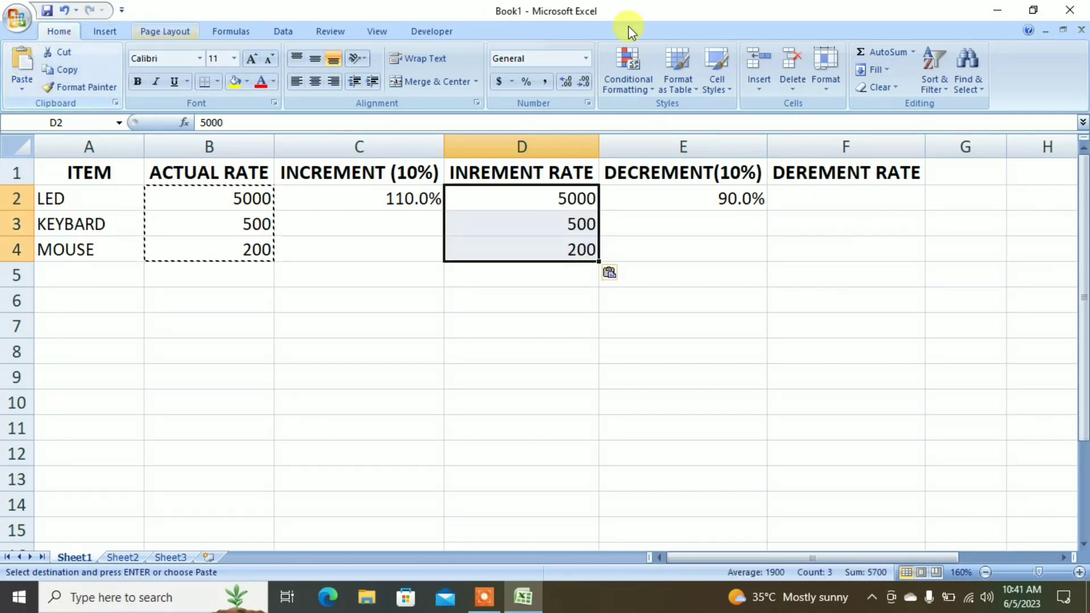
left_click(791, 195)
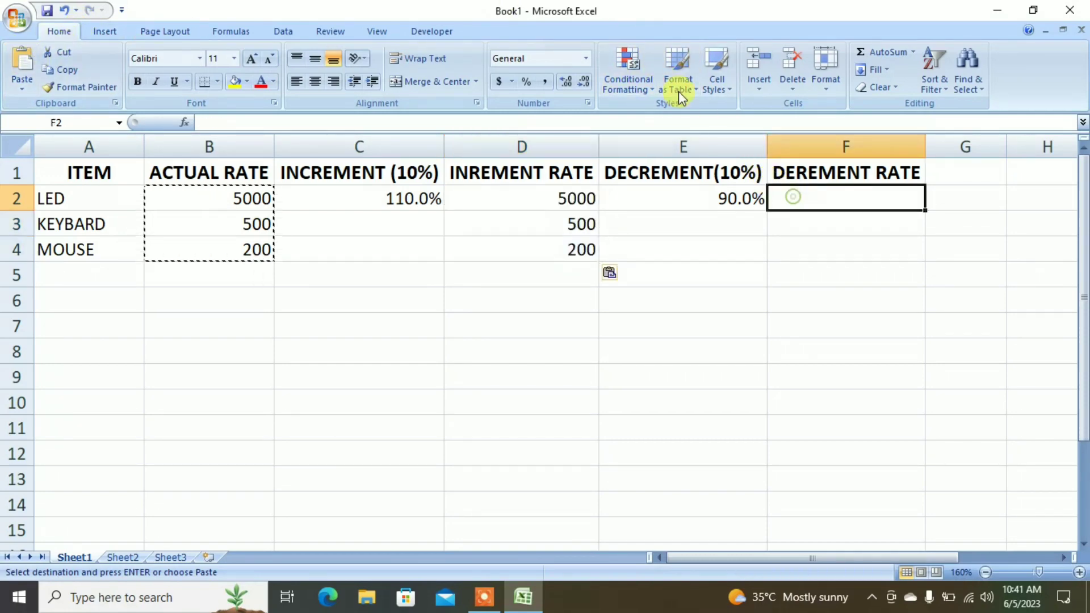
left_click(21, 59)
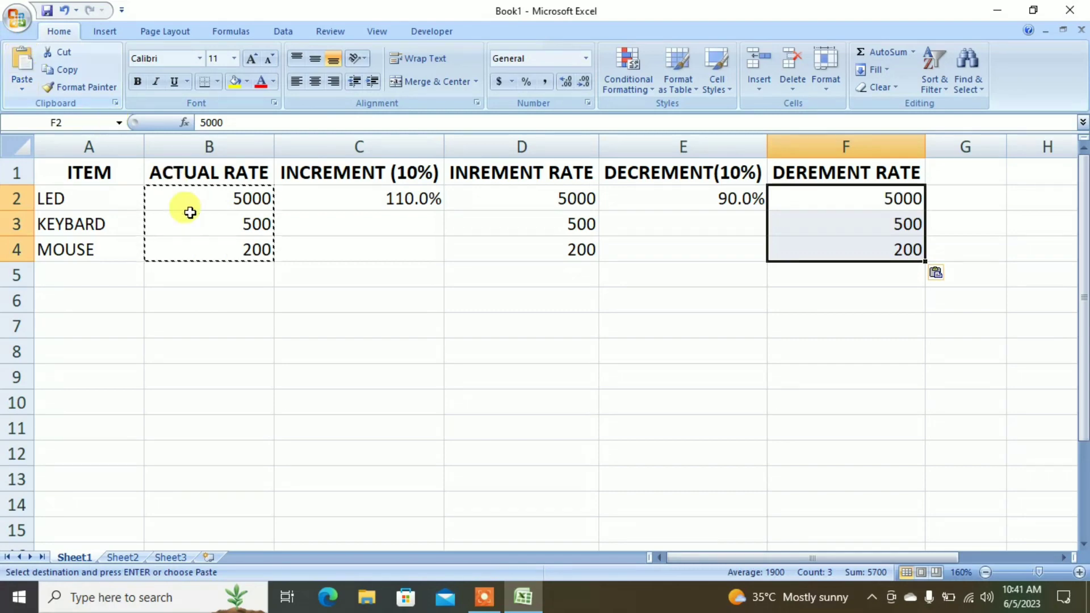
Step: Multiply the rates in D2 to D4 by the increment percentage in C2, using Paste Special with Values and Multiply
left_click(325, 201)
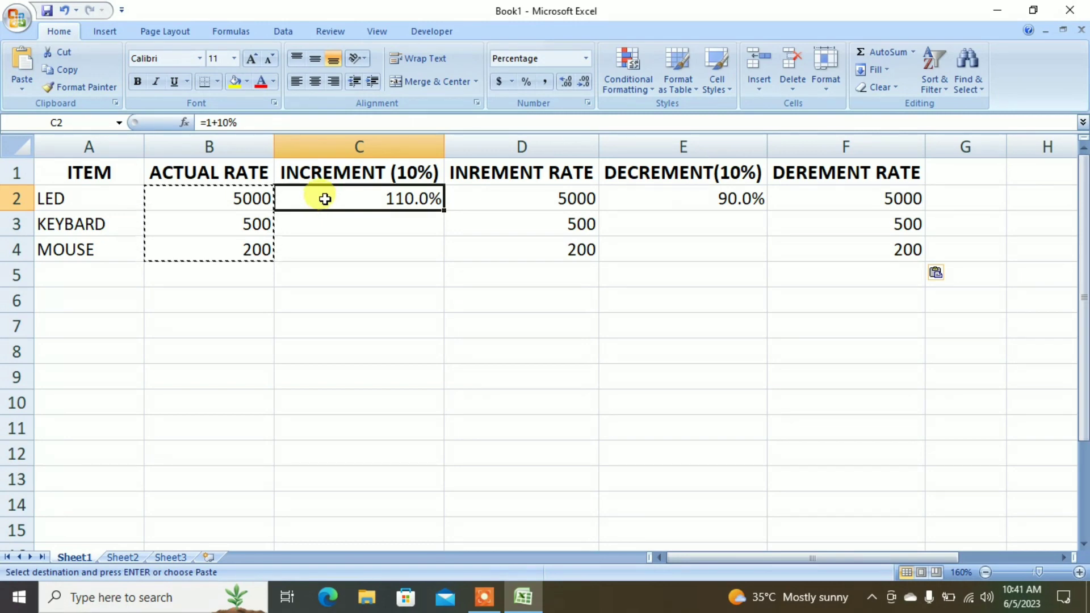
left_click(73, 70)
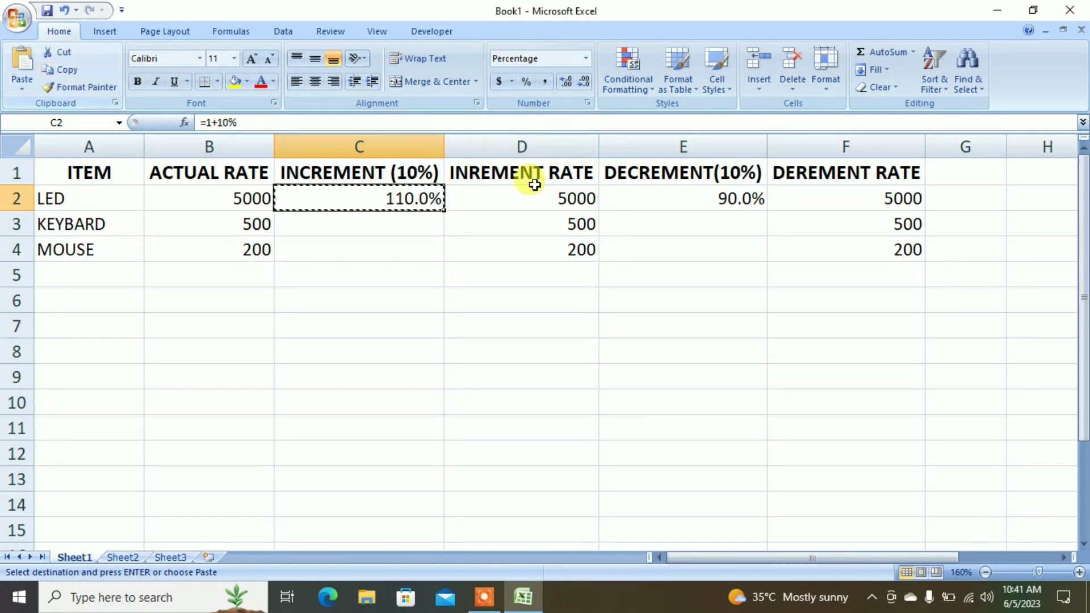
left_click_drag(547, 199, 552, 238)
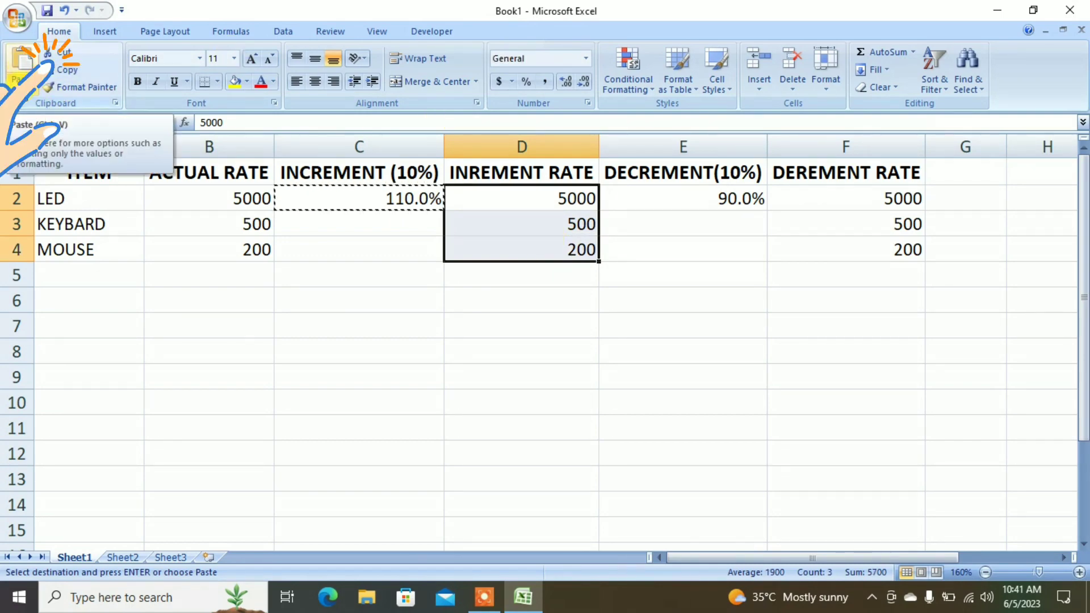
left_click(21, 83)
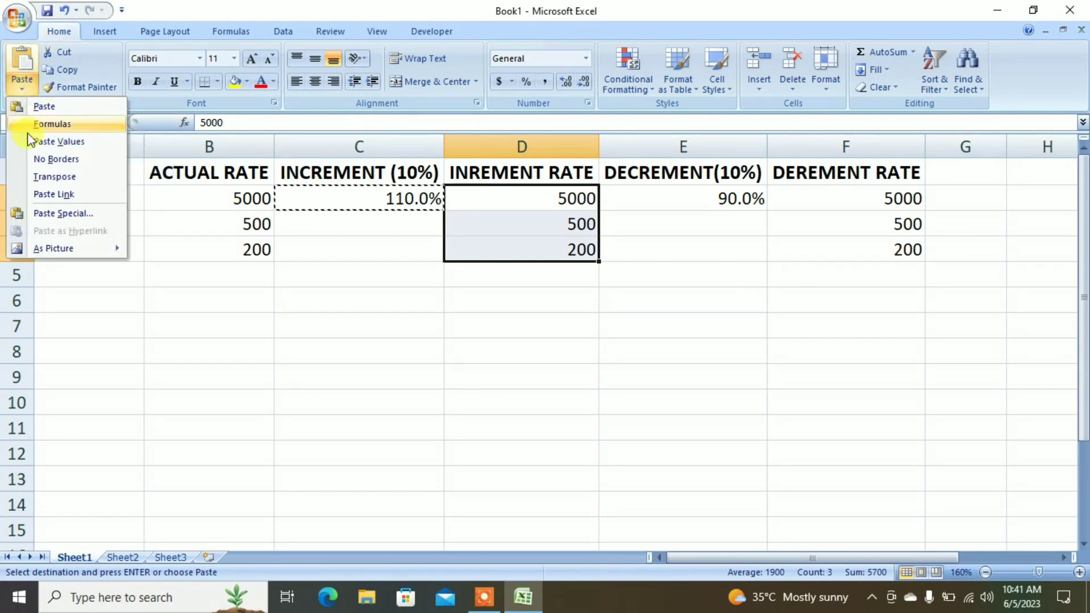
left_click(57, 214)
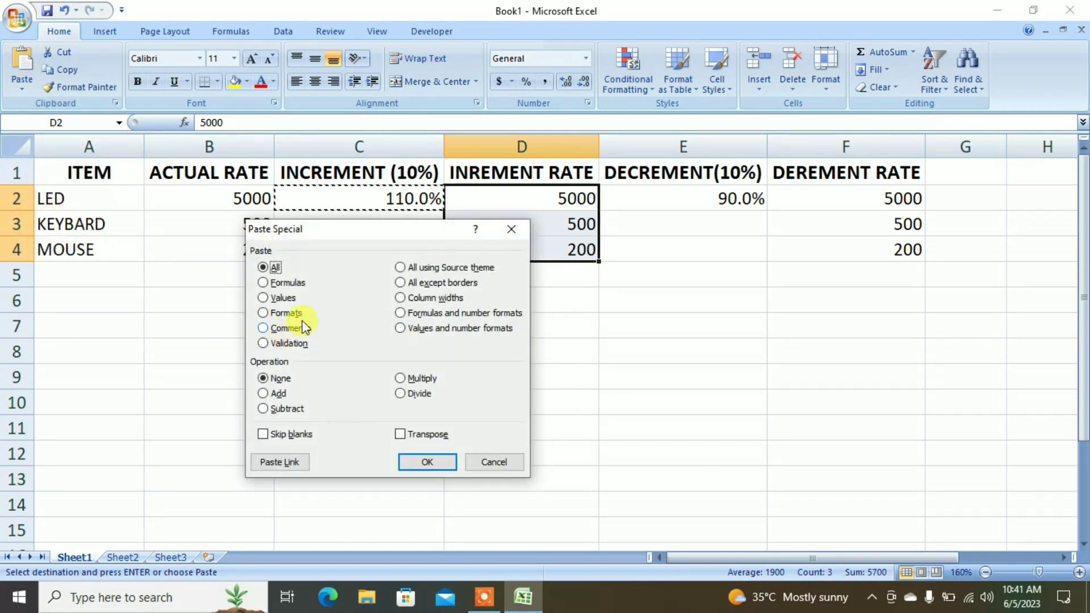
left_click(277, 301)
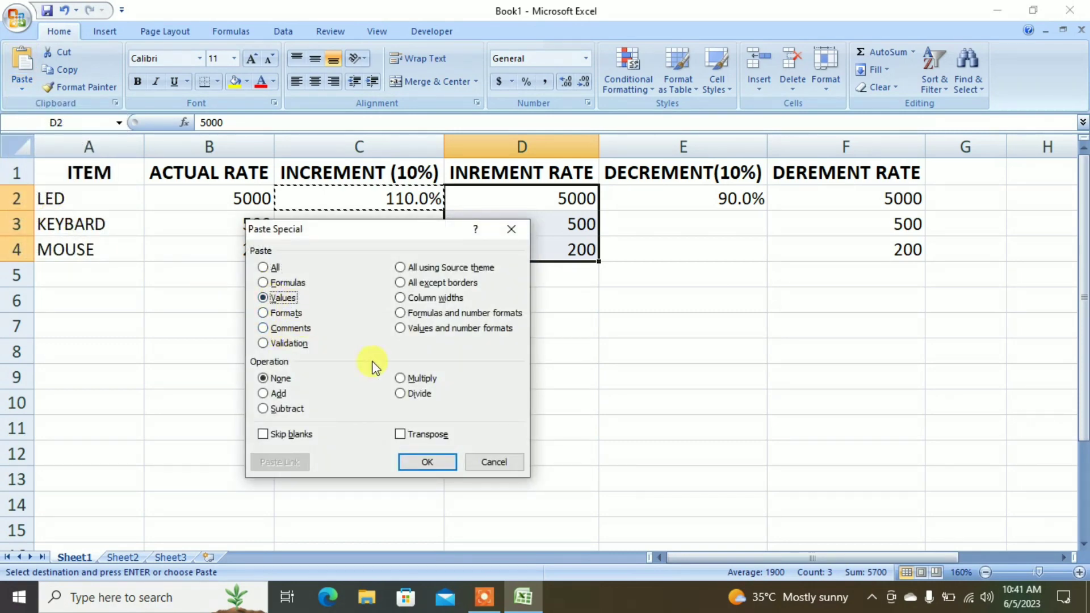
left_click(408, 379)
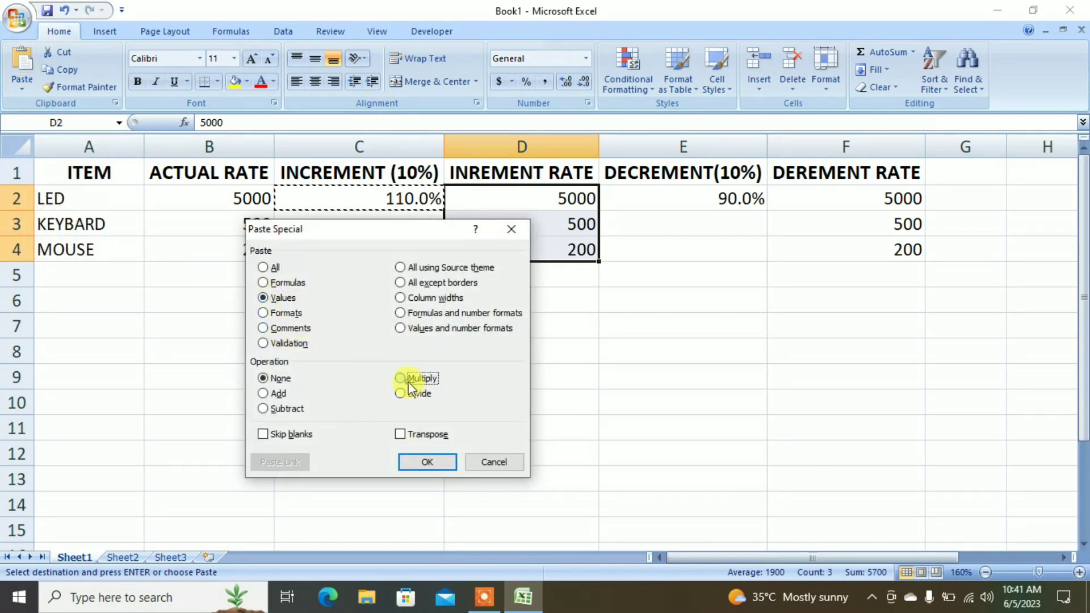
left_click(426, 463)
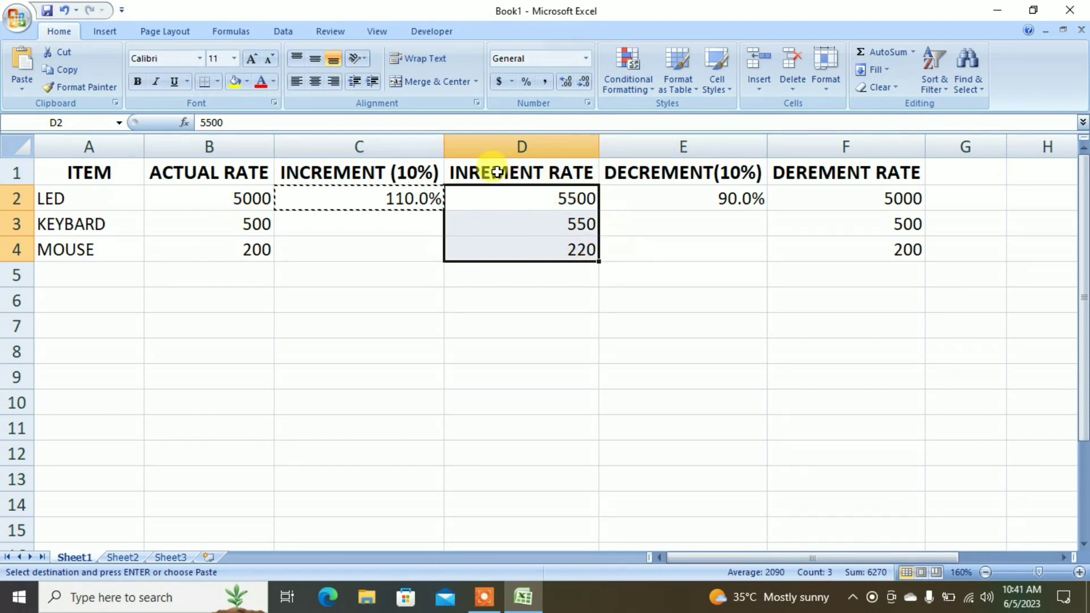
Step: Correct the spelling of the header in cell D1 to INCREMENT RATE
double_click(475, 172)
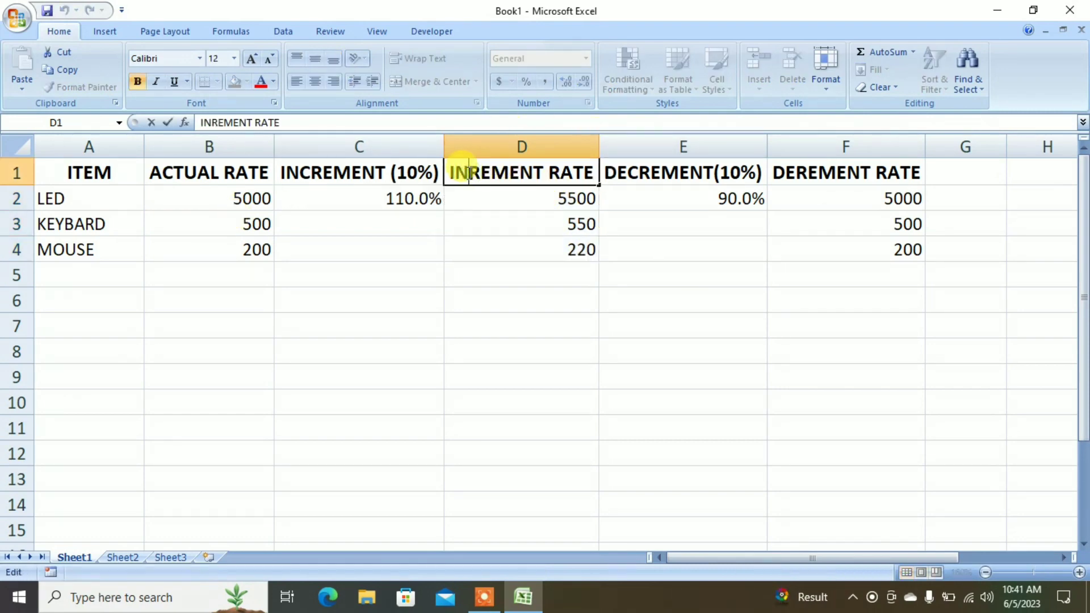
key("Return")
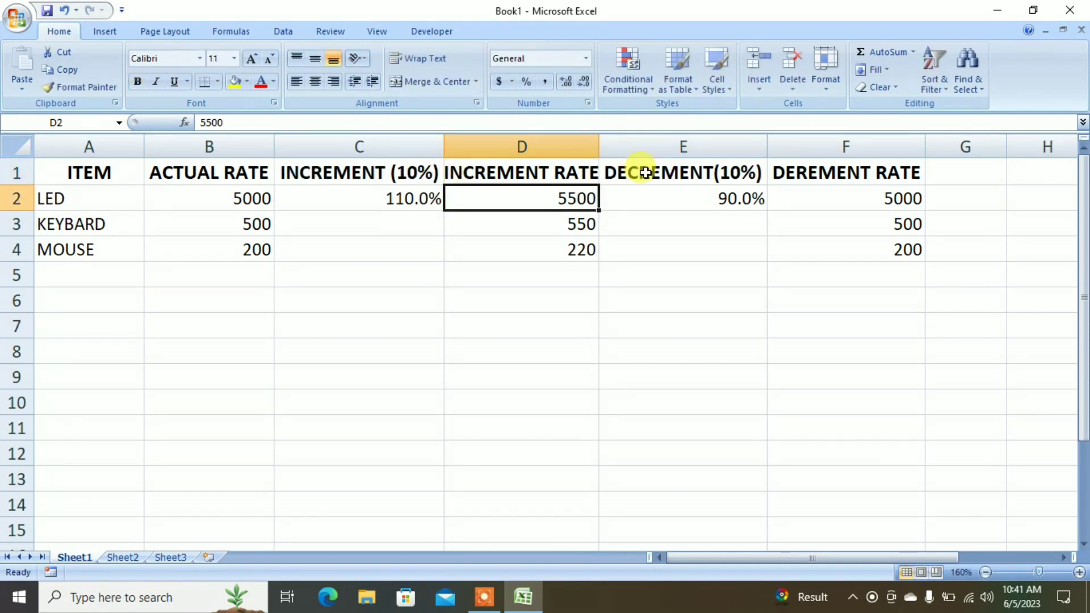
Step: Multiply the rates in F2 to F4 by the decrement percentage in E2, using Paste Special with Values and Multiply
left_click(712, 192)
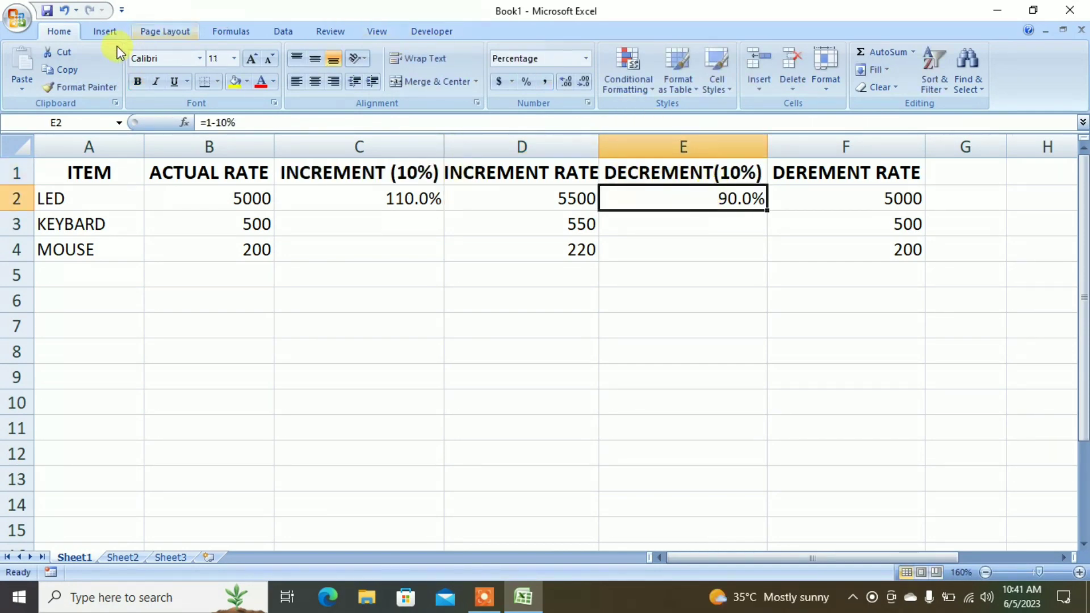
left_click(63, 69)
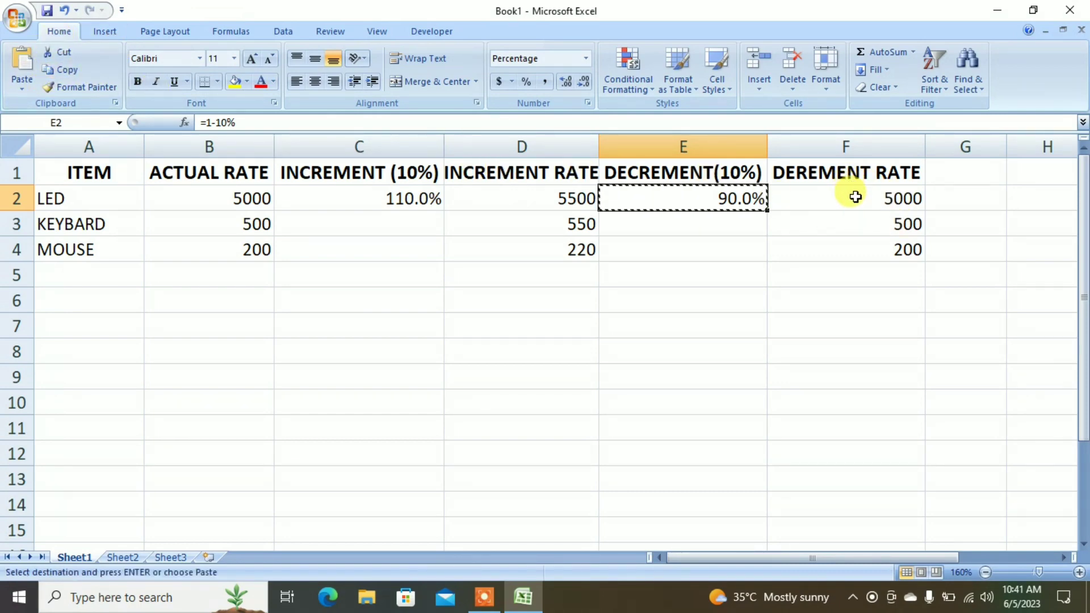
left_click_drag(856, 198, 857, 242)
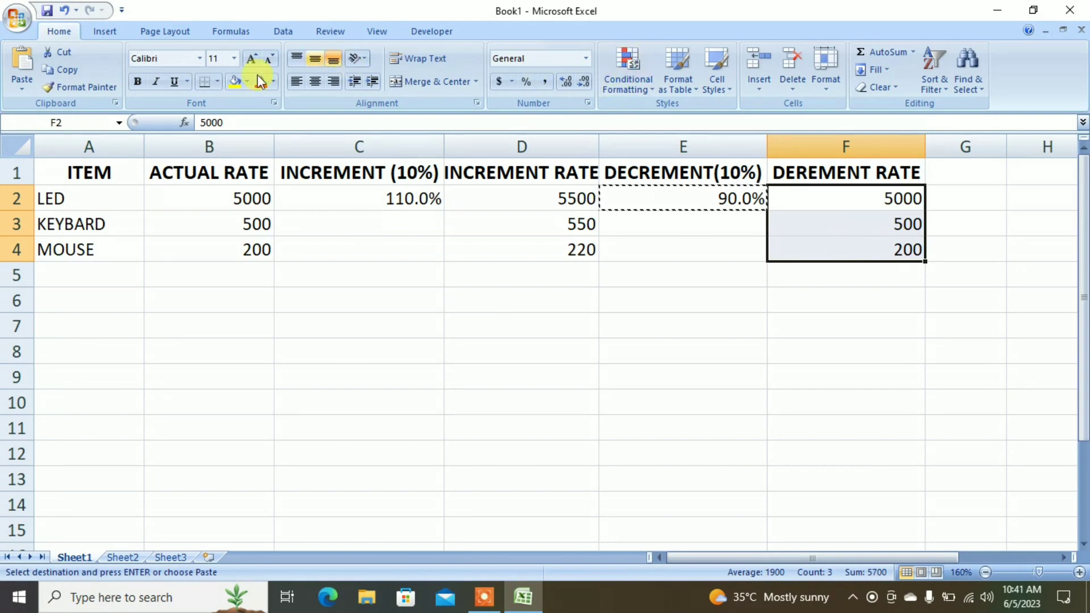
left_click(20, 96)
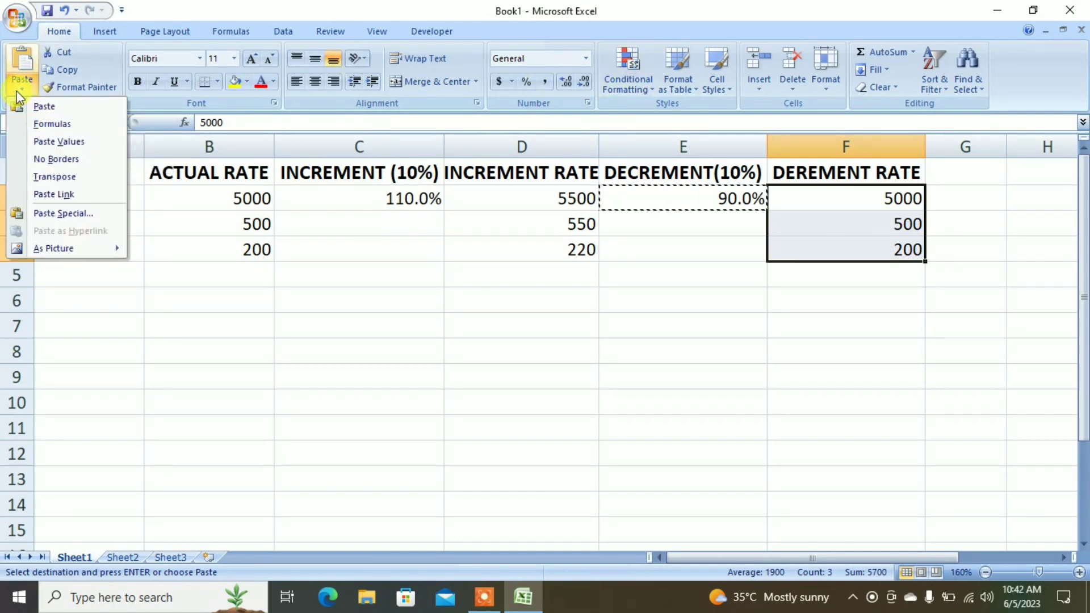
left_click(76, 214)
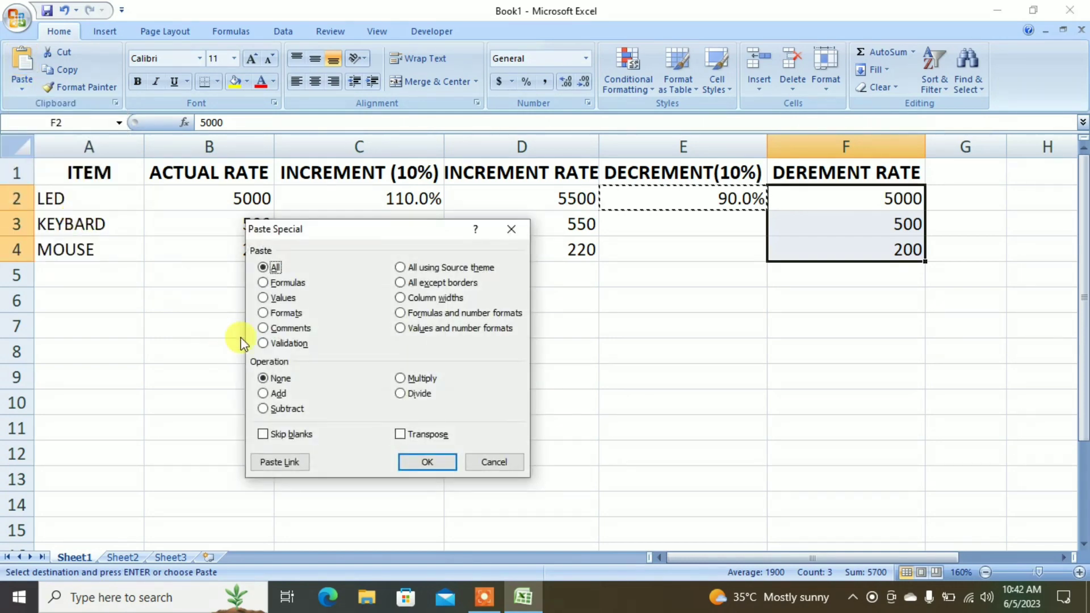
left_click(275, 297)
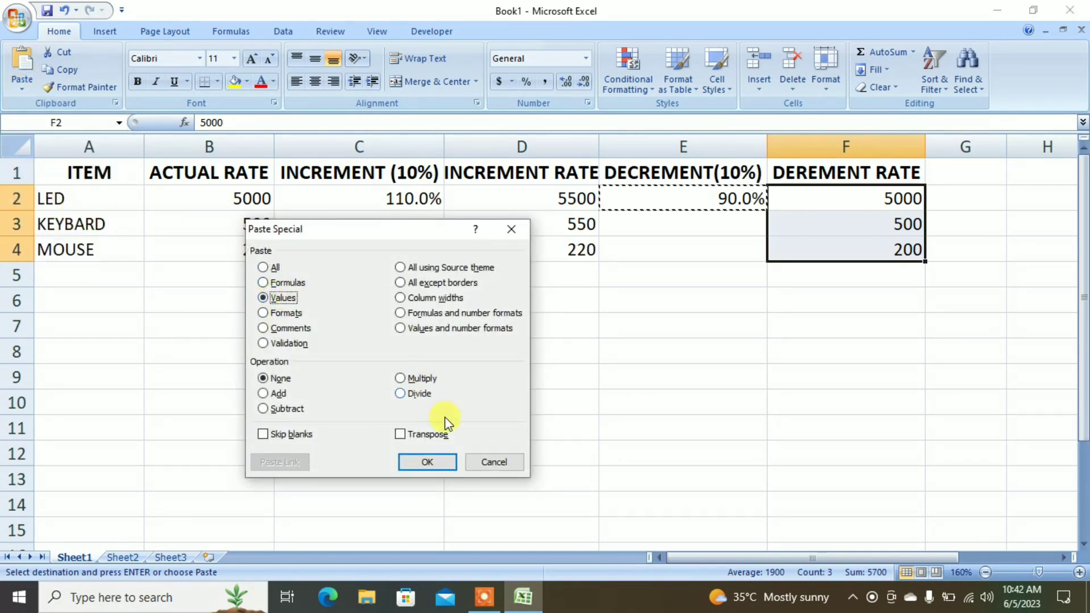
left_click(415, 380)
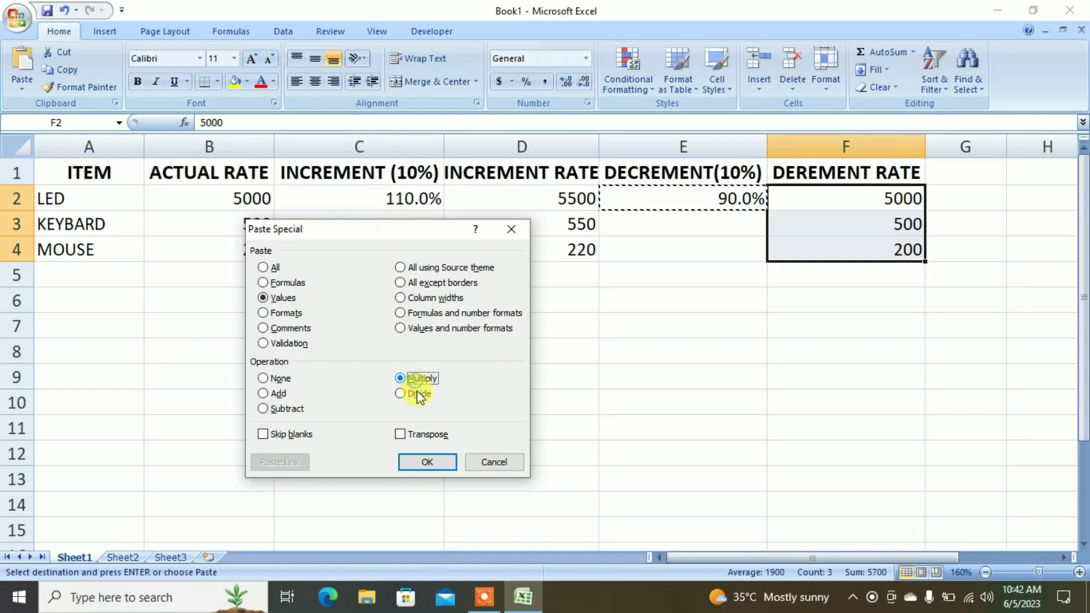
left_click(433, 466)
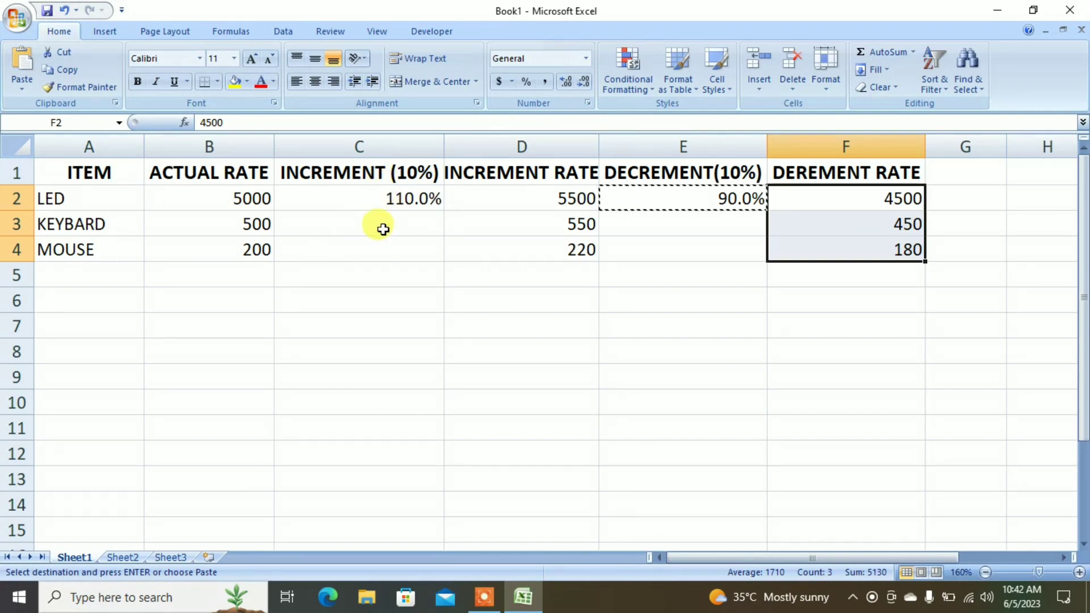
Step: Apply All Borders to the whole price table in cells A1 to F4
left_click(116, 173)
left_click_drag(117, 173, 816, 250)
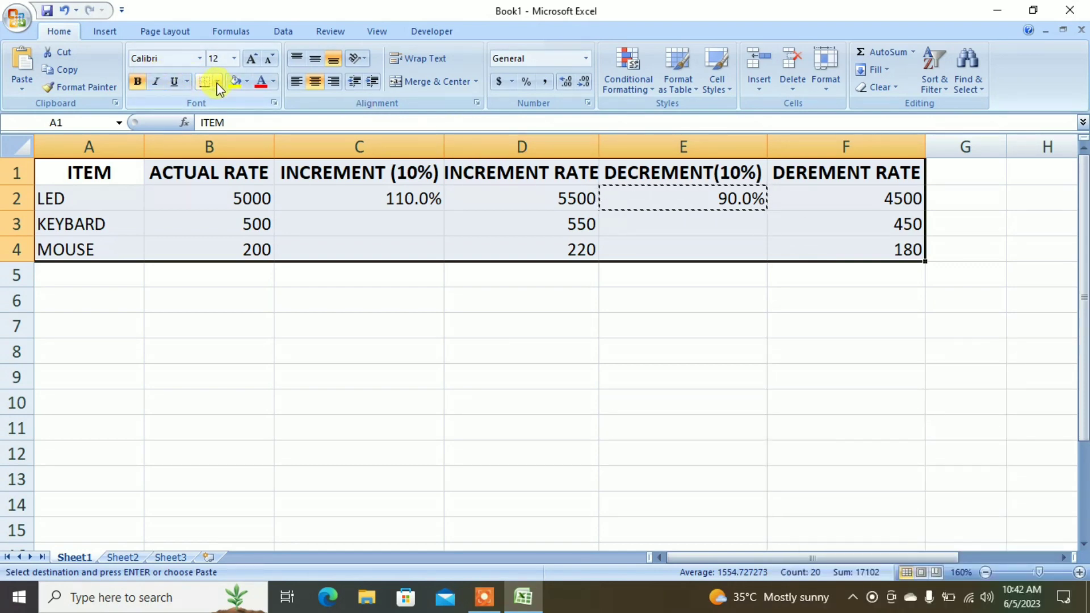
left_click(217, 82)
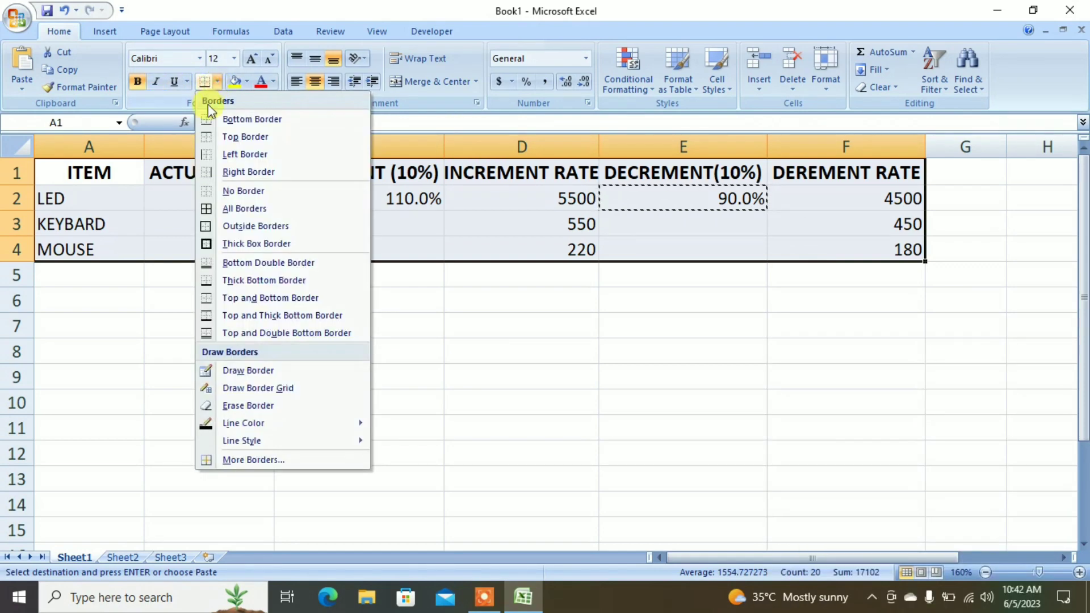
left_click(222, 212)
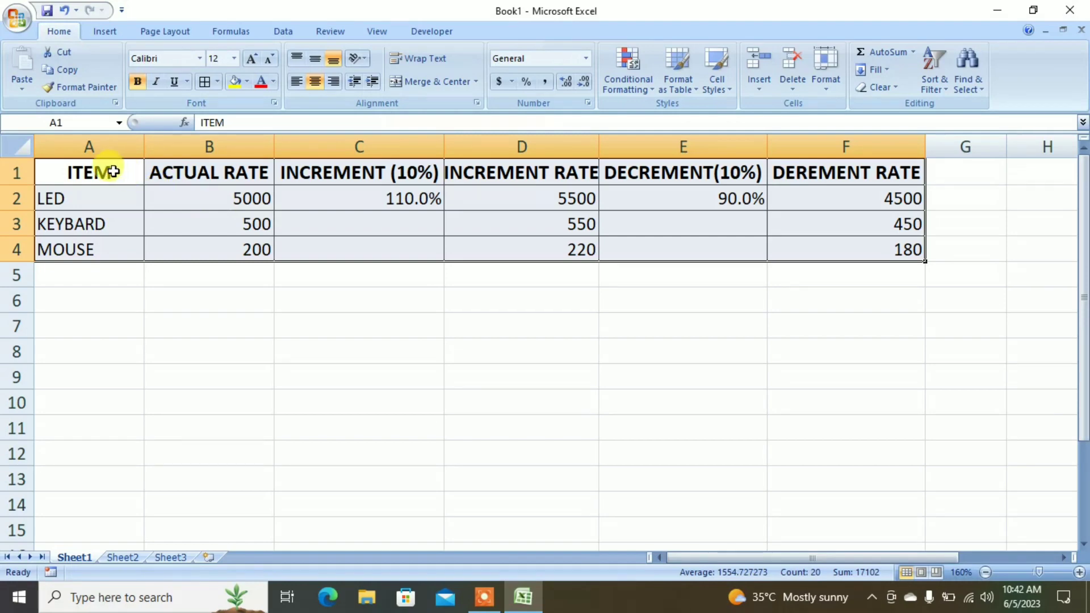
Step: Give the header cells A1 to F1 a yellow fill and a red font colour
left_click(113, 171)
left_click_drag(112, 171, 788, 146)
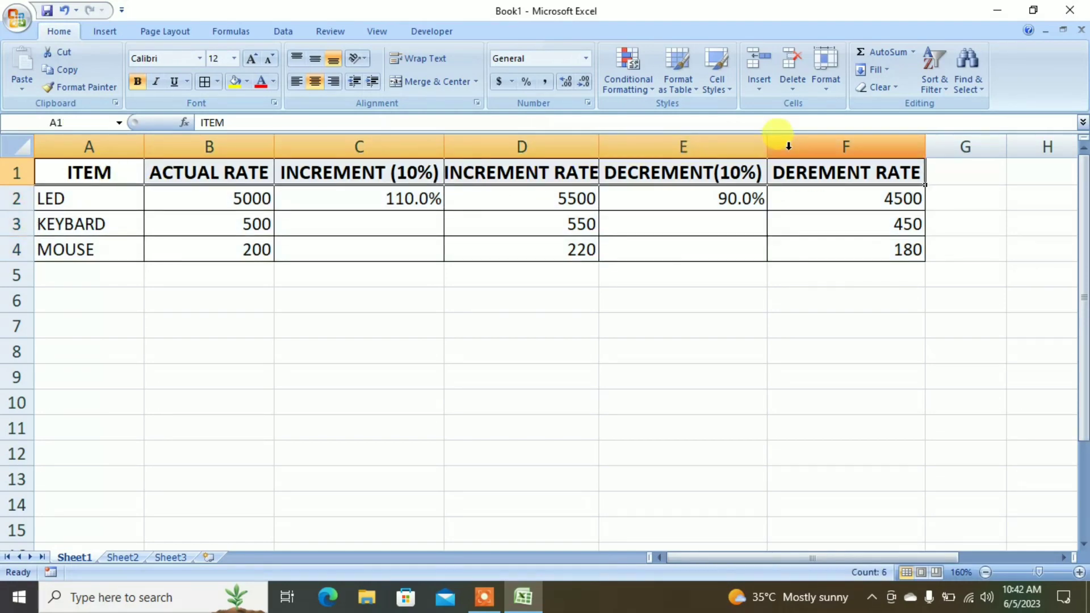
left_click(233, 82)
left_click(255, 84)
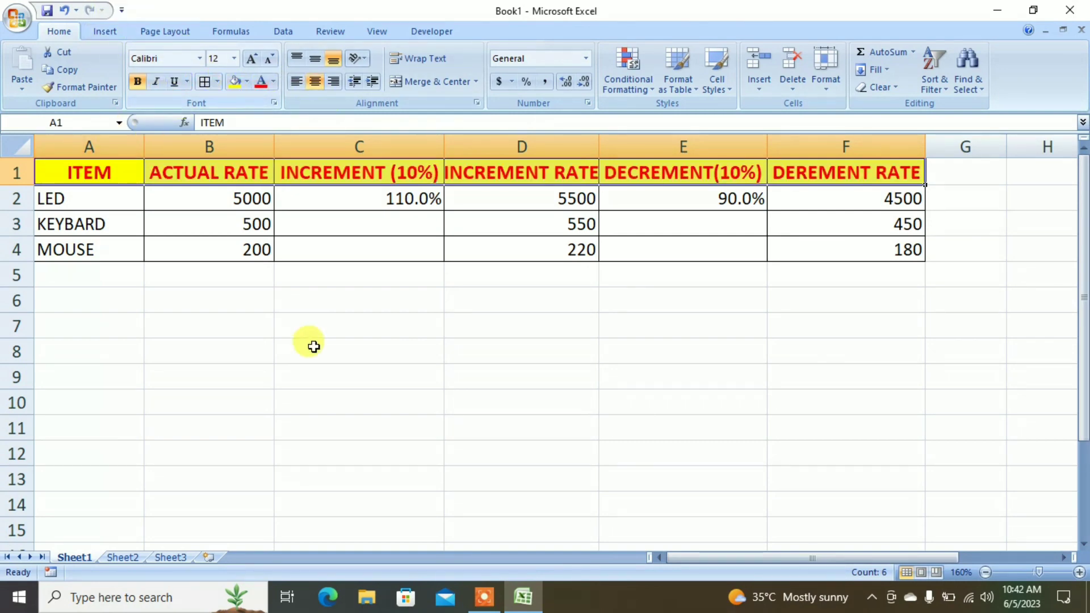
Step: Insert WordArt in the Fill - Accent 6, Gradient Outline - Accent 6 style with the text INCREMENT & DECREMENT
left_click(316, 375)
left_click(105, 32)
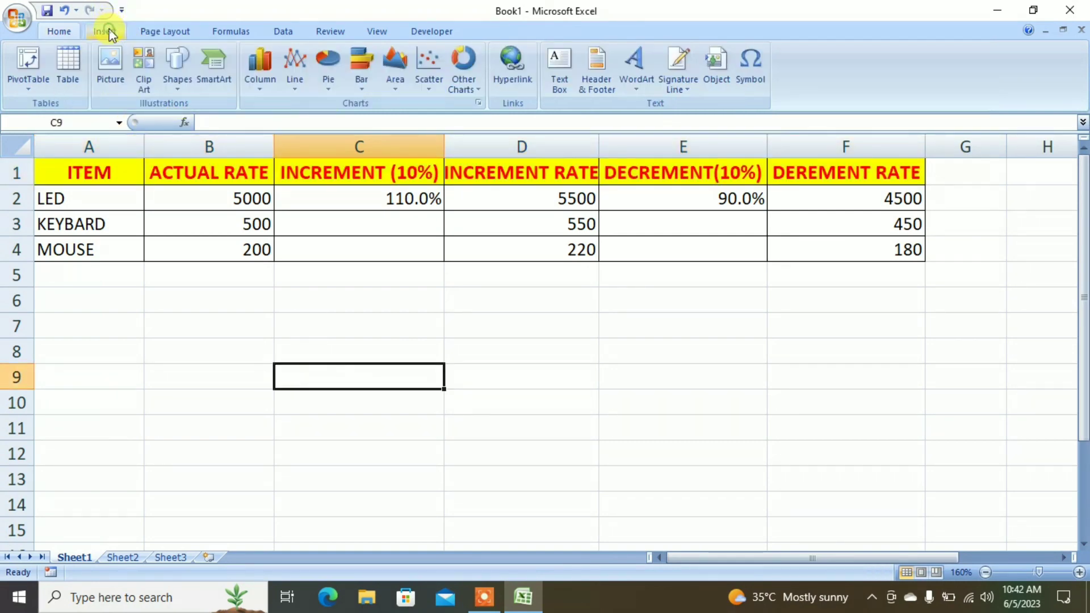
left_click(634, 71)
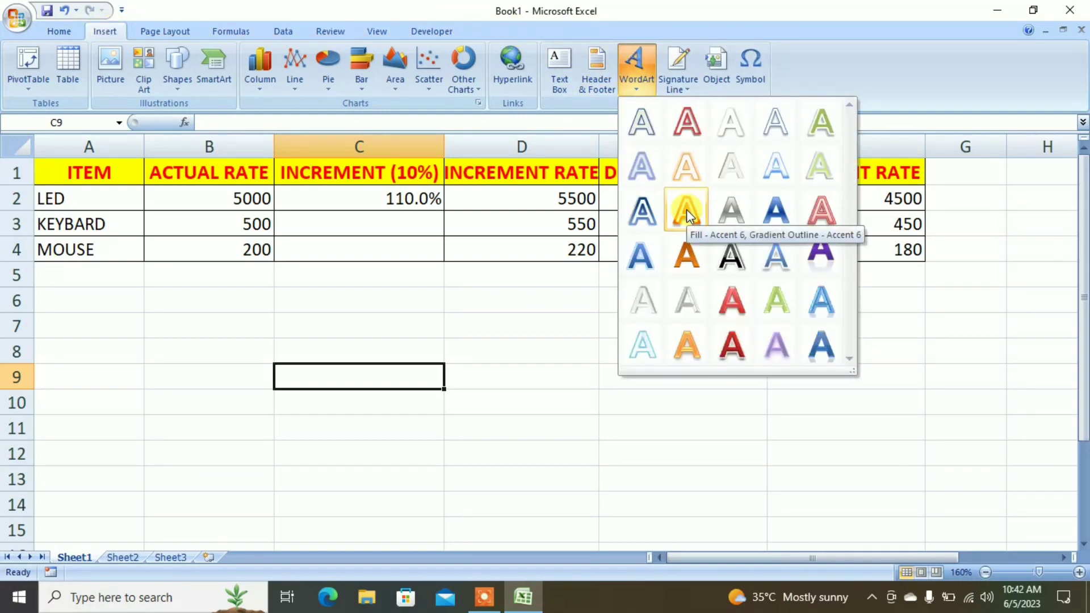
left_click(687, 209)
type("INCREMENT")
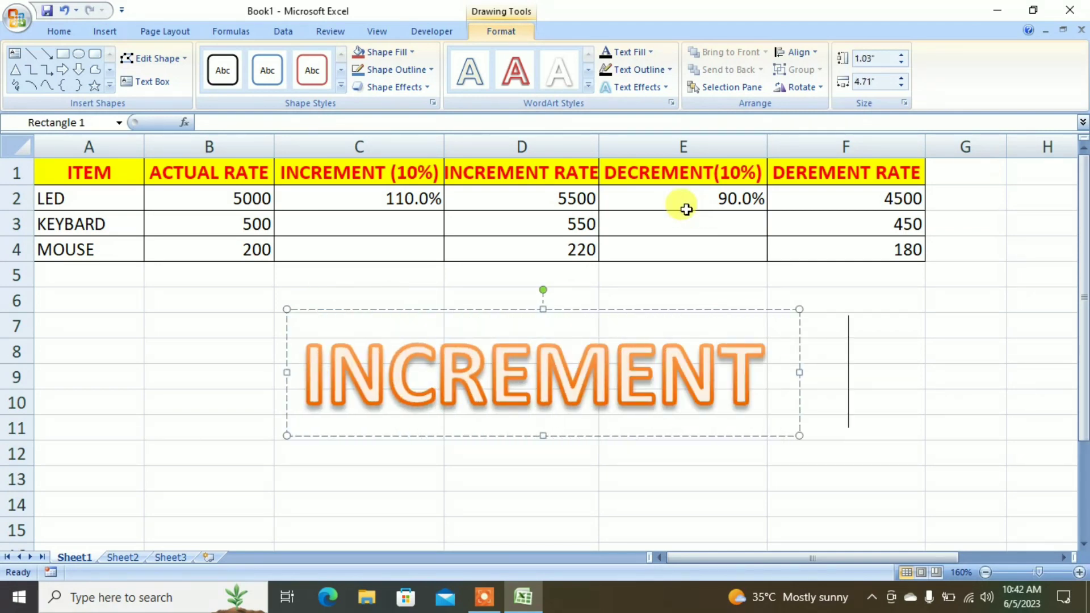
type(" & DECR")
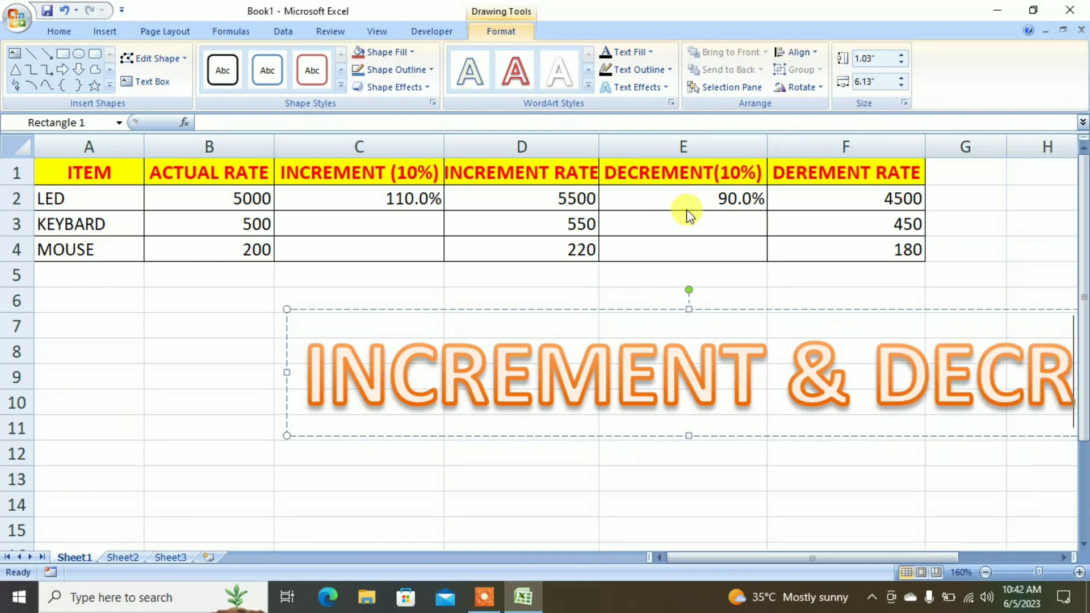
key("BackSpace")
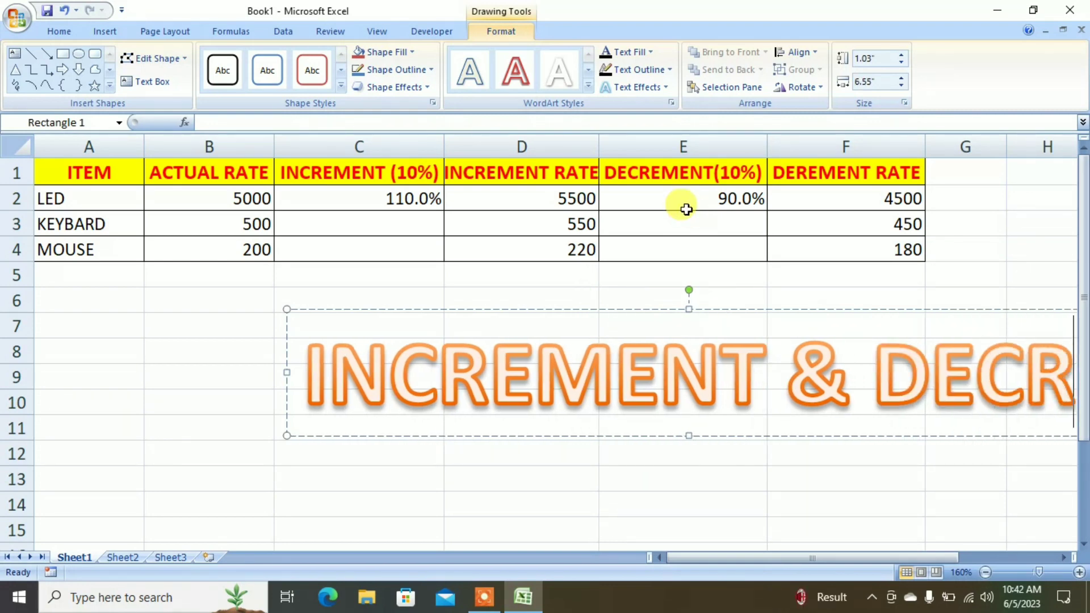
key("BackSpace")
type("REM")
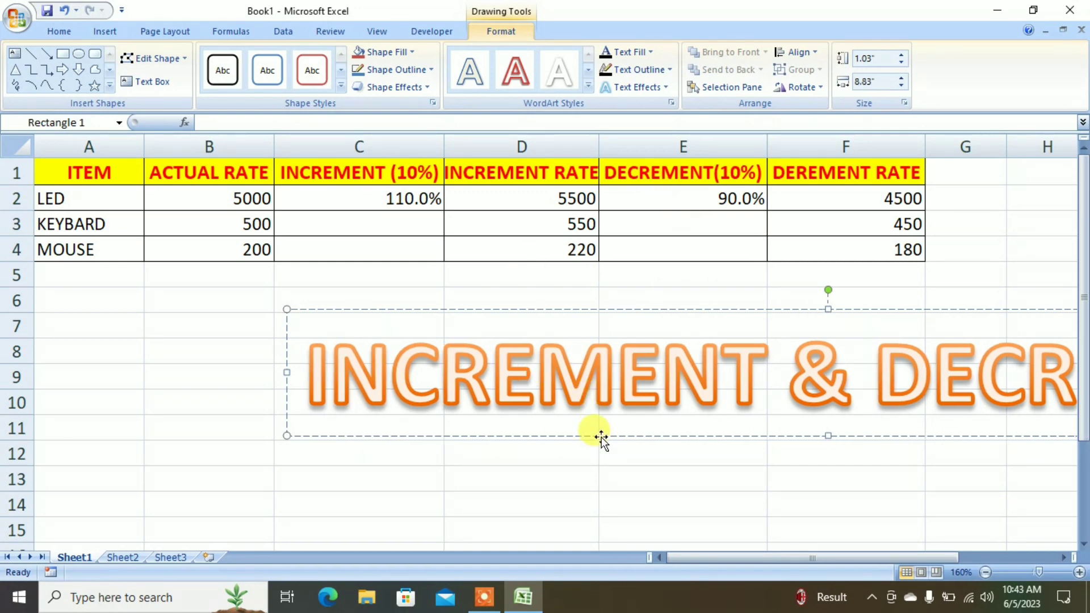
Step: Move the WordArt title directly below the price table and reduce its text size one step so it fits the table width
left_click_drag(601, 436, 460, 414)
left_click_drag(416, 413, 357, 411)
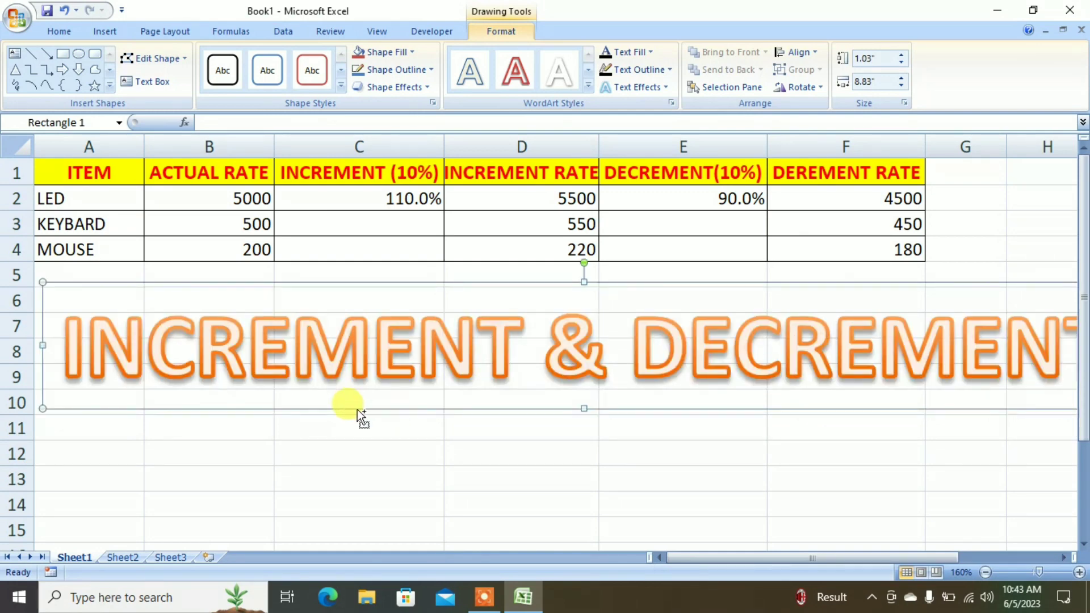
key("ctrl+shift+comma")
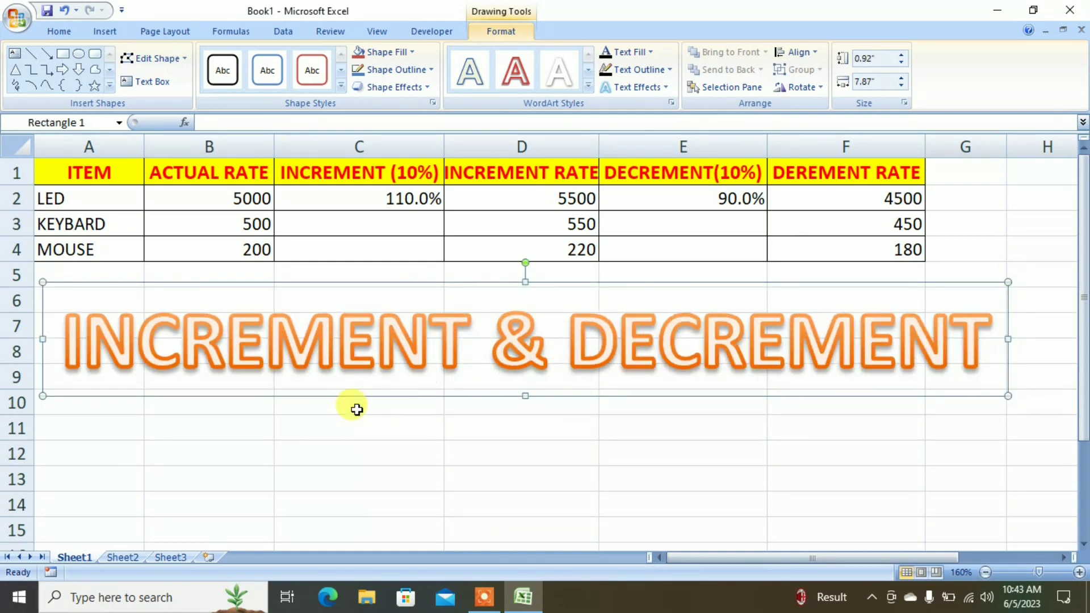
left_click(292, 450)
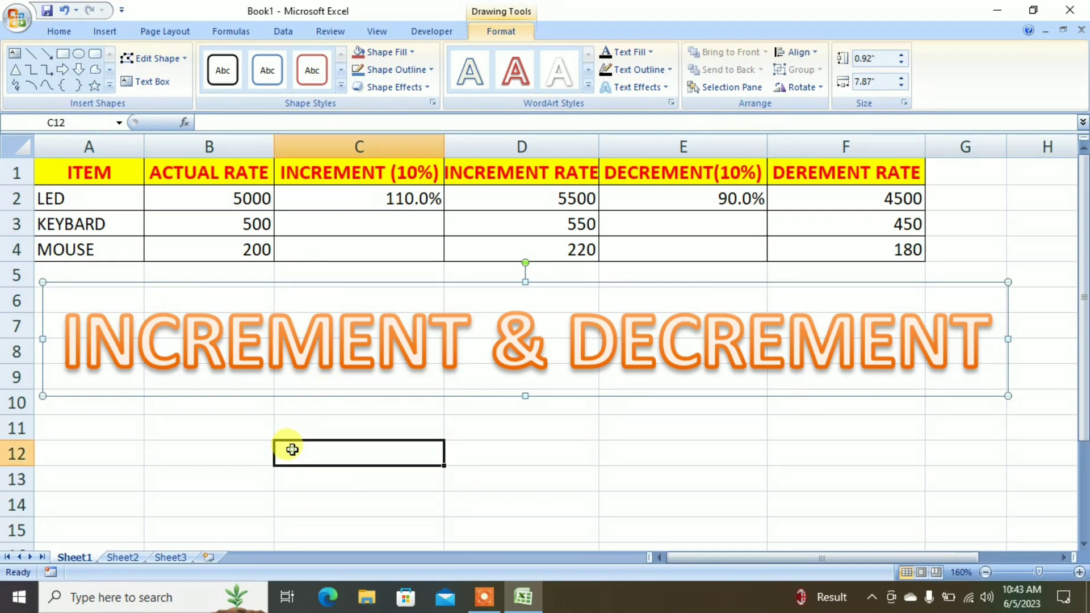
Step: On Sheet2, enter the headers SNO in cell A1 and VALUE in cell B1
left_click(121, 559)
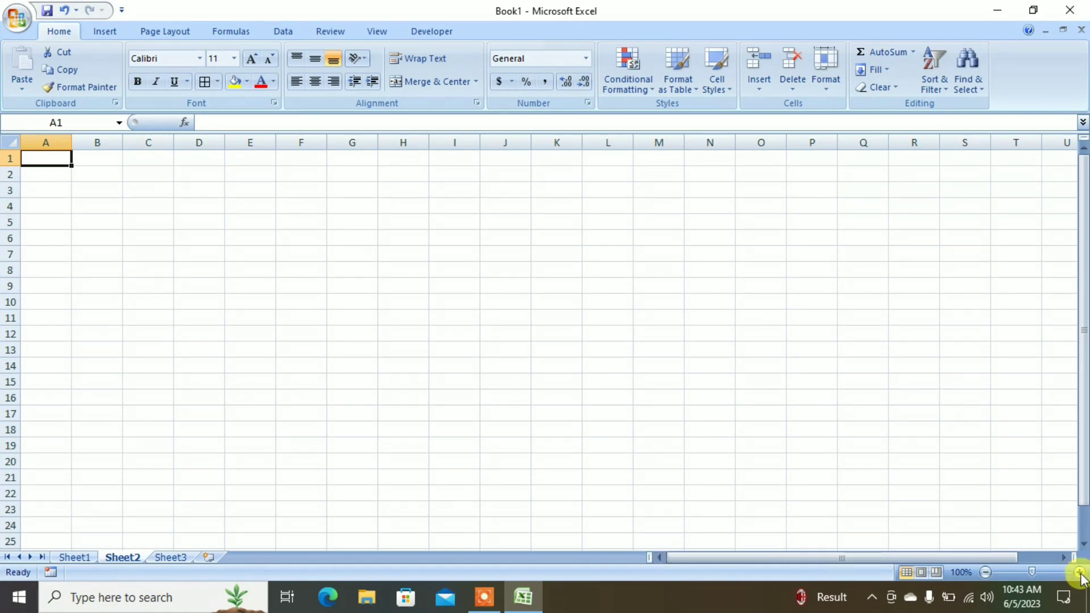
left_click(1079, 573)
left_click(1080, 573)
left_click(1080, 573)
left_click(1080, 572)
left_click(1080, 573)
left_click(1080, 573)
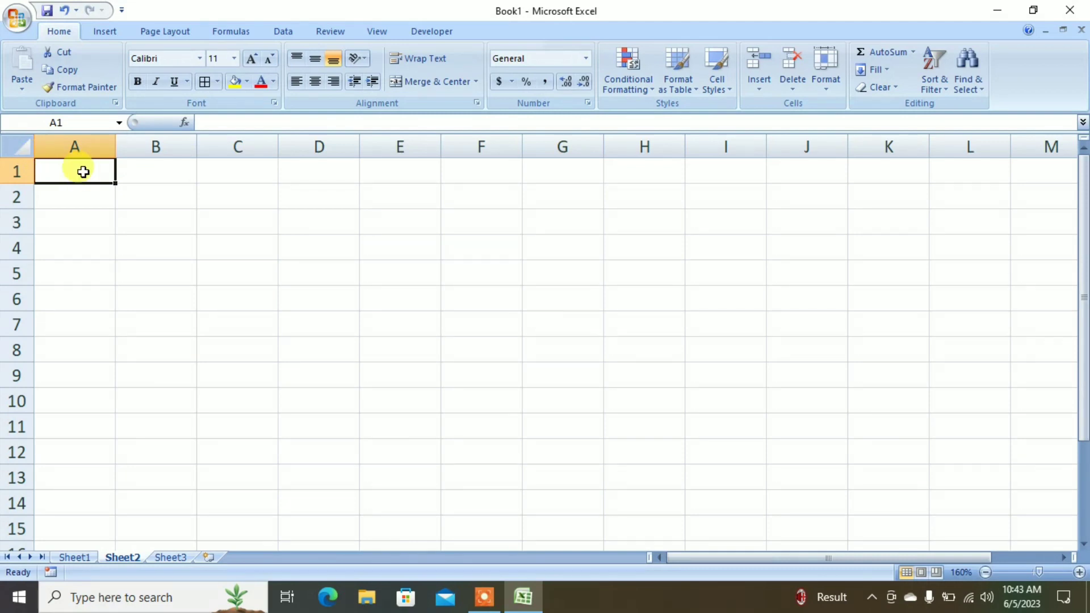
type("SNO")
key("Tab")
type("VALUE")
key("Return")
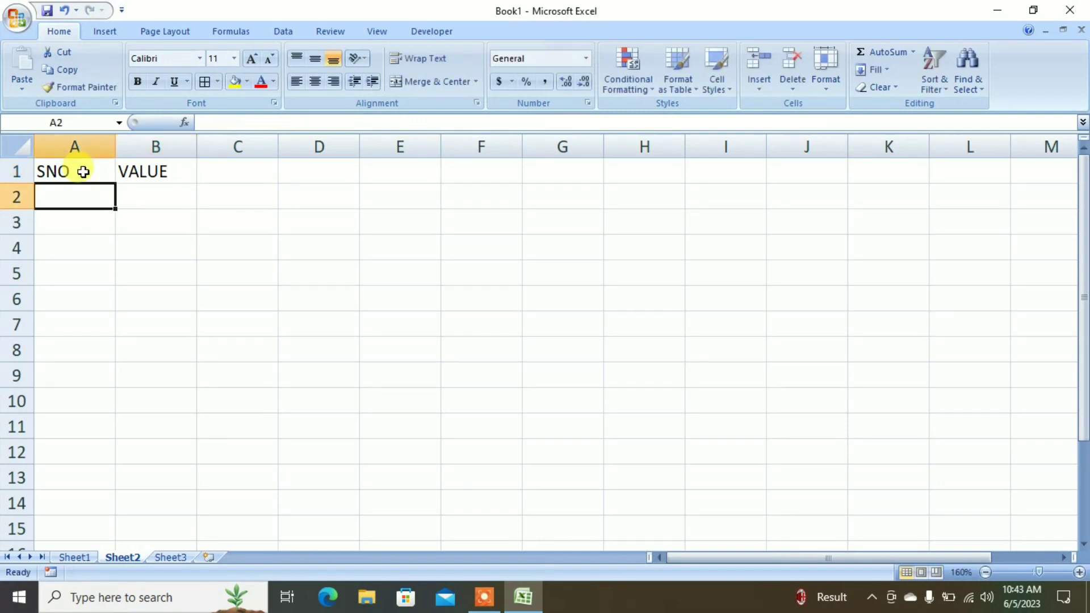
Step: Number the rows 1 to 5 in cells A2 to A6 by filling down a series from 1 and 2
type("1")
key("Return")
type("2")
key("Return")
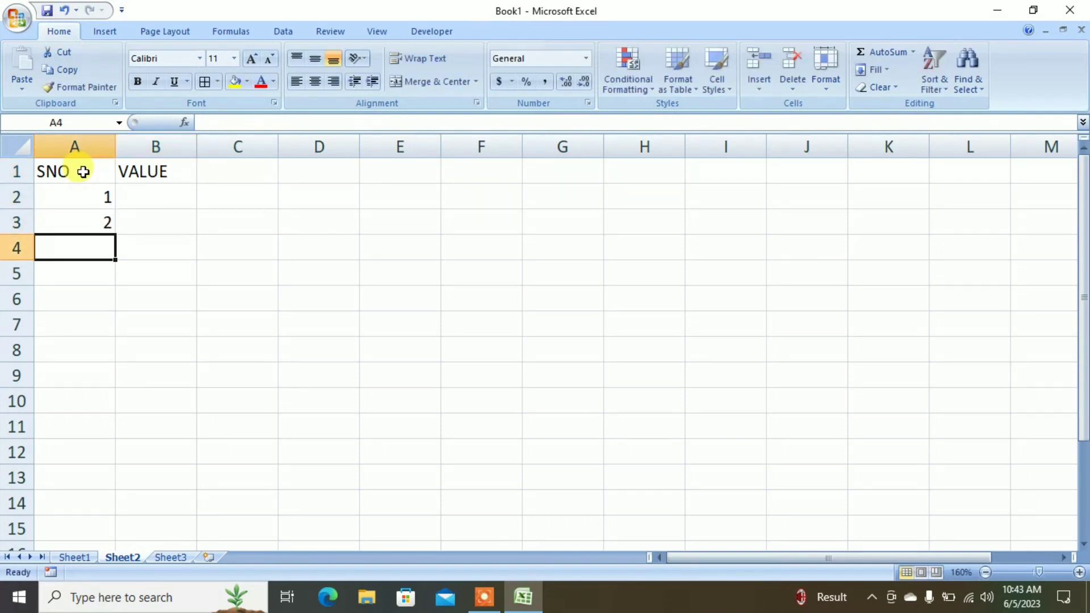
left_click_drag(80, 199, 117, 312)
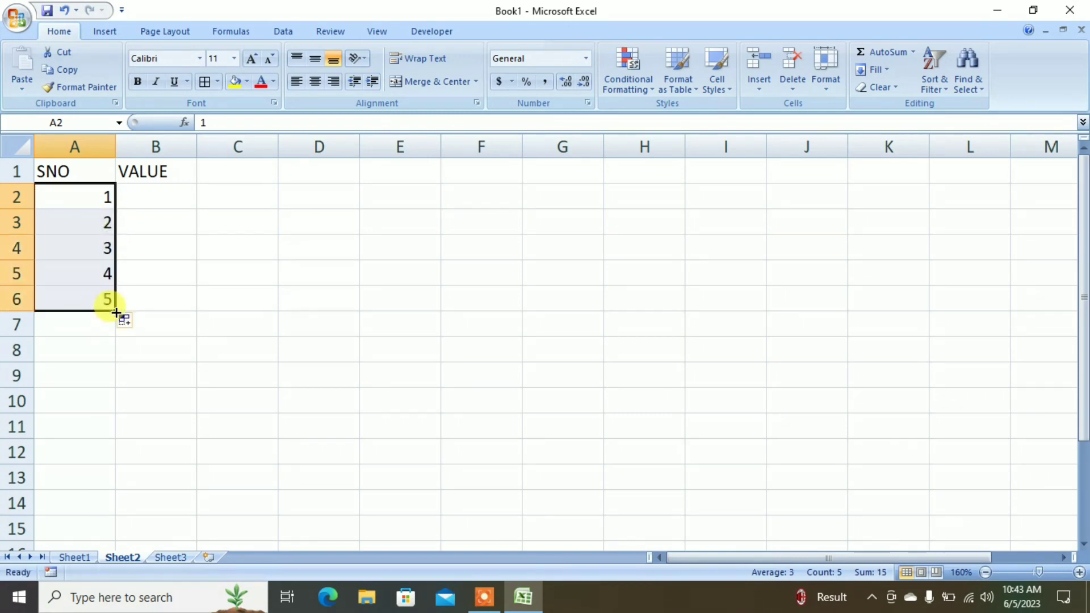
Step: Enter the values 45, 65, .25, 84 and 76 in cells B2 to B6
left_click(149, 201)
type("45")
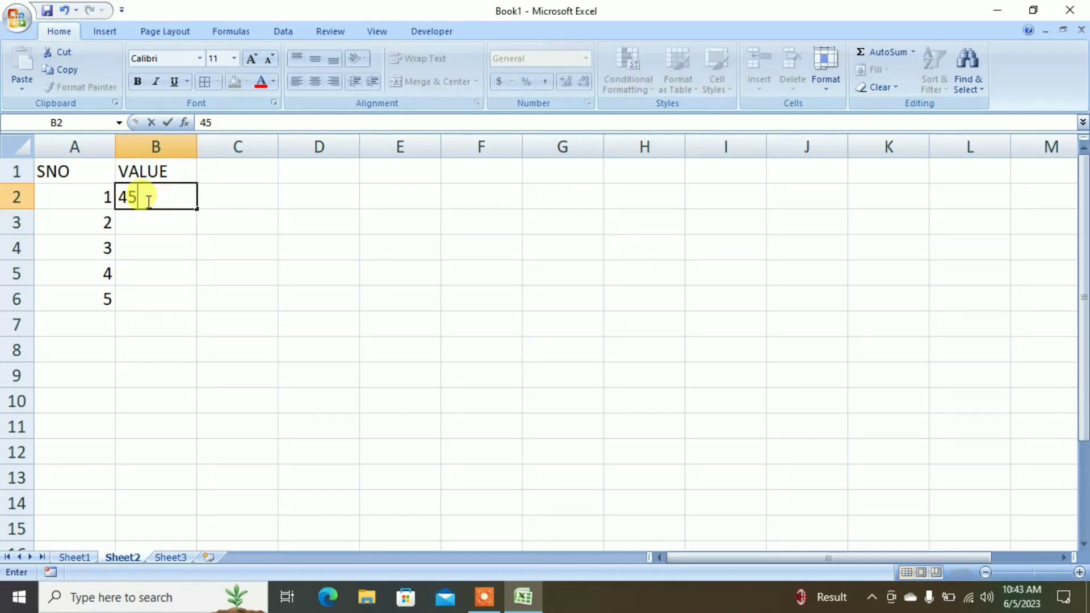
key("Return")
type("65")
key("Return")
type(".25")
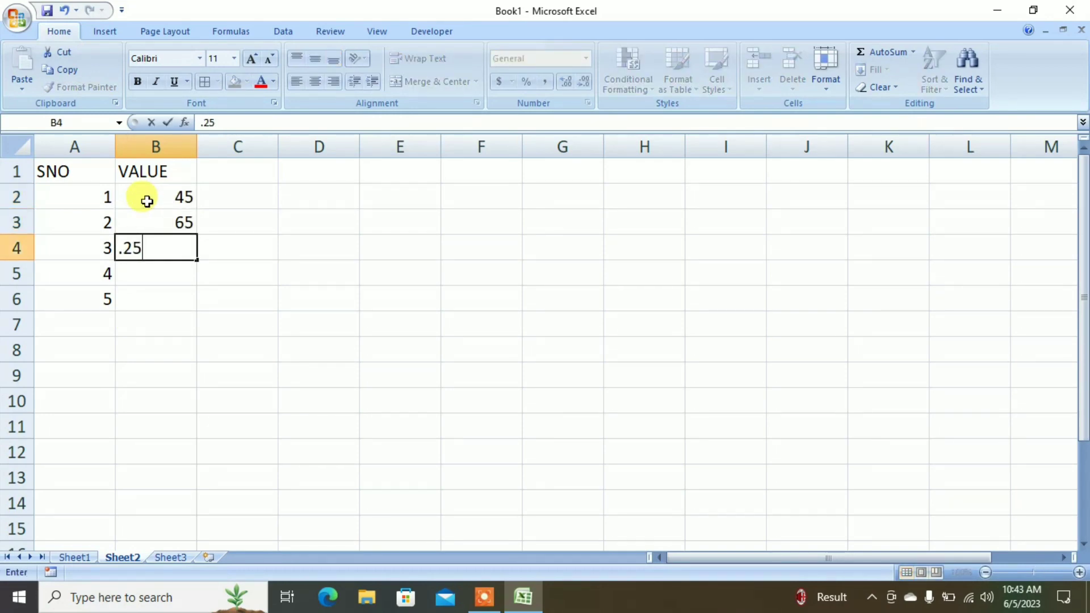
key("Return")
type("84")
key("Return")
type("76")
key("Return")
Step: Change the value in cell B4 to 88
key("Up")
key("Up")
key("Up")
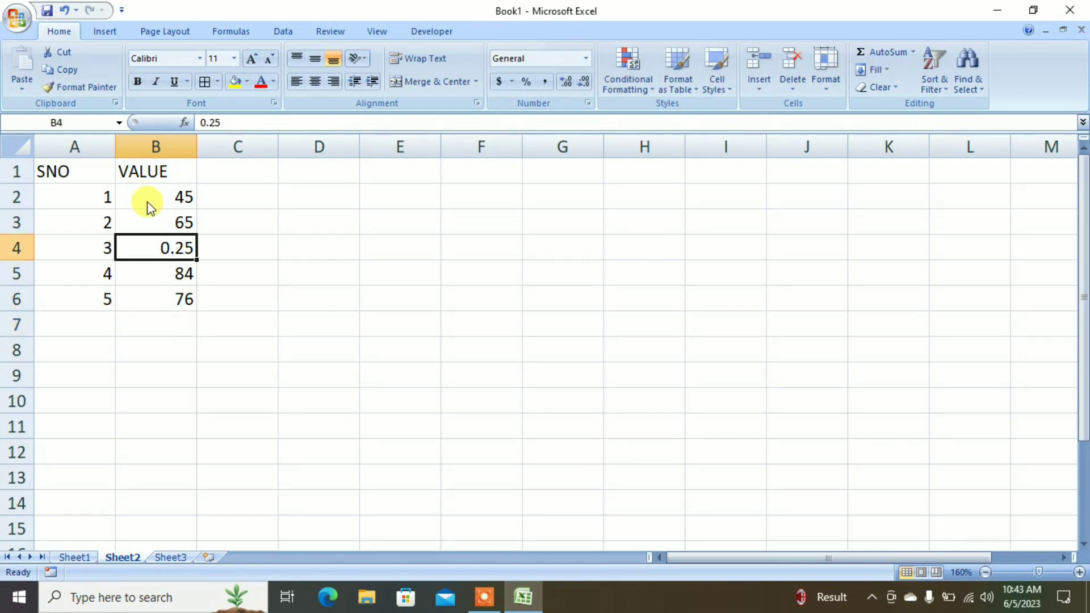
type("88")
key("Return")
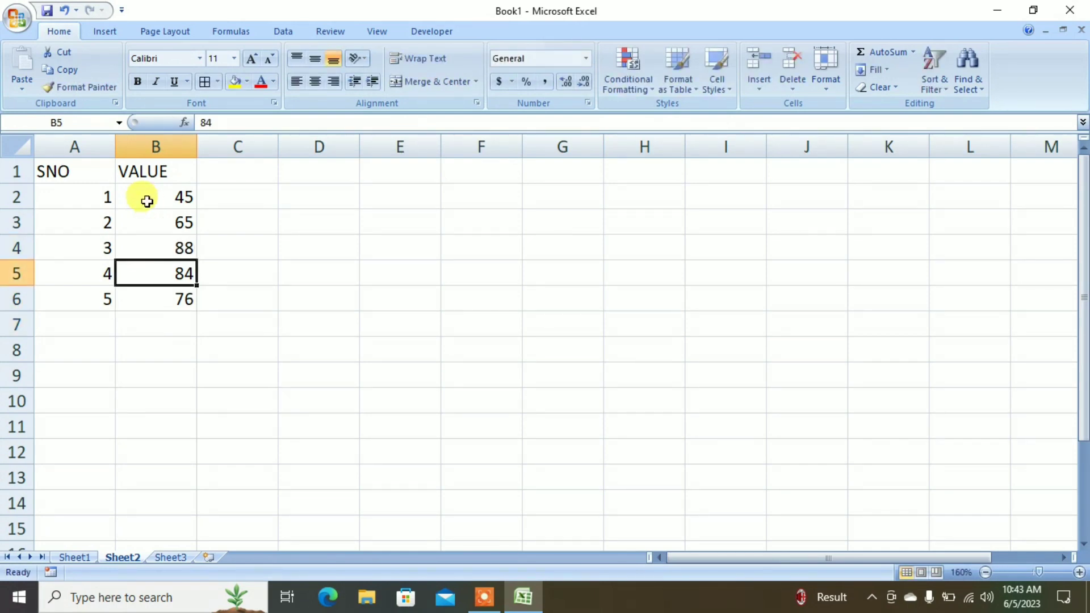
Step: Change the value in cell B6 to 10 and the value in cell B4 to 50
key("Down")
type("10")
key("Return")
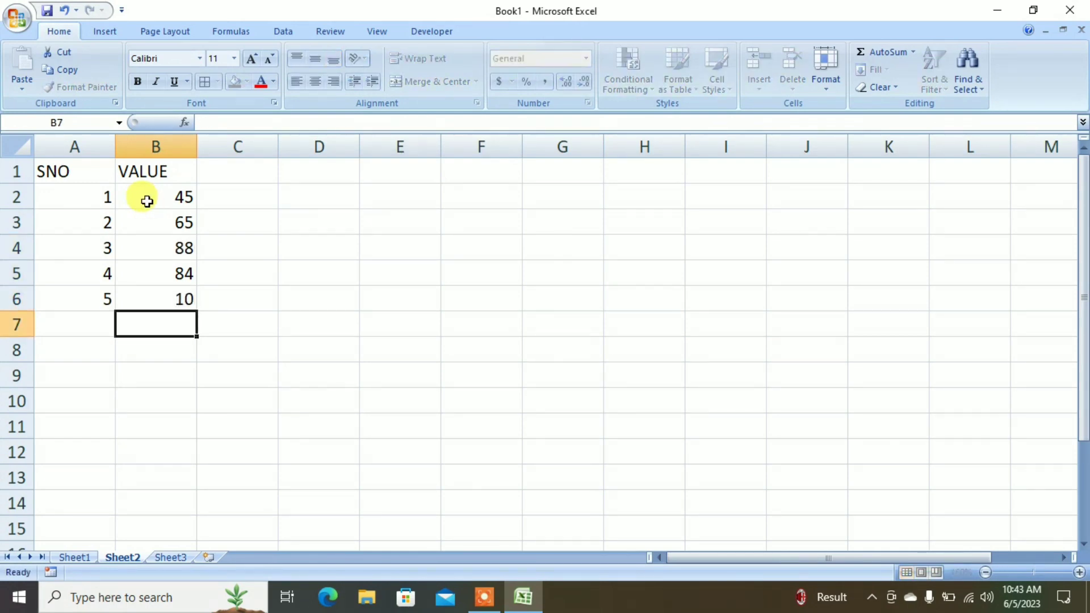
key("Up")
key("Up")
key("Up")
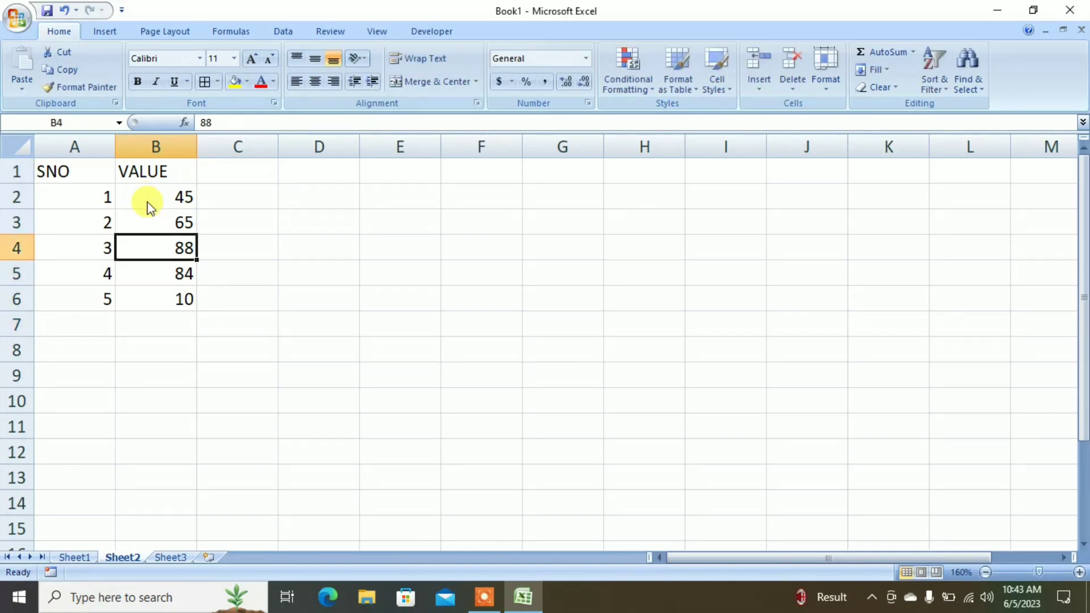
type("50")
key("Return")
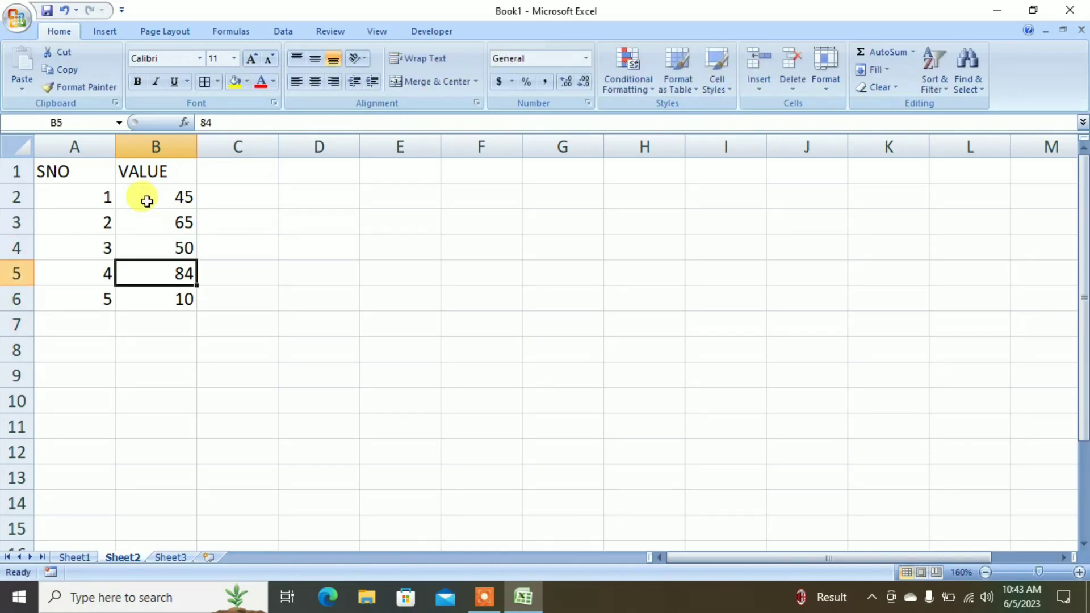
Step: Enter the label COMPOUND FORMULA in cell A8 and widen column A to fit it
left_click(75, 348)
type("COMPOUND FORMULA")
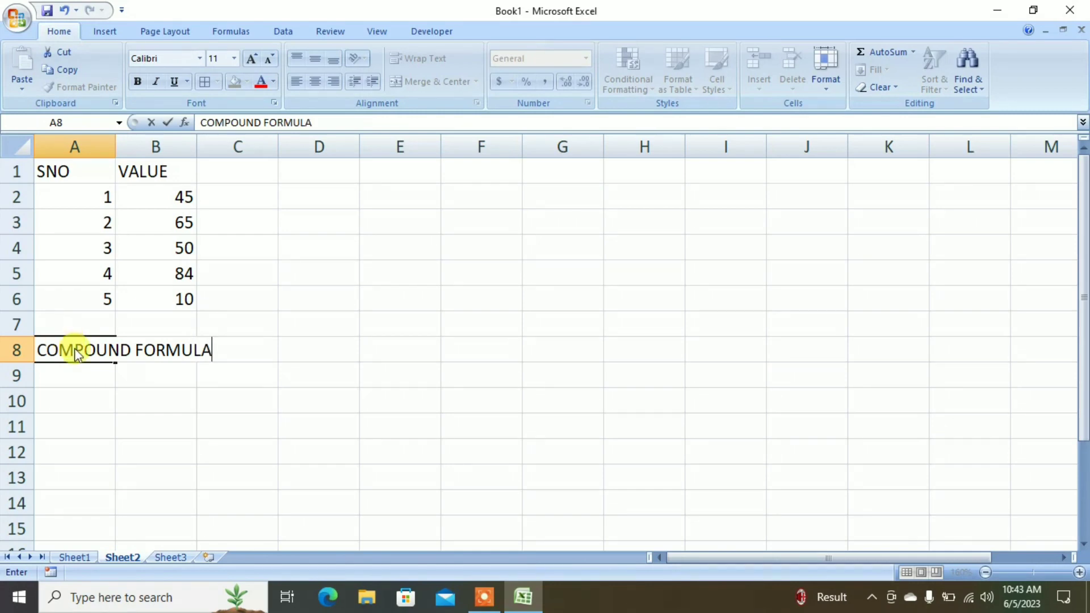
key("Return")
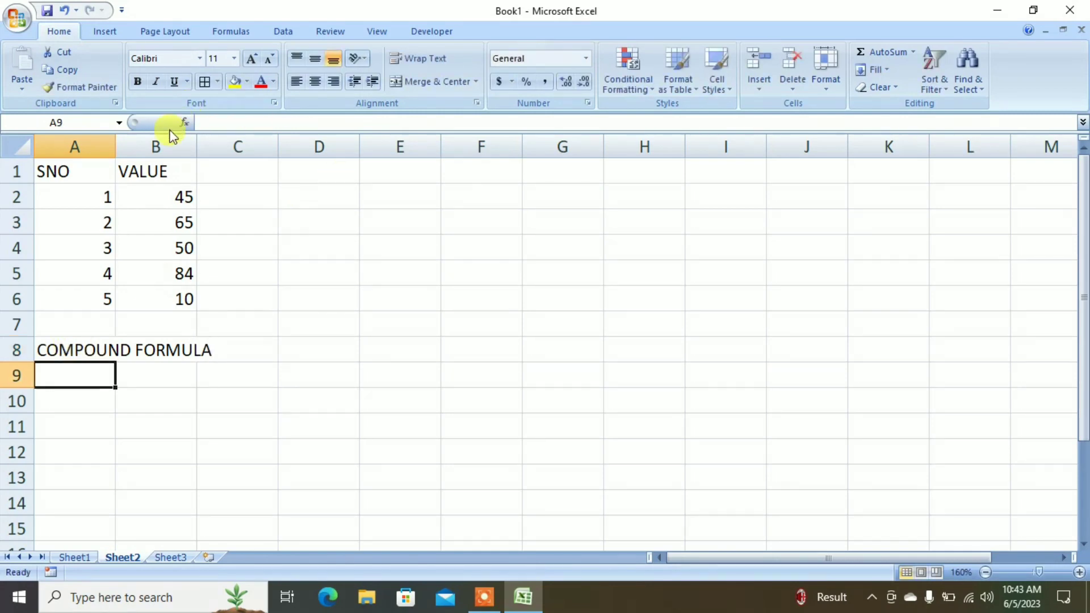
left_click_drag(118, 144, 245, 11)
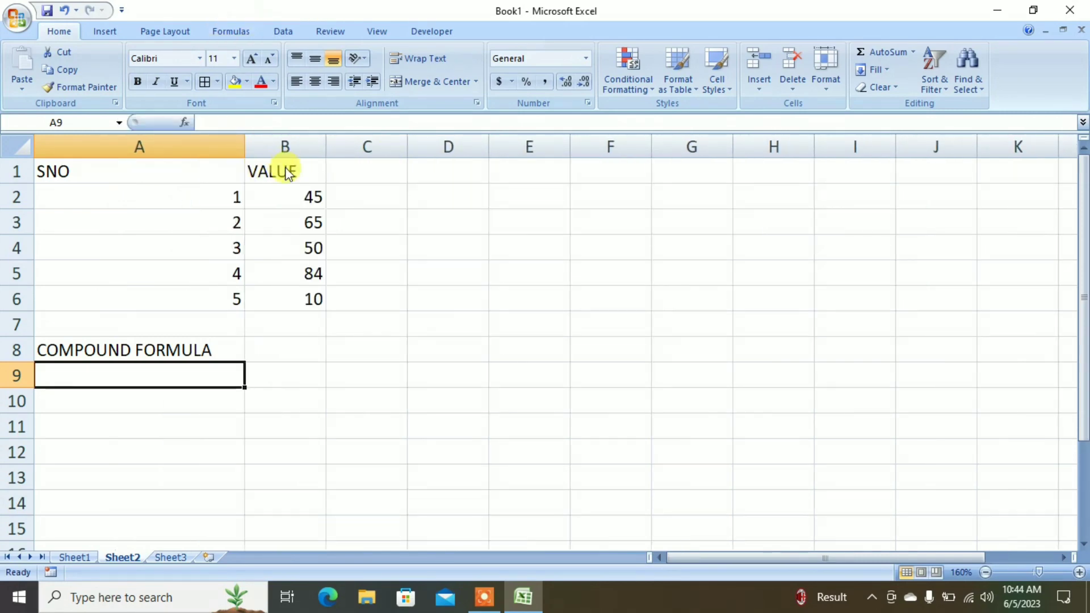
Step: Enter the formula ="TOTAL VALUE="&SUM(B2:B6) in cell B8 to join a text label with the sum of the values
left_click(269, 354)
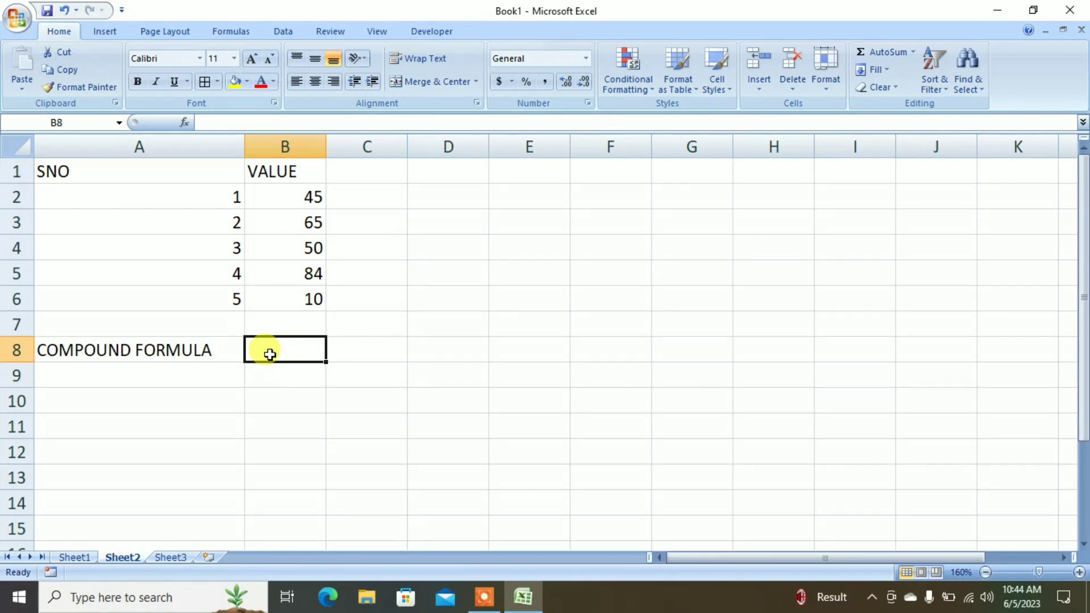
type("=")
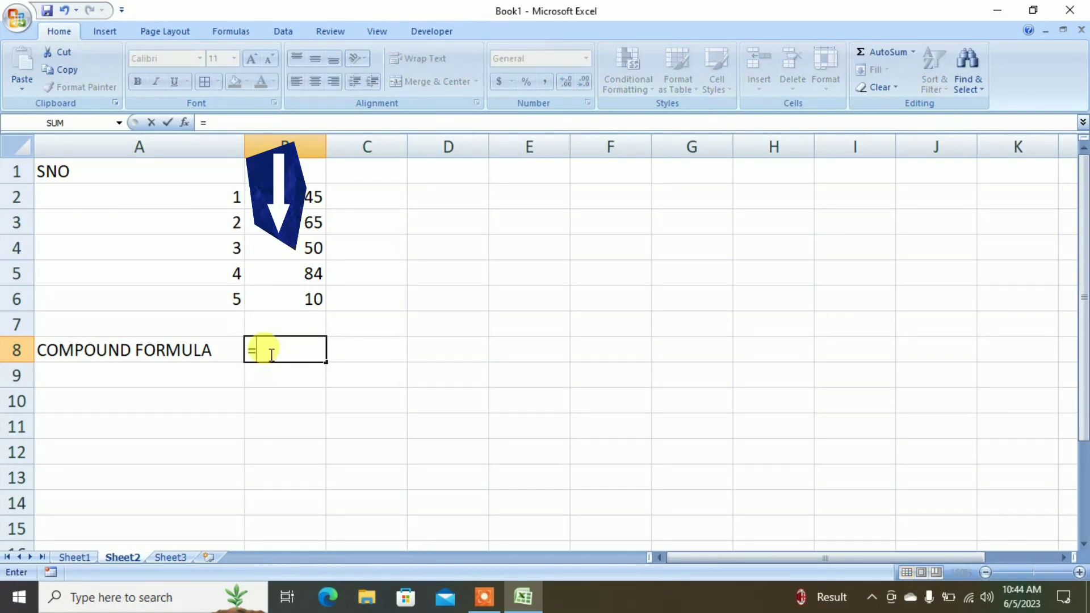
type("\"TOT")
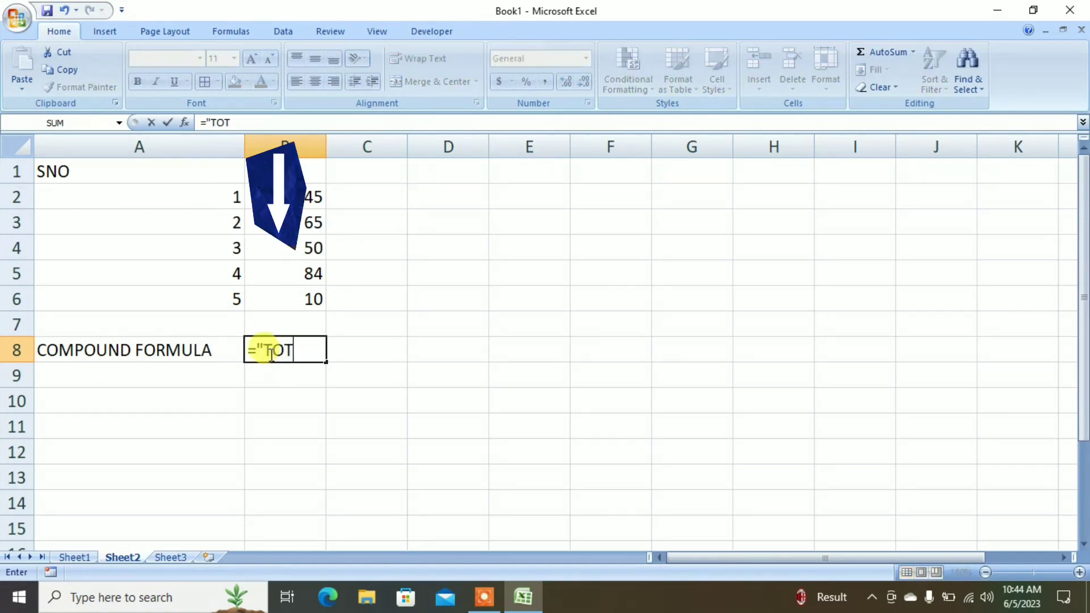
type("AL VALUE")
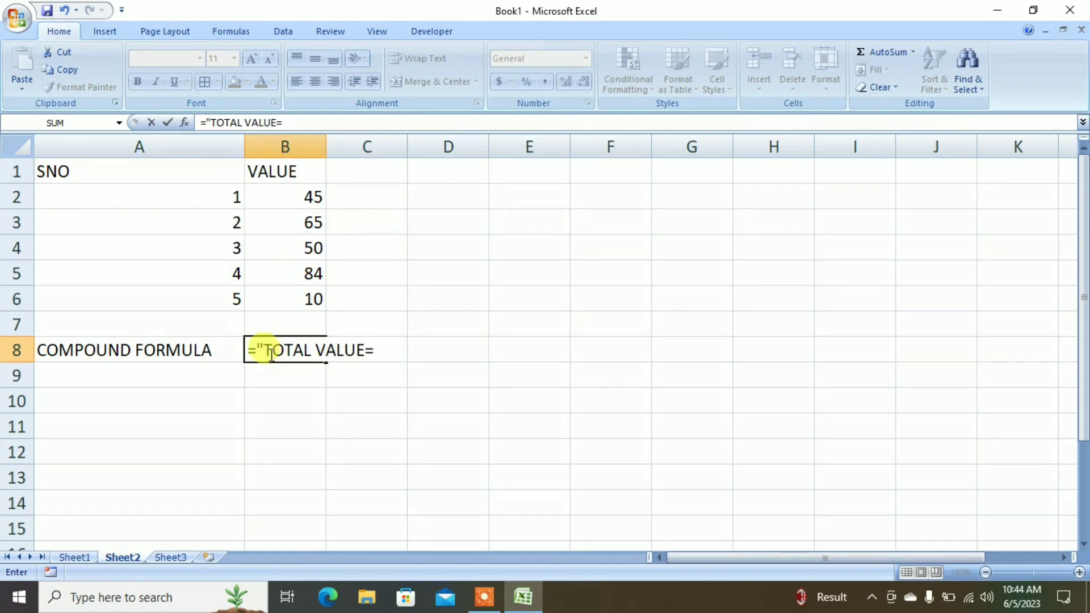
type("=\"&SUM")
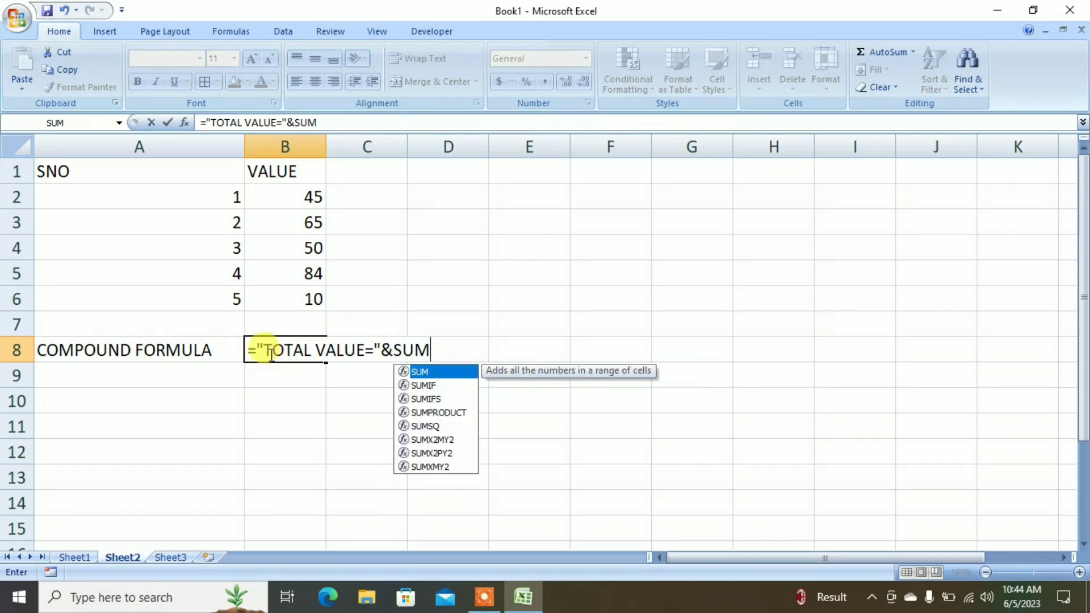
type("(")
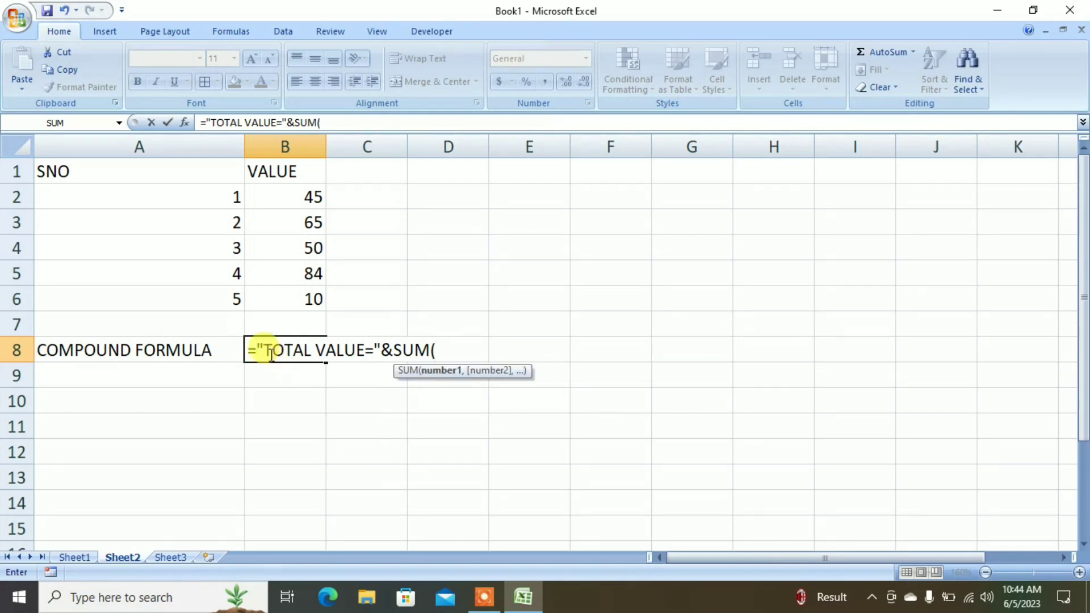
left_click_drag(299, 197, 307, 294)
type(")")
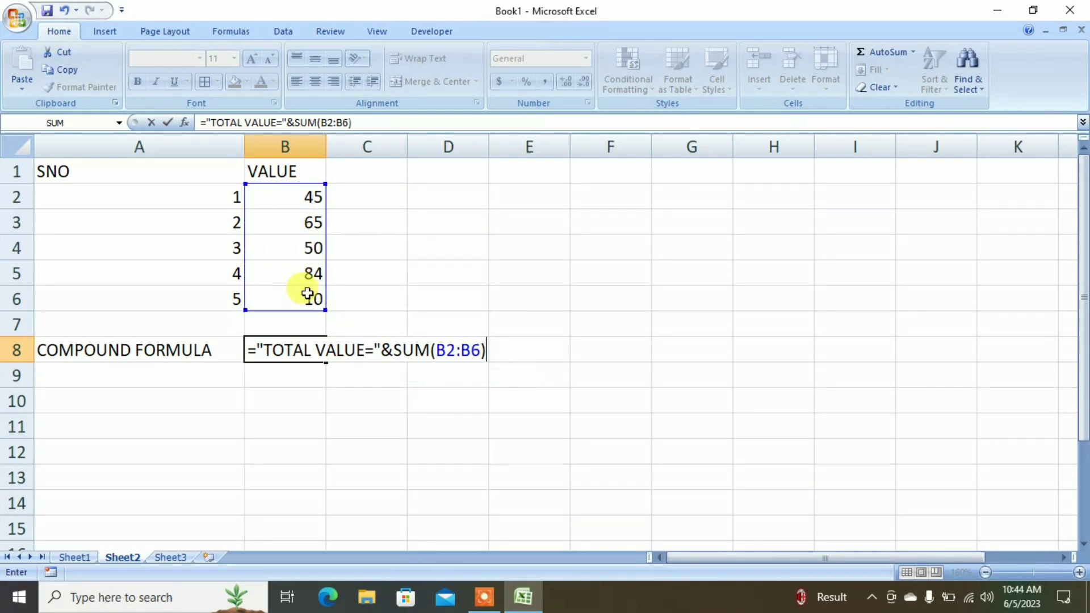
key("Return")
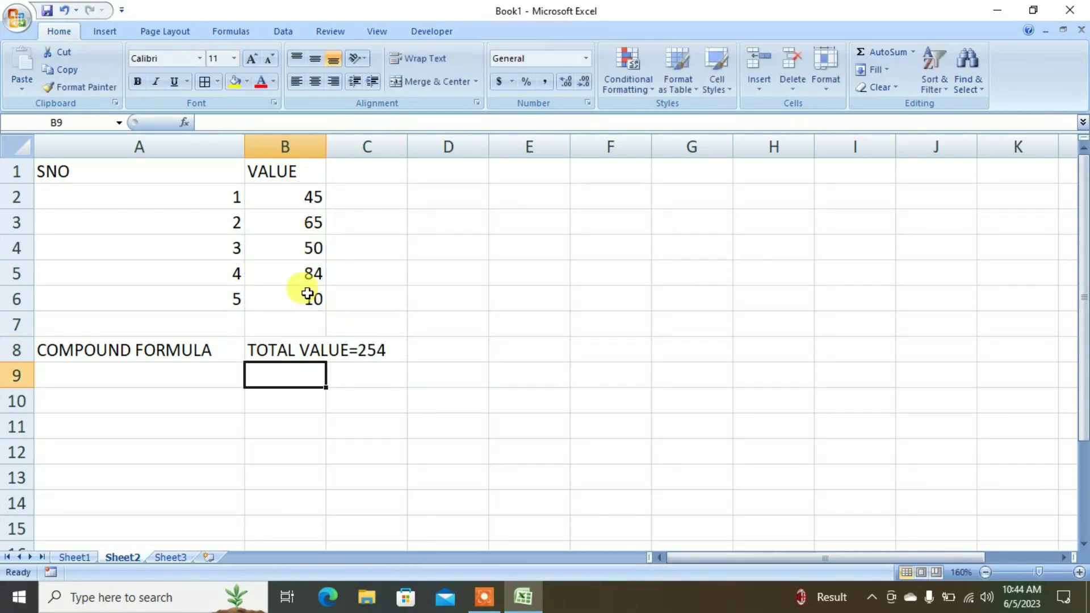
Step: Extend the formula in cell B8 after the SUM part with the joined text label &"AVERAGE="
left_click(280, 351)
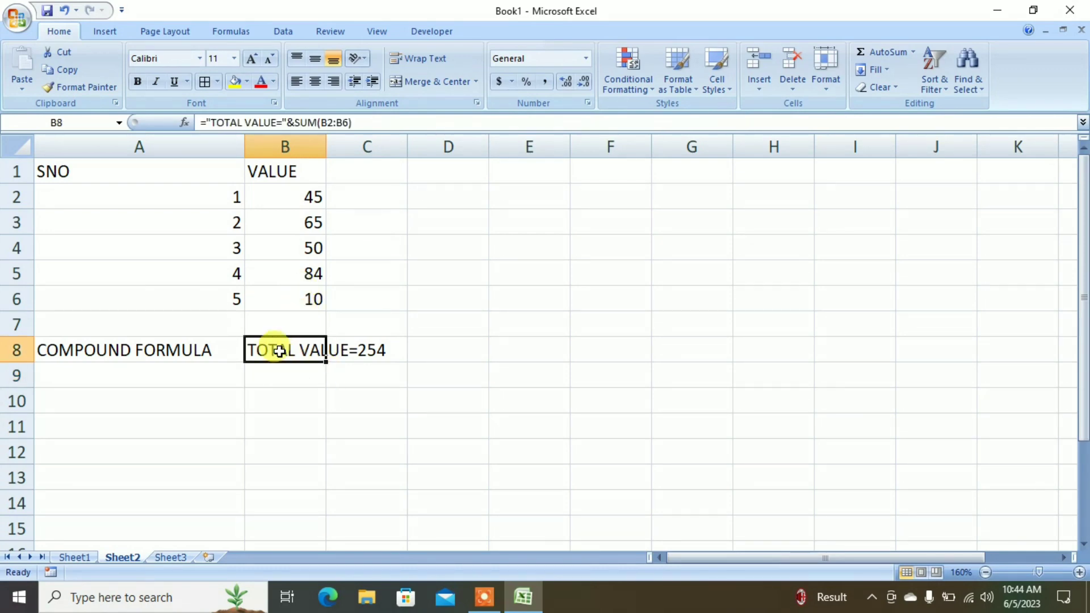
left_click(388, 123)
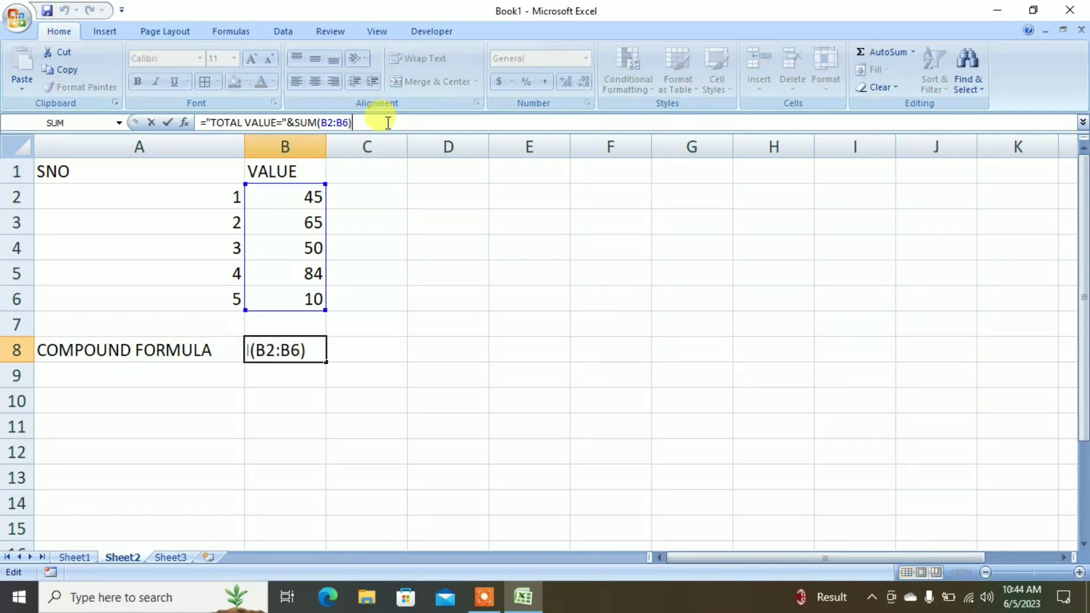
type("&\"AVERA")
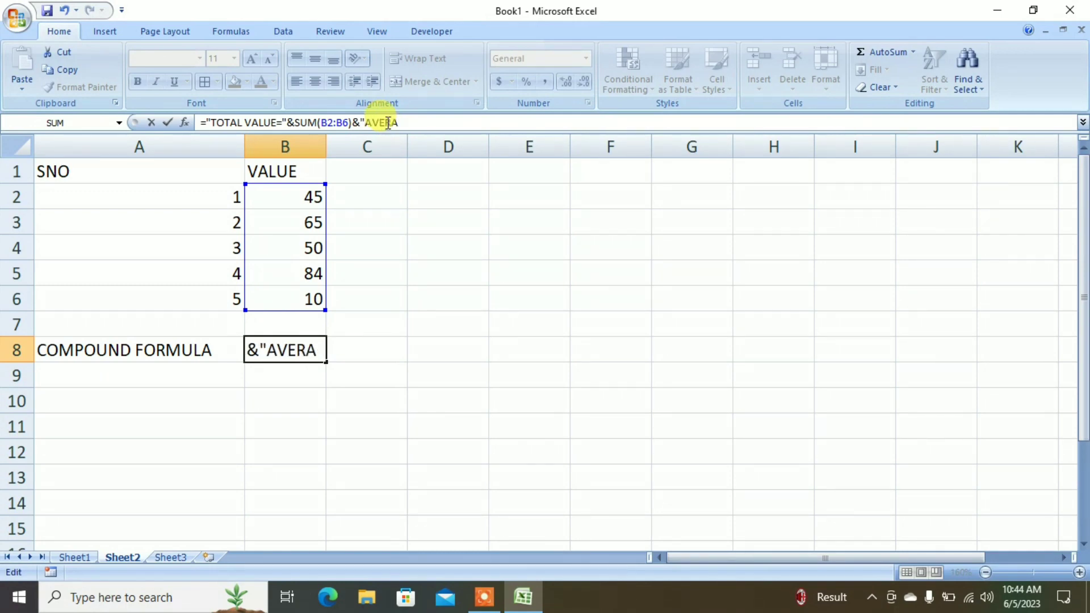
type("GE=\"")
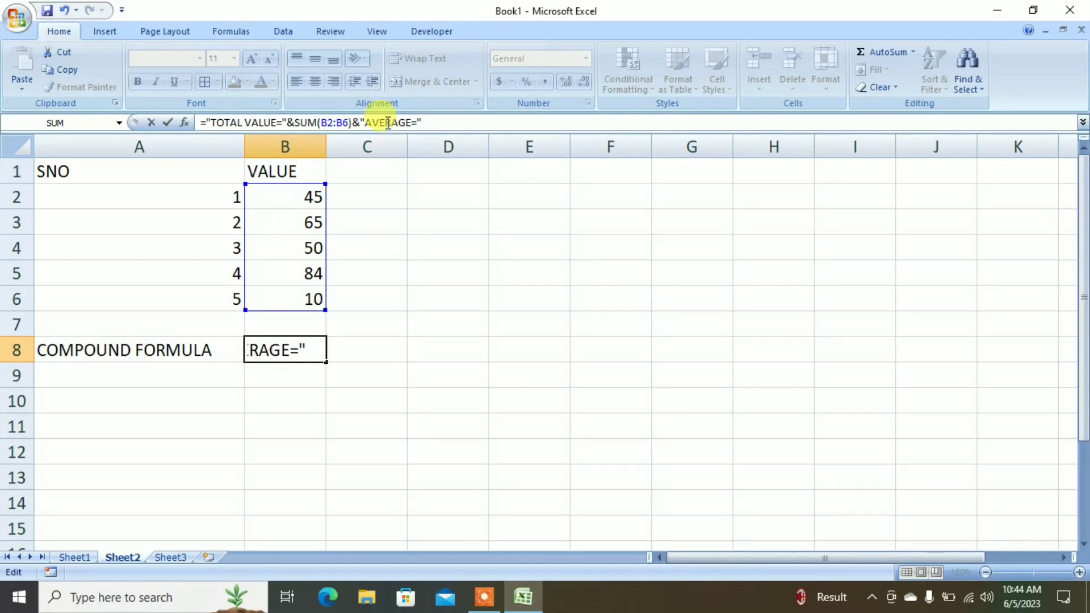
Step: Append &AVERAGE(B2:B6) after the "AVERAGE=" label in the B8 formula and enter it
type("&A")
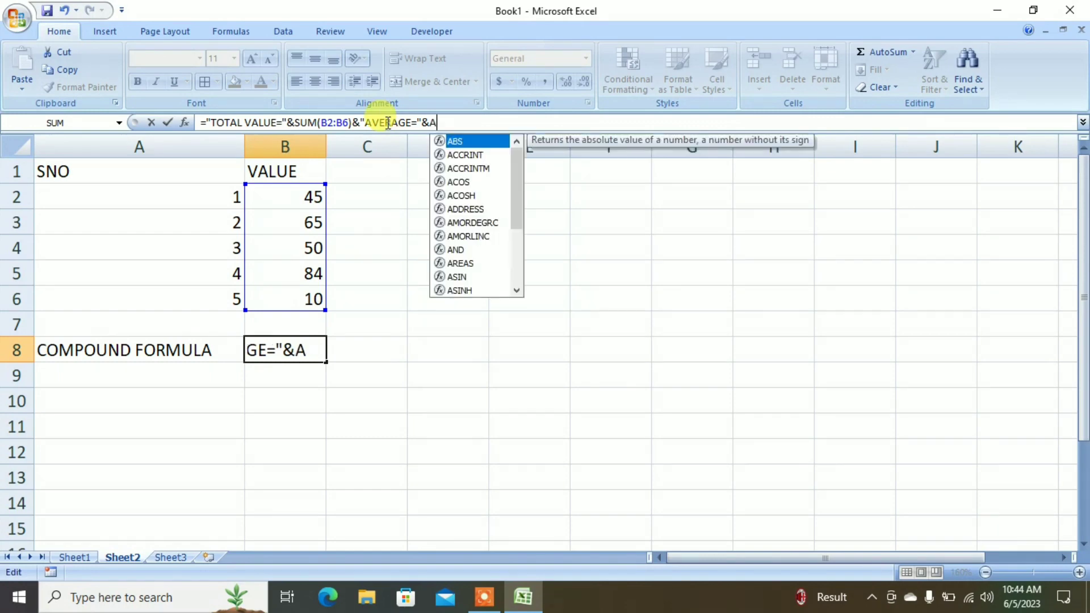
type("VRAGE")
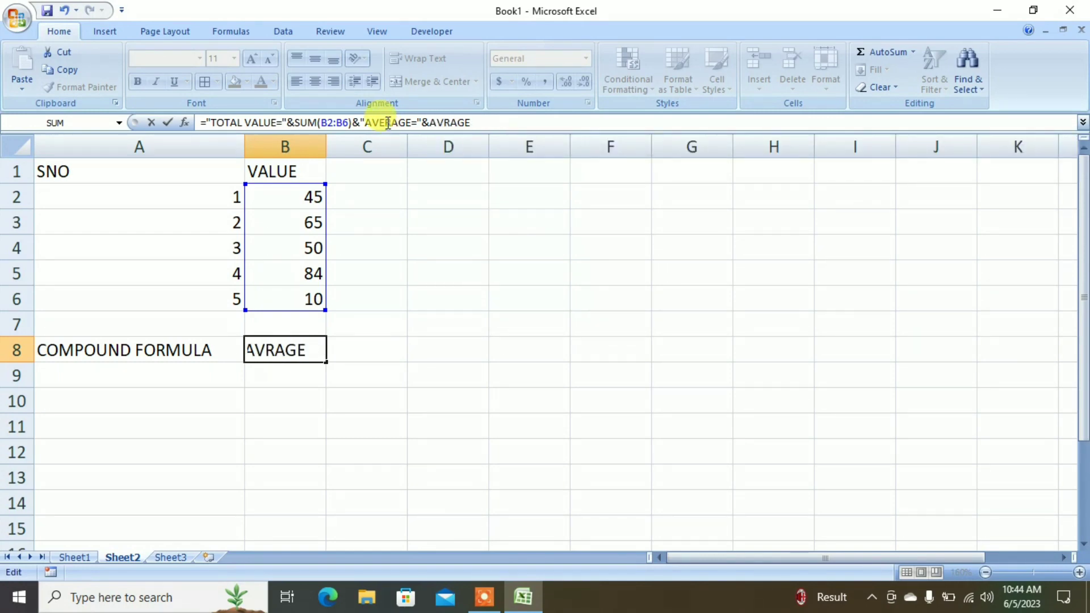
key("BackSpace")
key("BackSpace")
key("BackSpace")
key("BackSpace")
type("ERA")
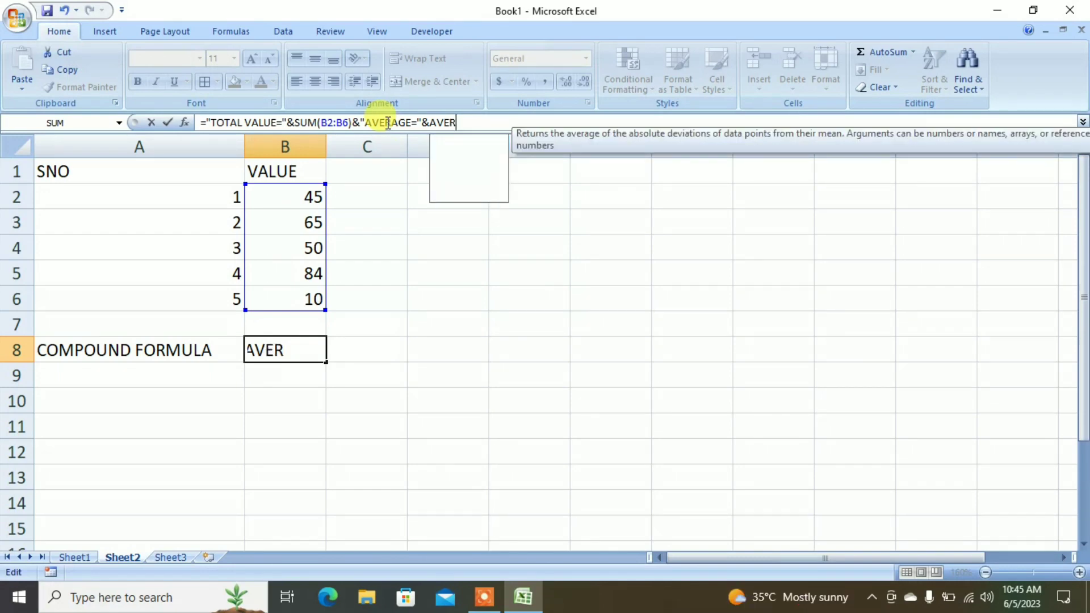
type("GE(")
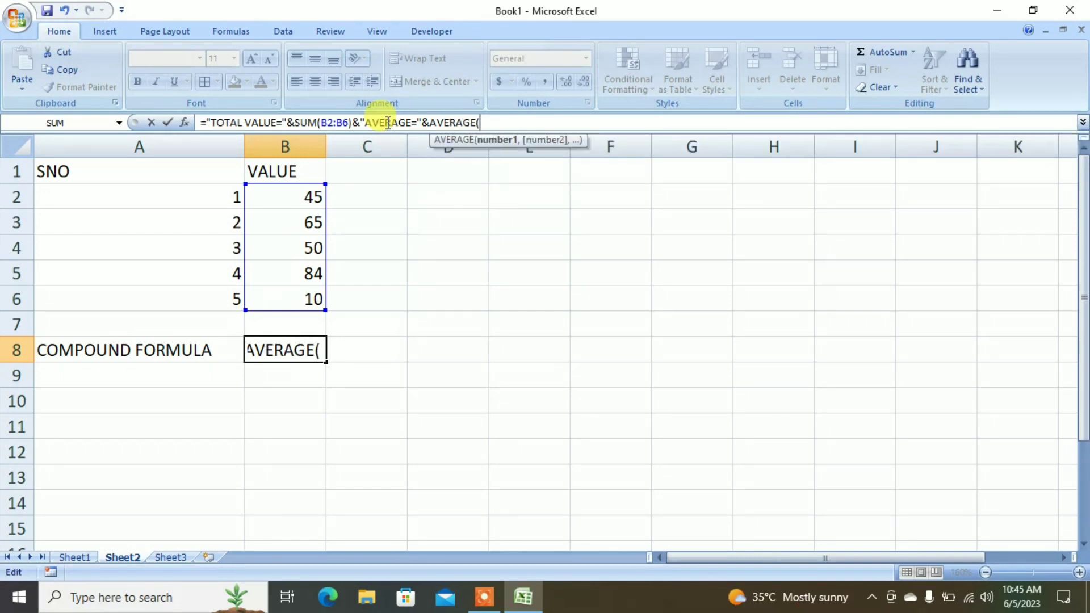
left_click_drag(279, 198, 282, 291)
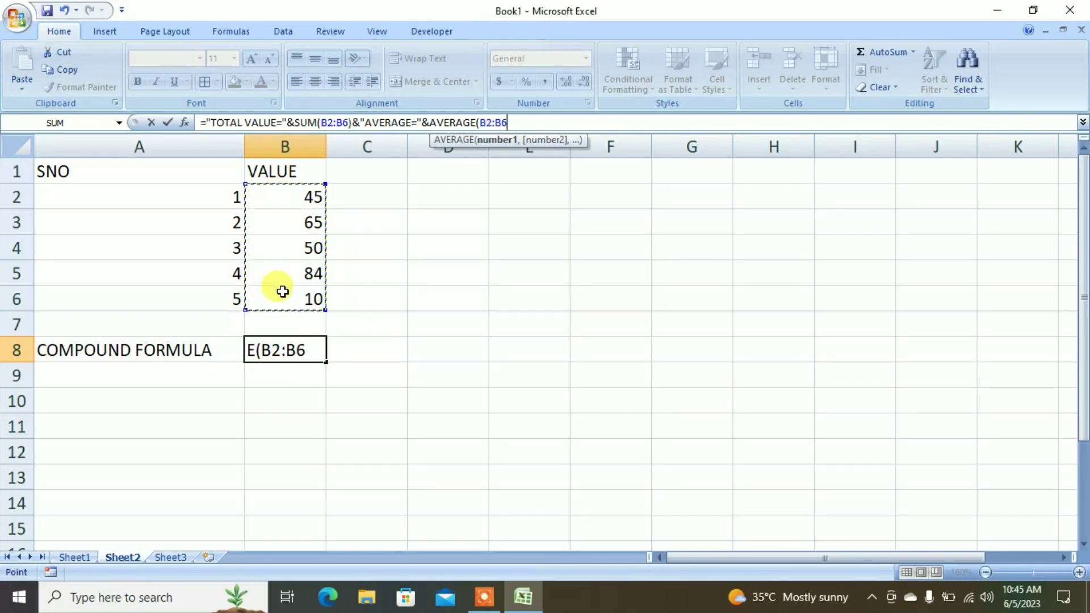
type(")")
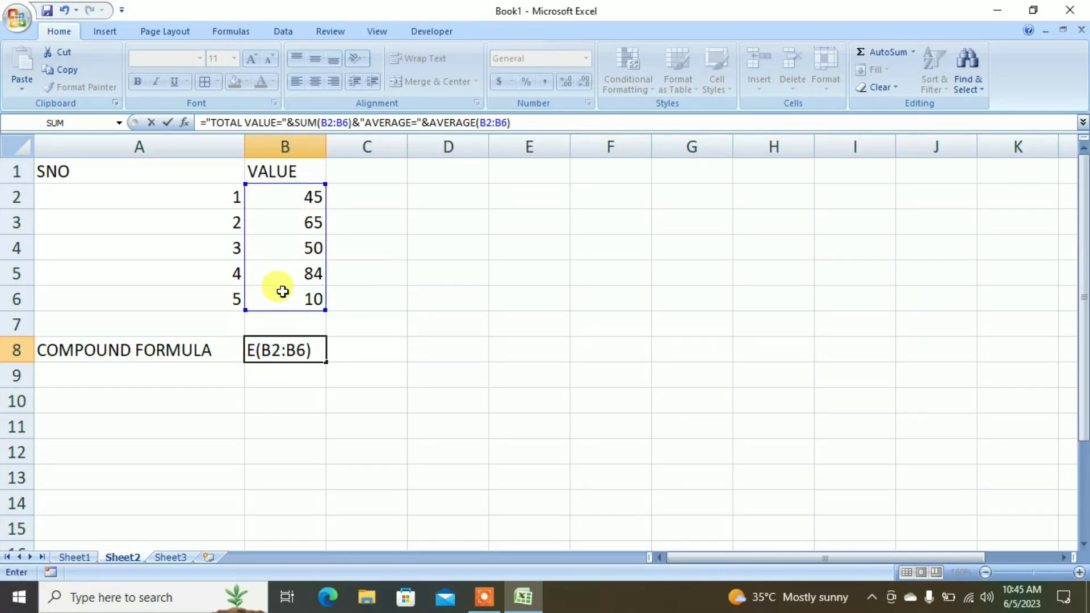
key("Return")
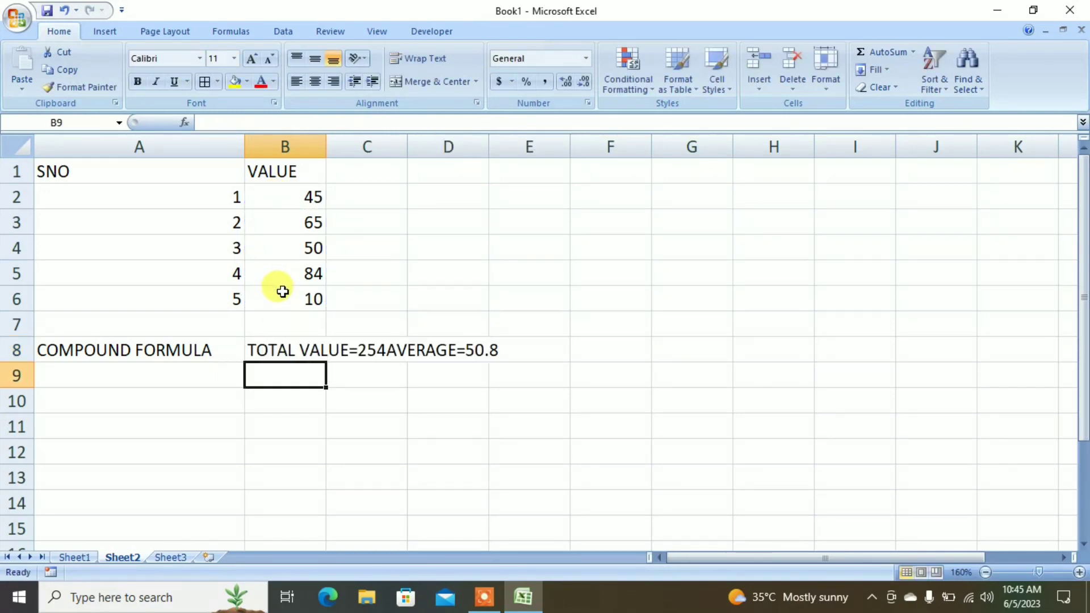
Step: Extend the B8 formula with &"HIGHEST VALUE="&MAX(B2:B6), followed by an ampersand and an opening quote
left_click(272, 353)
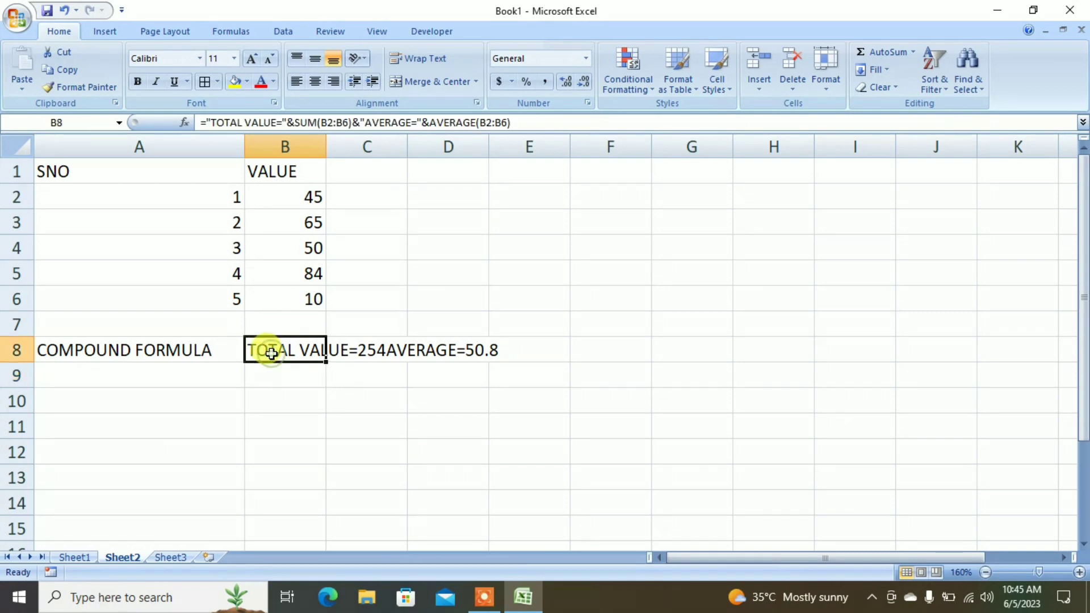
left_click(537, 123)
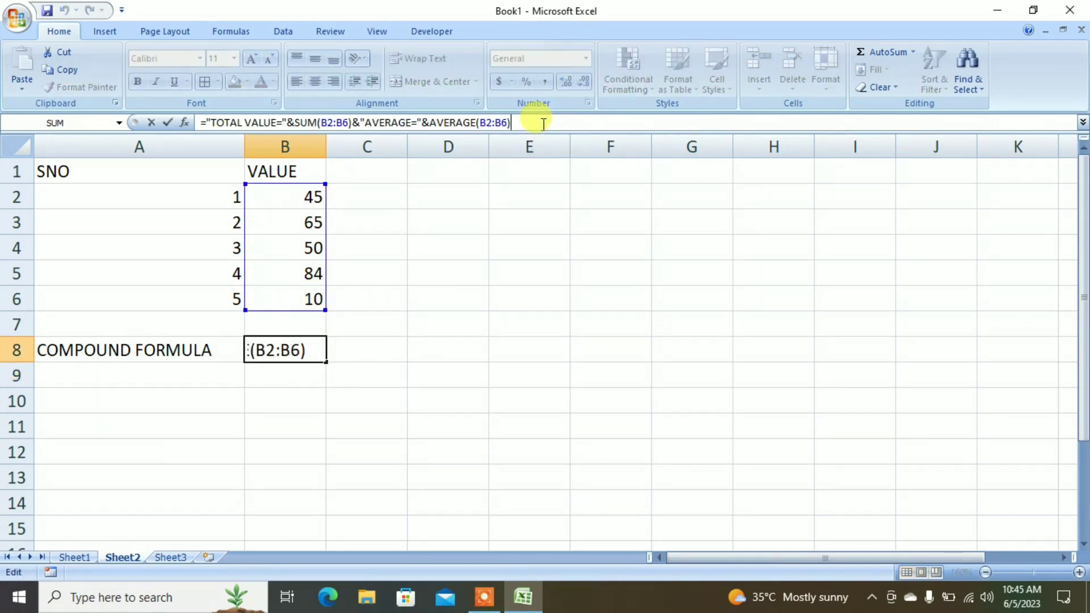
type("&")
type("\"HIGHEST VALUE")
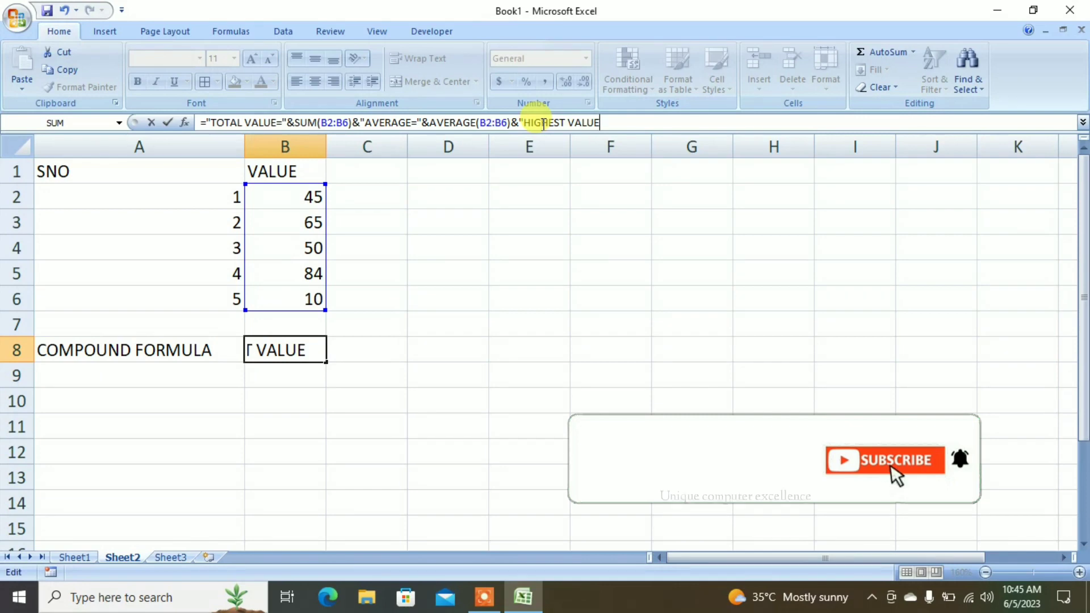
type("=\"")
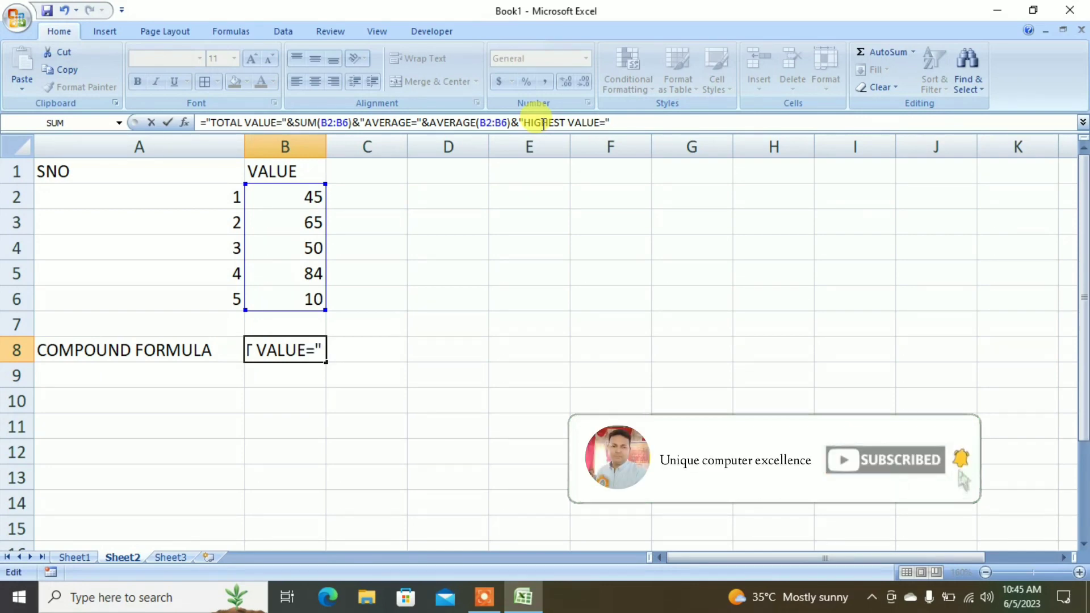
type("&M")
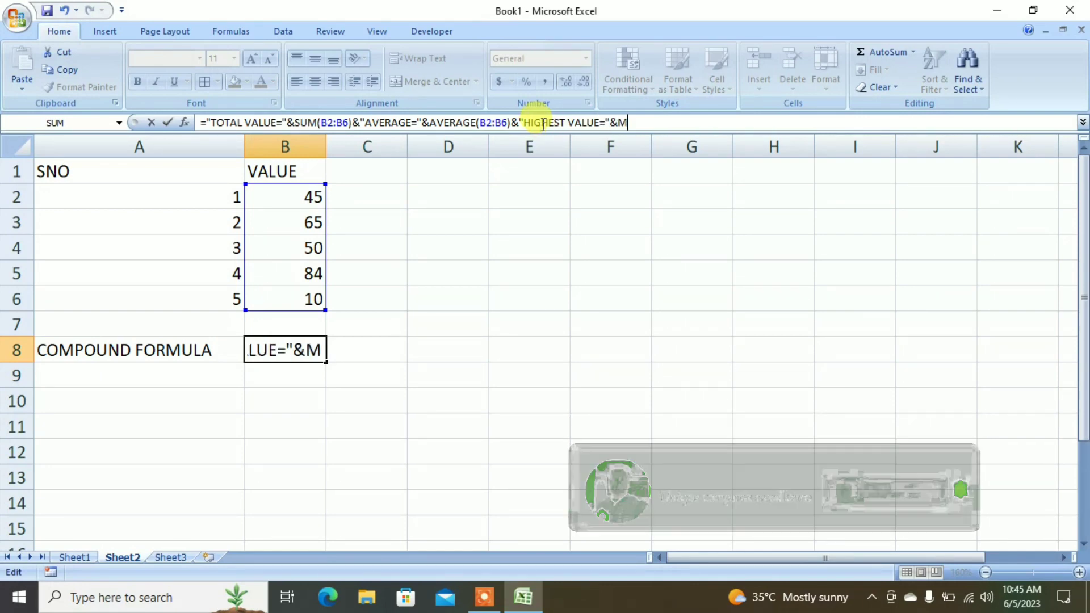
type("AX(")
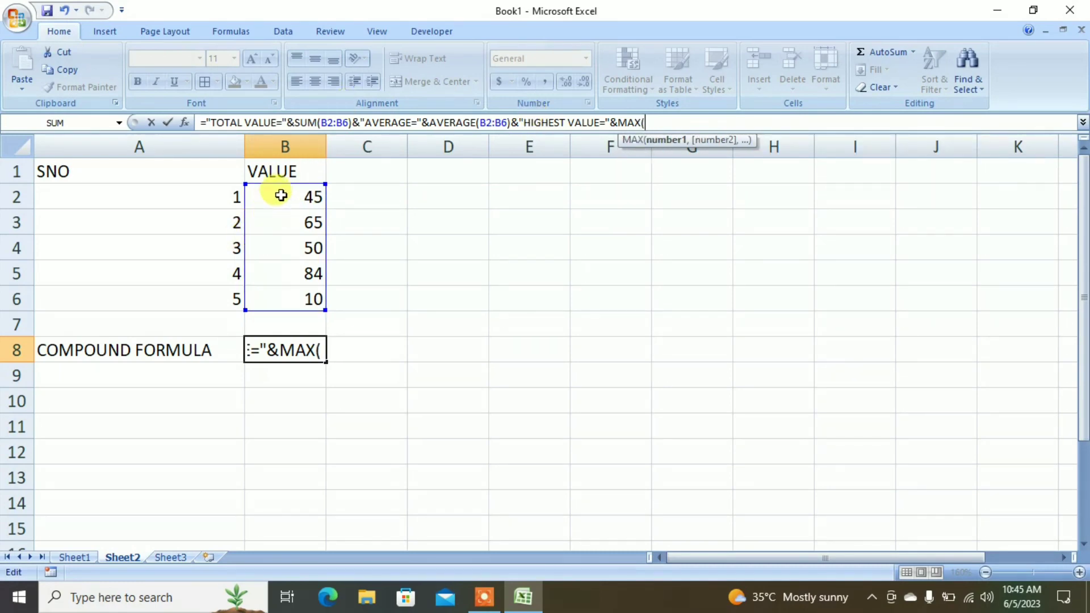
left_click_drag(281, 195, 285, 290)
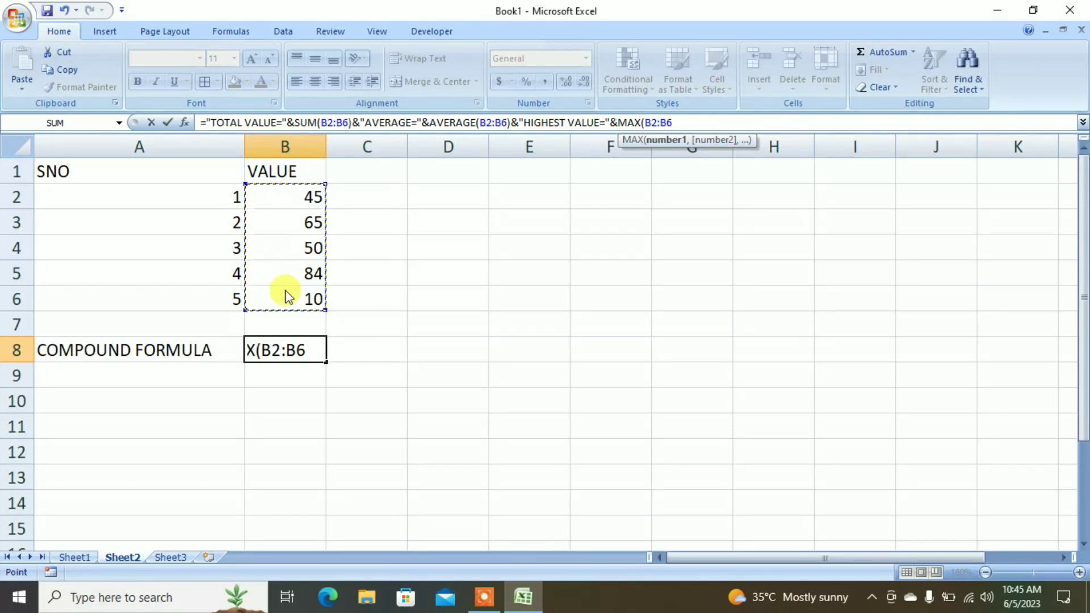
type(")&\"")
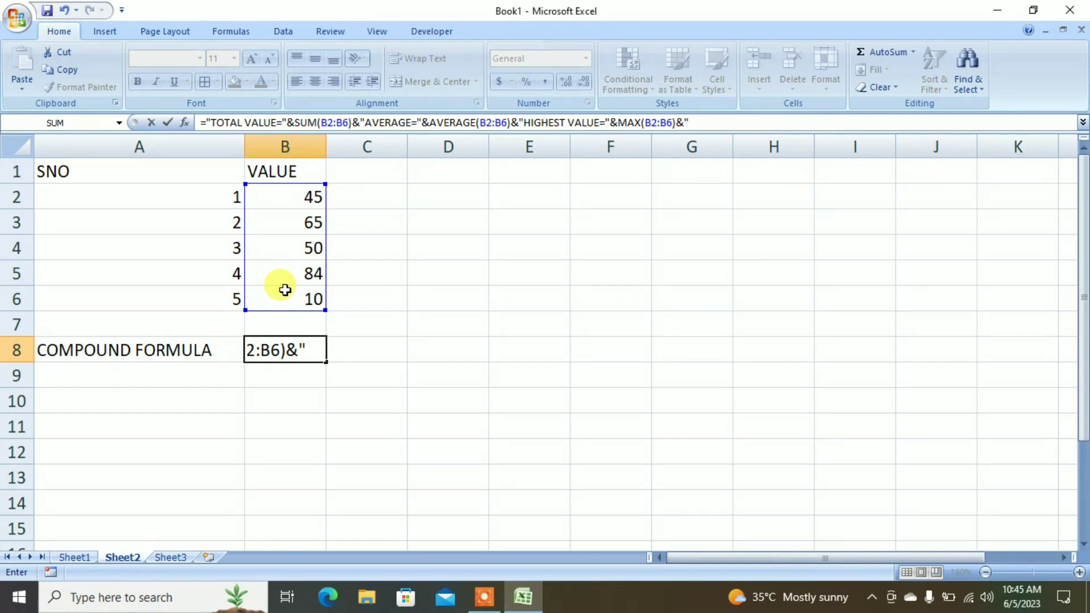
Step: Complete the B8 formula with the label LOWEST VALUE= joined to MIN(B2:B6), and enter it
type("LOWEST VALUE")
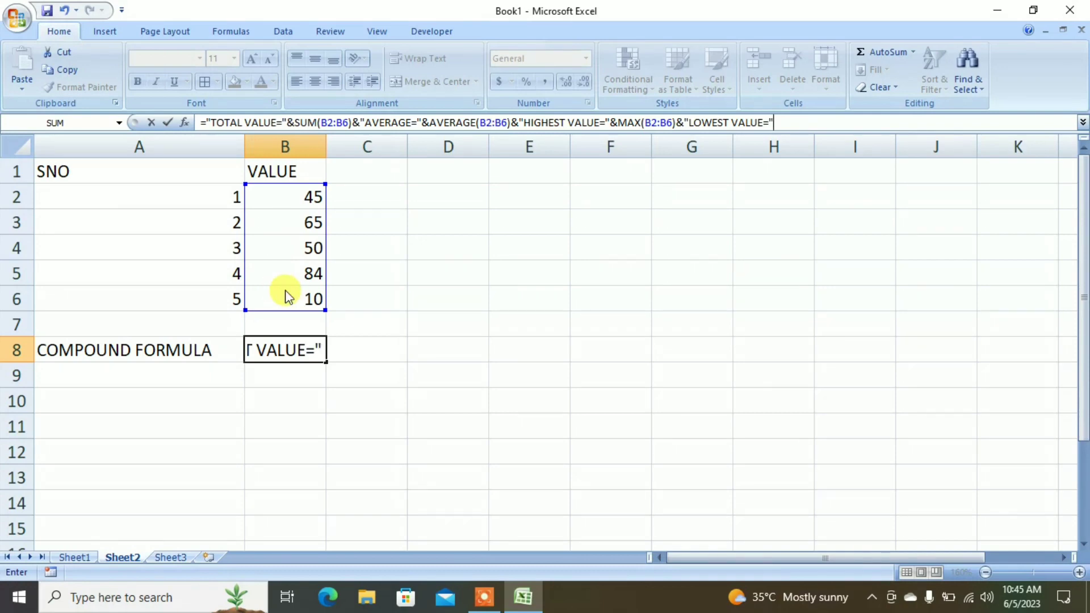
type("=\"&")
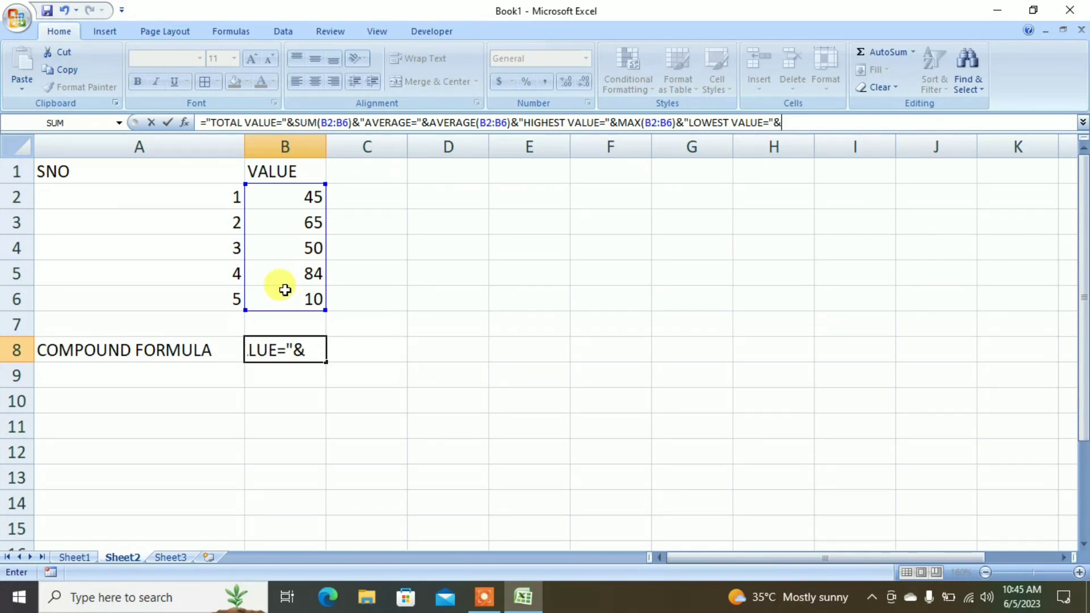
type("MIN")
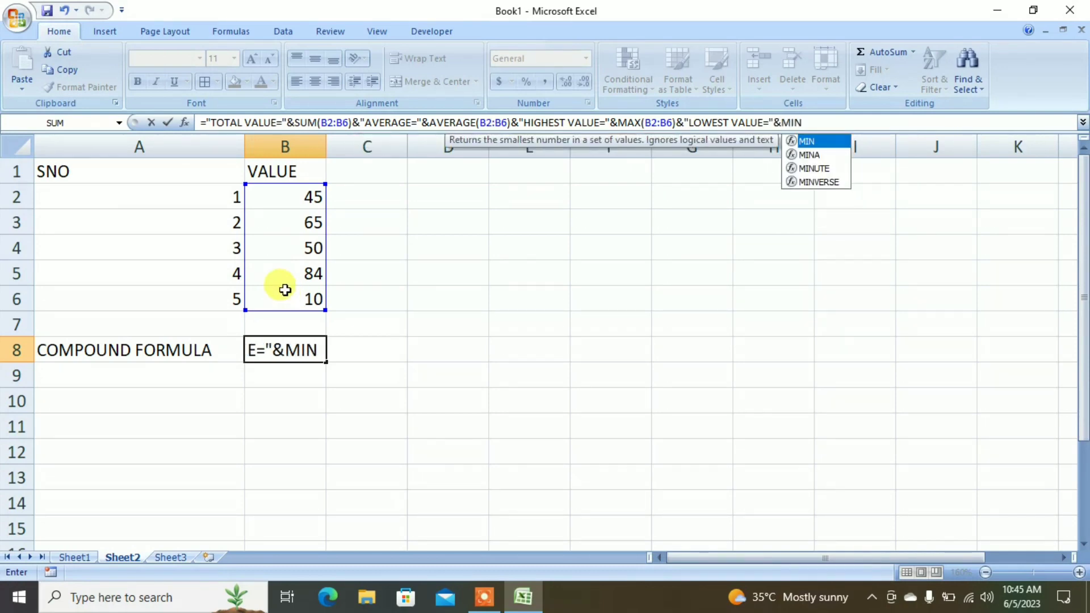
type("(")
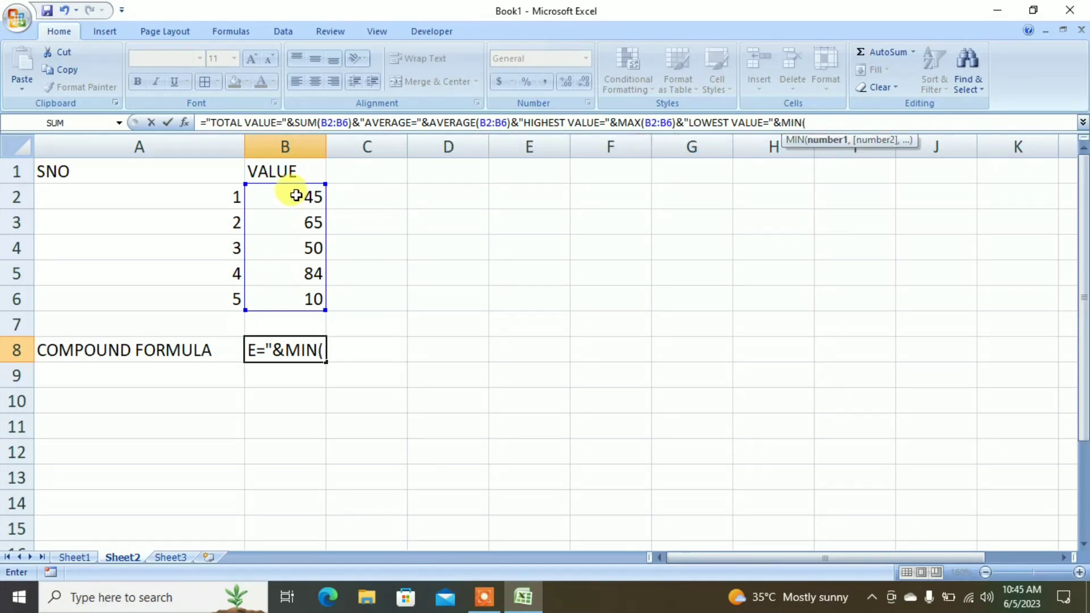
left_click_drag(296, 196, 299, 295)
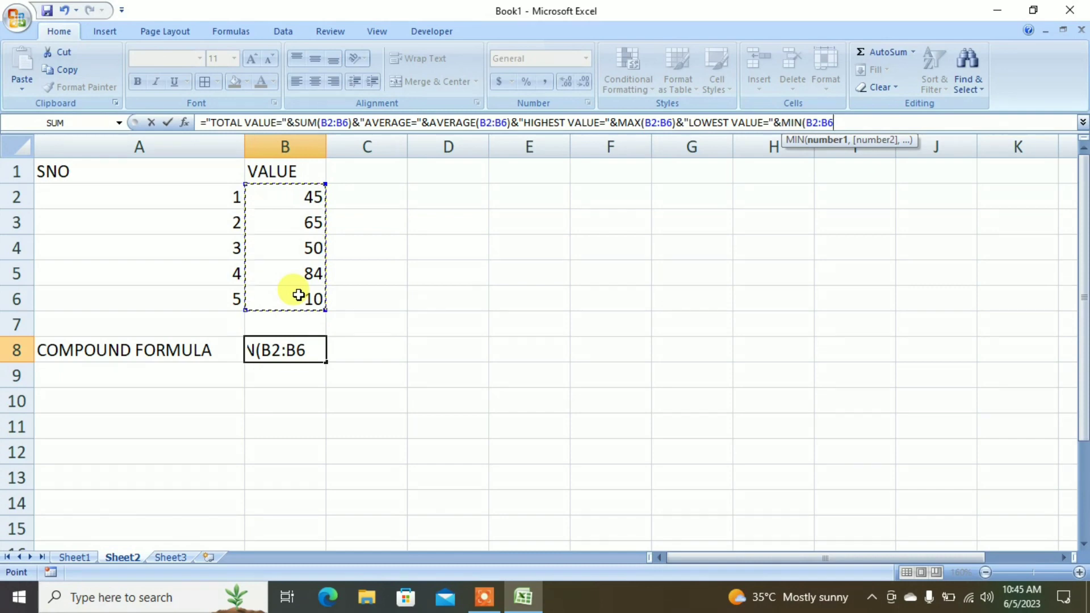
type(")")
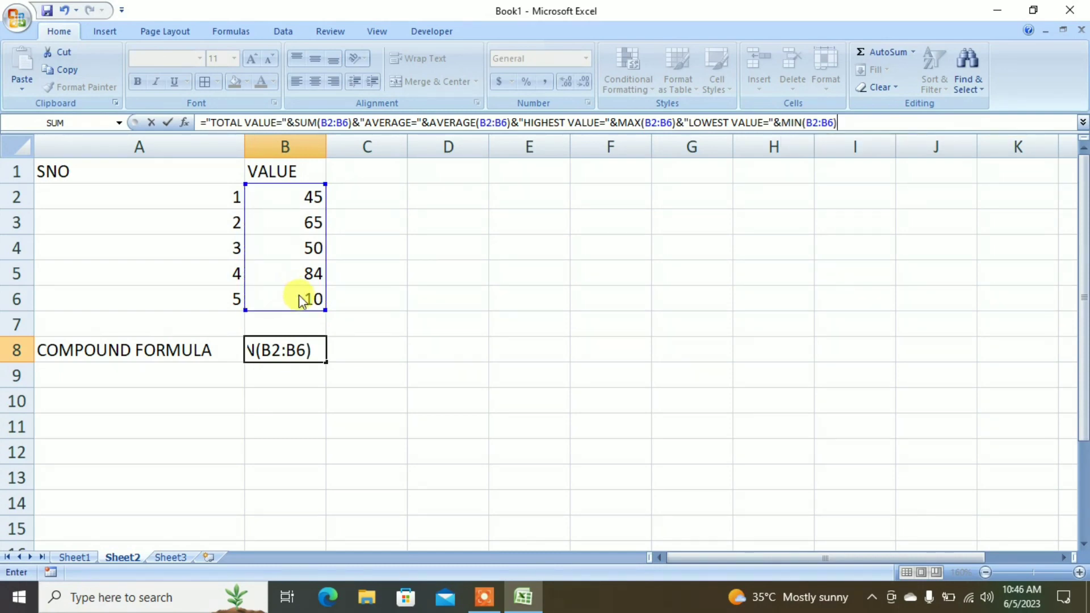
key("Return")
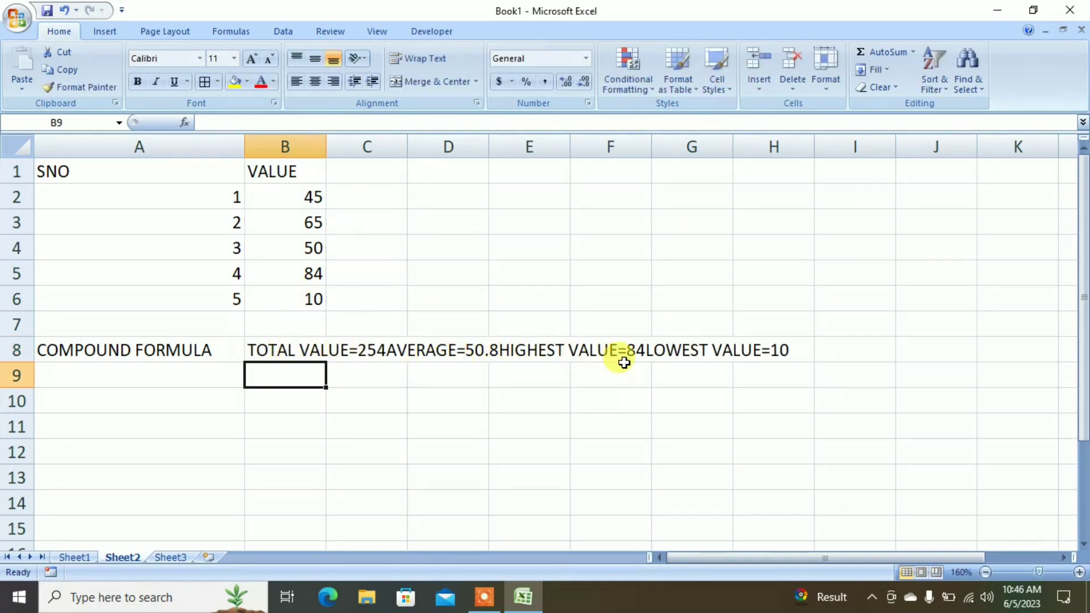
scroll(624, 363, "right", 10)
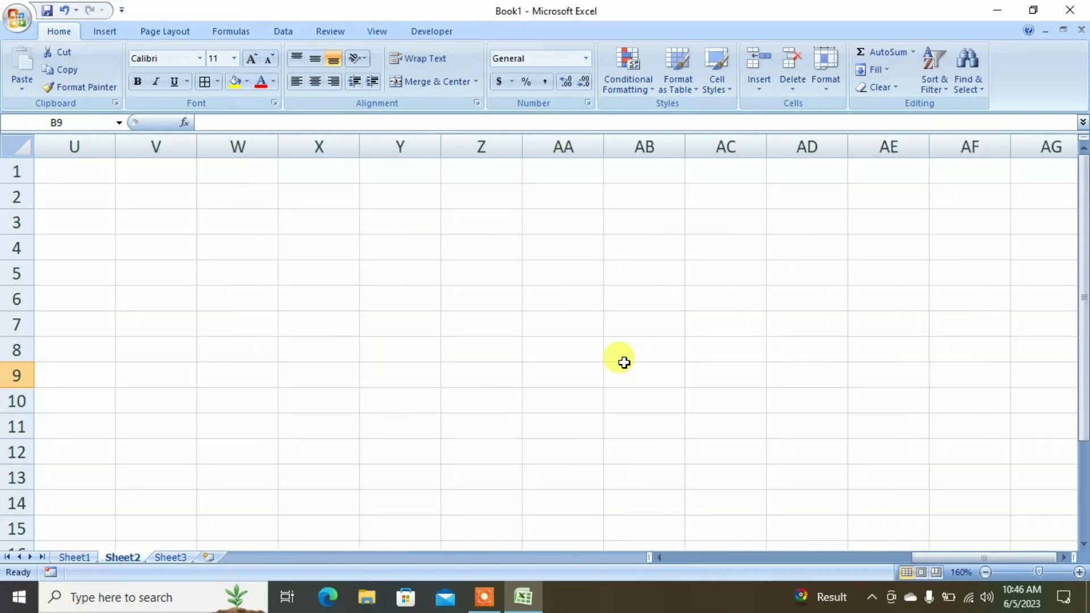
key("Home")
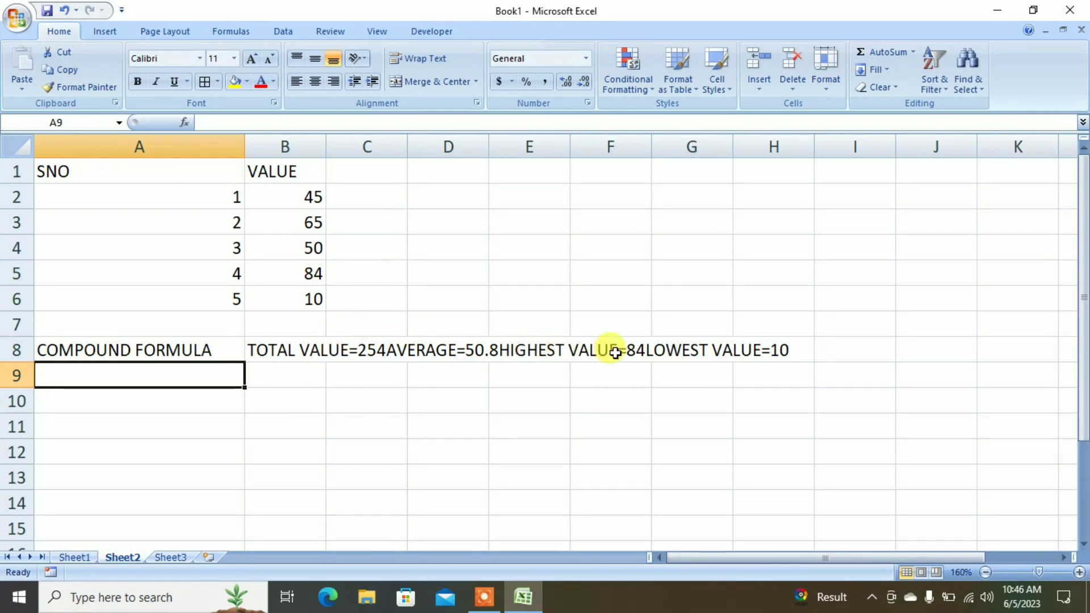
Step: Insert a WordArt title in the red-outlined style with the text "COMPOUND FORLMULA"
left_click(101, 32)
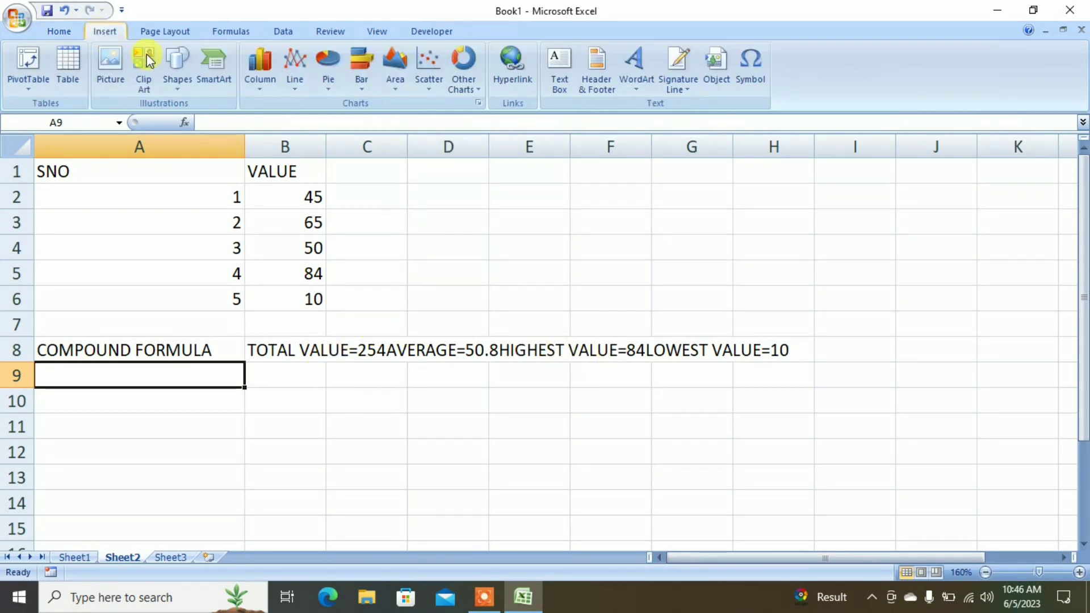
left_click(637, 76)
left_click(693, 120)
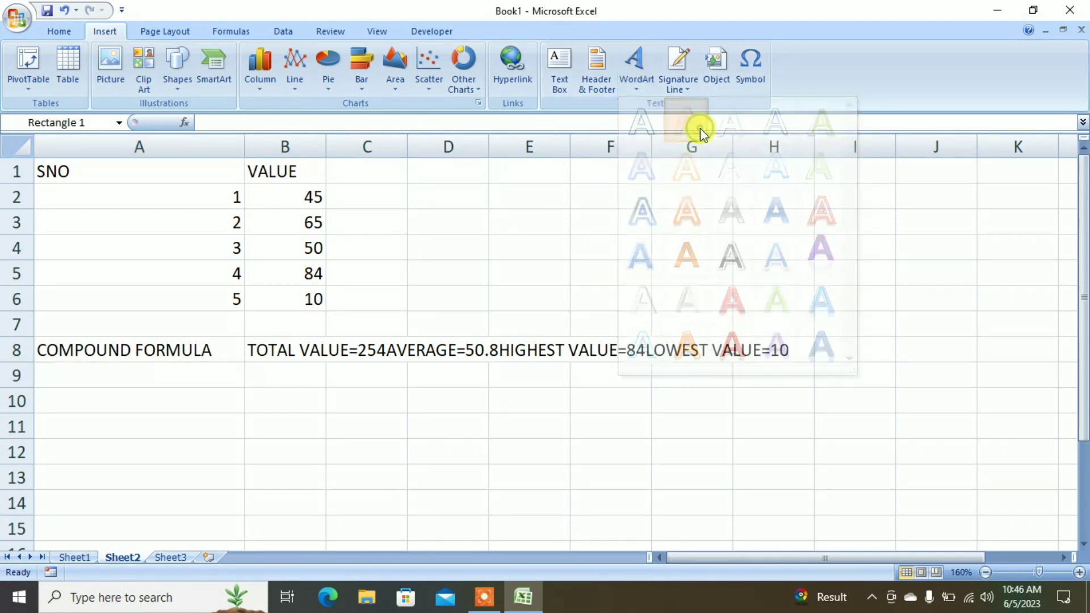
type("COMP")
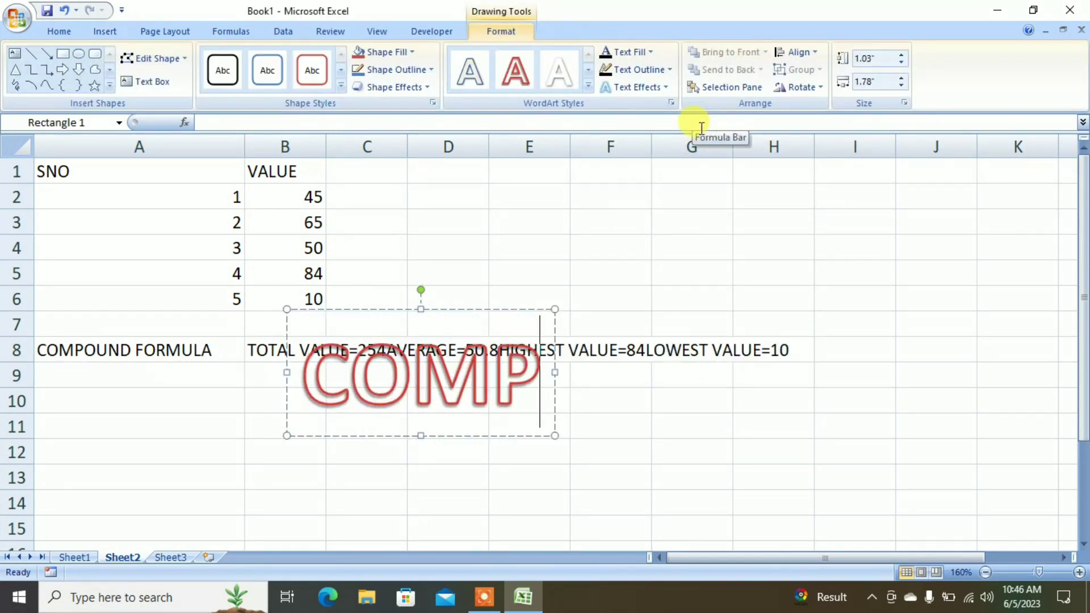
type("OUND")
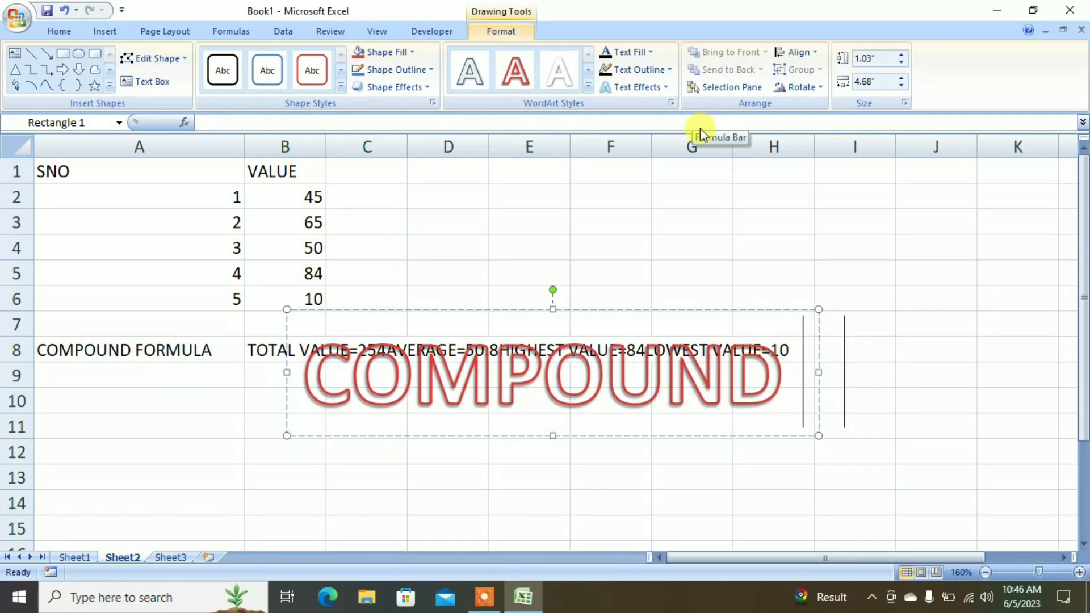
type(" FORLM")
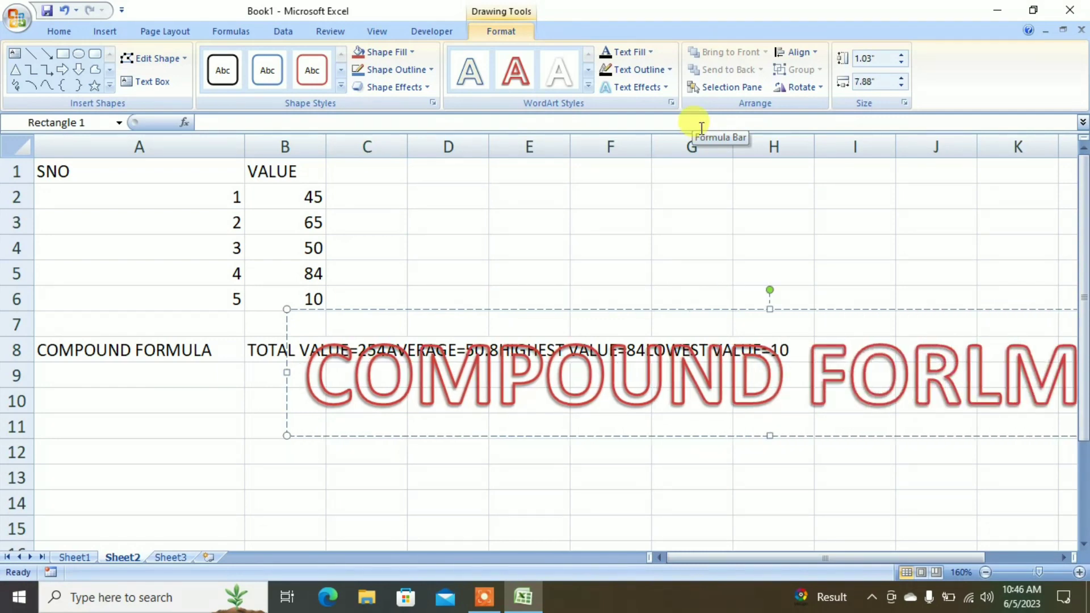
Step: Shrink the WordArt title's font until its box is about 0.65" high and 4.75" wide
left_click(713, 436)
key("ctrl+[")
key("ctrl+[")
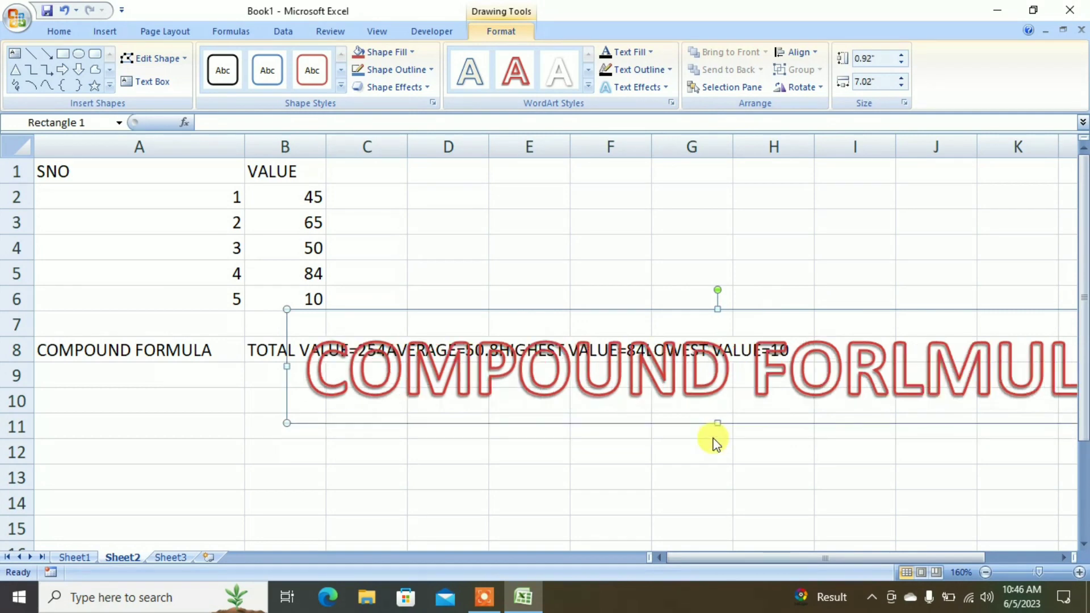
key("ctrl+[")
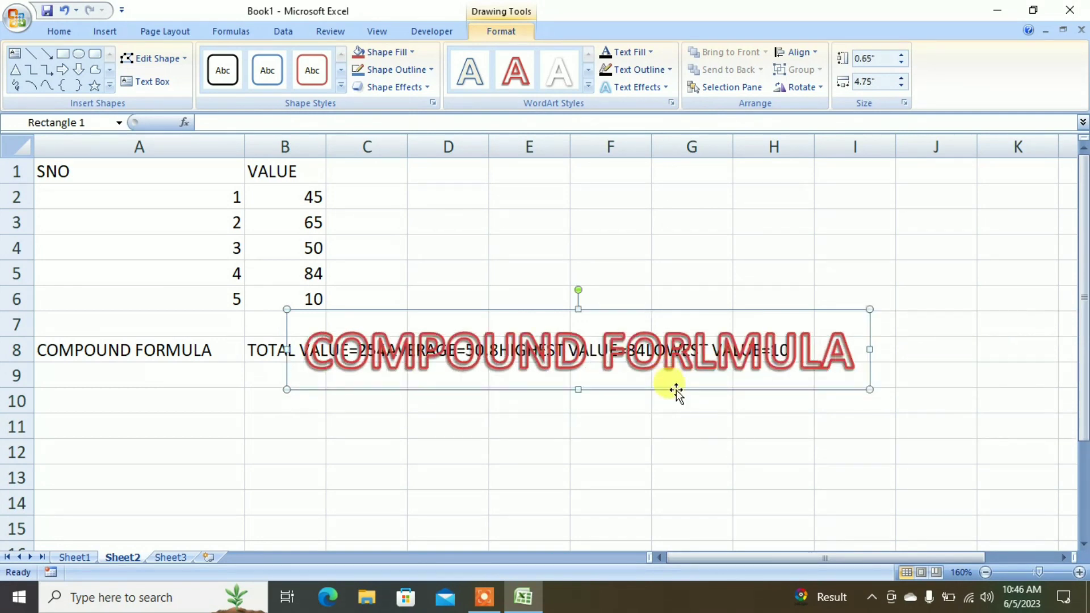
Step: Move the WordArt title into the empty area beside the value table, clear of the formula row
left_click_drag(676, 390, 747, 275)
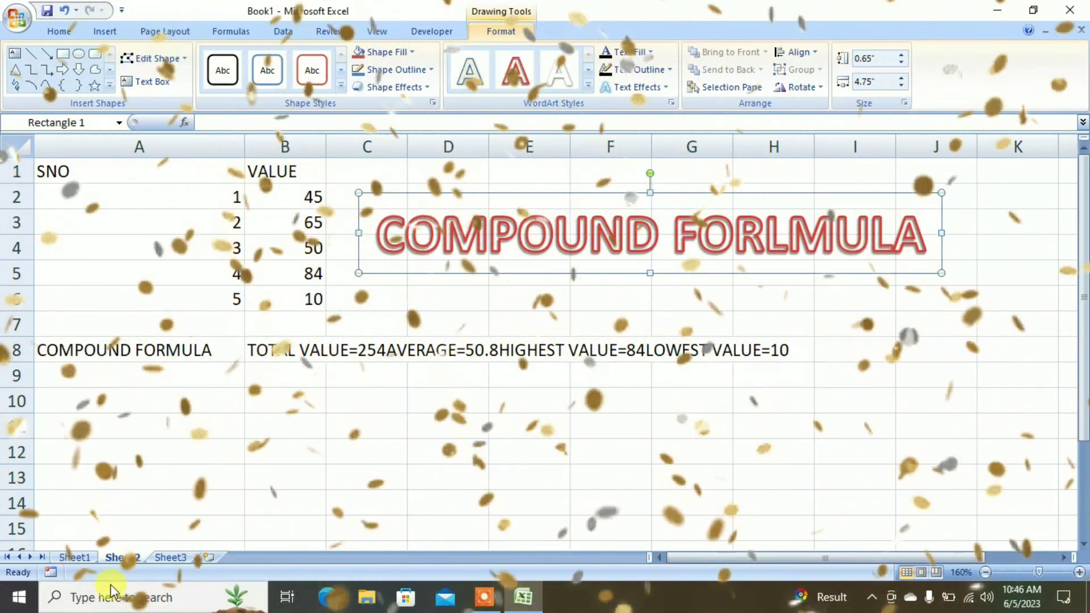
left_click(85, 563)
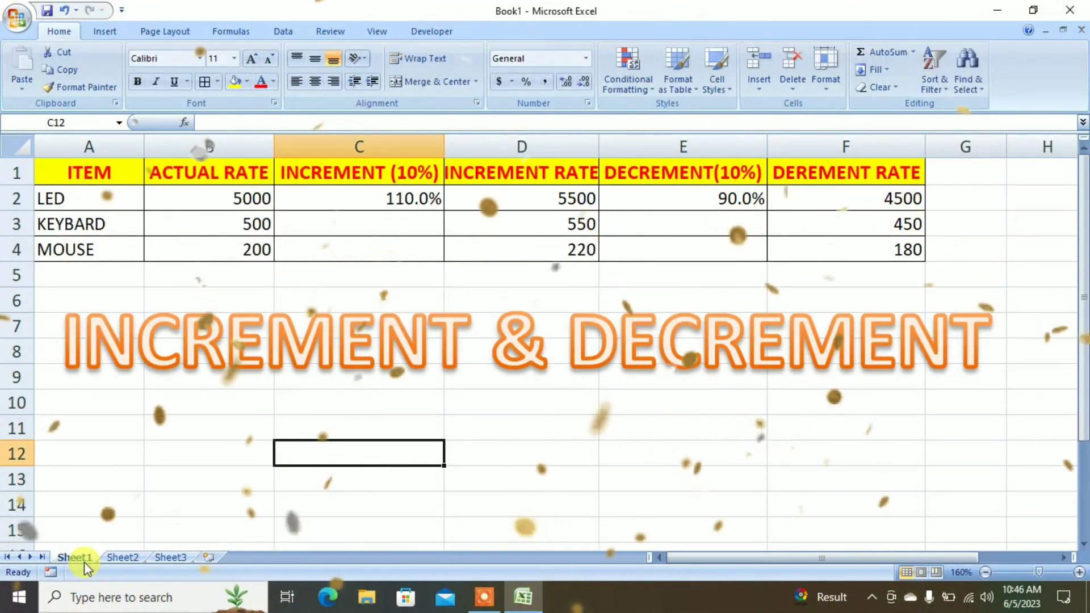
left_click(119, 558)
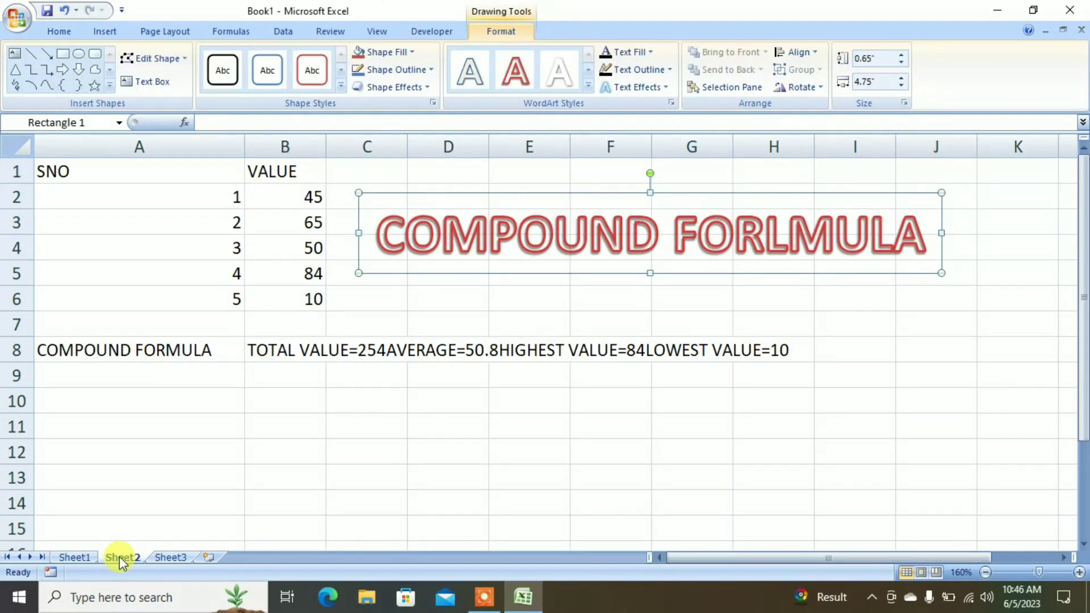
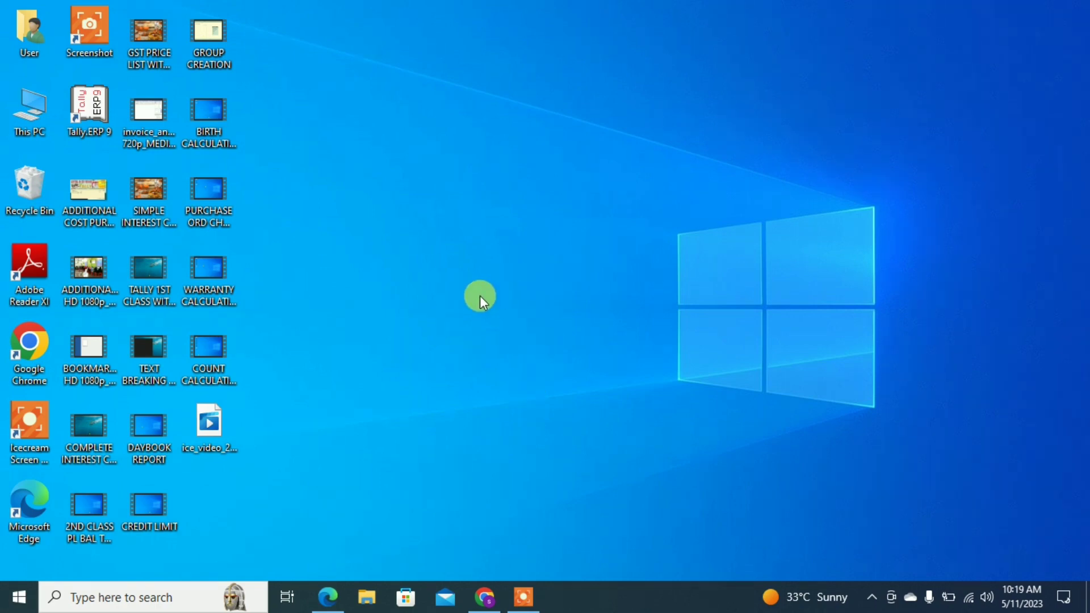
Step: Launch Microsoft Office Excel 2007 and maximize its window with the blank workbook
left_click(160, 597)
type("e")
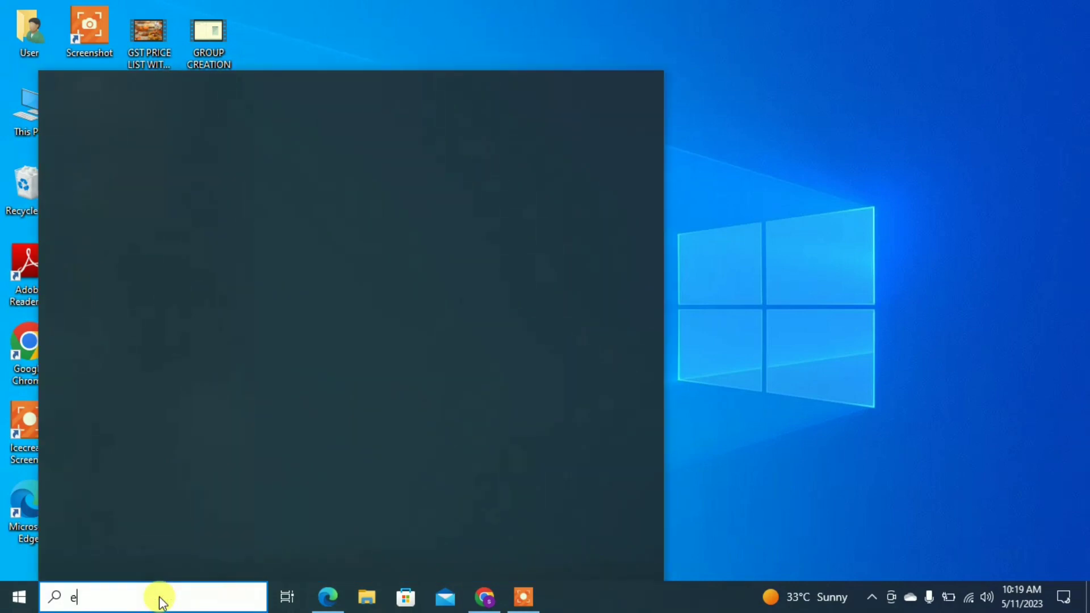
type("xcel")
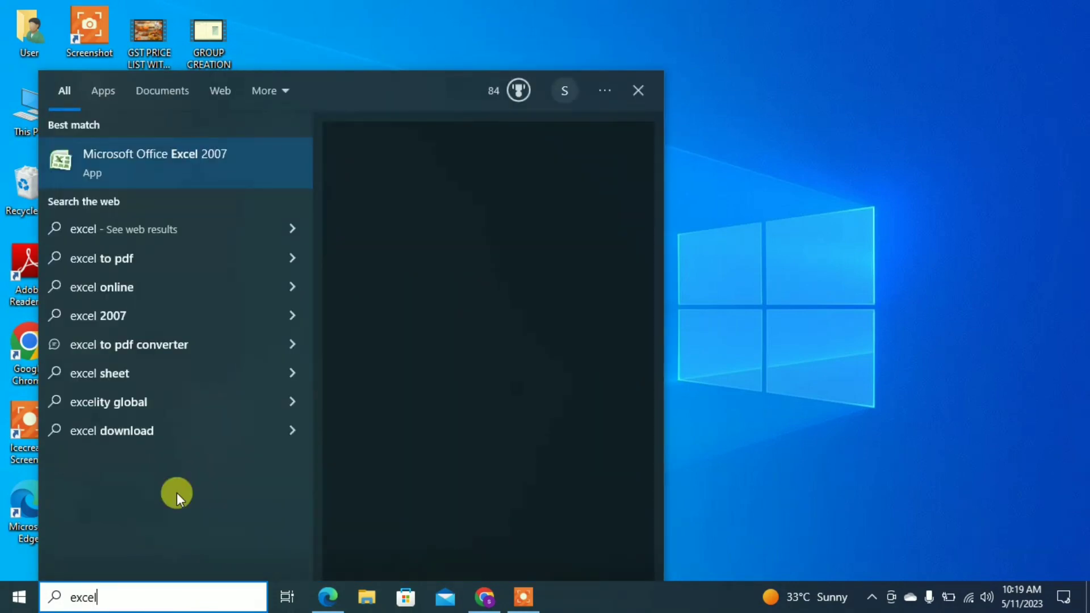
left_click(168, 166)
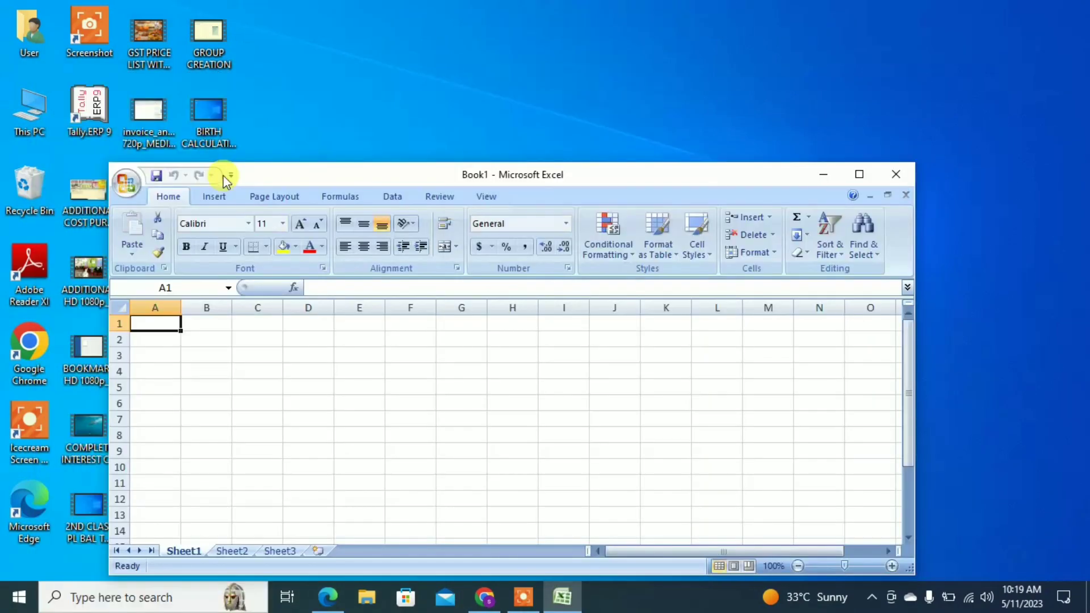
left_click(858, 174)
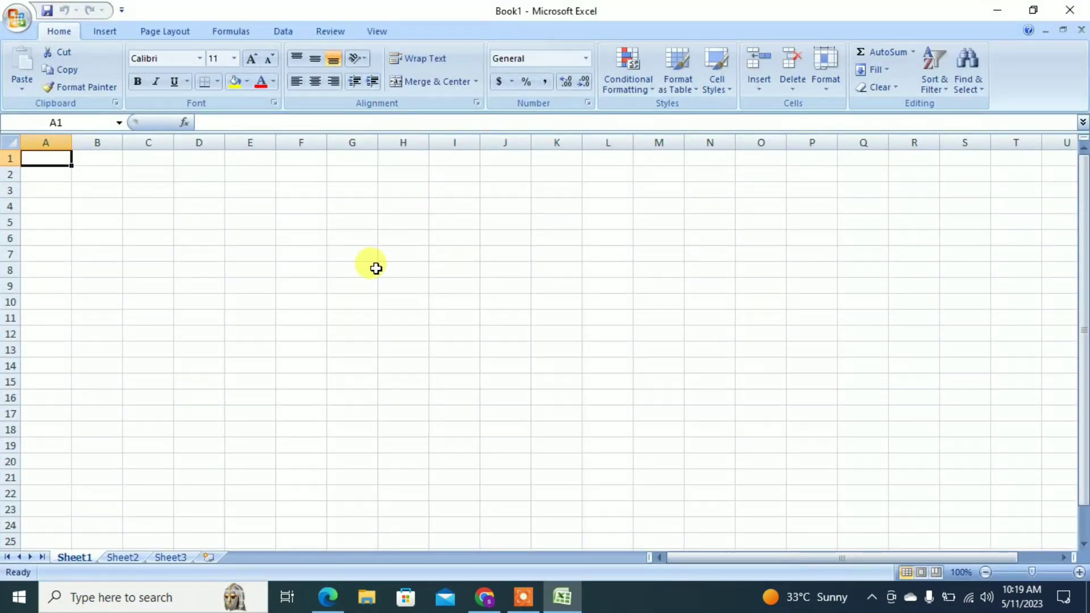
Step: Enter the labels COST OF CAR in B3 and DOWN PAYMENT in B4 of the blank sheet
left_click(187, 212)
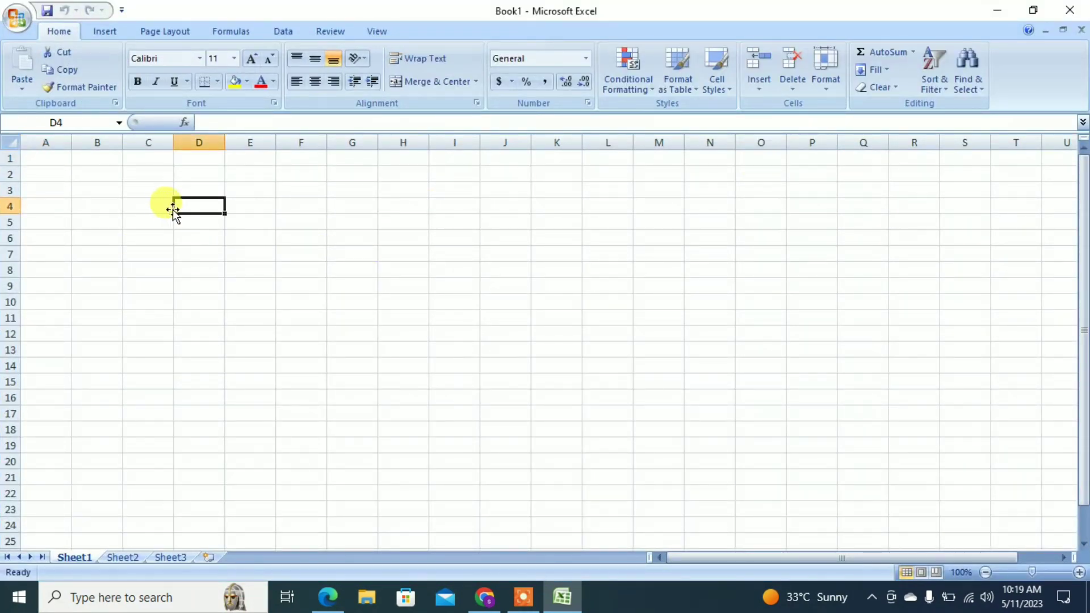
left_click(165, 209)
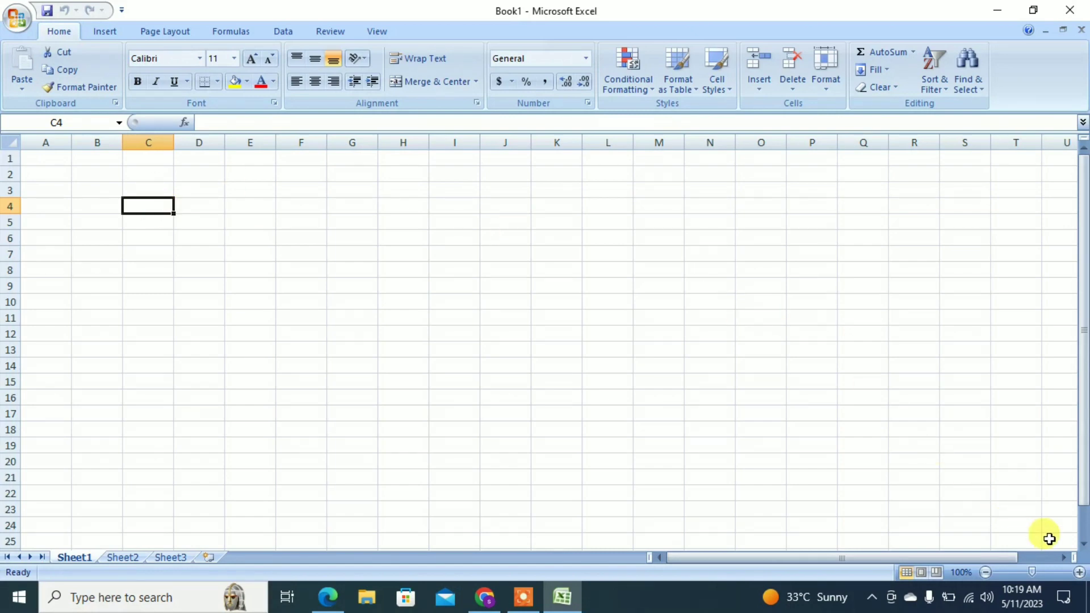
left_click(1080, 573)
left_click(1080, 572)
left_click(1080, 572)
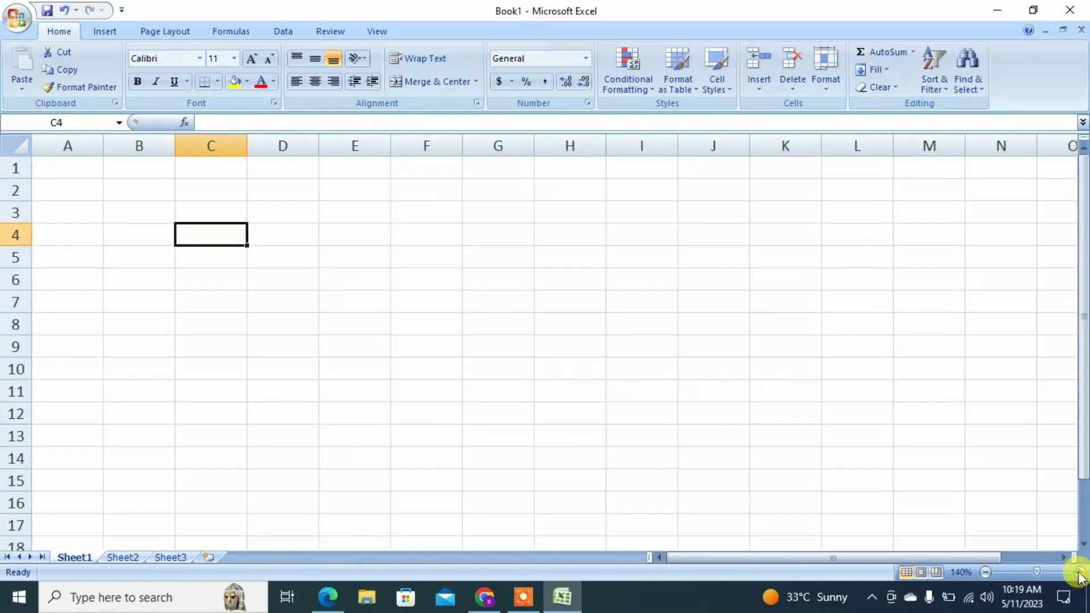
left_click(1080, 572)
left_click(1080, 572)
left_click(1079, 572)
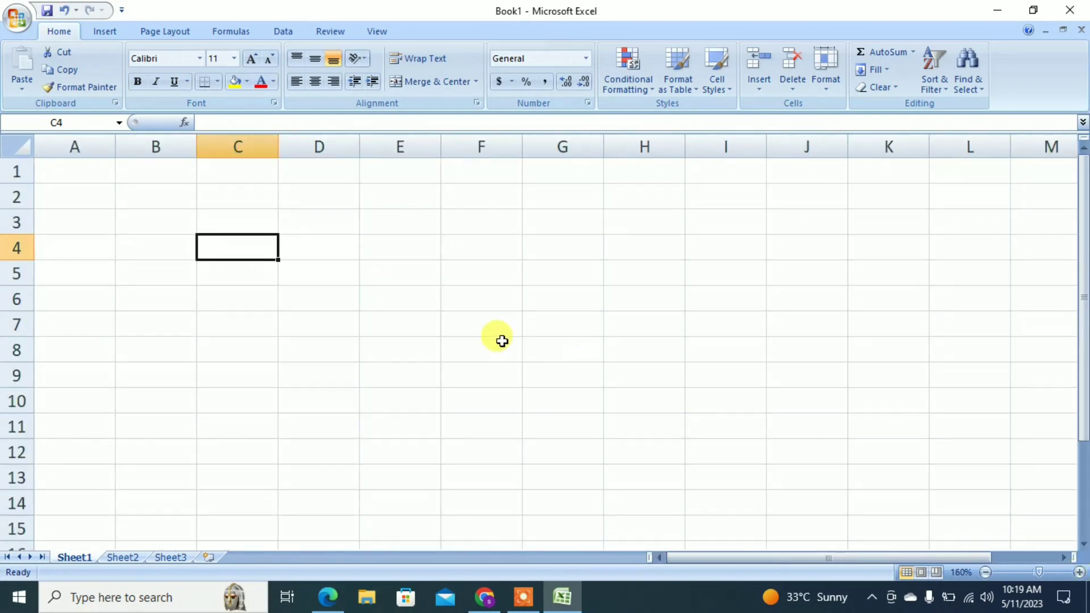
left_click(166, 224)
type("cos")
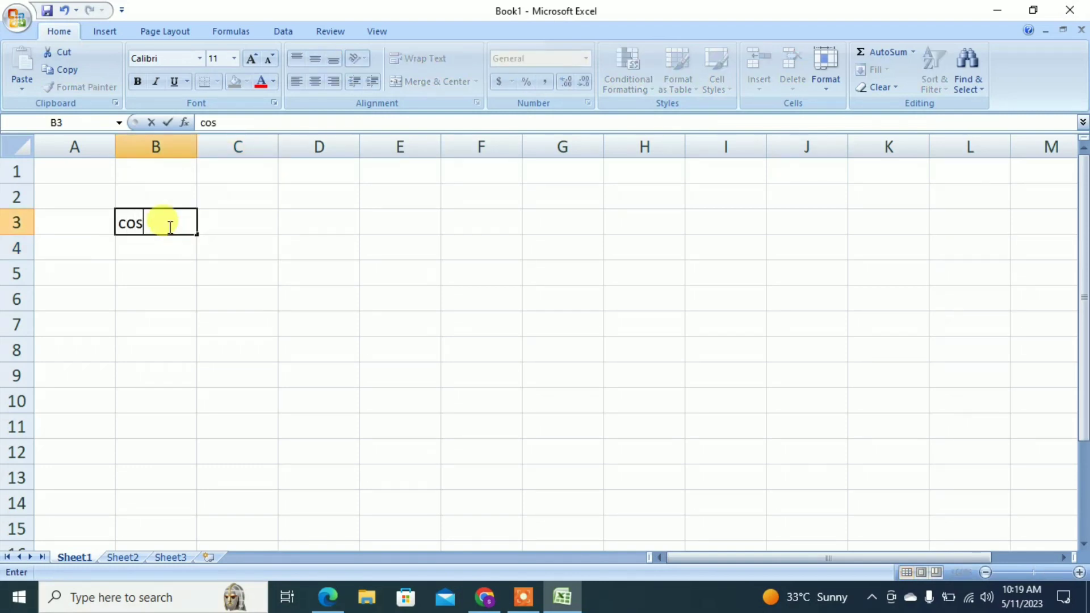
type("OST OF CAR")
key("Return")
type("DO")
type("WN PAT")
type("MENT")
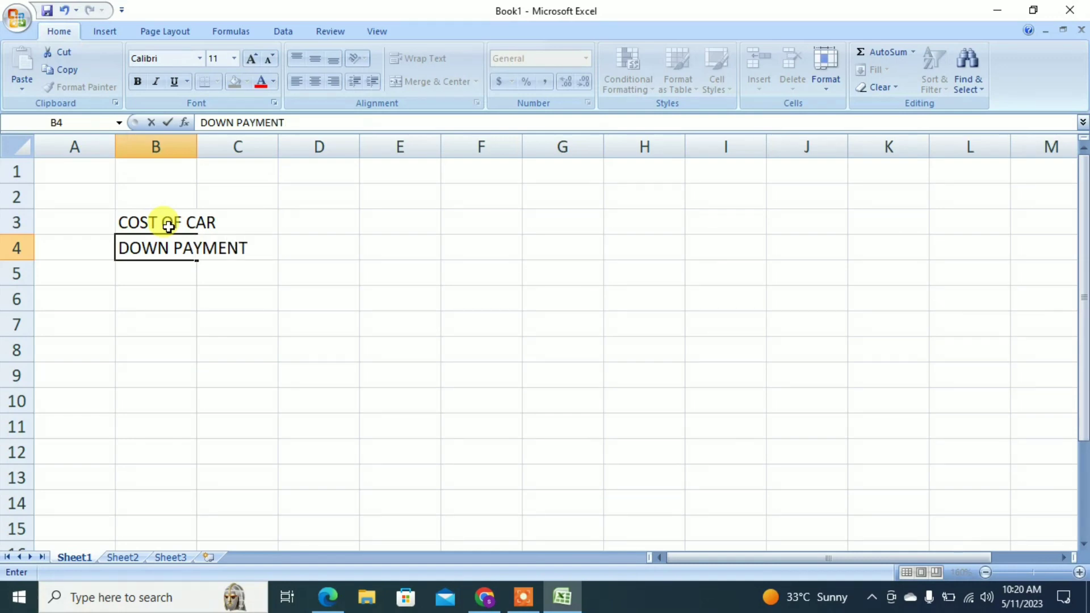
key("Return")
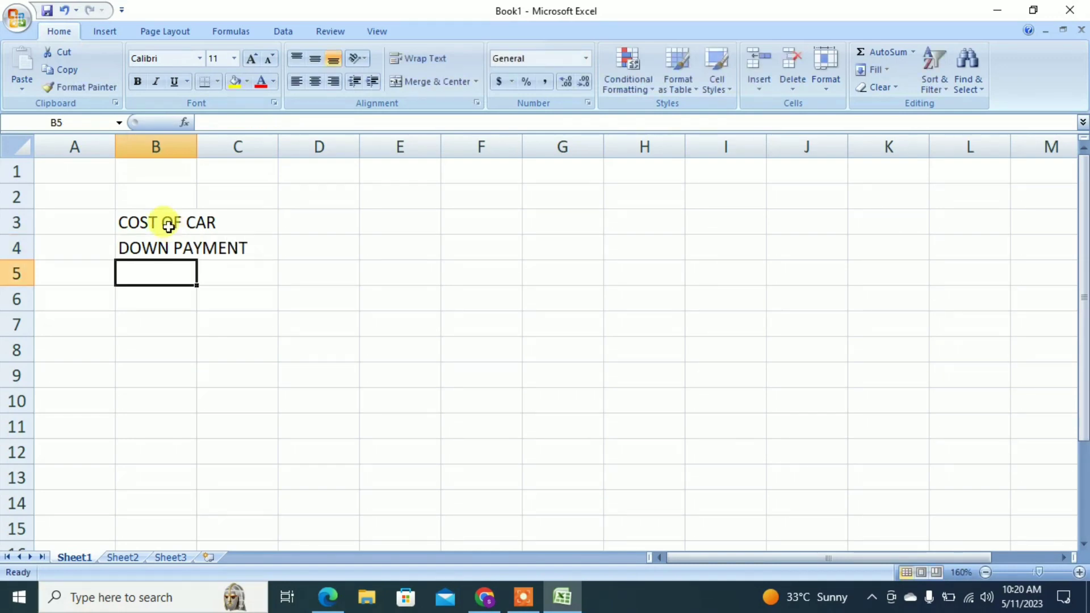
Step: Add the labels RATE OF INTEREST in B5, TERM in B6 and EMI in B8
type("RATE ")
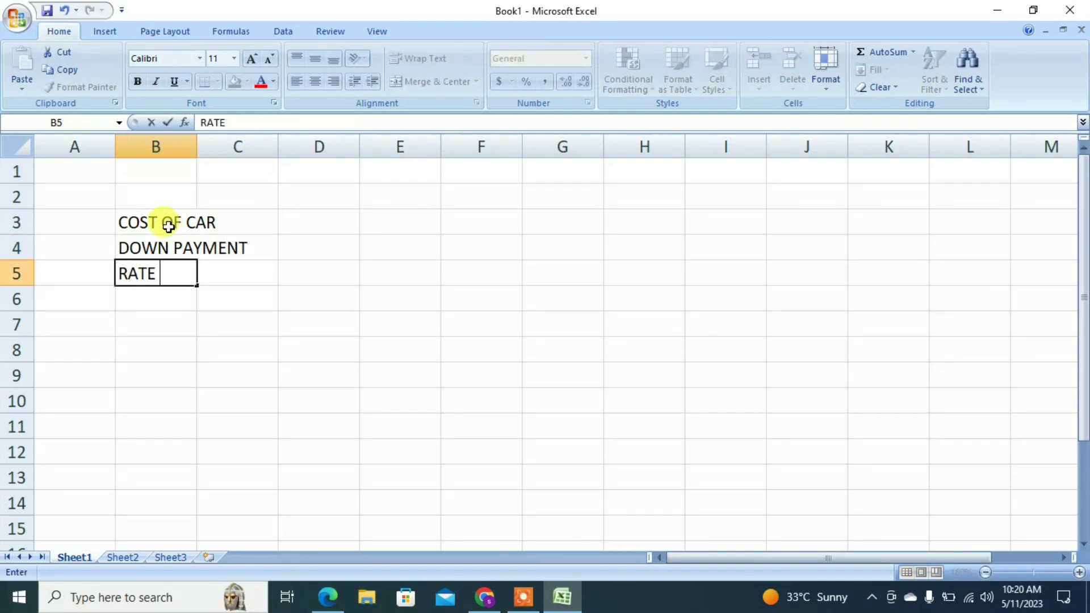
type("OF INTEREST")
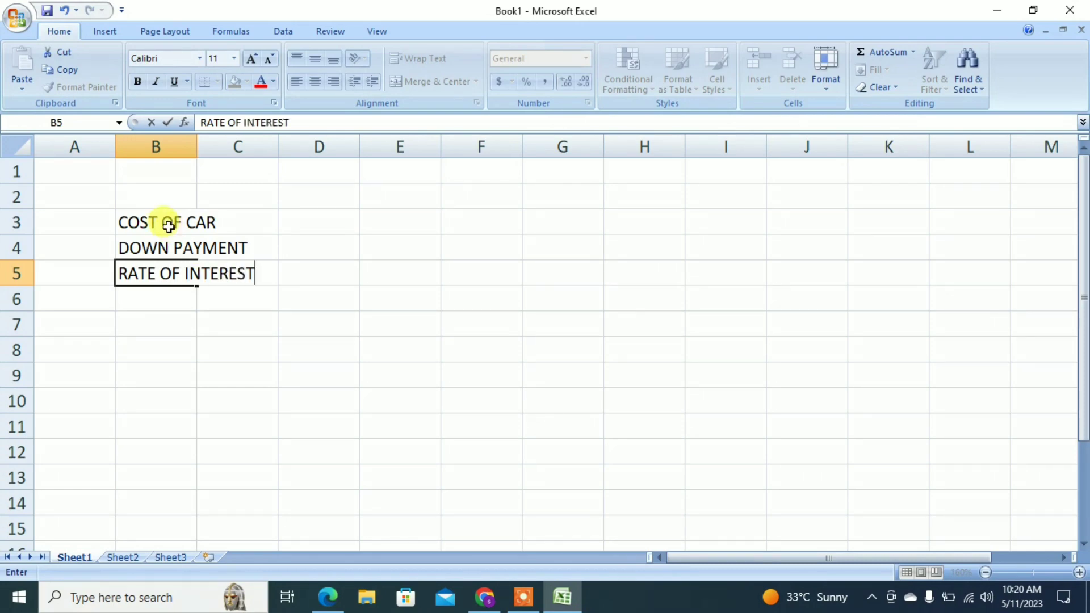
key("Return")
type("TERM")
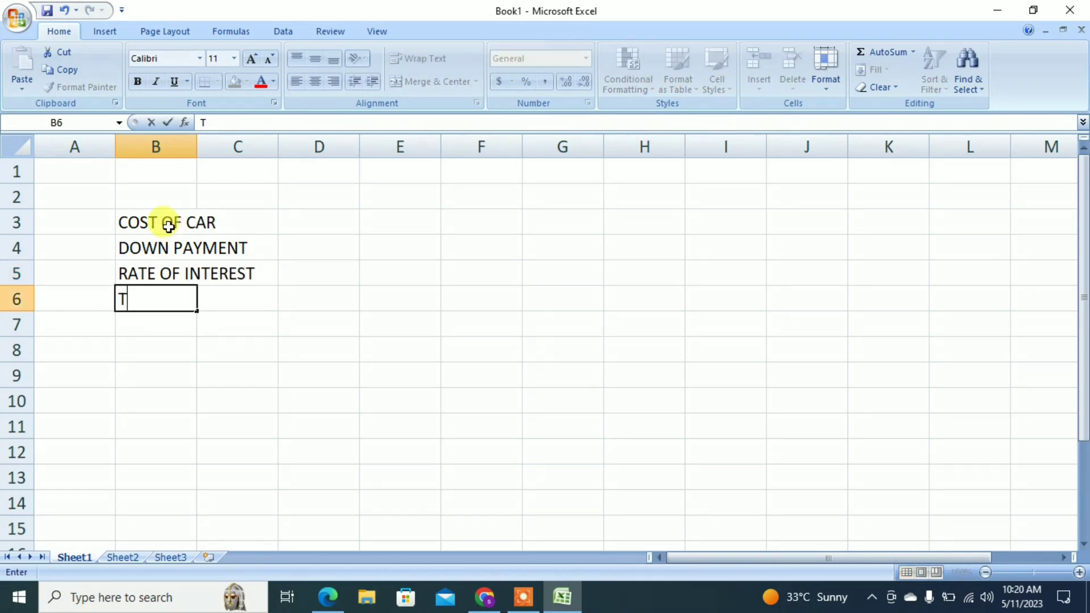
key("Return")
key("Return")
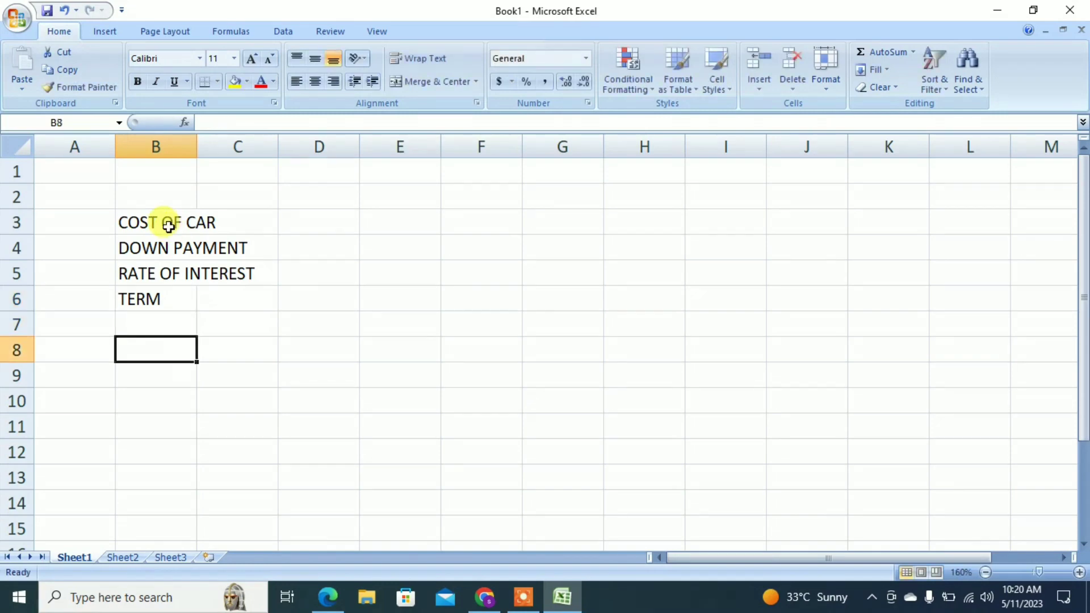
type("EMI")
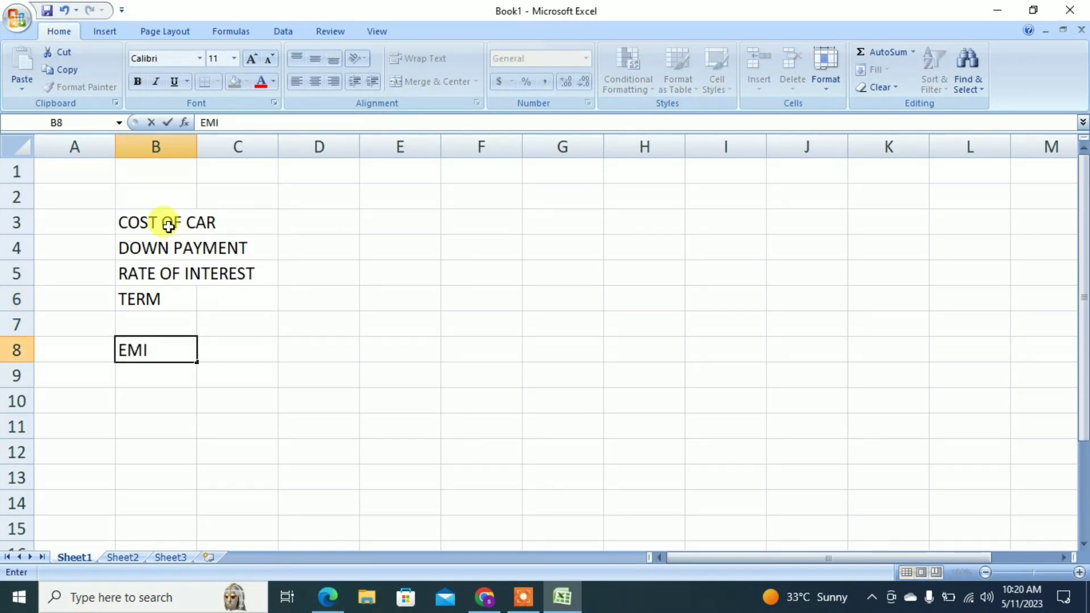
Step: Format B3:C8 as bold 14-point text and autofit the column widths to it
left_click(152, 219)
left_click_drag(154, 221, 251, 348)
left_click(136, 84)
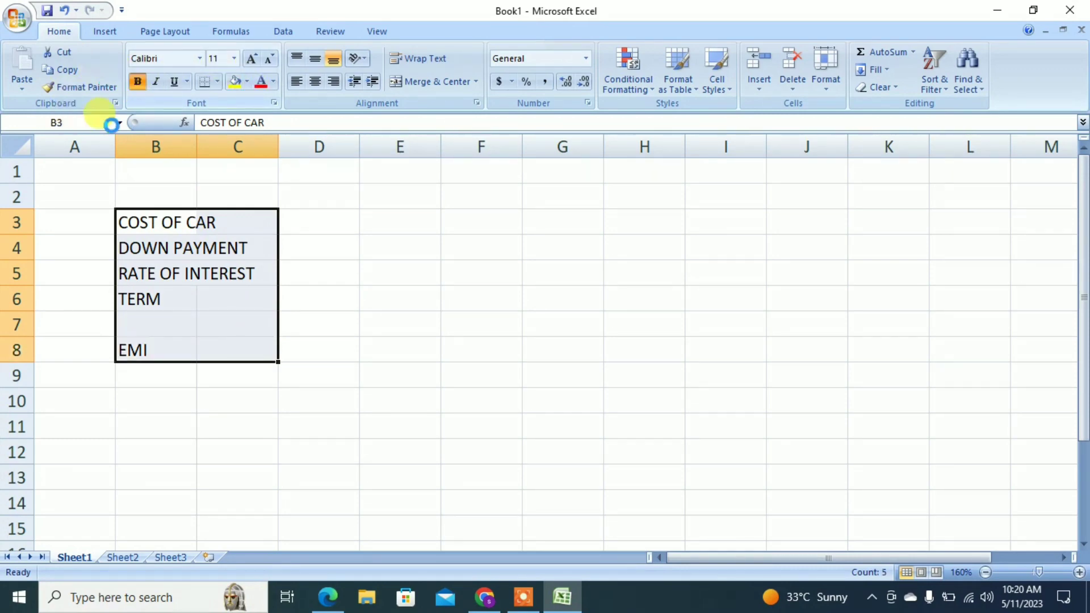
left_click(138, 84)
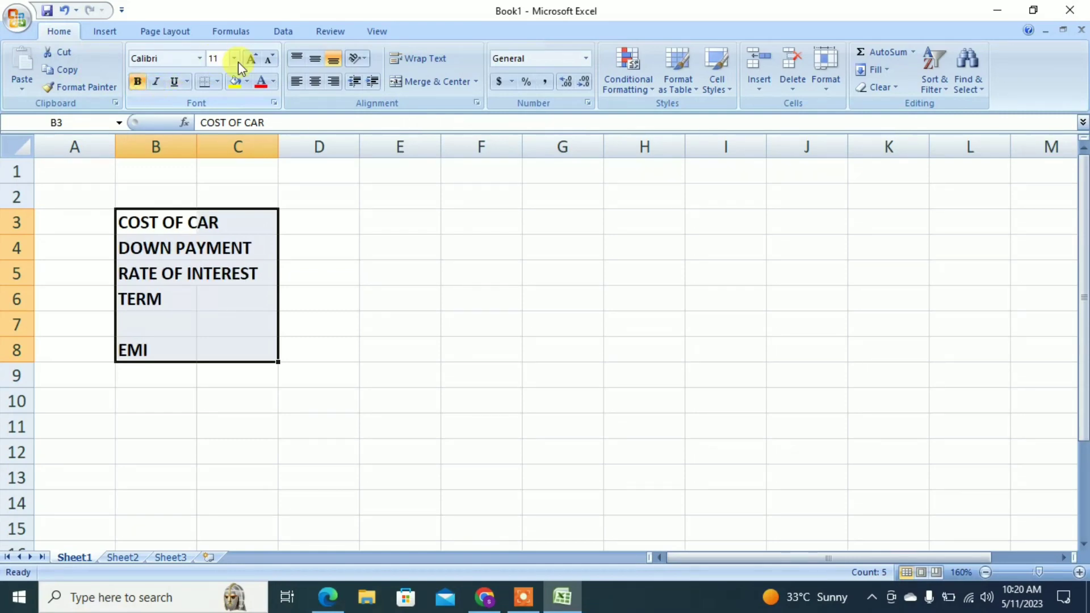
left_click(253, 59)
left_click(253, 59)
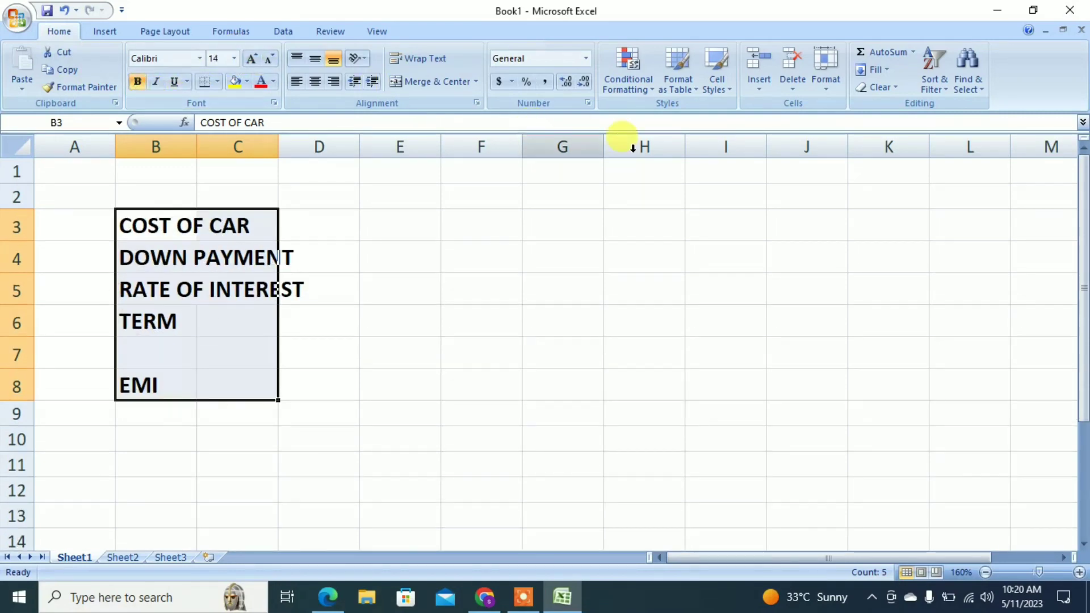
left_click(828, 85)
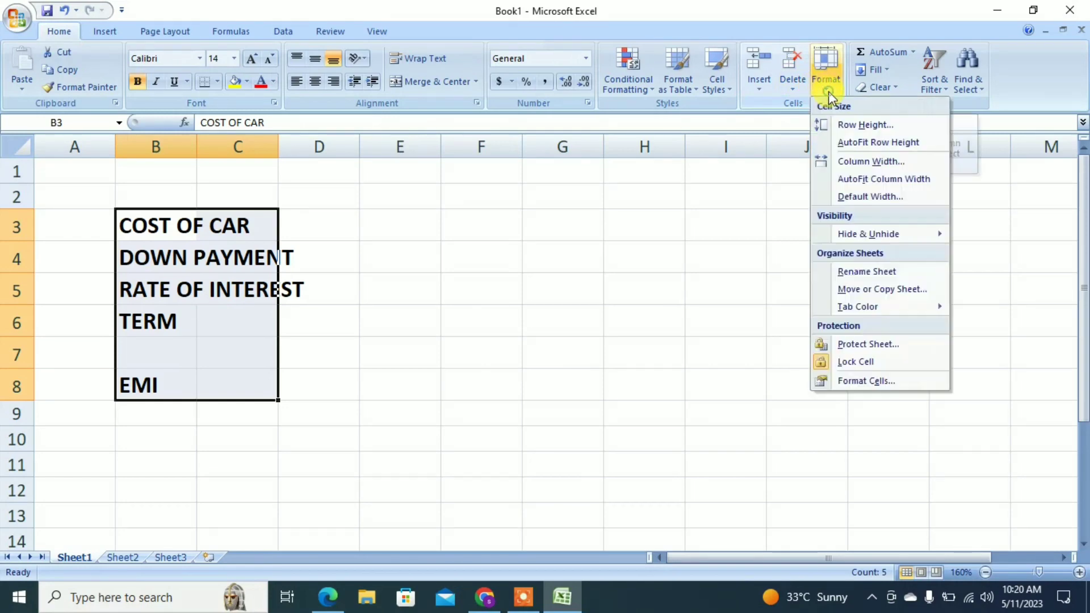
left_click(844, 179)
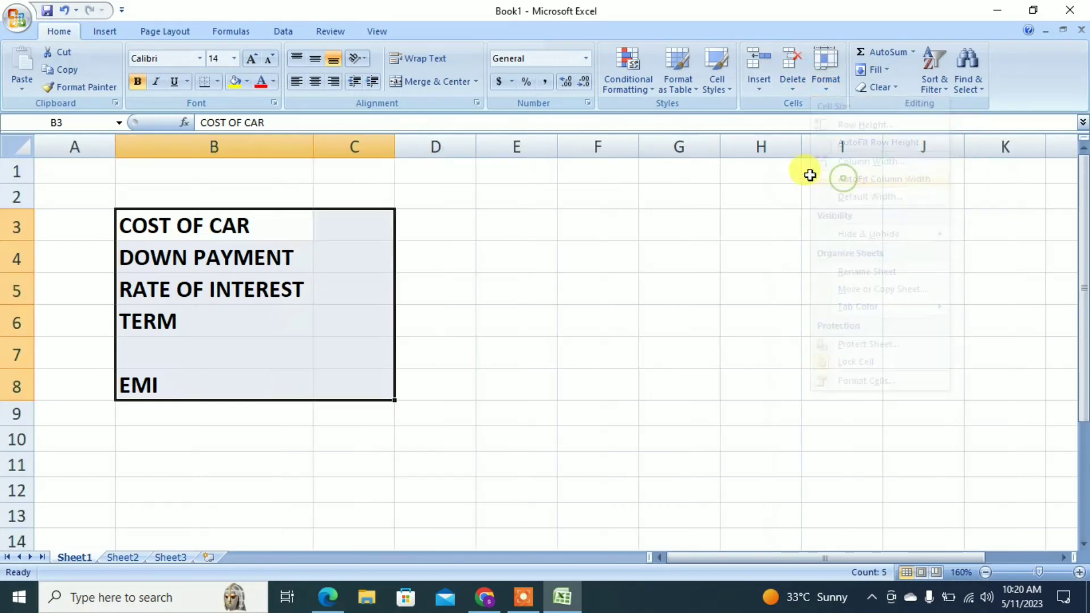
Step: Enter the loan values 500000 in C3, 100000 in C4, 10% in C5 and 5 in C6
left_click(350, 233)
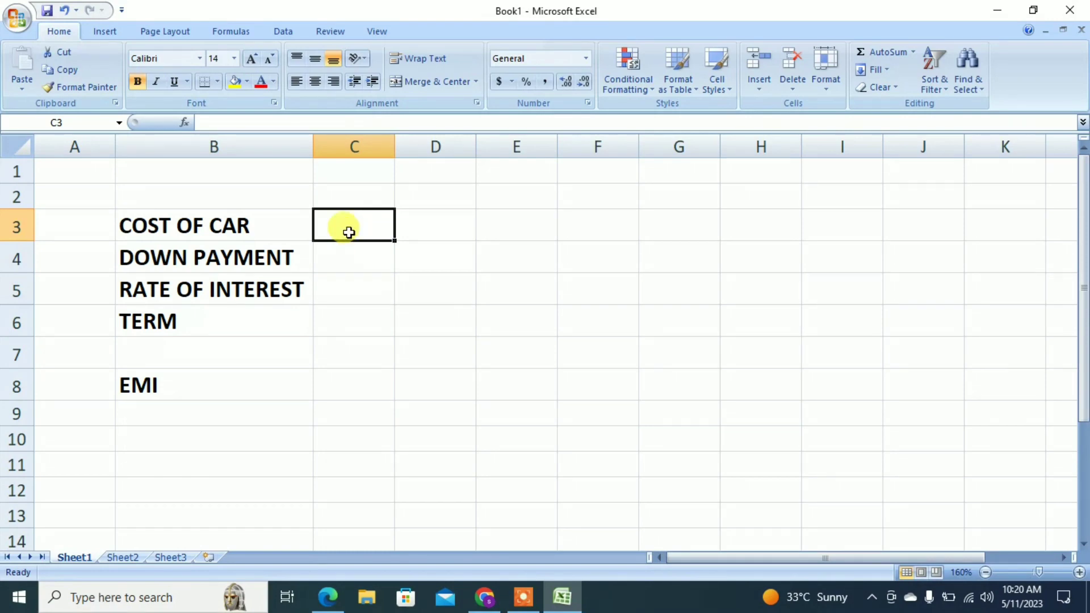
type("500000")
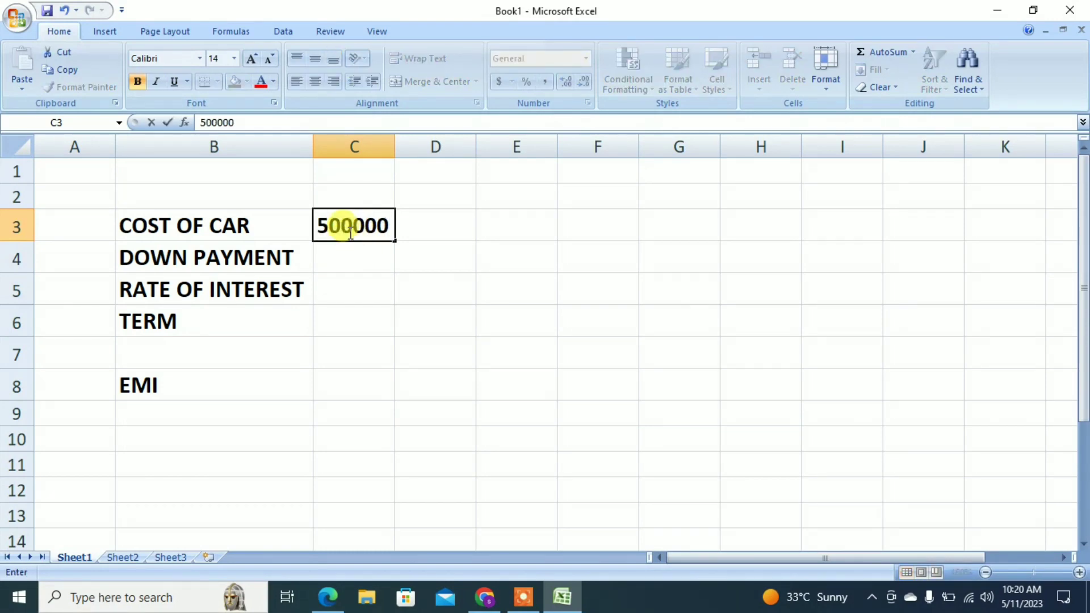
key("Return")
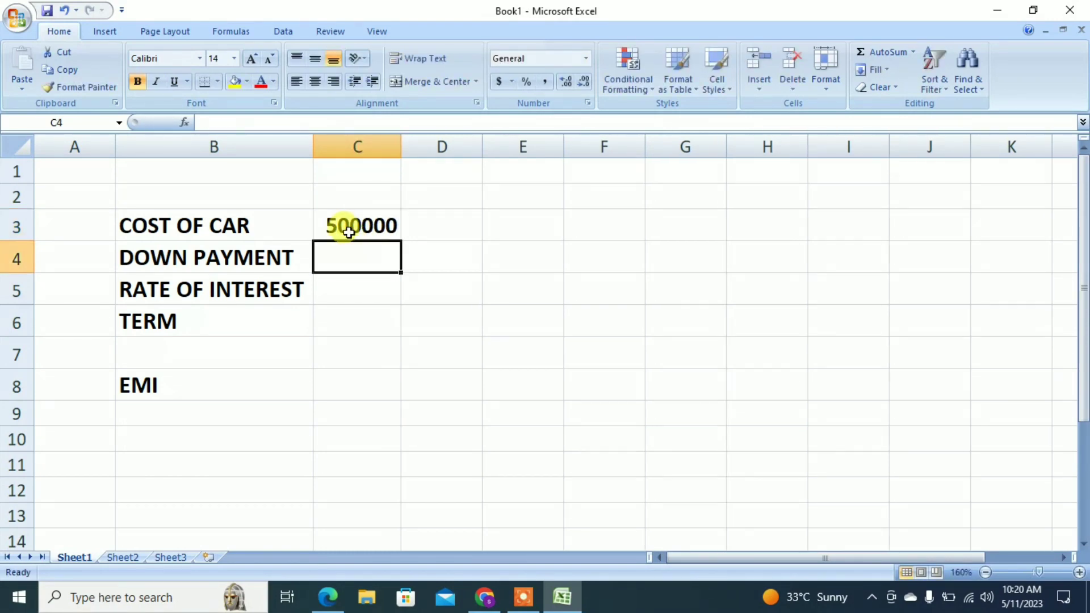
type("100000")
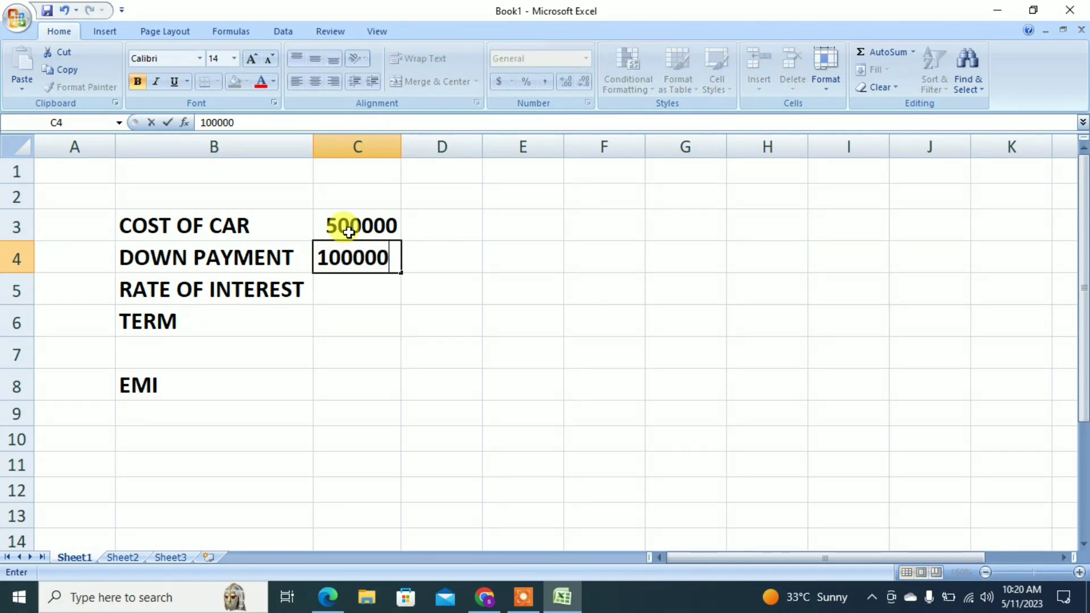
key("Return")
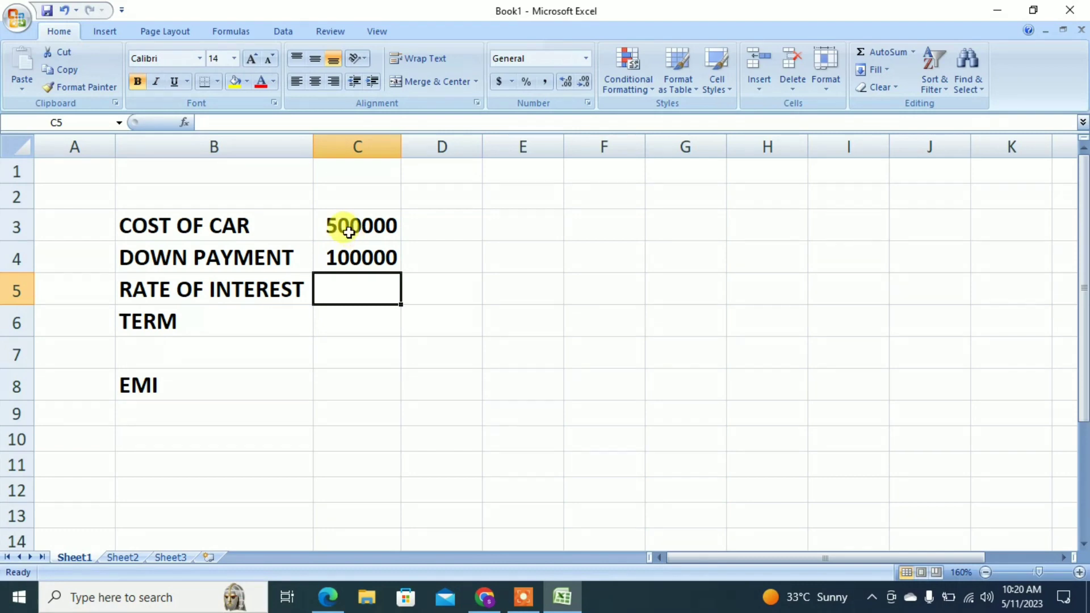
type("10%")
key("Return")
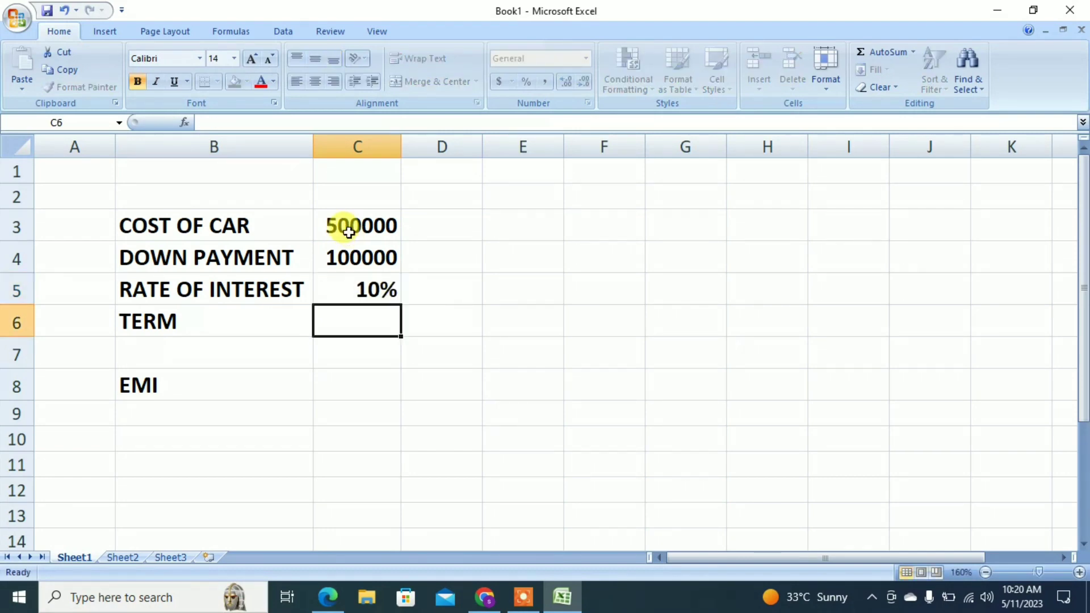
type("5")
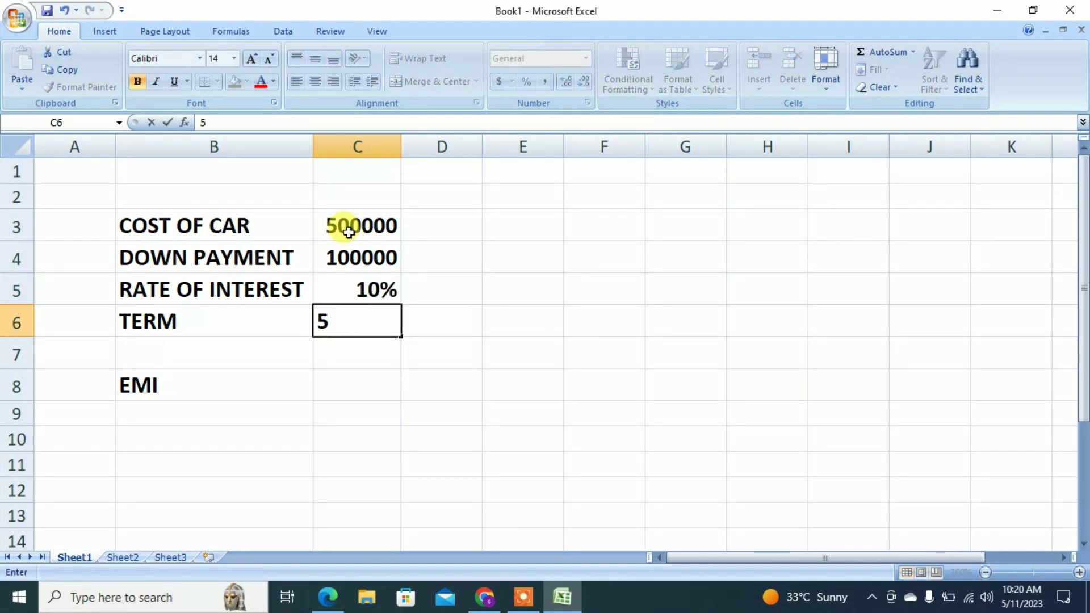
key("Return")
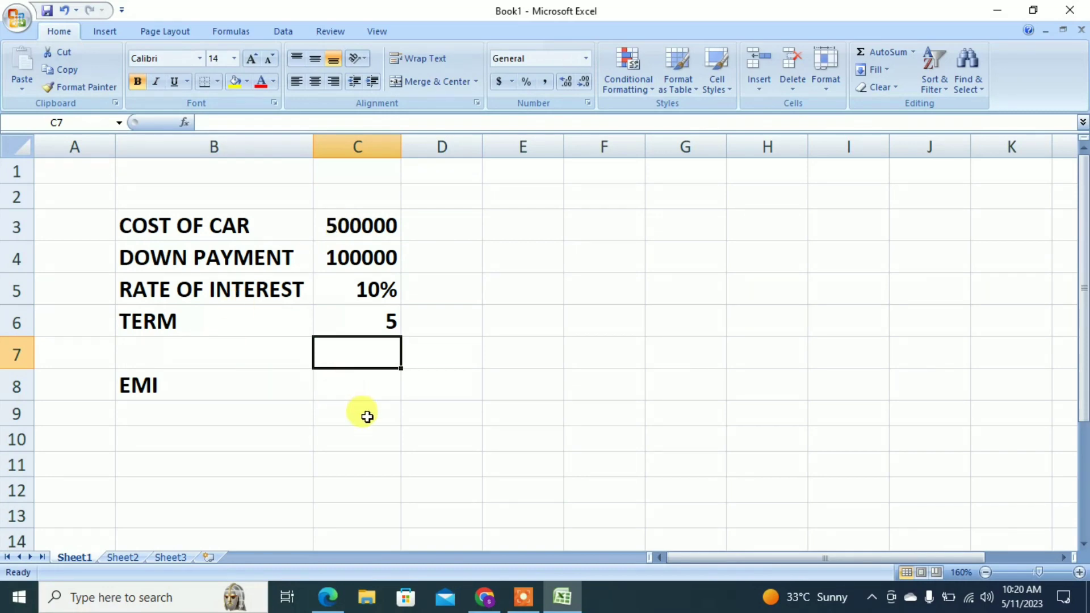
Step: Apply the comma number format to the car cost in C3 and the down payment in C4
left_click(339, 385)
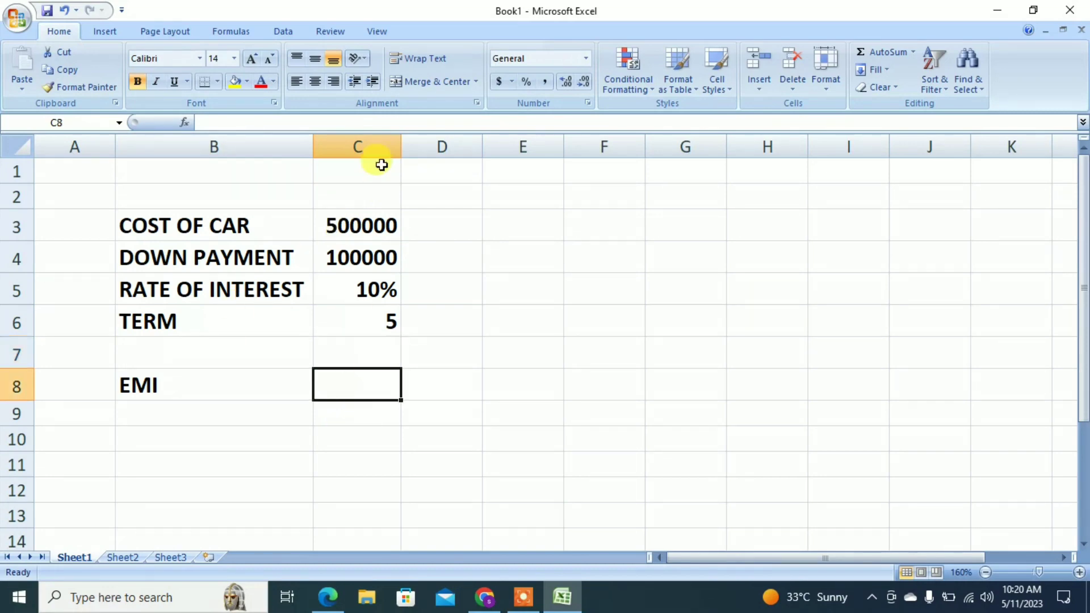
left_click(376, 223)
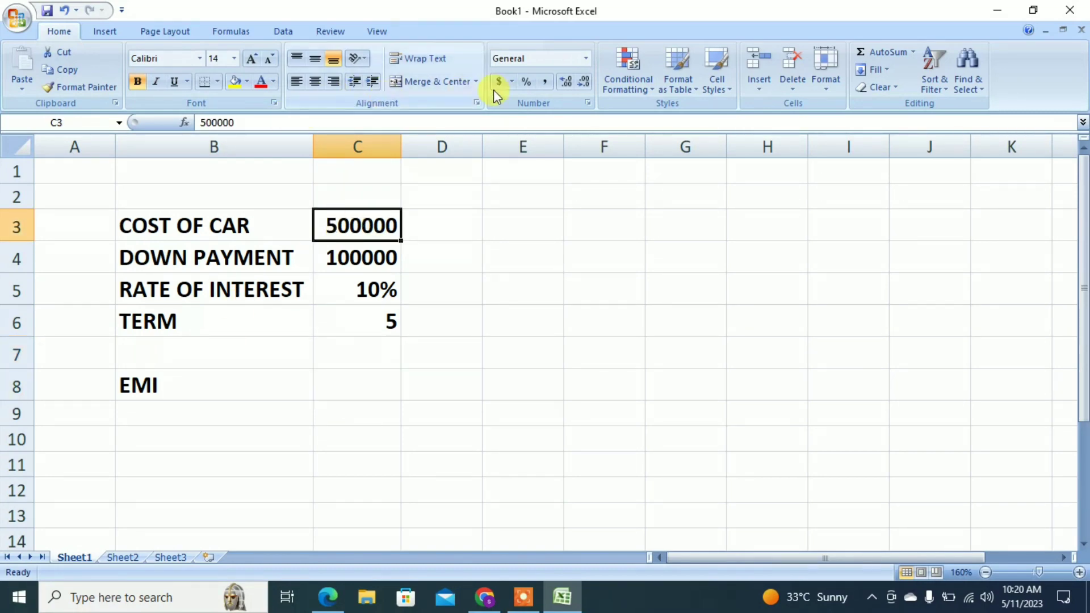
left_click(546, 82)
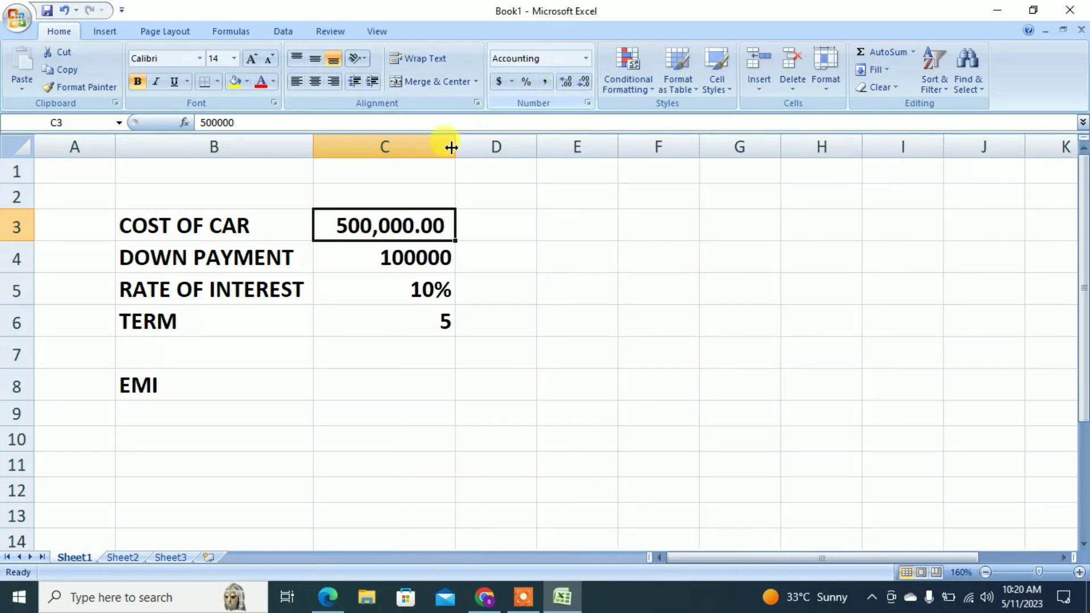
left_click(416, 256)
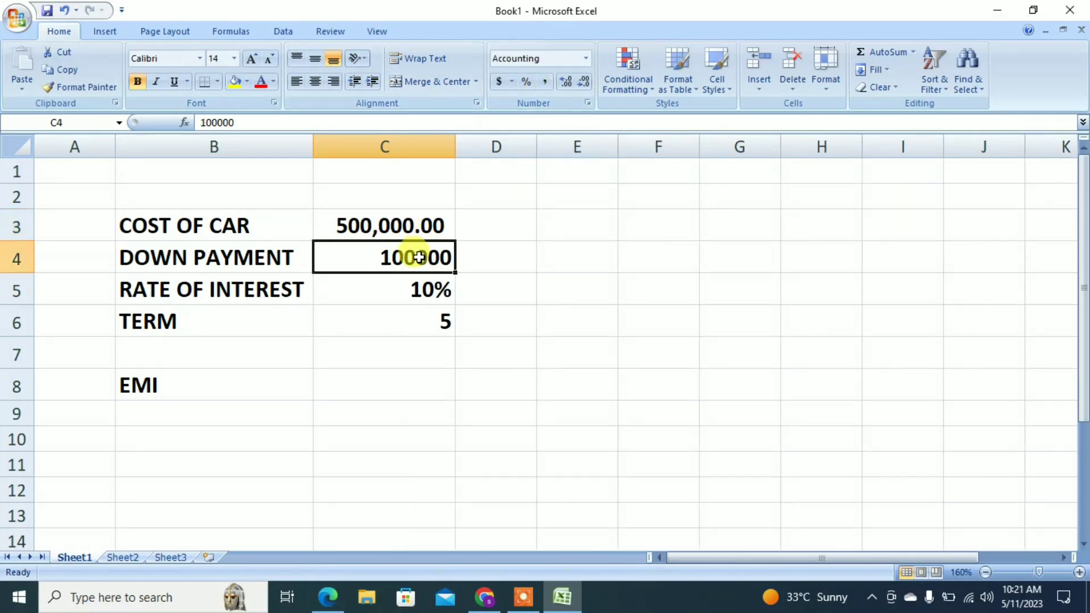
left_click(547, 79)
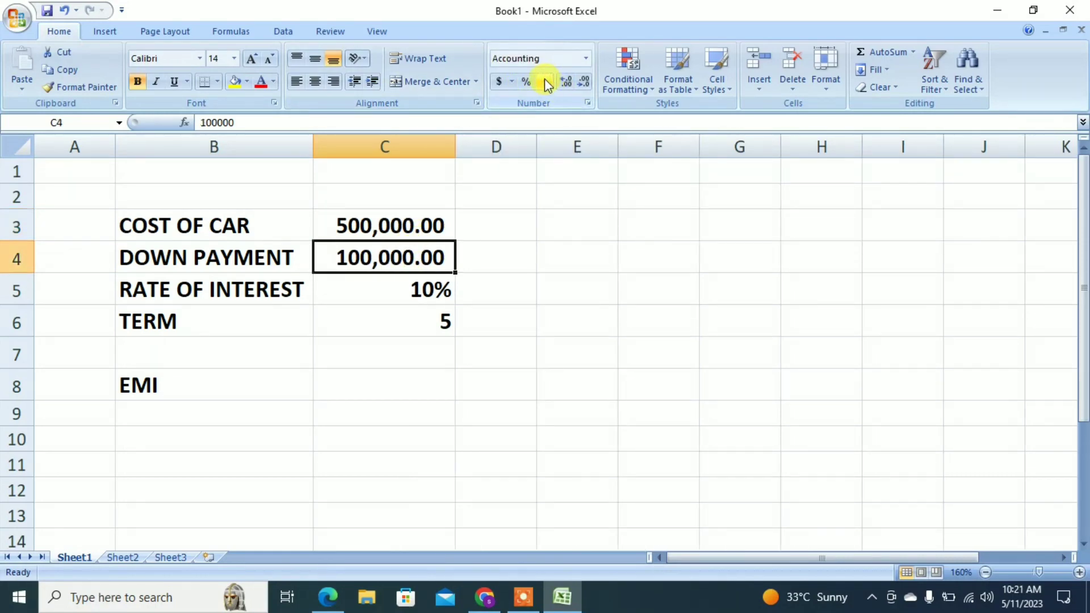
Step: Calculate the monthly instalment in C8 with the formula =PMT(C5/12,C6*12,C3-C4)
left_click(368, 379)
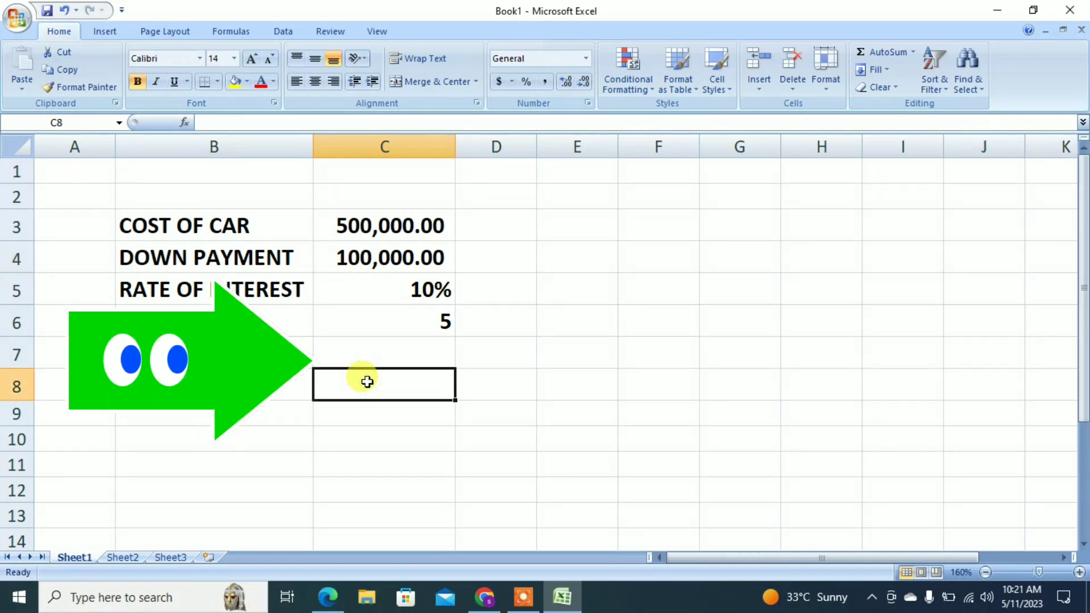
type("=PMT")
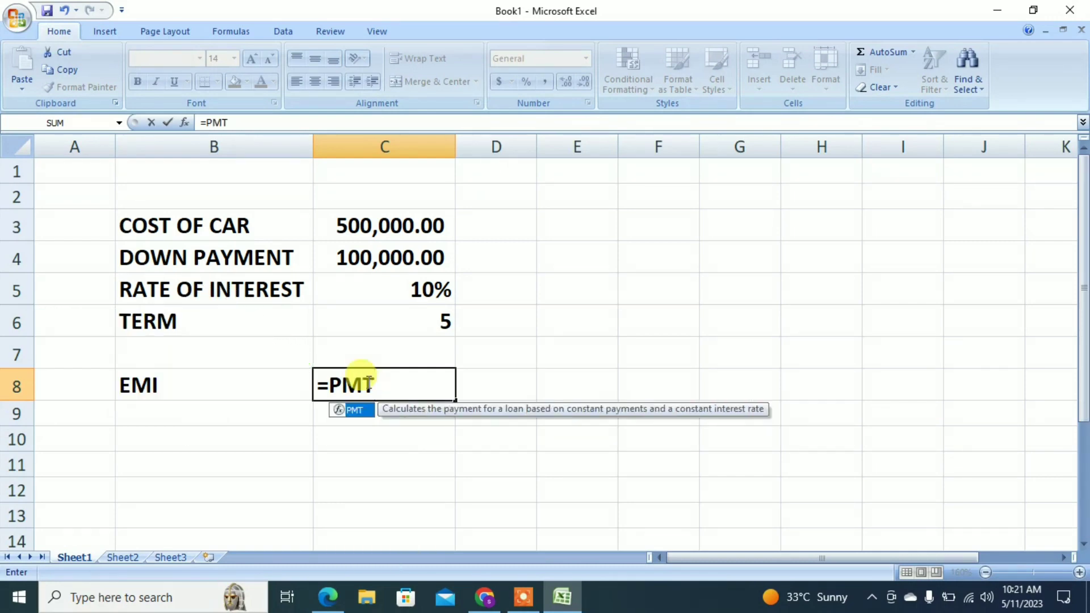
type("(")
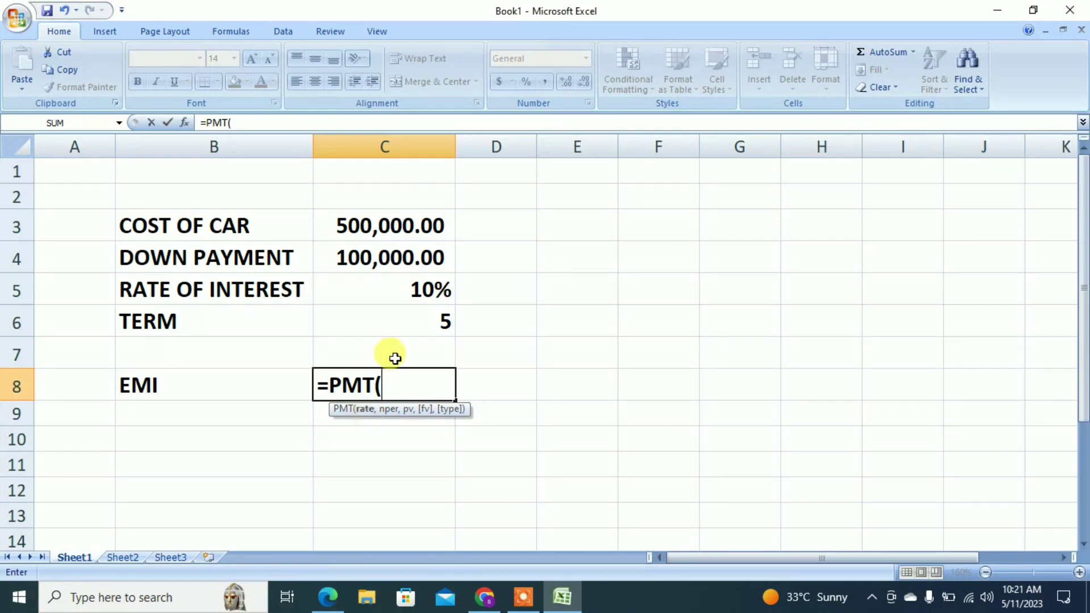
left_click(397, 289)
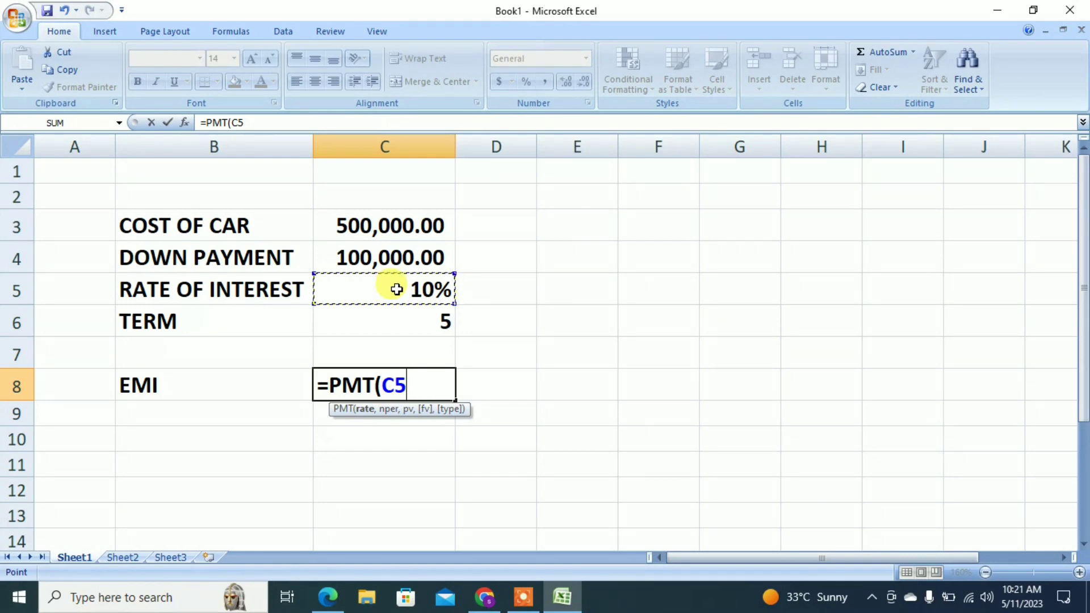
type("/12")
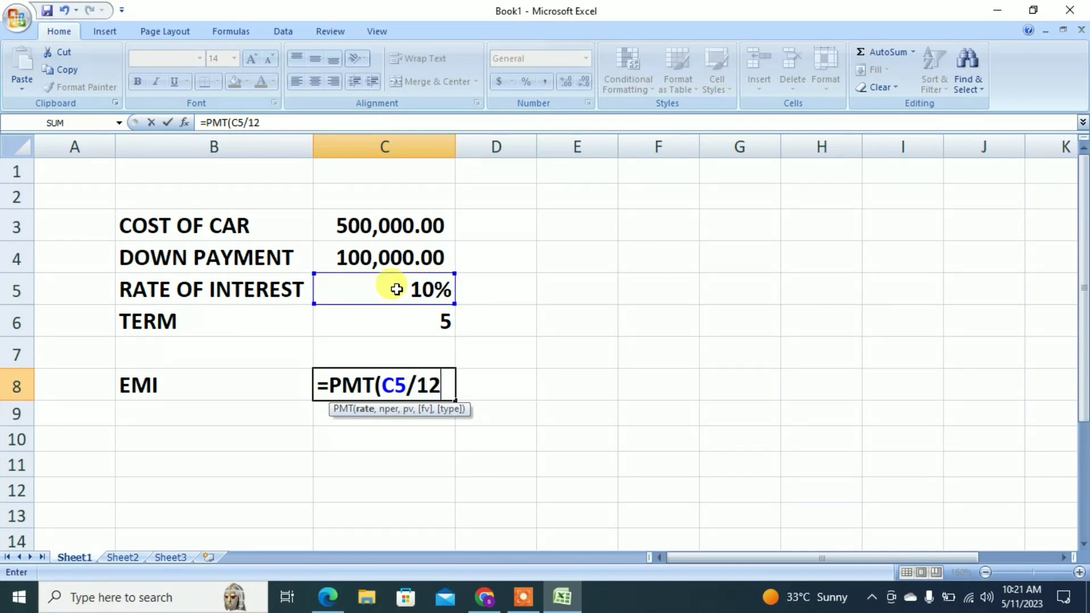
type(",")
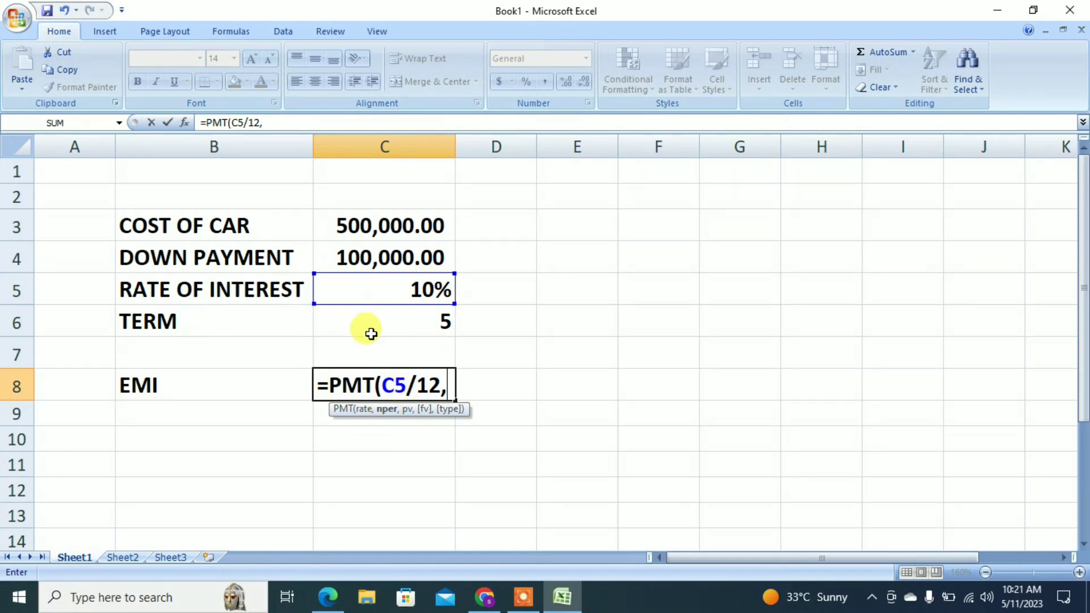
left_click(376, 327)
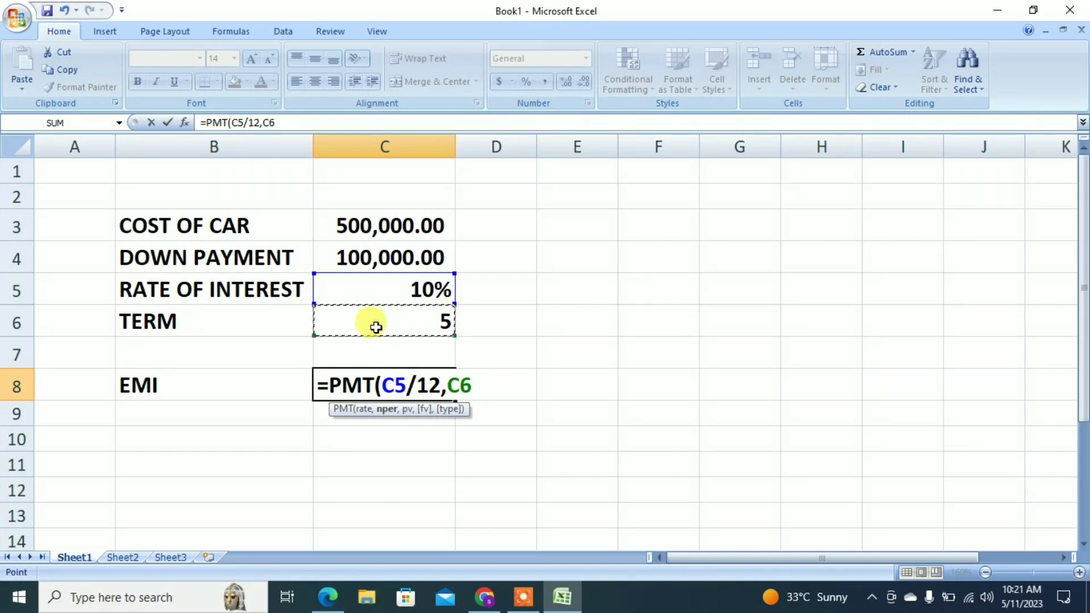
type("*12,")
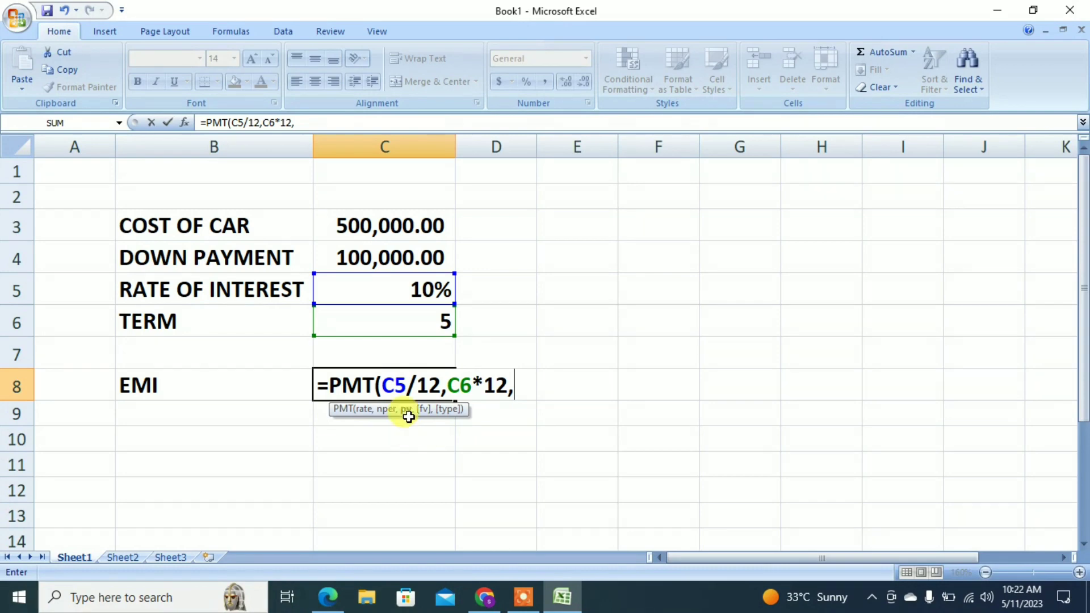
left_click(359, 235)
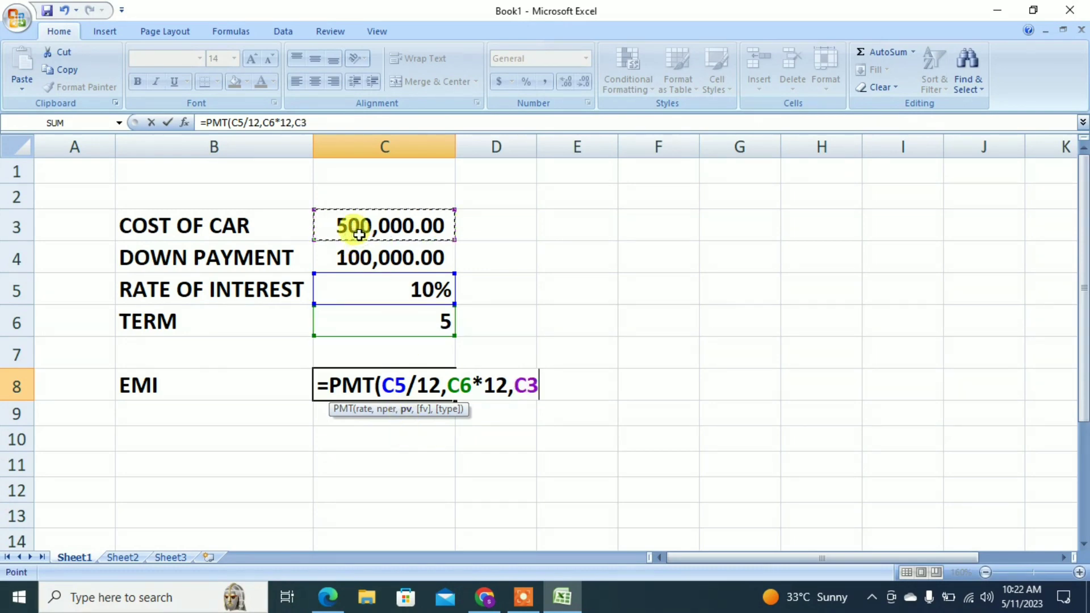
type("-")
left_click(367, 254)
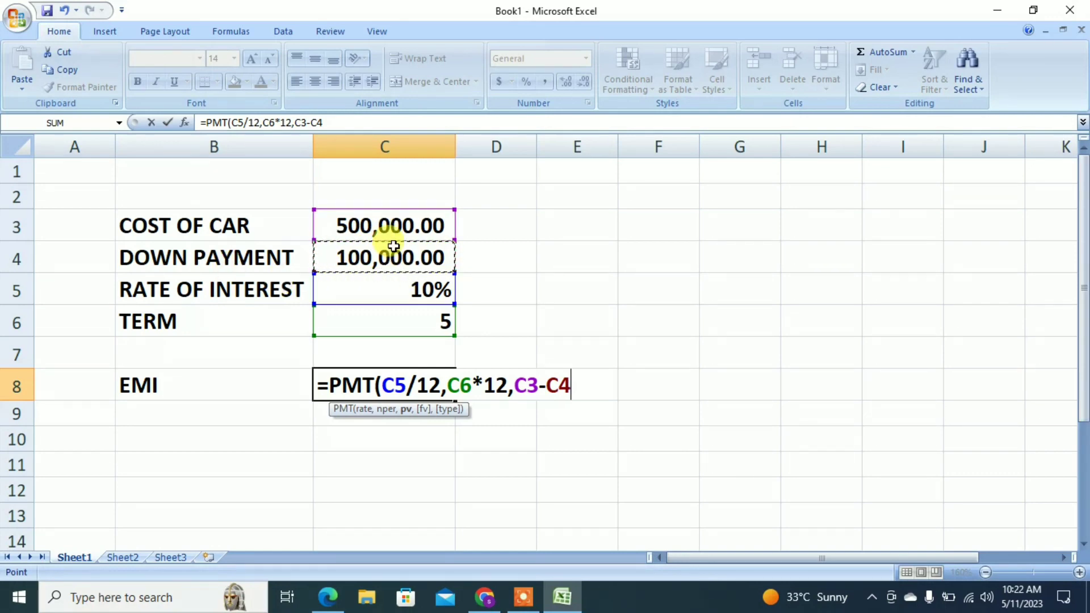
type(")")
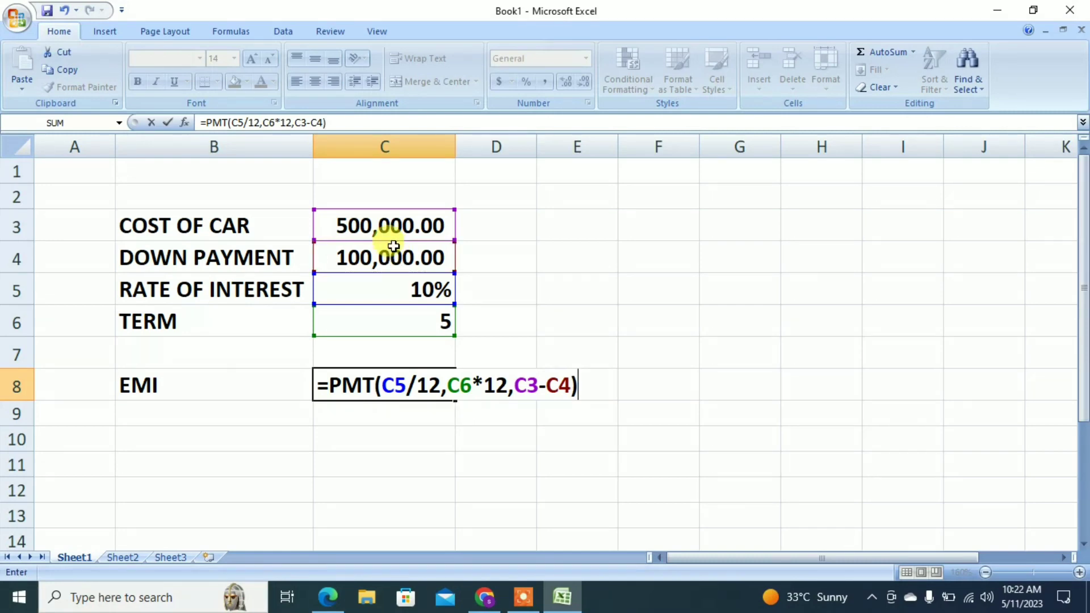
key("Return")
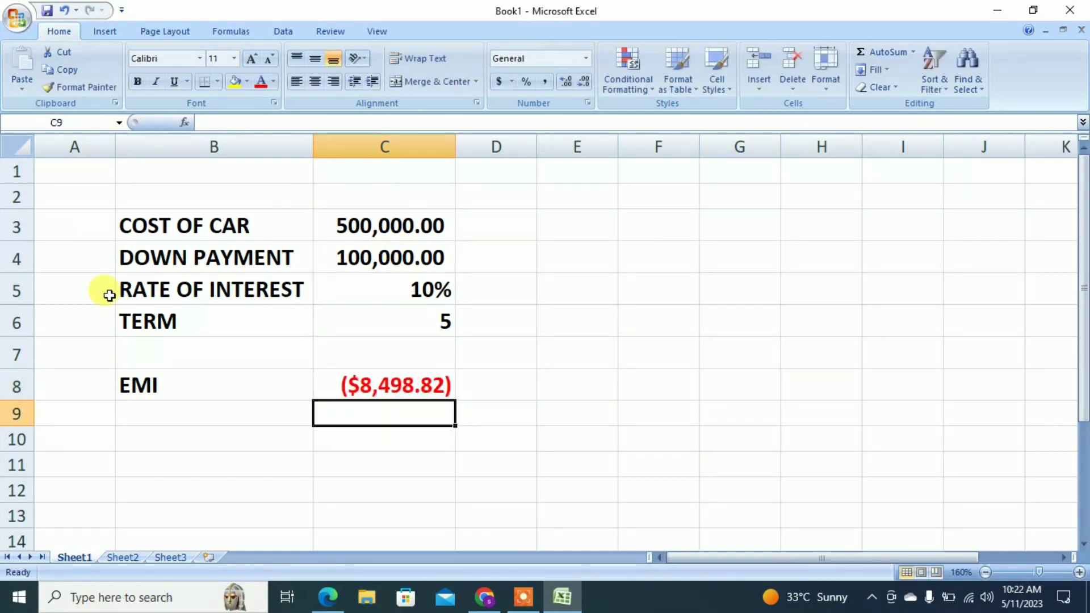
Step: Put a minus sign before PMT in the C8 formula, making it =-PMT(C5/12,C6*12,C3-C4)
left_click(391, 384)
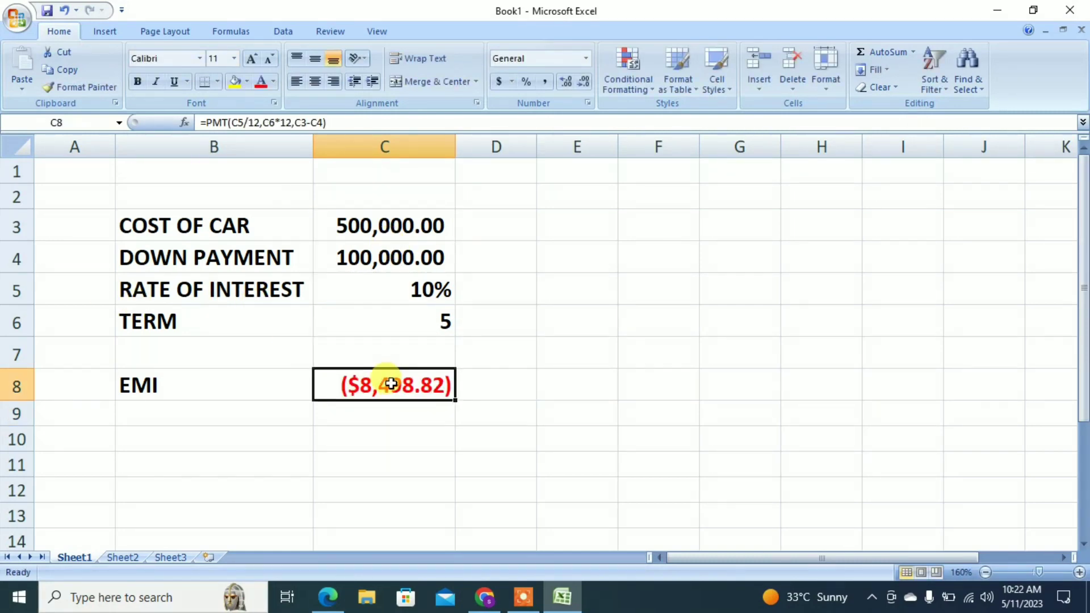
left_click(208, 123)
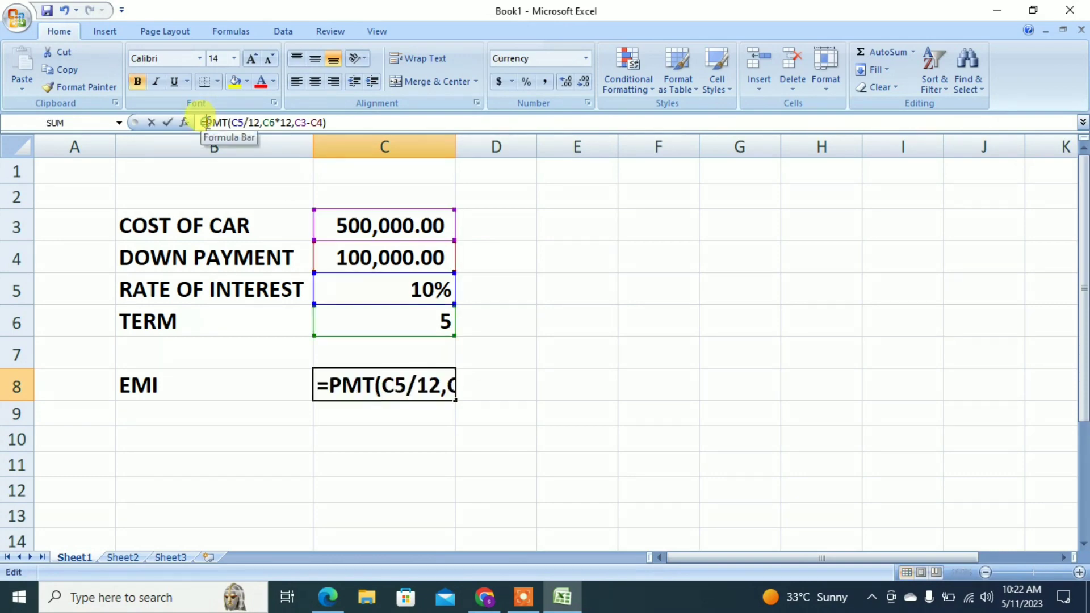
type("-")
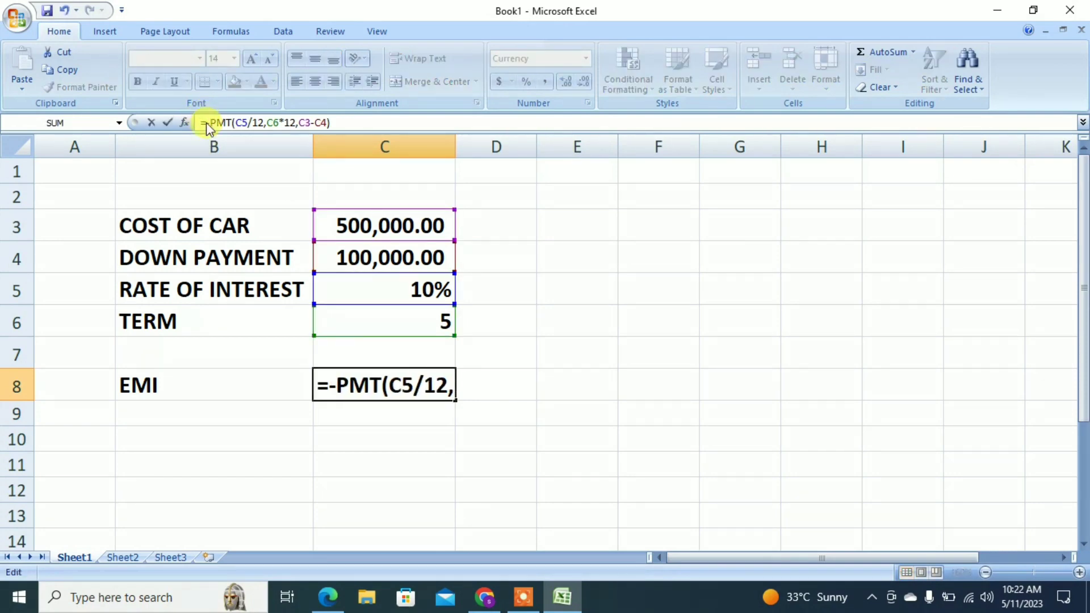
key("Return")
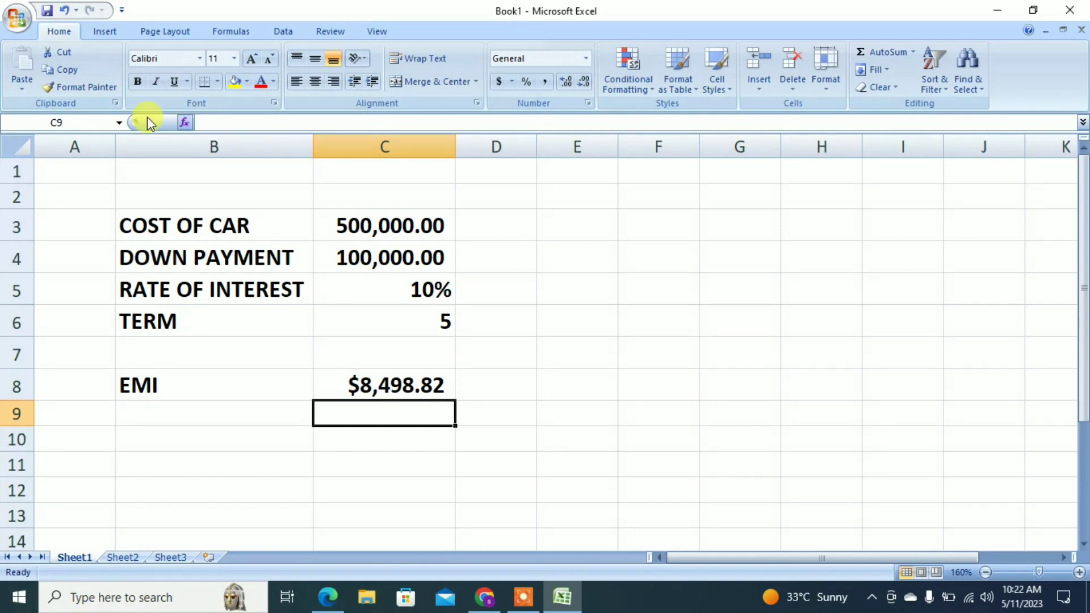
Step: Apply all borders to B3:C8 and fill the label cells B3:B8 with yellow
left_click_drag(171, 225, 350, 373)
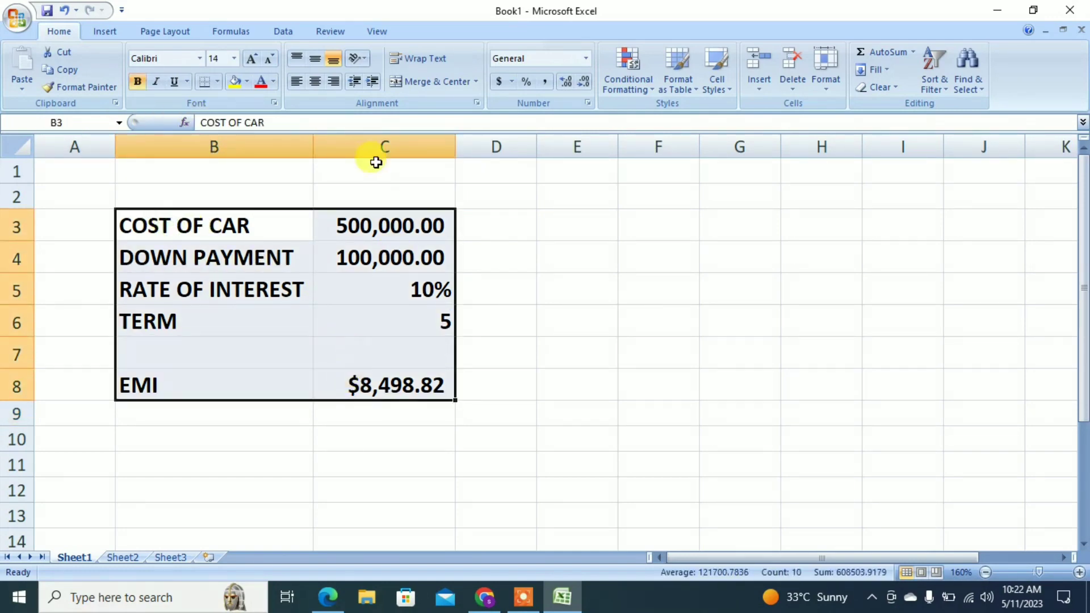
left_click(218, 81)
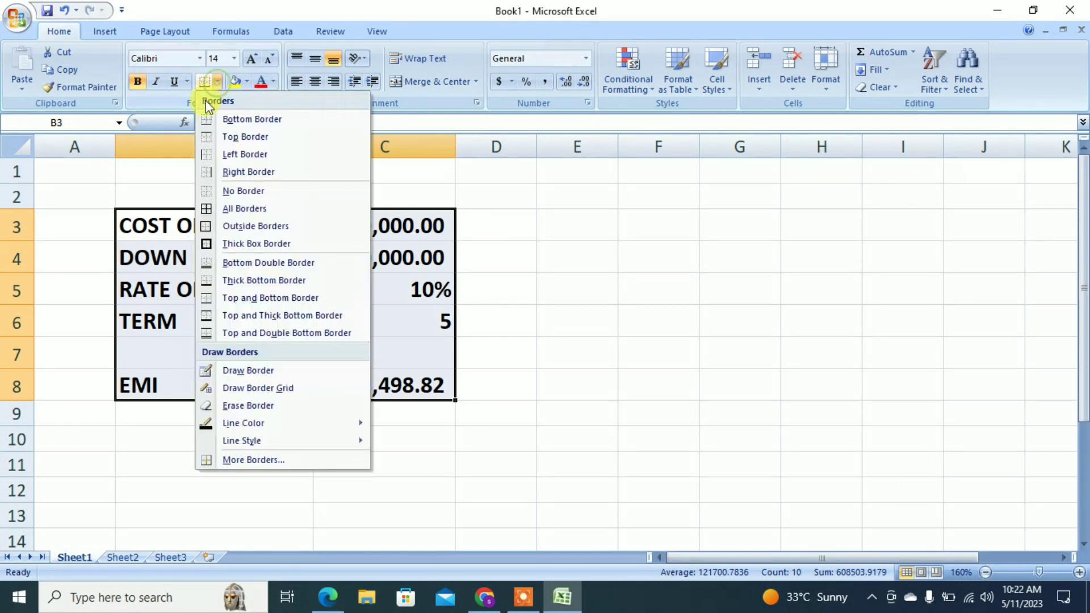
left_click(211, 209)
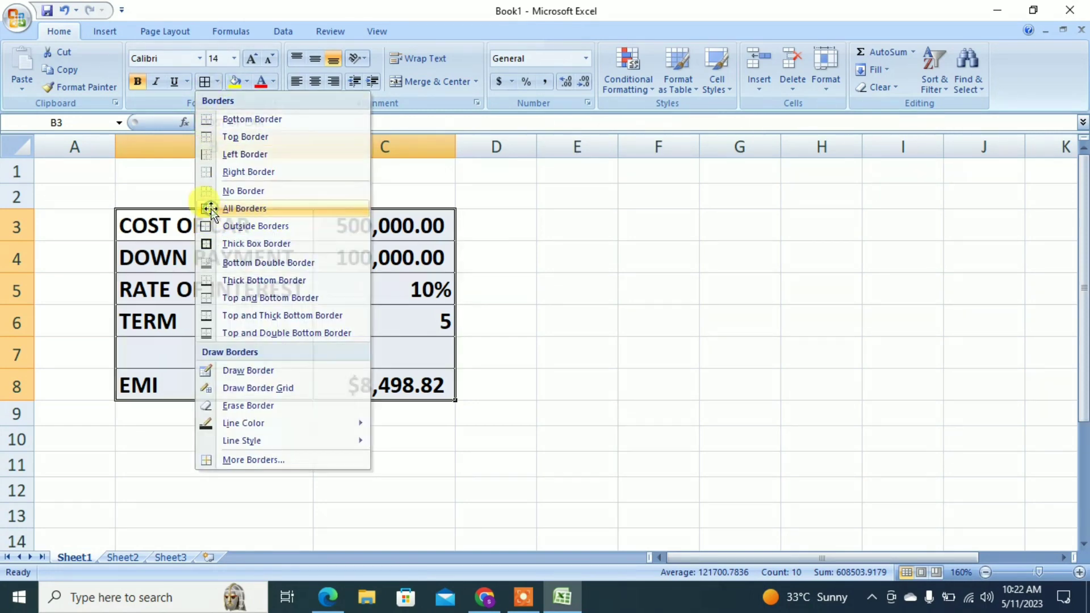
left_click_drag(209, 228, 227, 382)
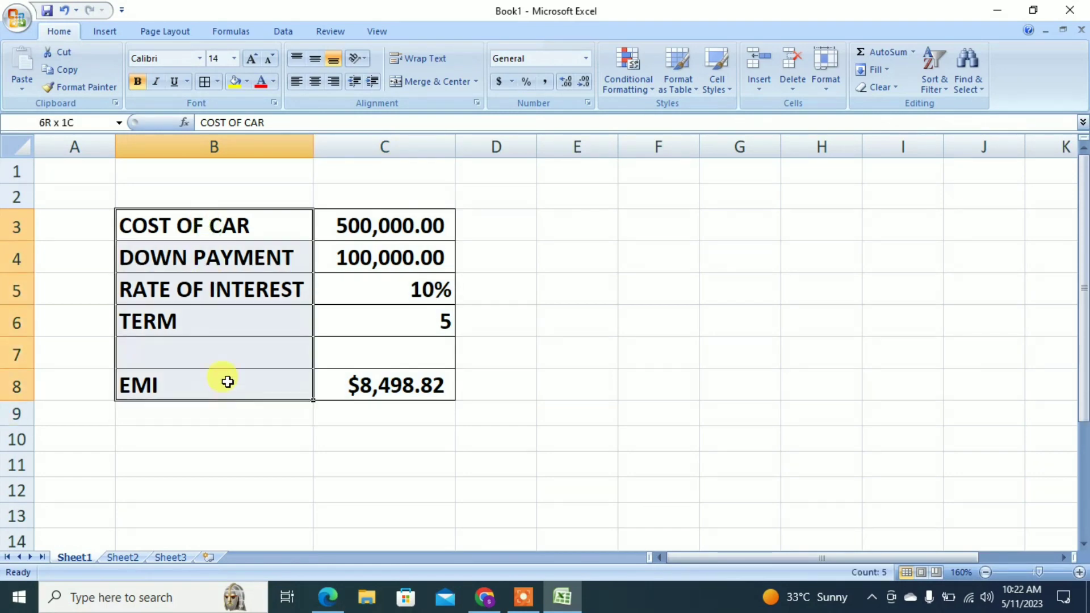
left_click(234, 82)
Step: Copy the loan table B3:C8 to E3 and widen columns E and F to fit the contents
left_click_drag(252, 223, 358, 377)
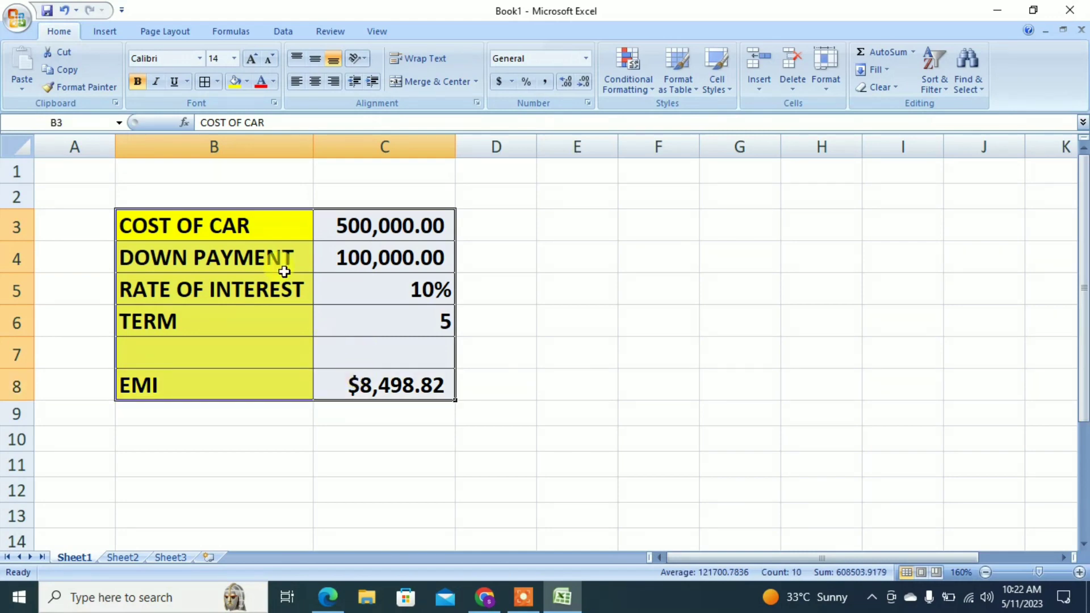
left_click(59, 73)
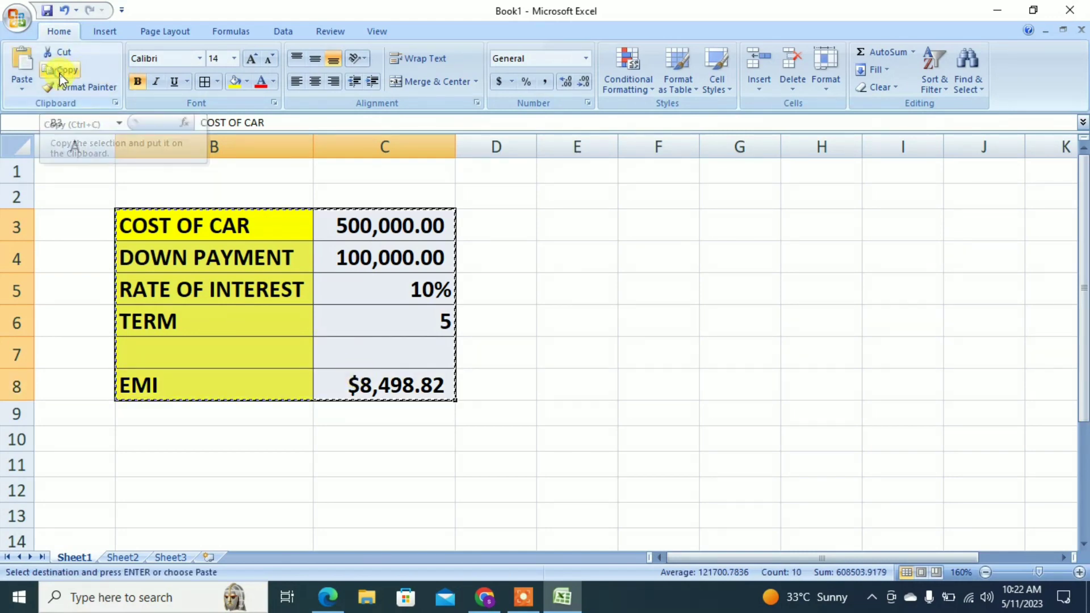
left_click(597, 223)
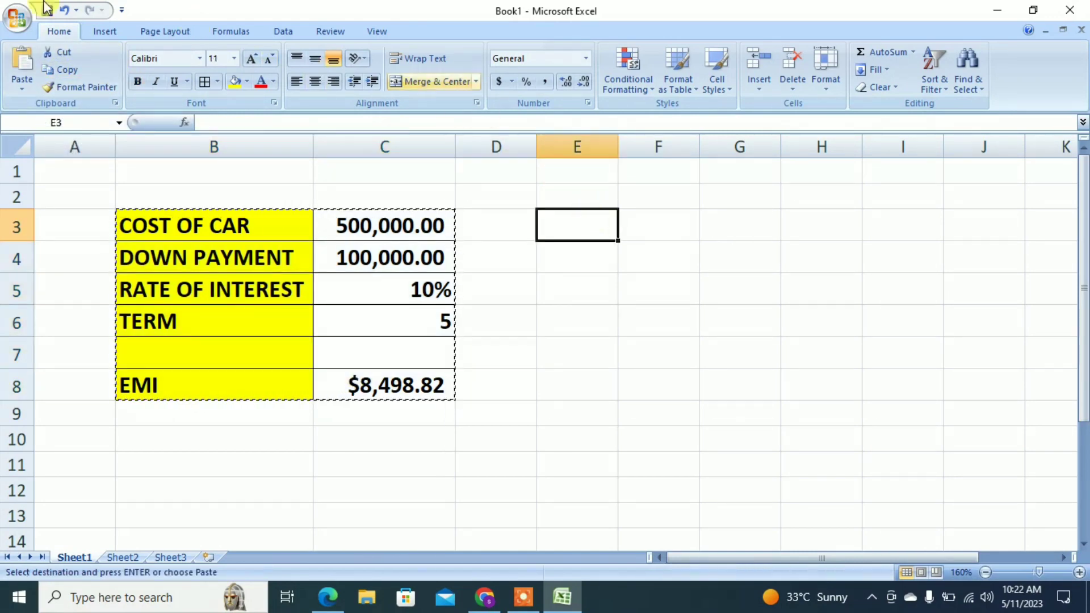
left_click(29, 71)
left_click_drag(618, 149, 735, 149)
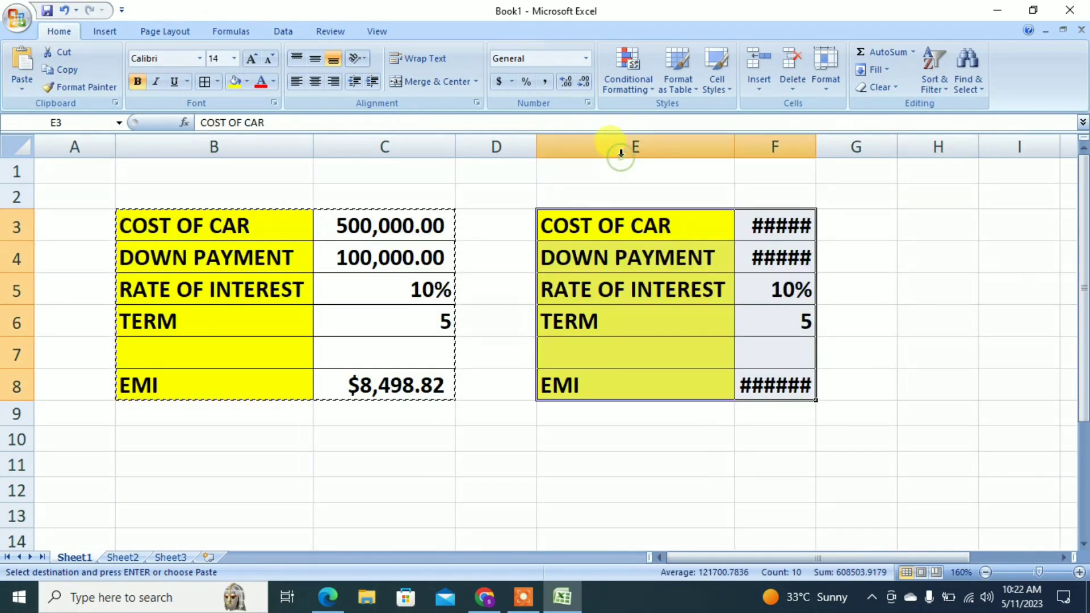
double_click(815, 145)
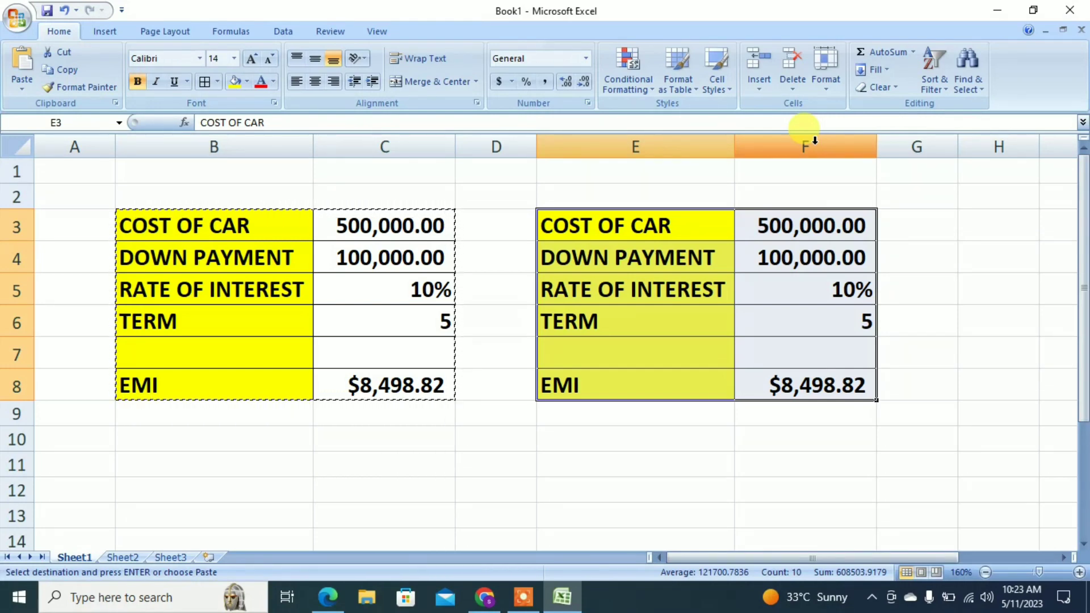
Step: Run Goal Seek on the copied EMI in F8 with target value 8000 by changing down payment F4, and keep the solution
left_click(800, 389)
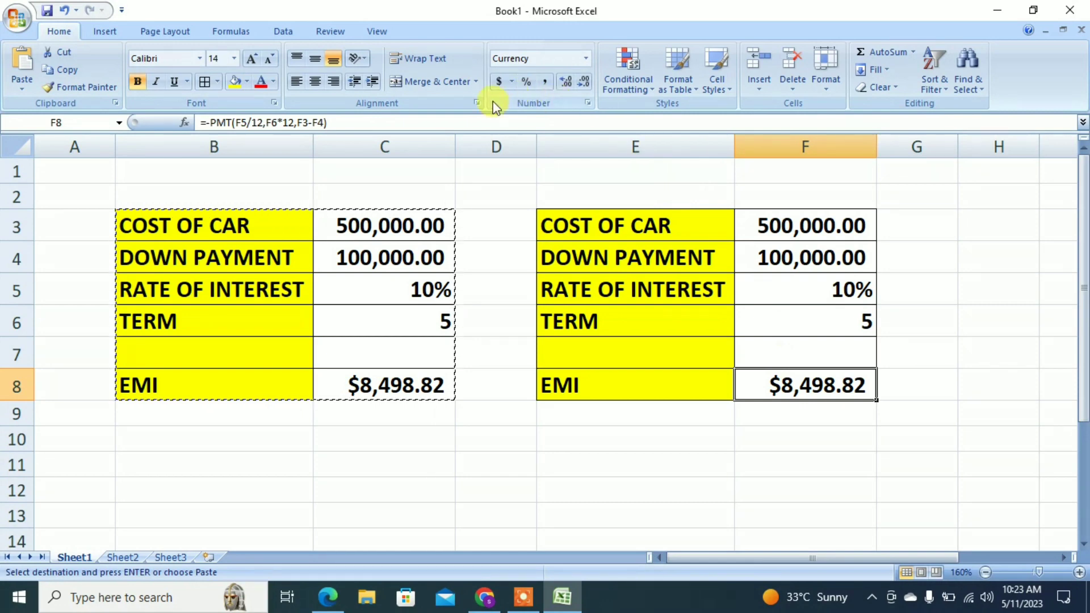
left_click(281, 35)
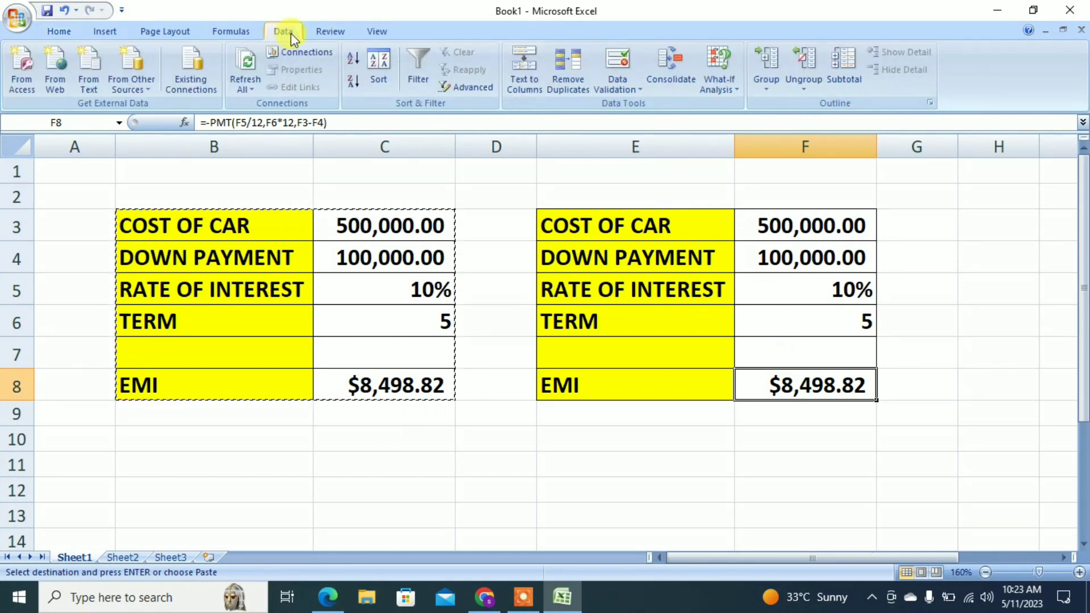
left_click(727, 90)
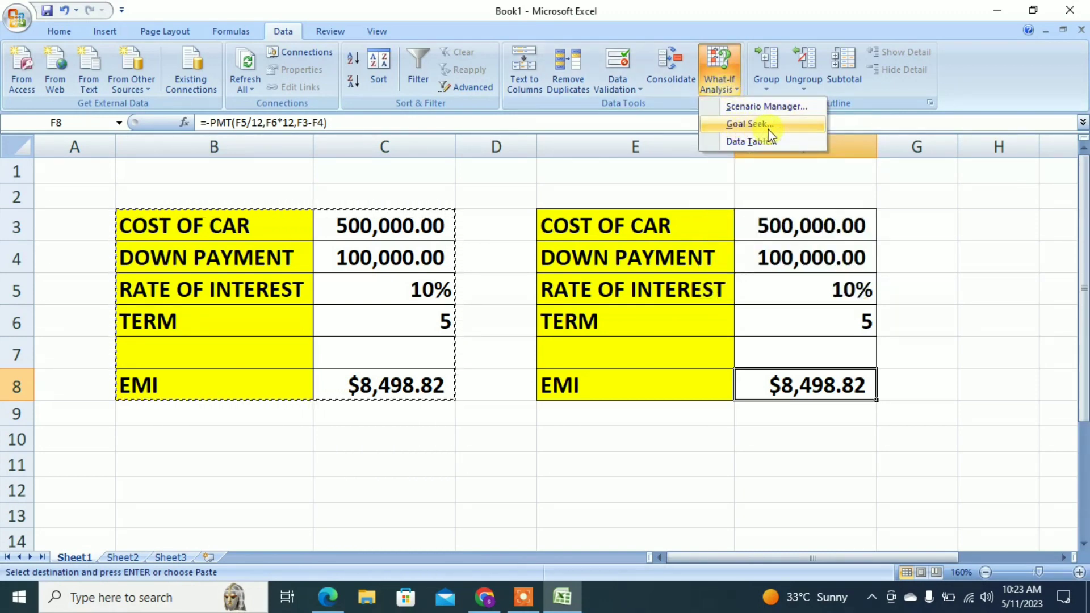
left_click(741, 126)
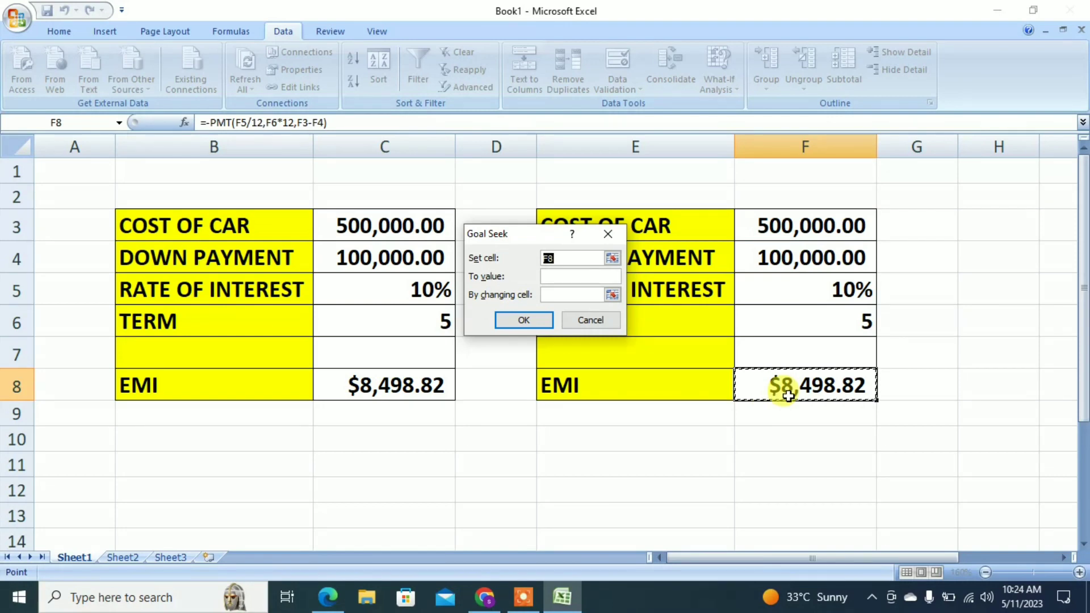
left_click(552, 276)
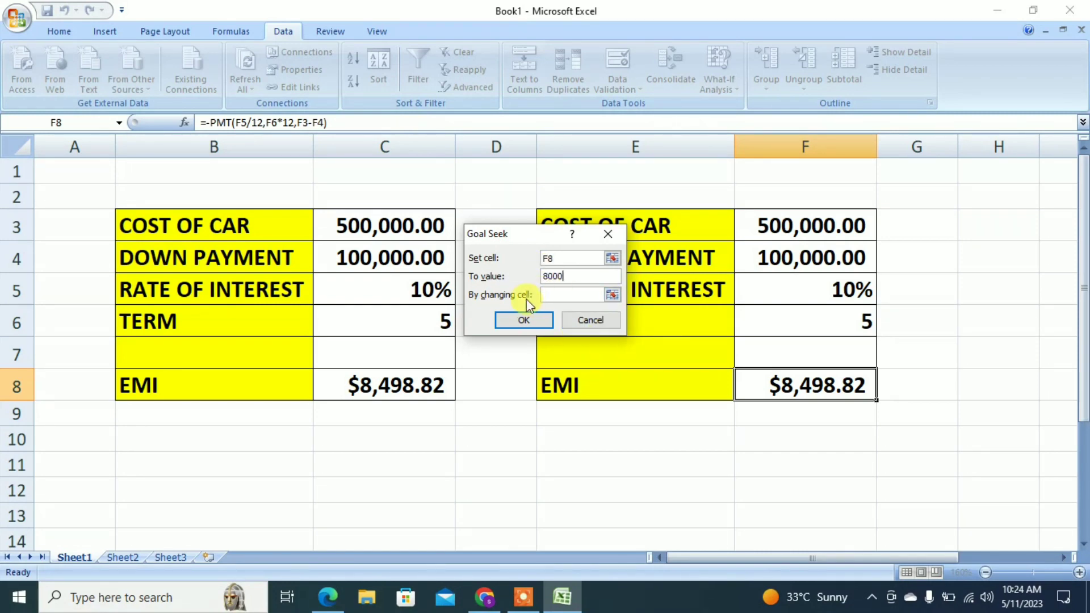
left_click(551, 294)
left_click(813, 265)
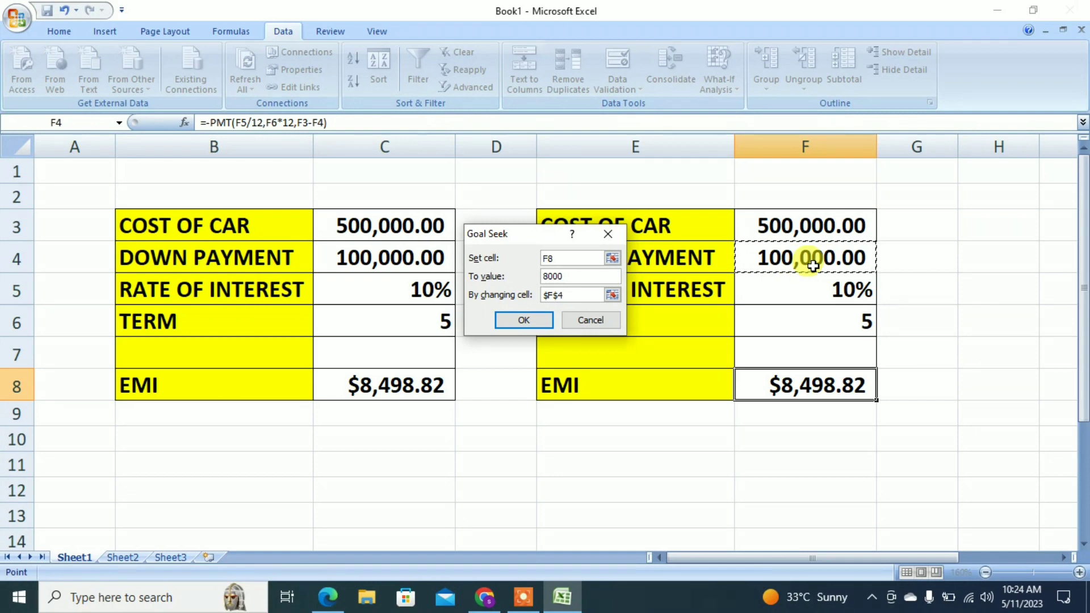
left_click(519, 327)
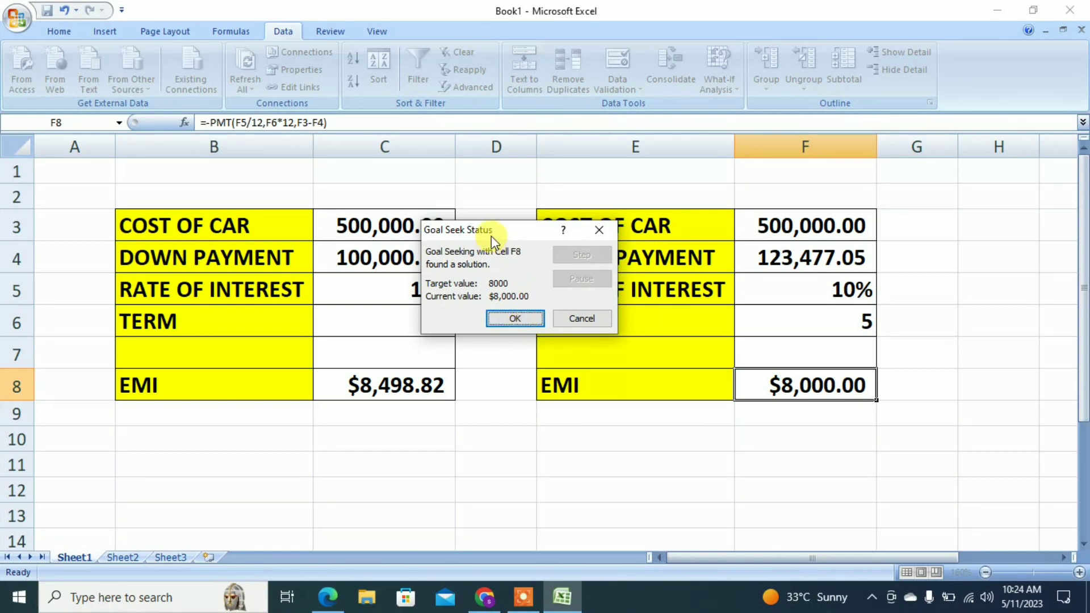
left_click_drag(496, 237, 524, 469)
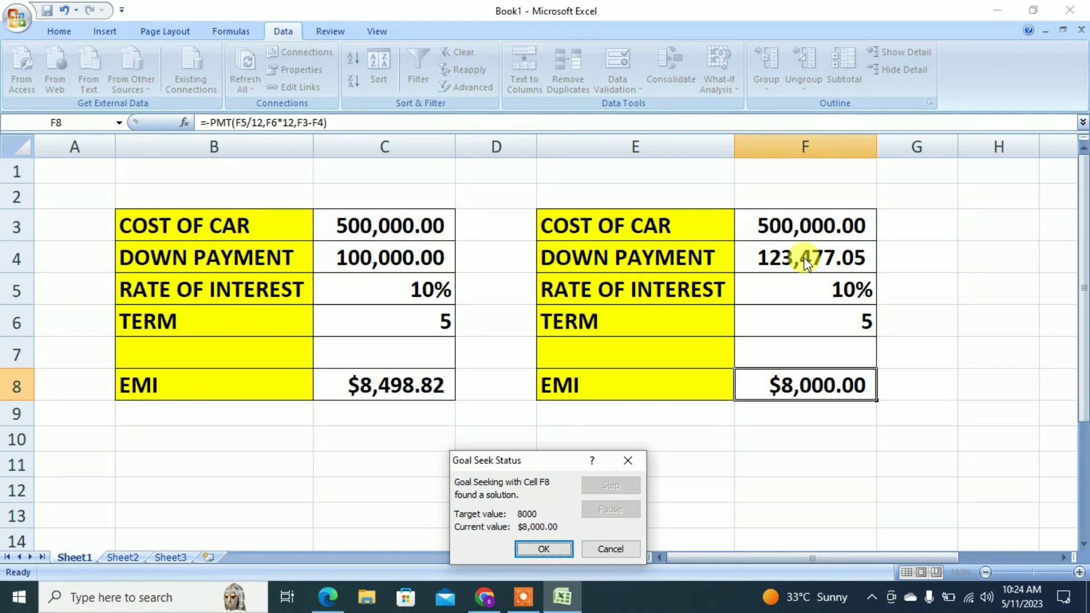
left_click(542, 550)
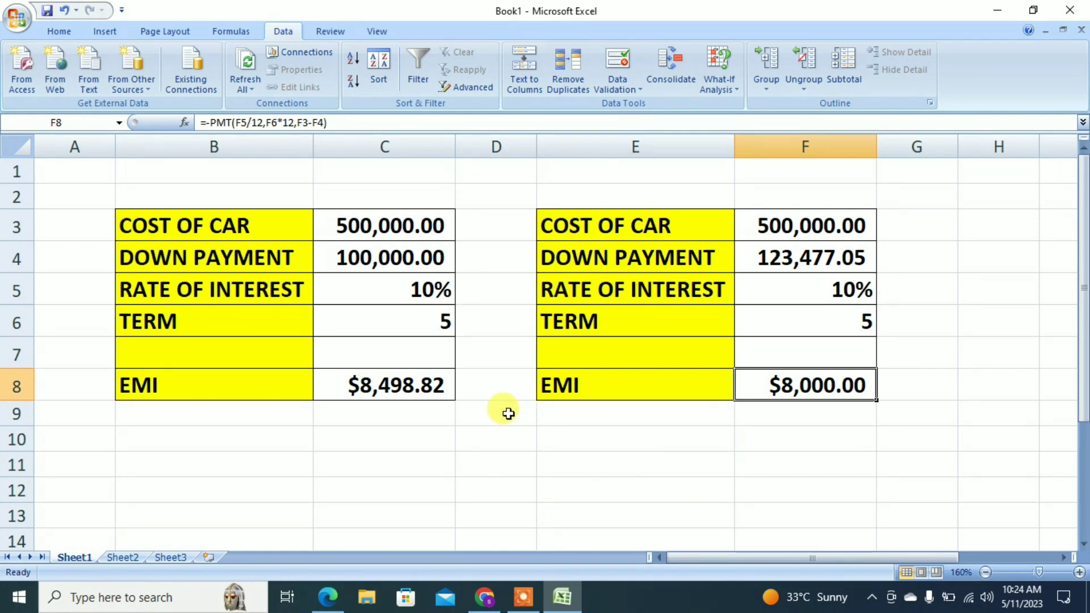
Step: Insert red-outlined WordArt reading "PMT / GOALSEAK" and move it below the two loan tables
left_click(106, 31)
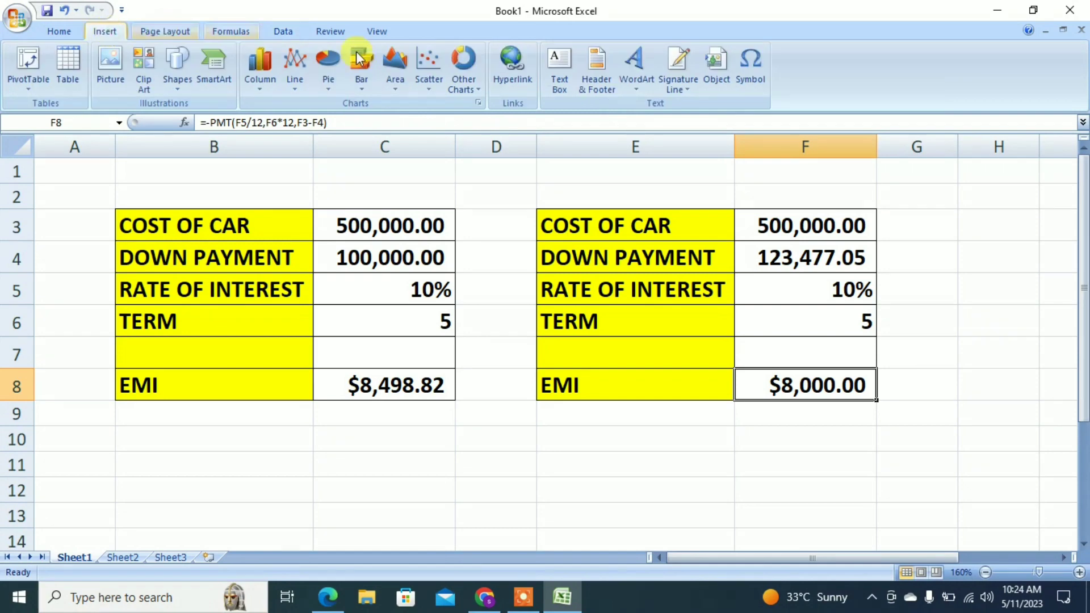
left_click(638, 60)
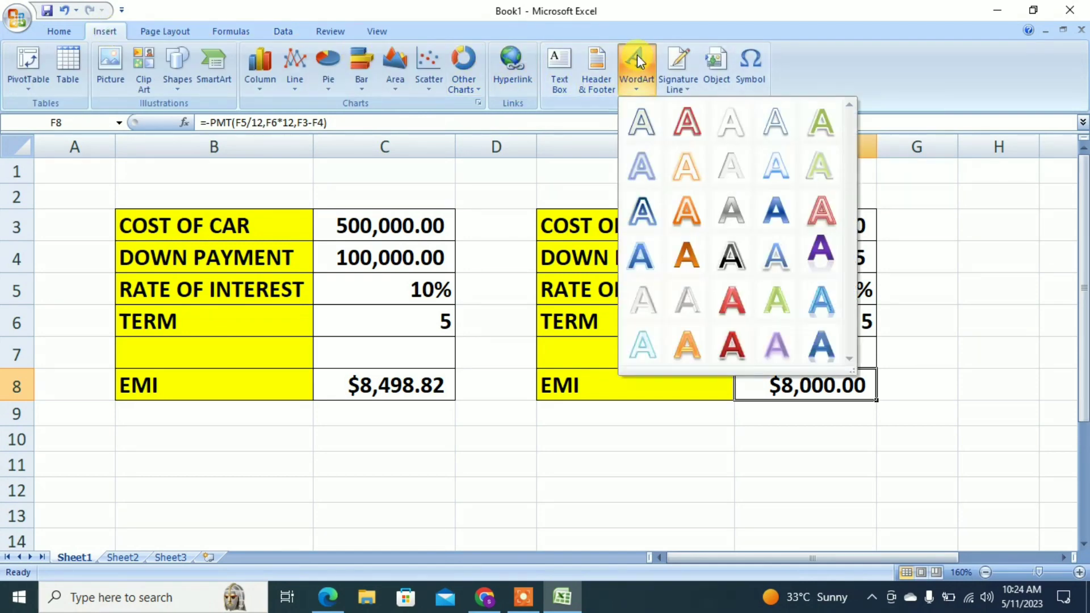
left_click(688, 121)
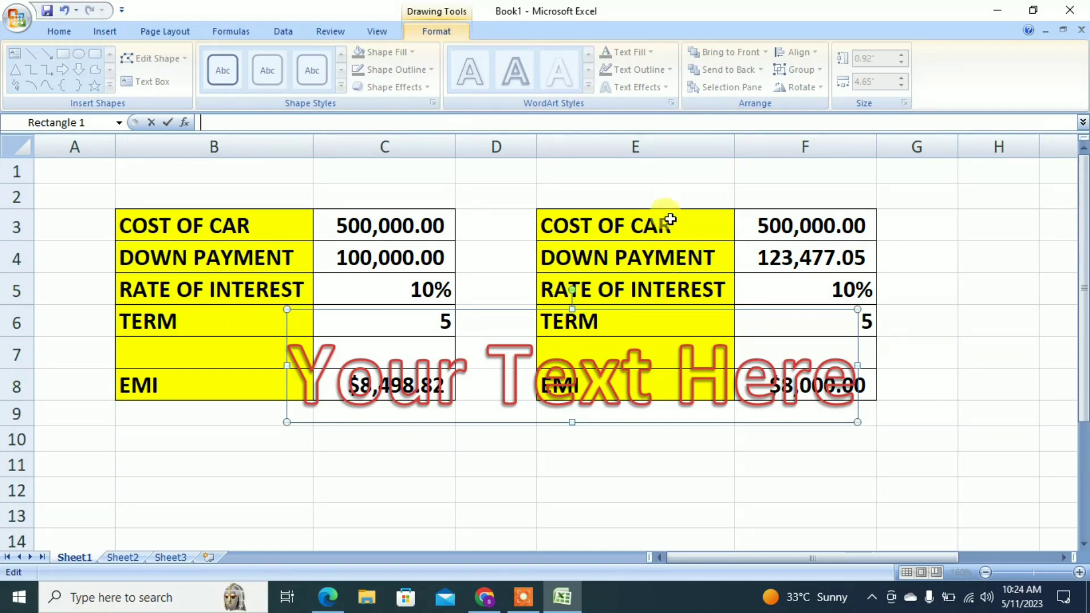
left_click(520, 391)
key("ctrl+a")
type("P")
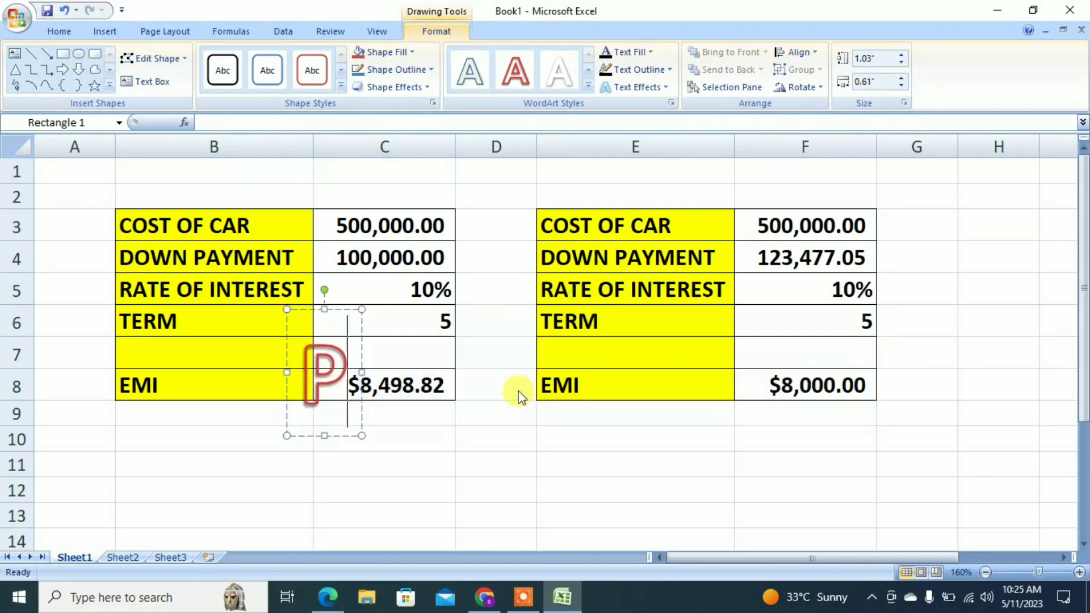
type("MT / ")
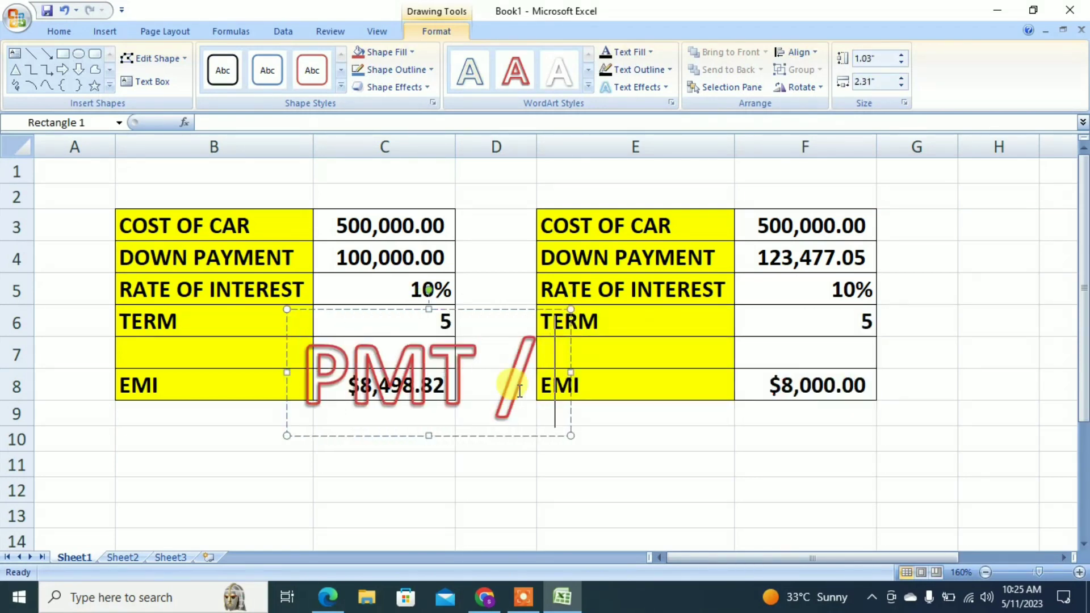
type("GOAL")
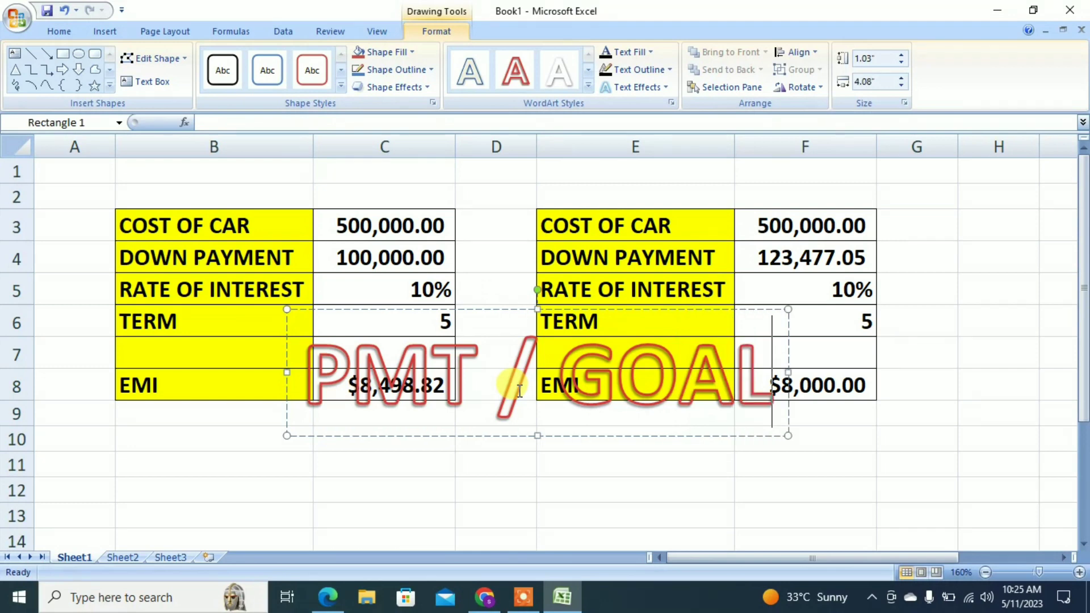
type("SEA")
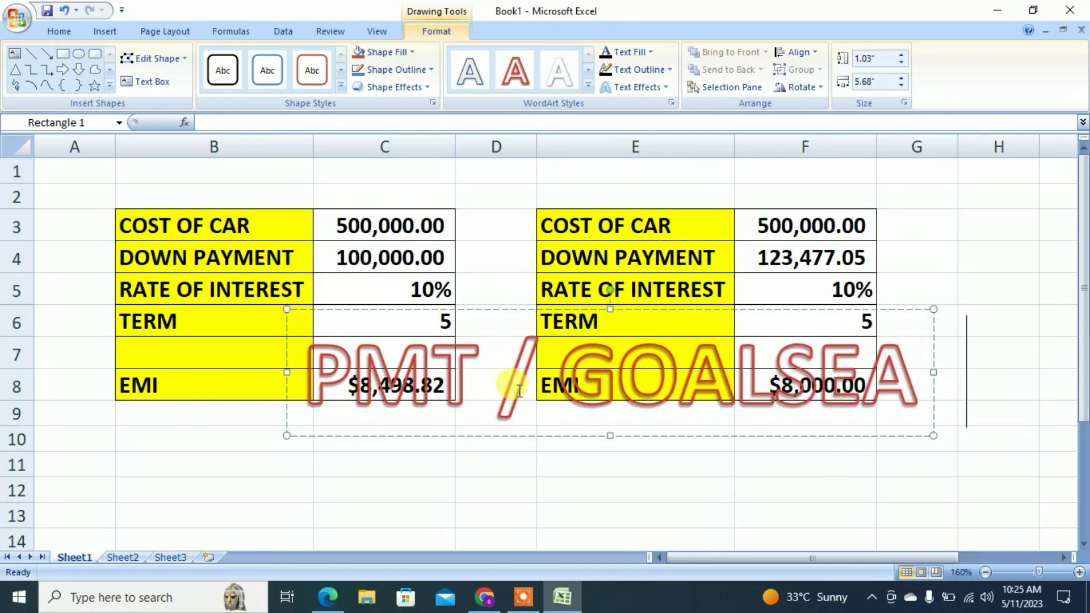
type("K")
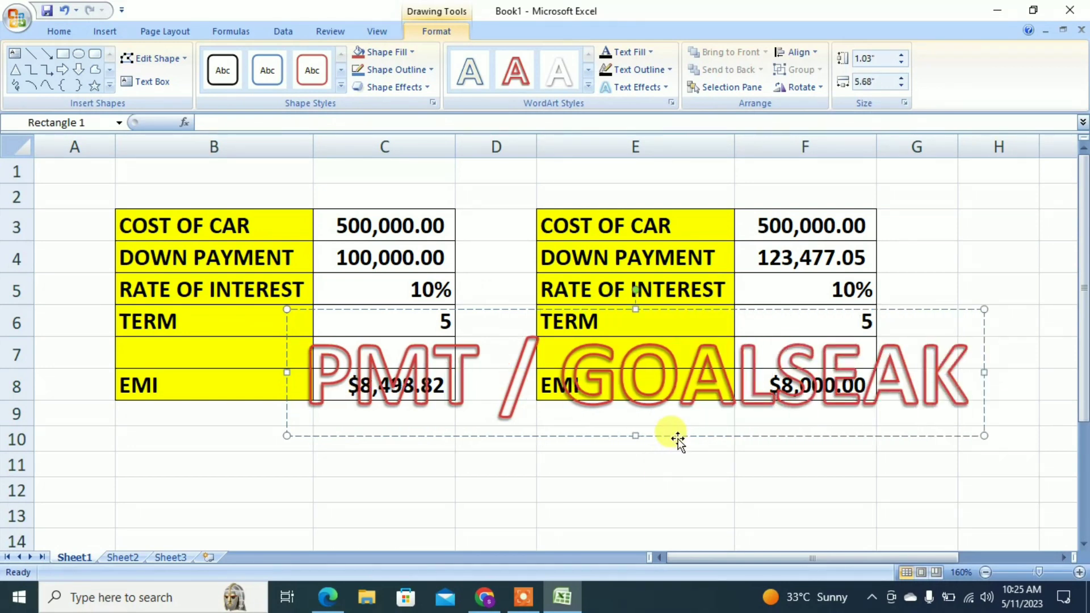
left_click_drag(677, 436, 601, 551)
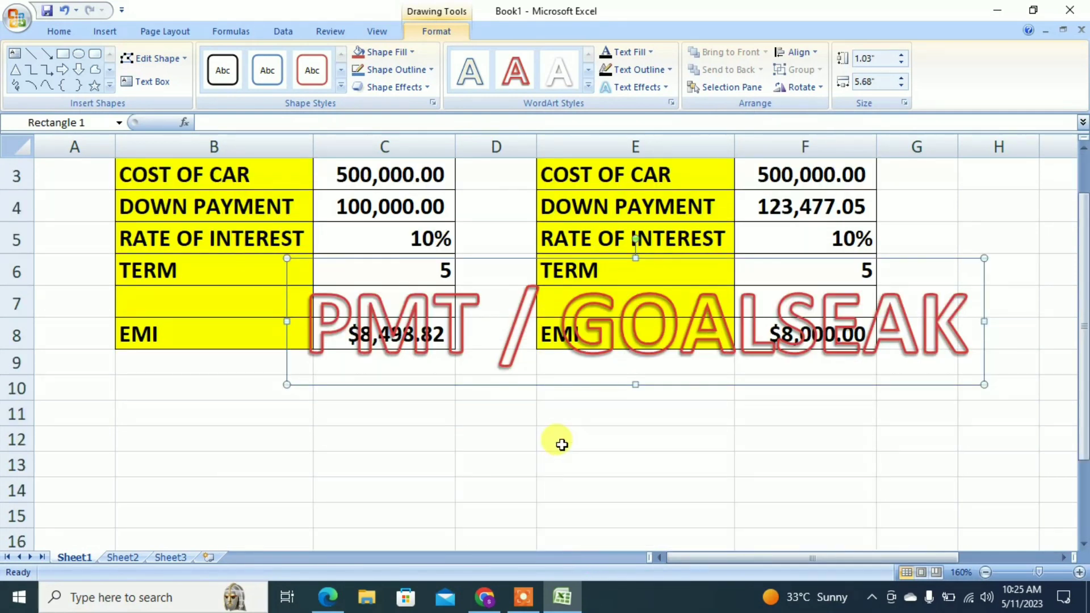
left_click_drag(466, 385, 351, 483)
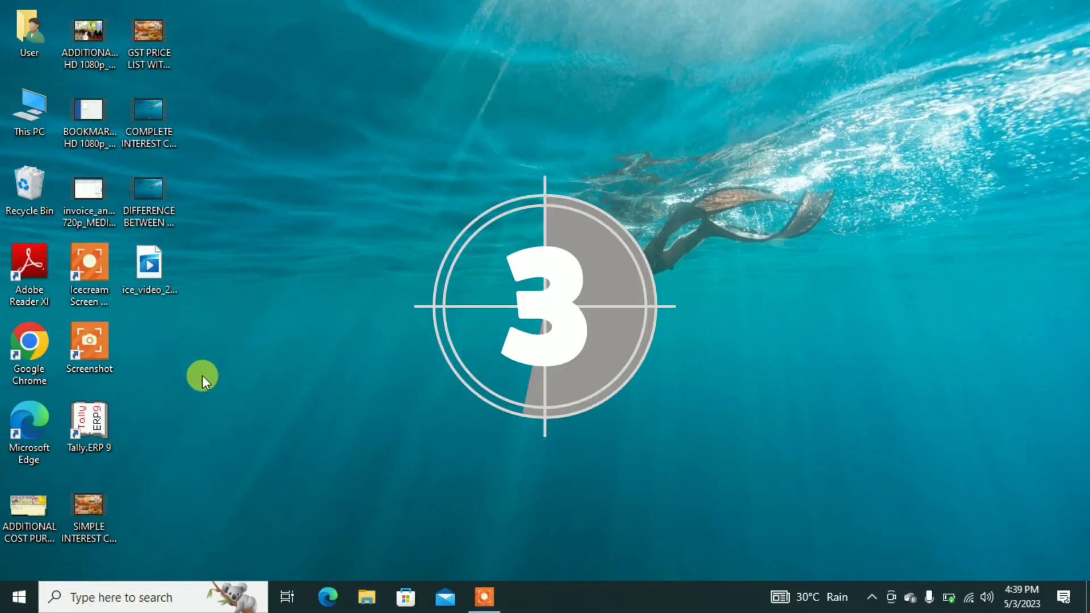
Step: Open Microsoft Office Excel 2007 from the desktop and zoom the blank sheet to 160%
left_click(120, 601)
type("excel")
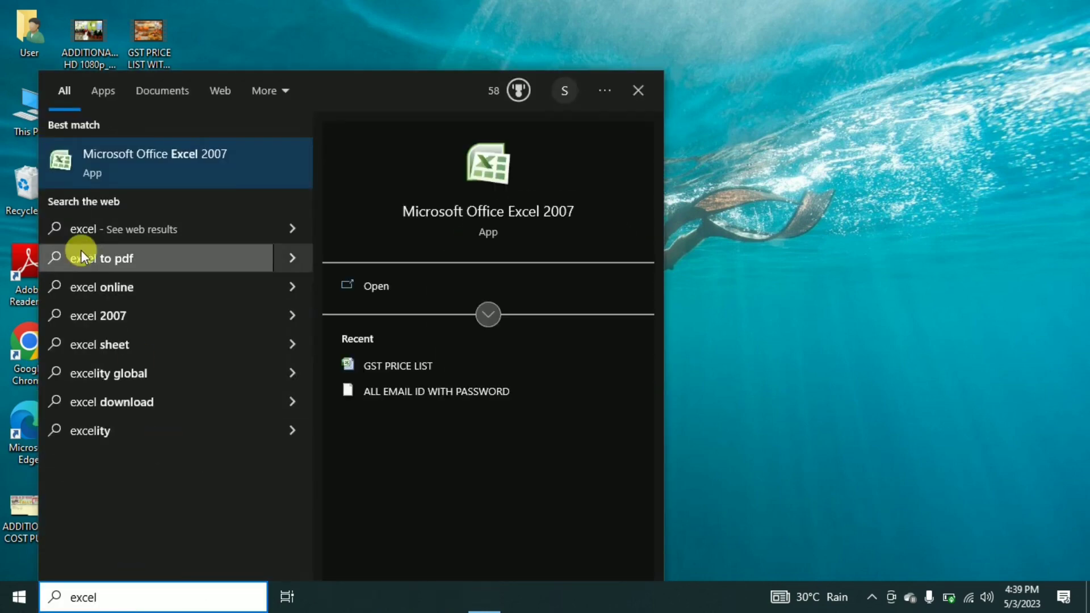
left_click(175, 167)
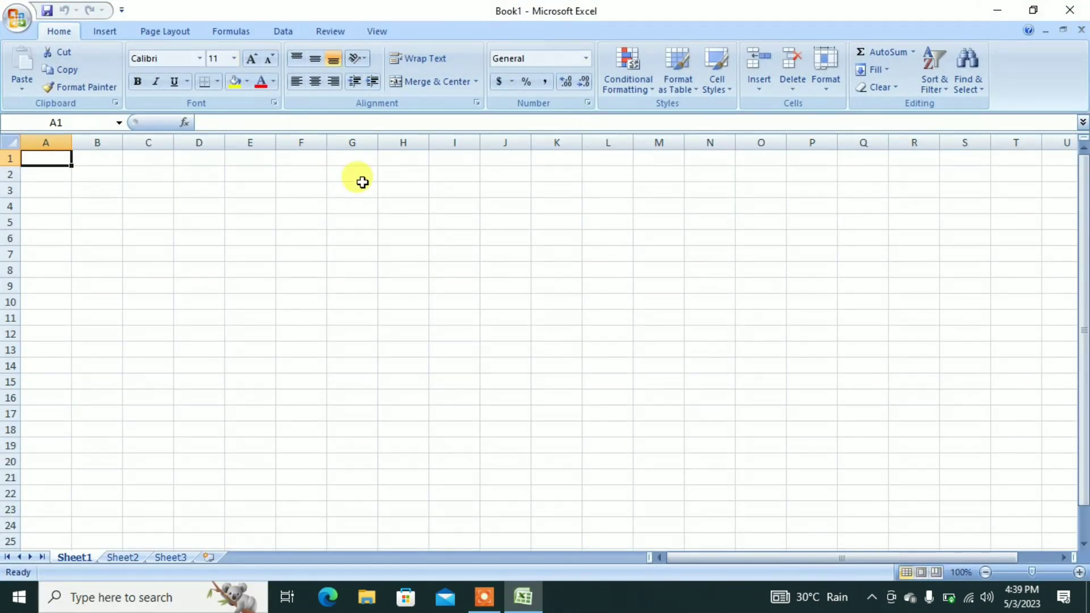
left_click(1079, 573)
left_click(1079, 572)
left_click(1080, 572)
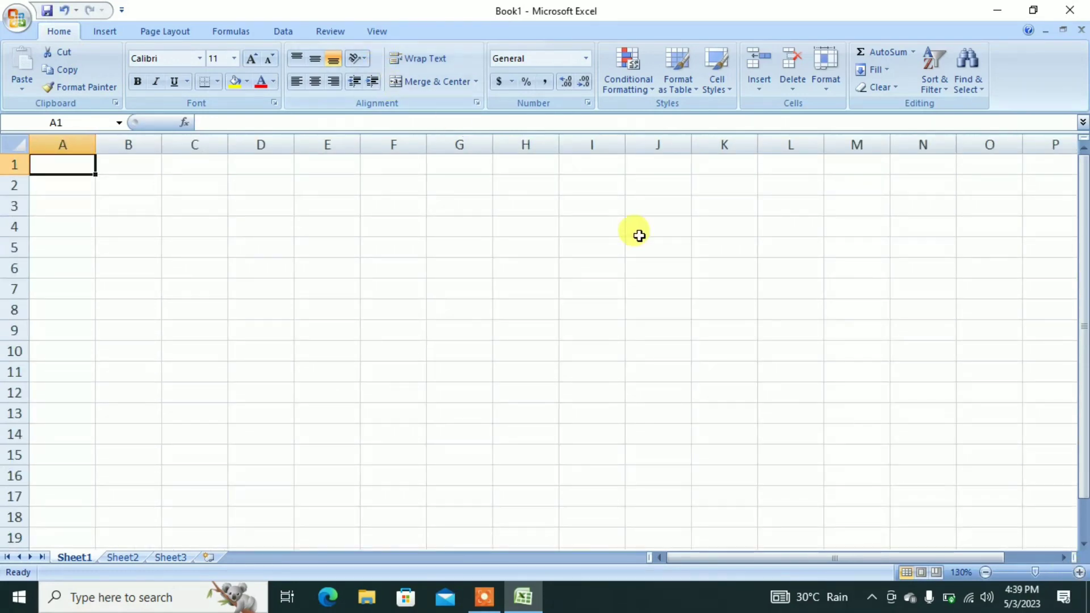
left_click(1080, 572)
left_click(1079, 573)
left_click(1080, 573)
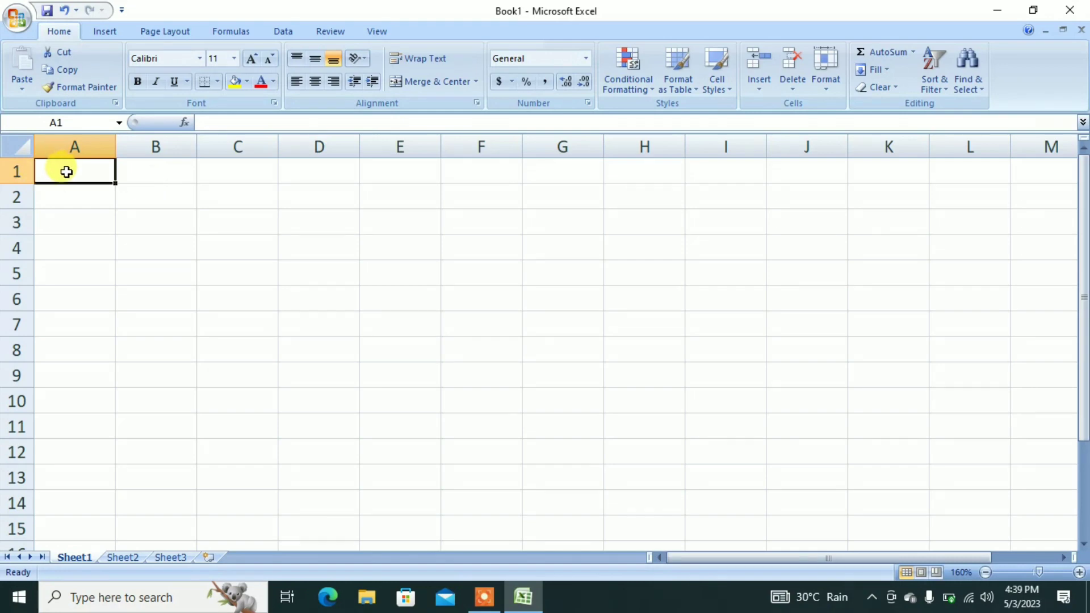
Step: Enter the column headings FULL NAME in A1 and LENGTH in B1
type("fu")
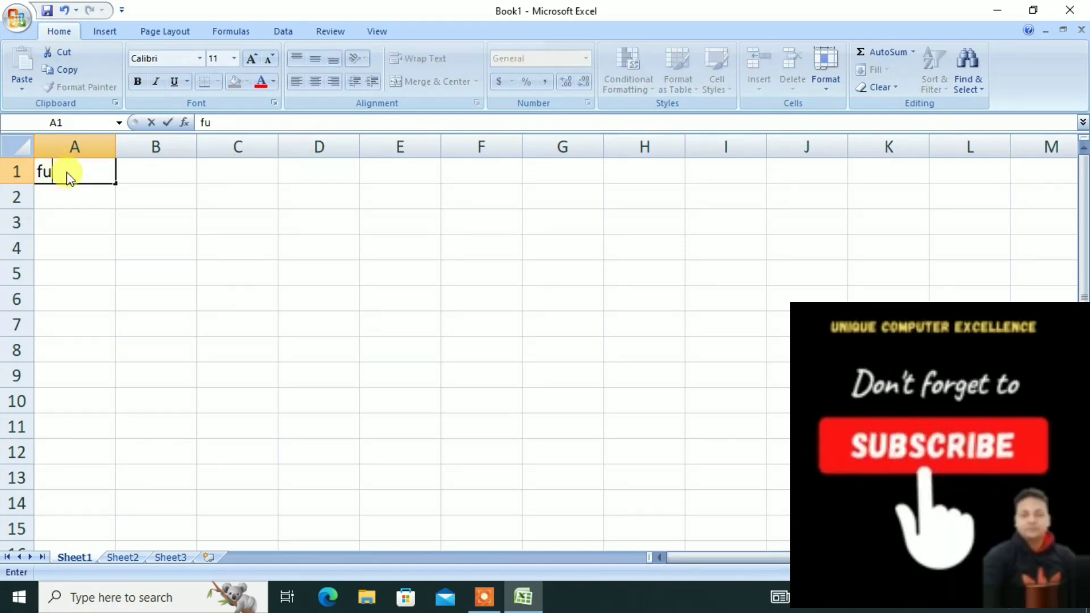
key("BackSpace")
key("BackSpace")
type("FULL NAME")
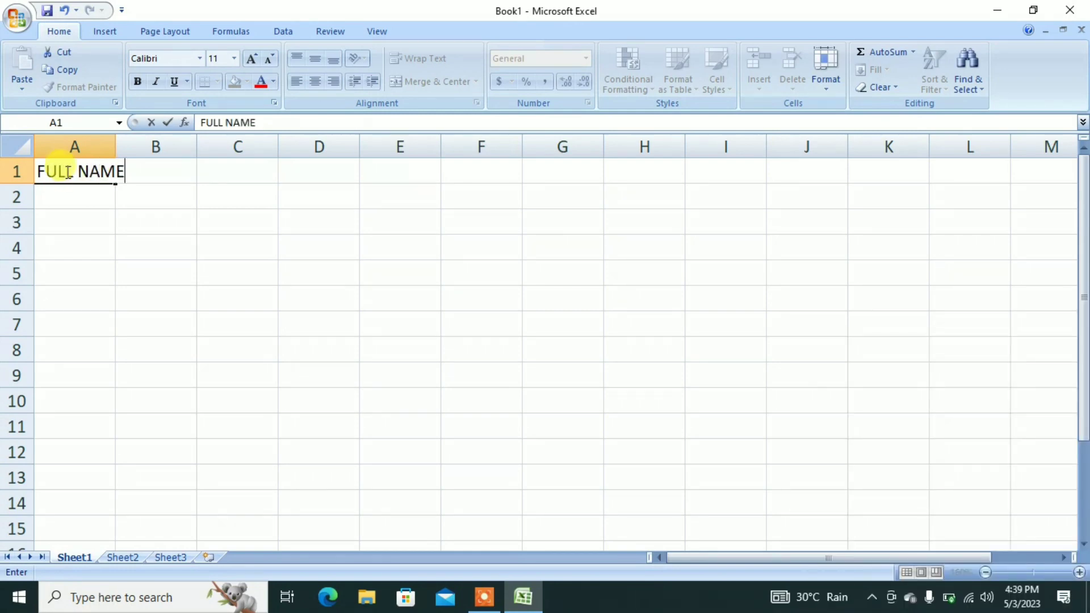
key("Tab")
type("LE")
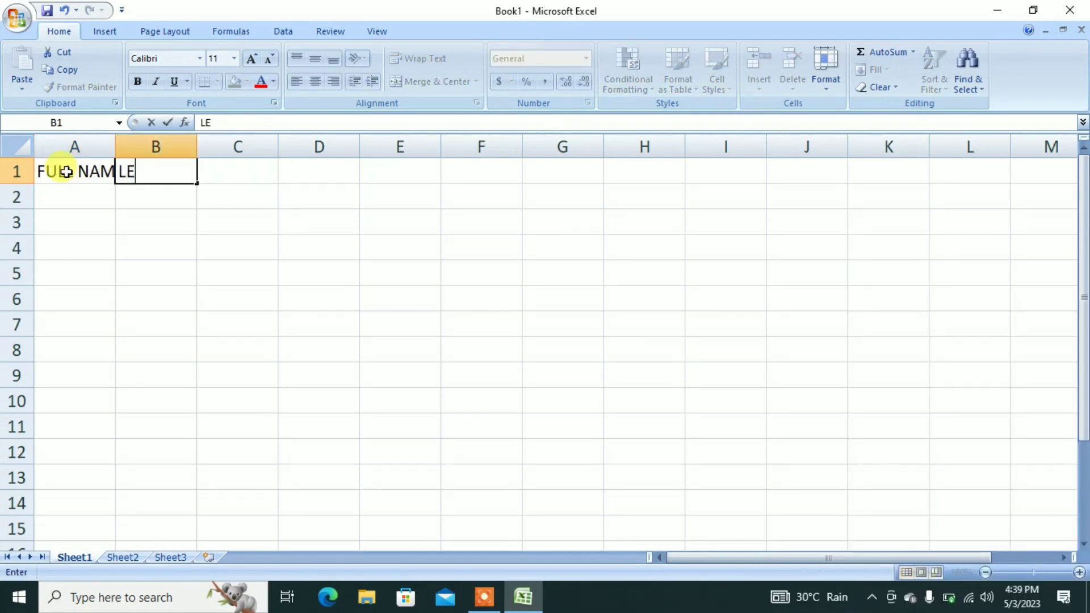
type("NGTH")
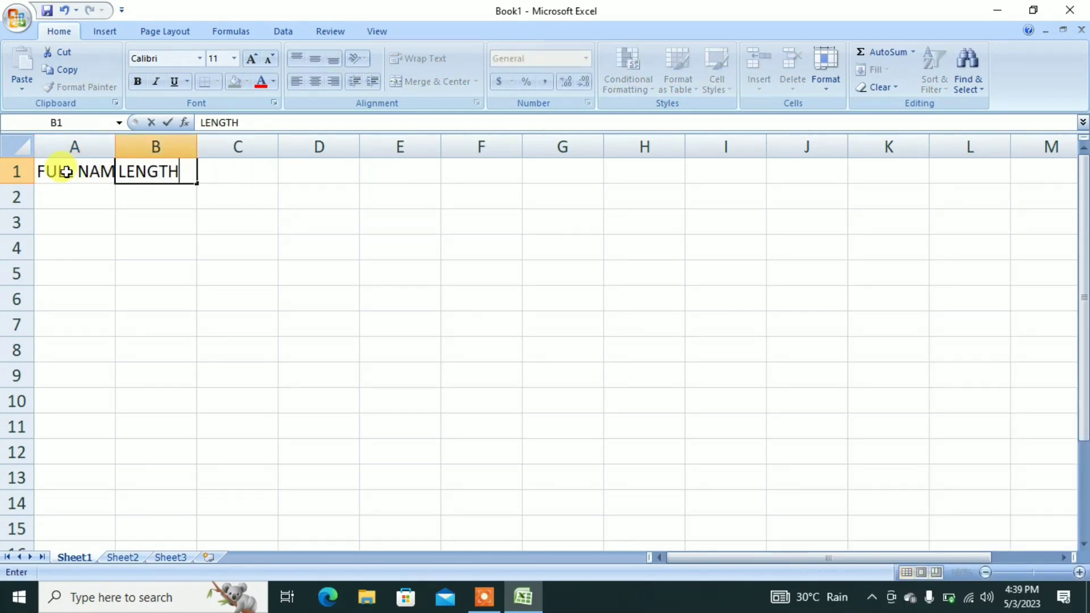
key("Tab")
Step: Enter the headings SPACE POSITION in C1, FIRST NAME in D1 and LAST NAME in E1
type("S")
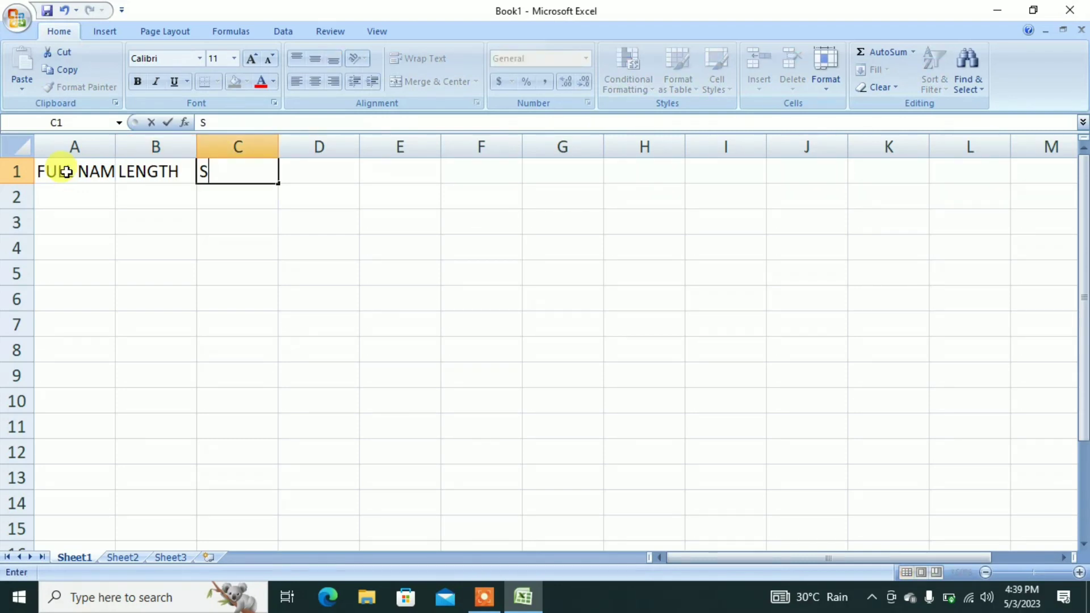
type("PACE POSI")
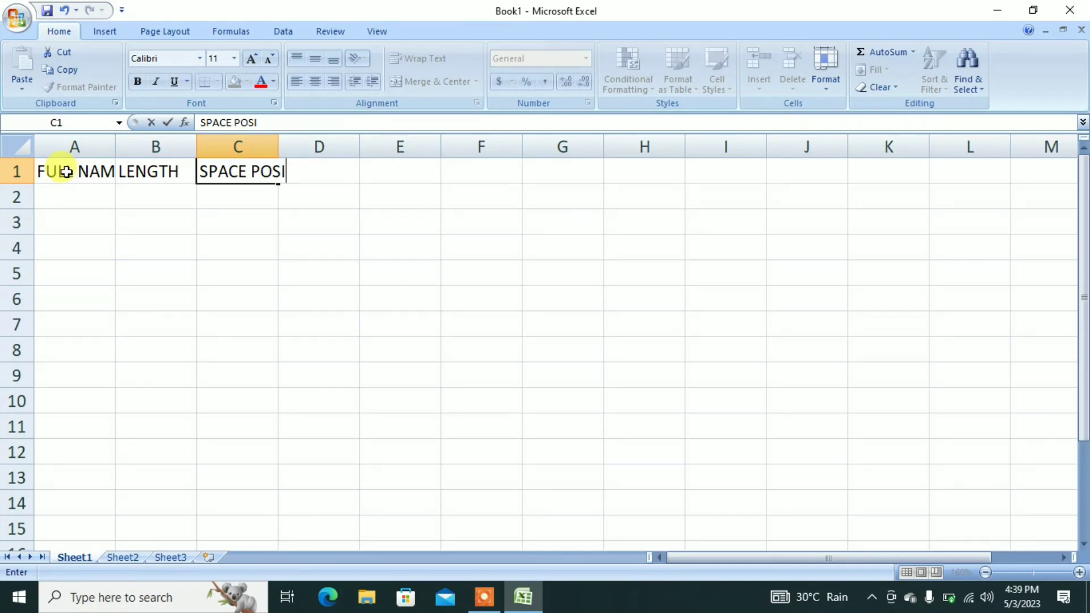
type("TION")
key("Tab")
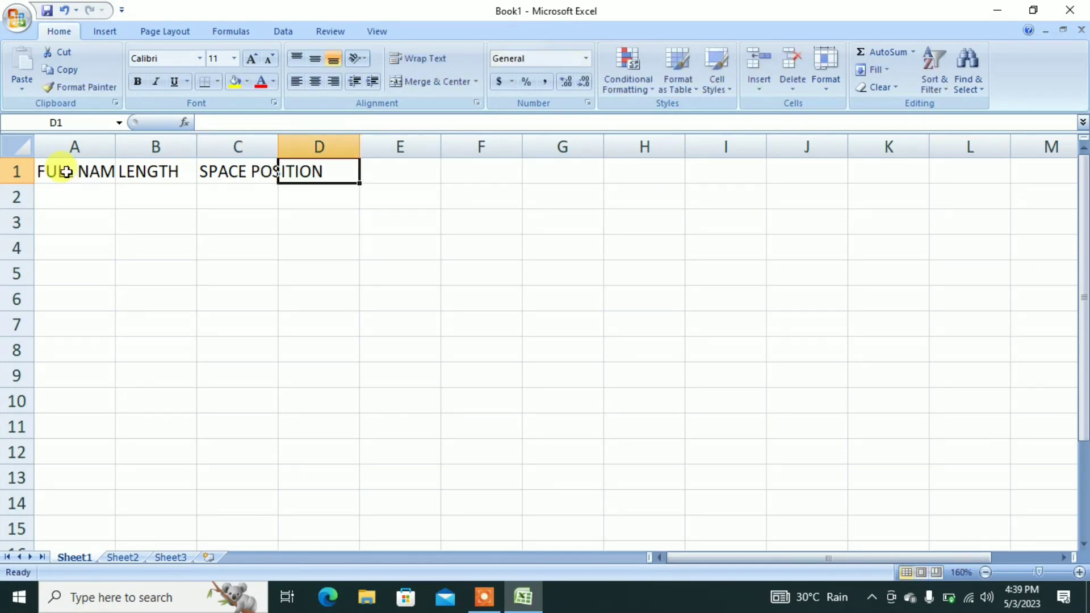
type("FIRST NAME")
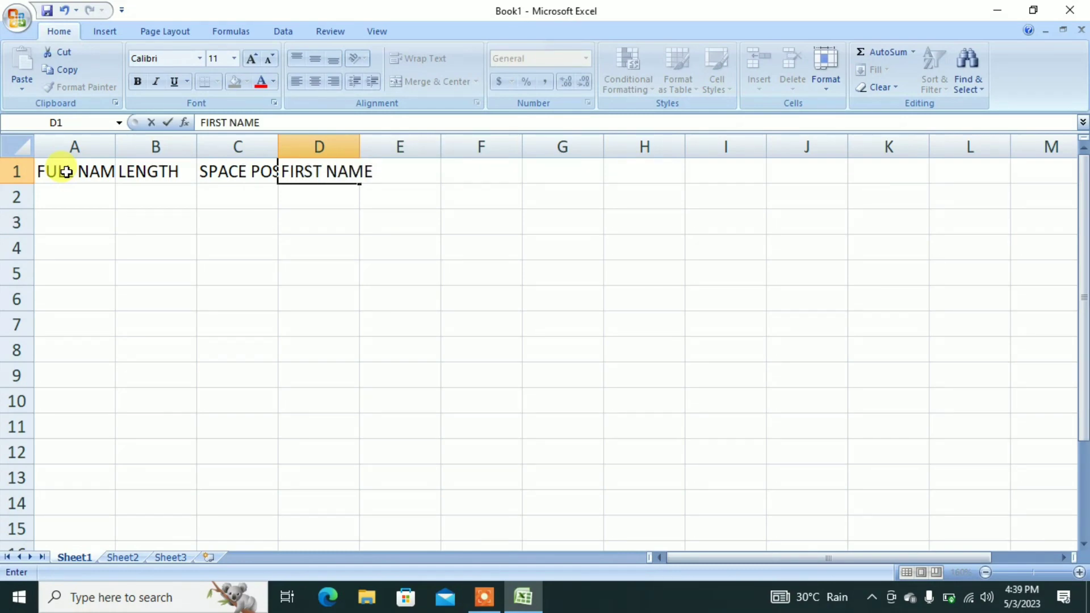
key("Tab")
type("LAST NAME")
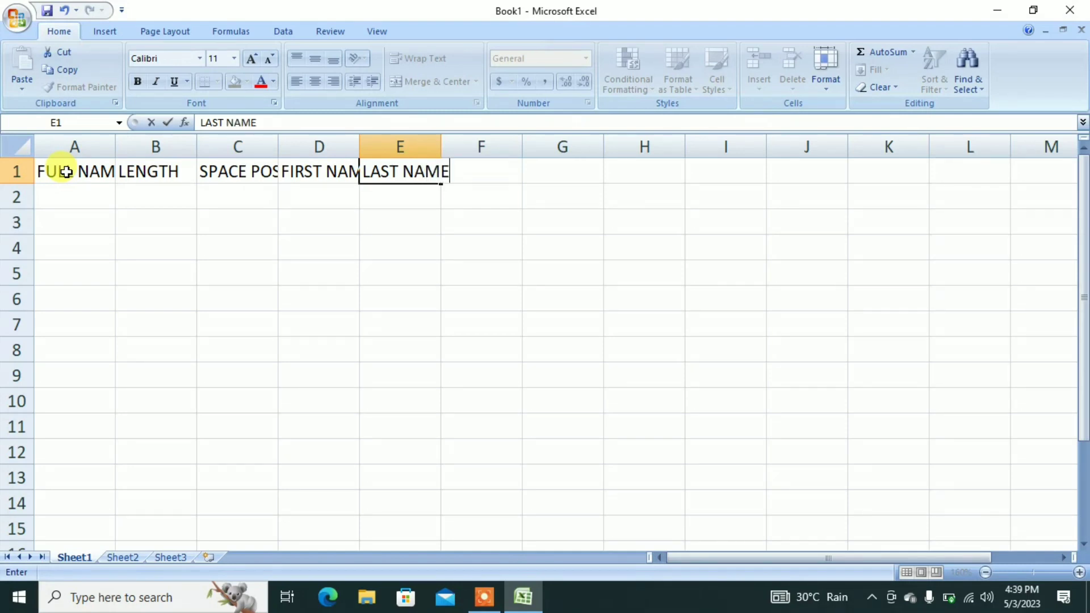
key("Tab")
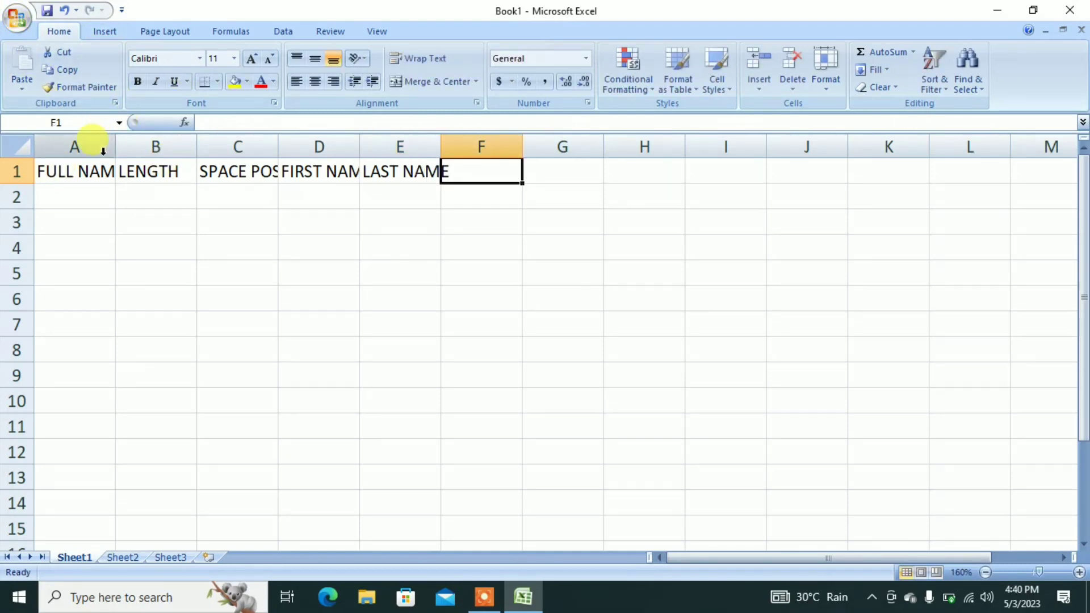
Step: Increase the font size of the headings in A1:E1 by two steps
left_click(95, 174)
left_click_drag(95, 173, 401, 175)
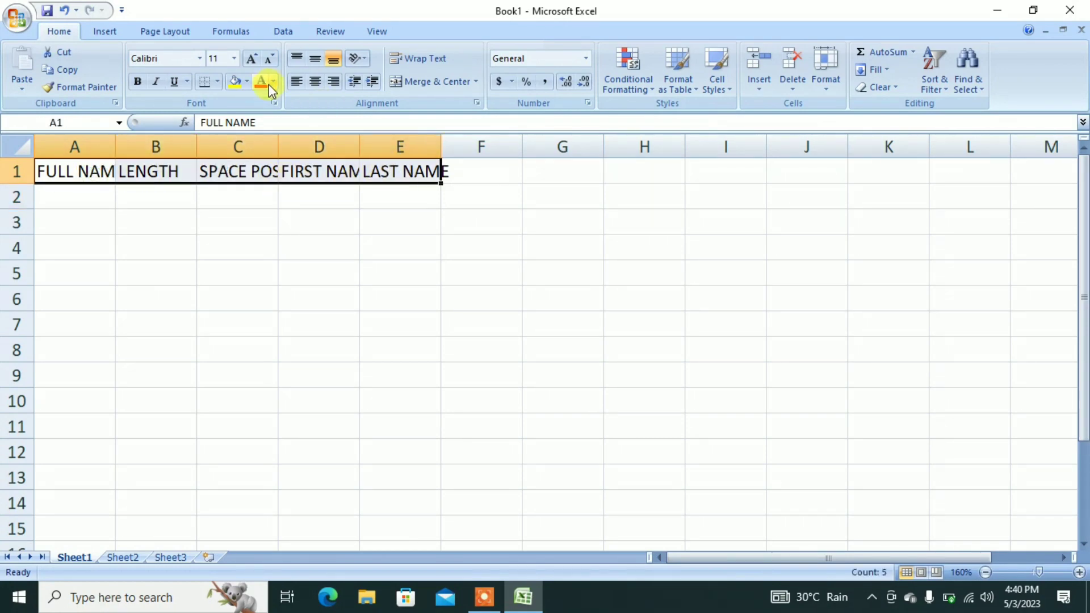
left_click(251, 59)
left_click(252, 59)
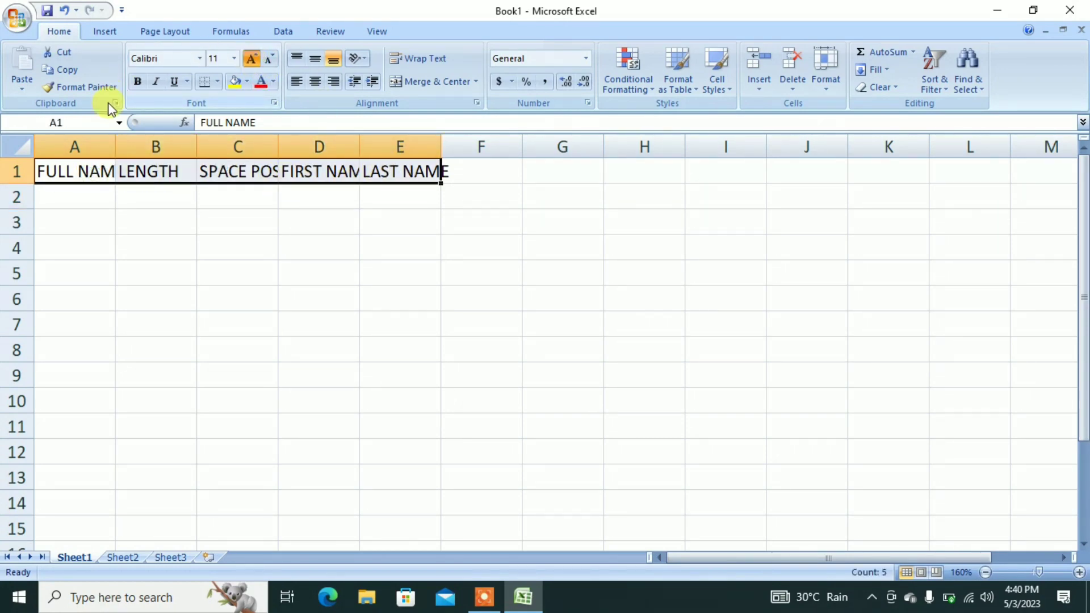
Step: Make the headings in A1:E1 bold and centred, and autofit their column widths
left_click(137, 83)
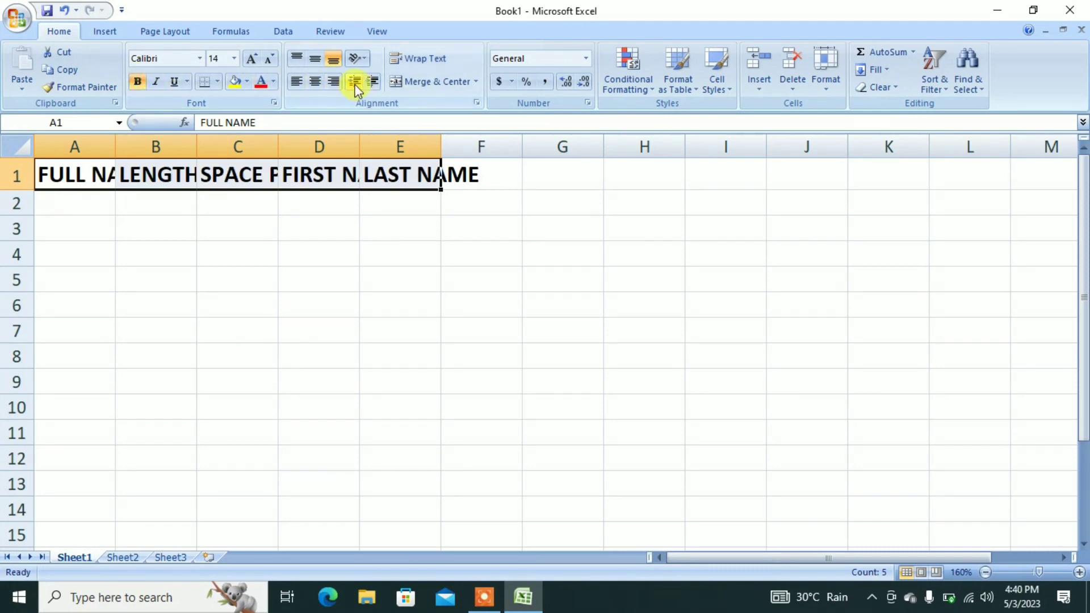
left_click(316, 81)
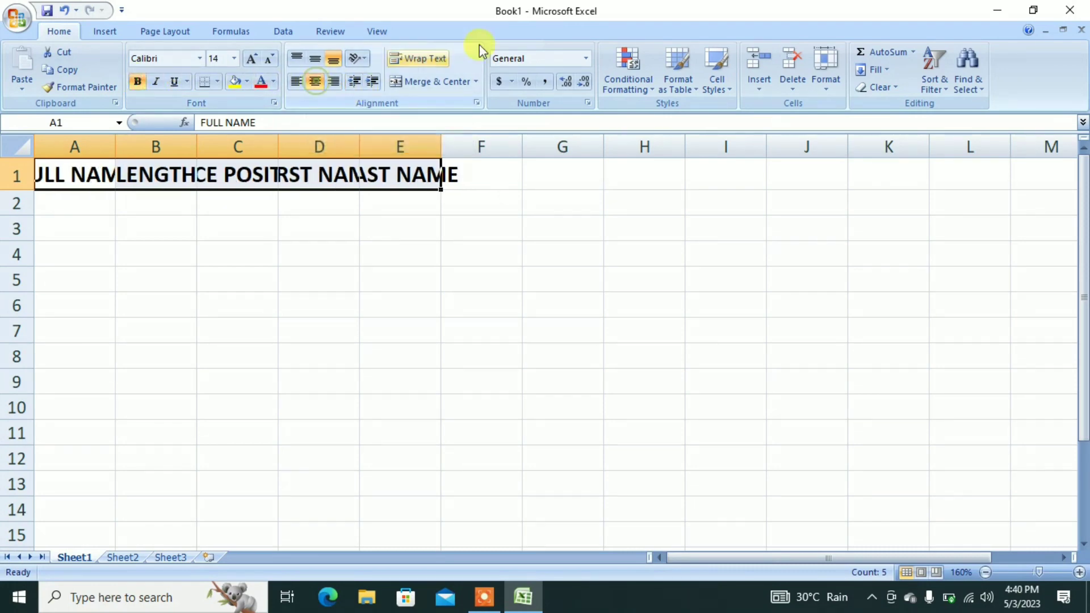
left_click(834, 84)
left_click(866, 178)
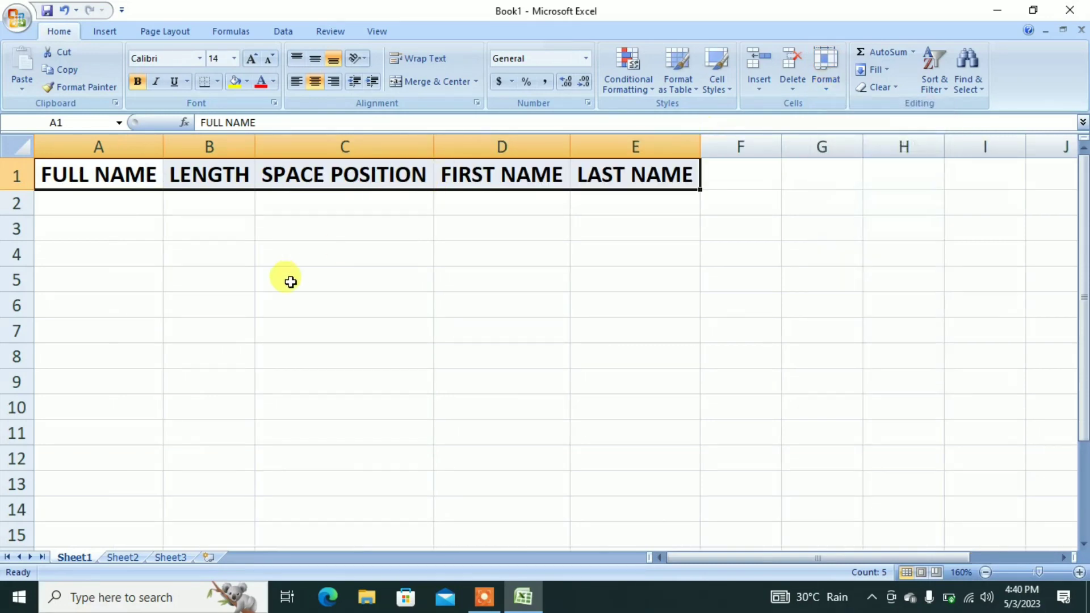
Step: Enter three sample full names, each a first and last name separated by a space, in A2:A4
left_click(94, 209)
type("A")
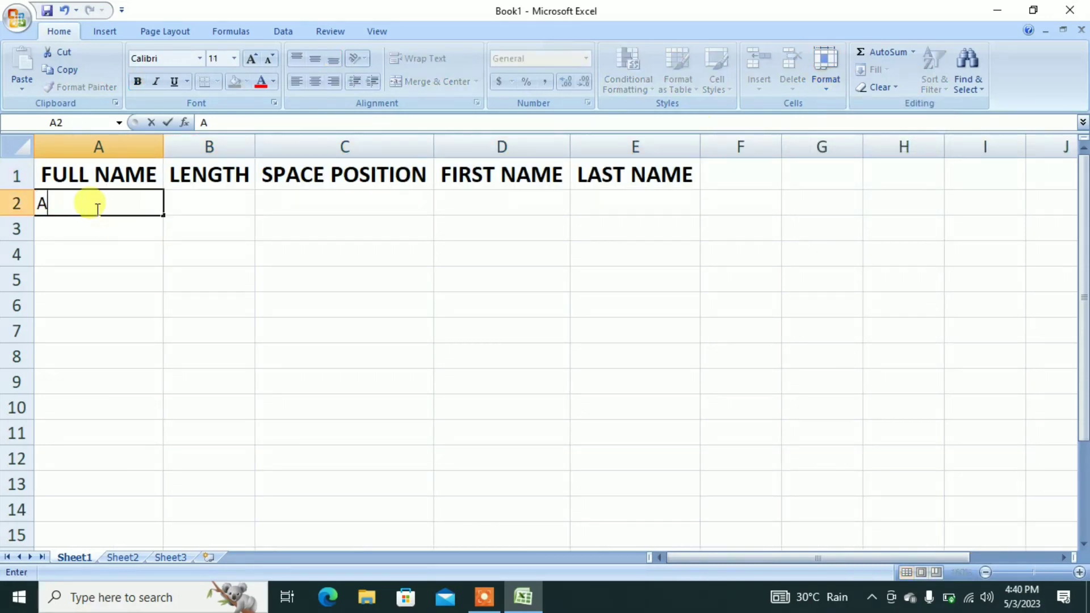
type("LI RAZA")
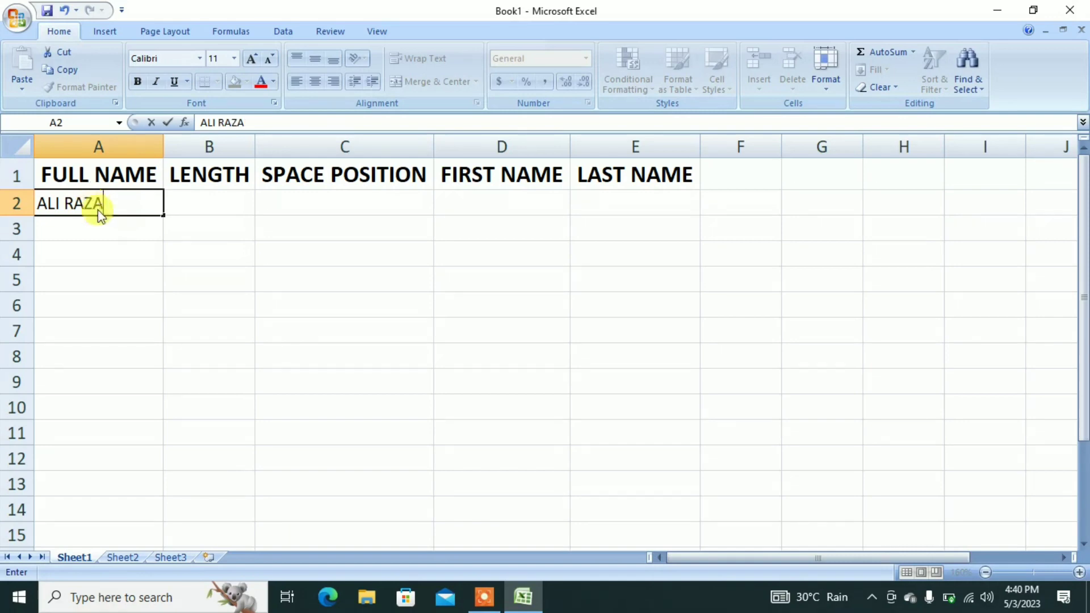
key("Return")
type("NA")
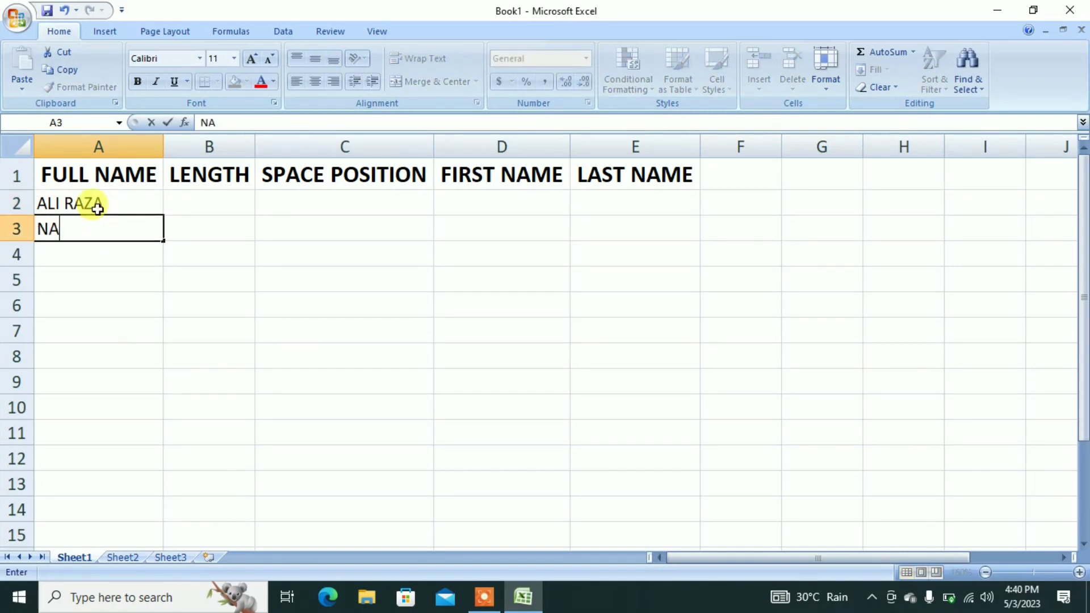
type("YAB NAZA")
key("BackSpace")
type("ZAR")
key("Return")
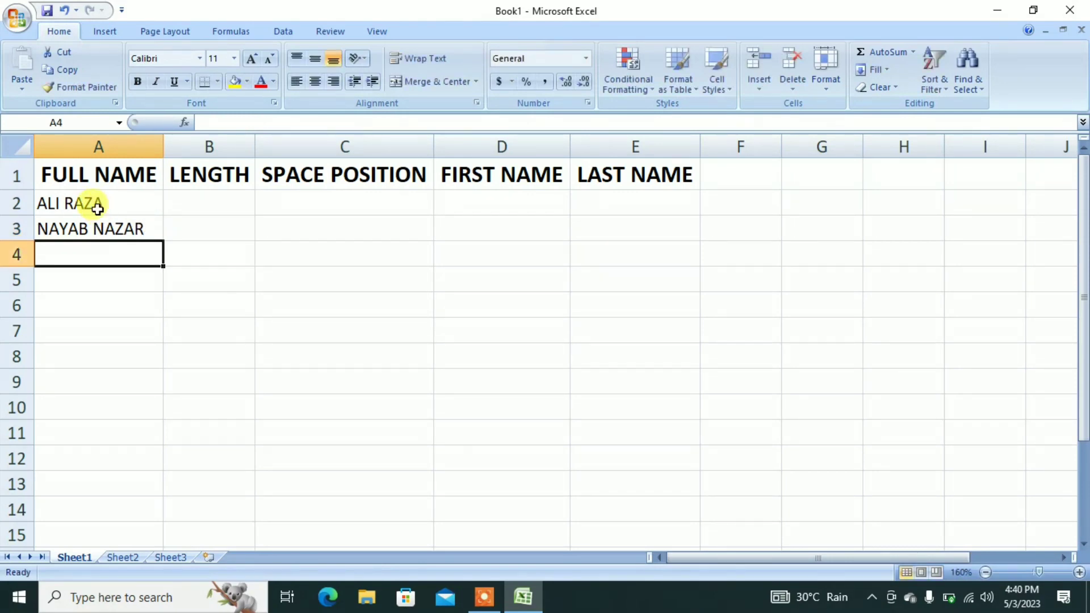
type("DANIYAL ")
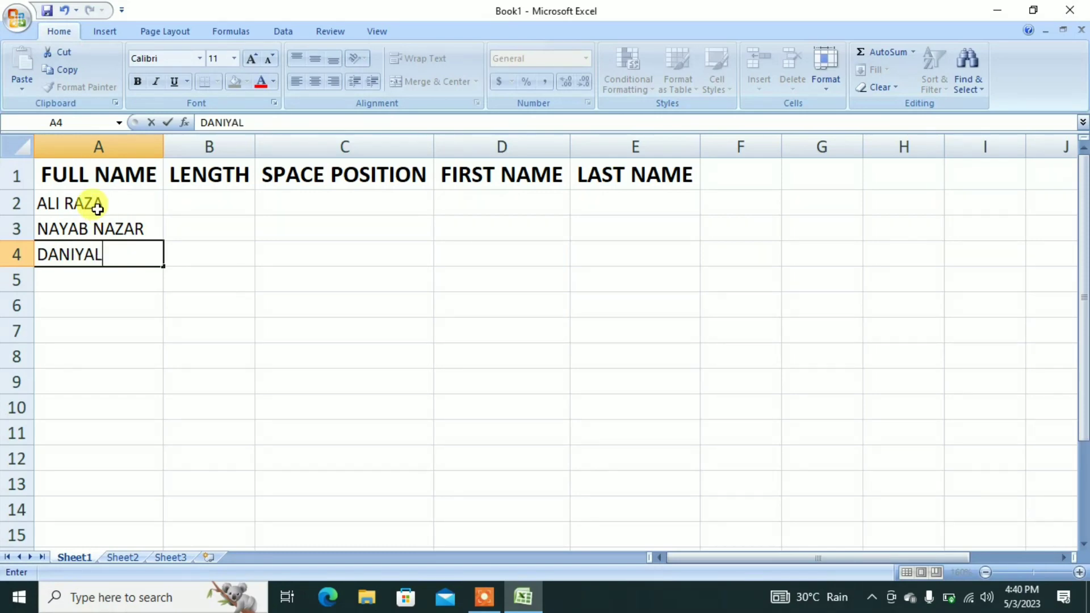
type("KHAN")
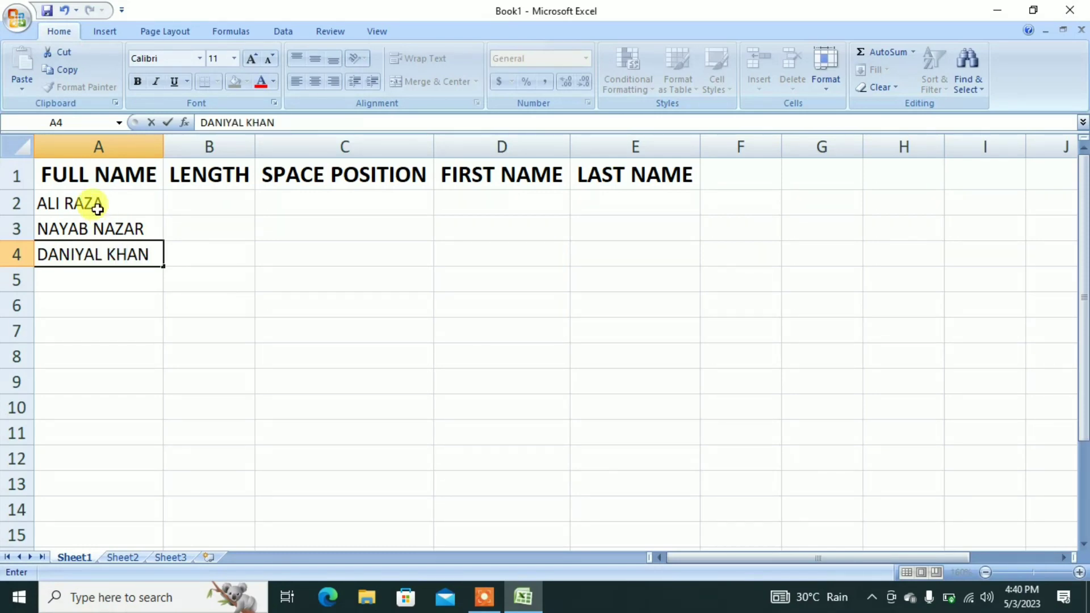
key("Tab")
Step: Calculate the length of each full name with =LEN(A2) in B2 and fill the formula down to B4
key("Up")
key("Up")
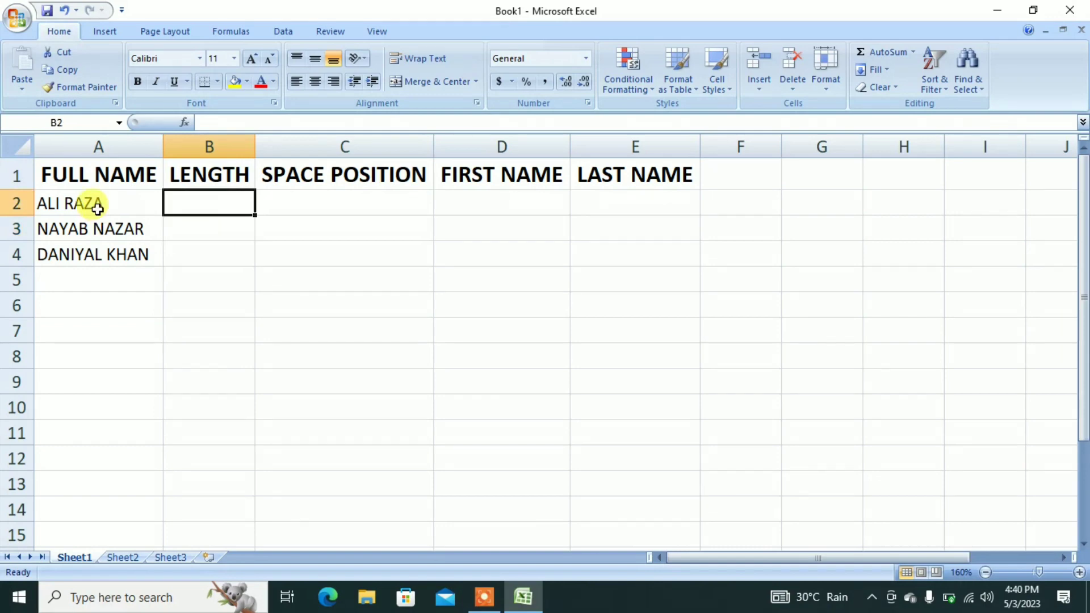
type("=")
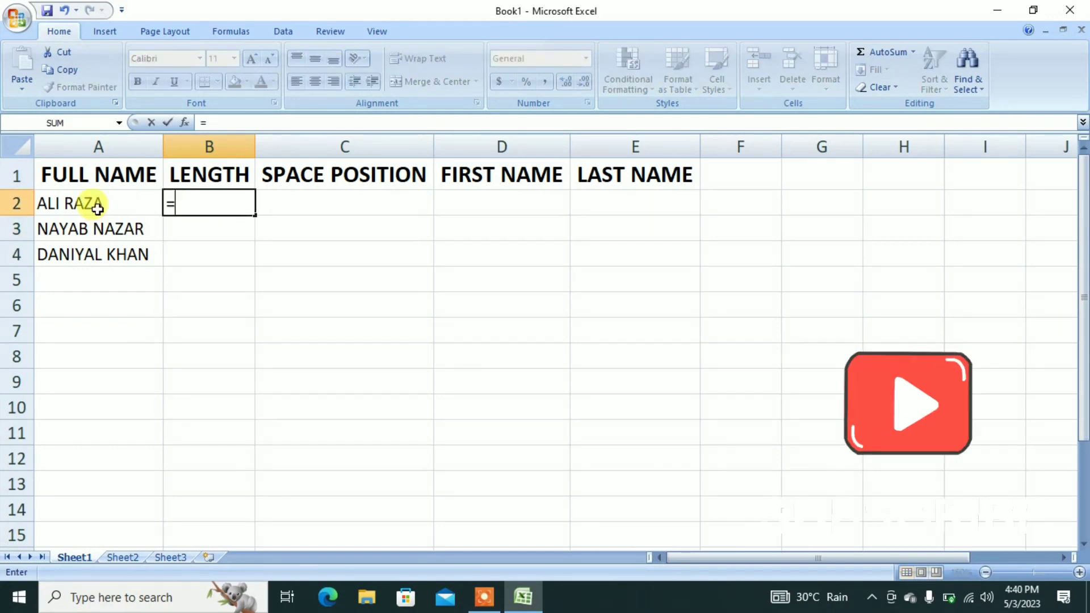
type("LEN(")
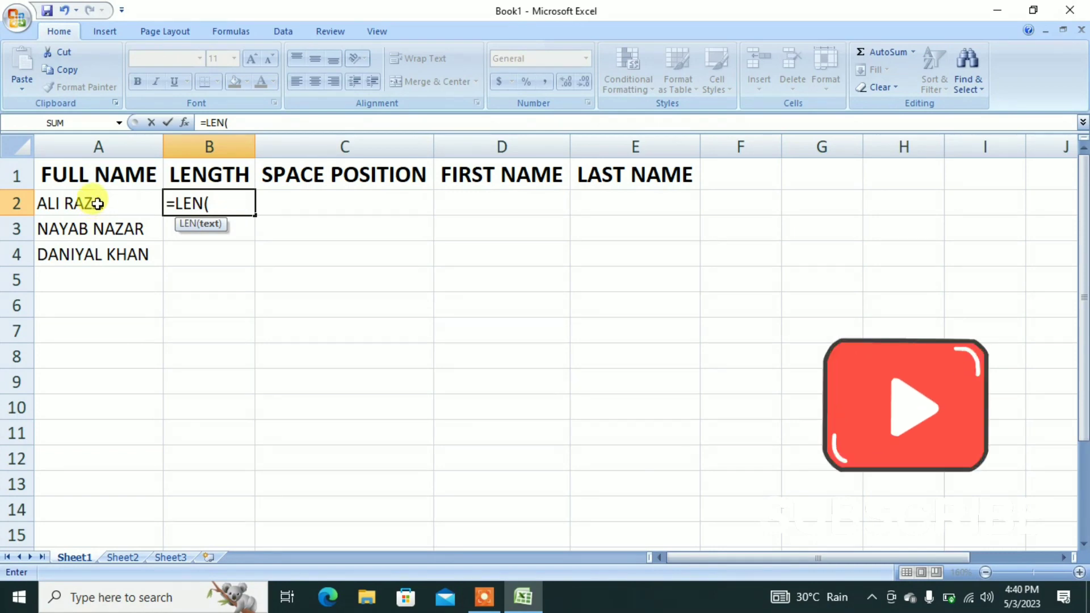
left_click(97, 204)
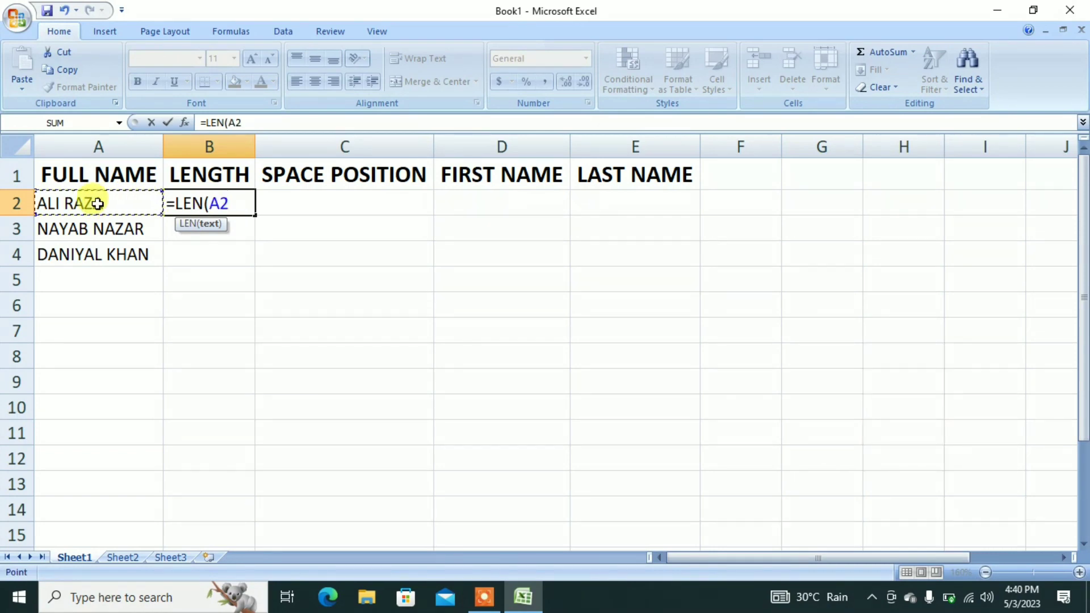
type(")")
key("Return")
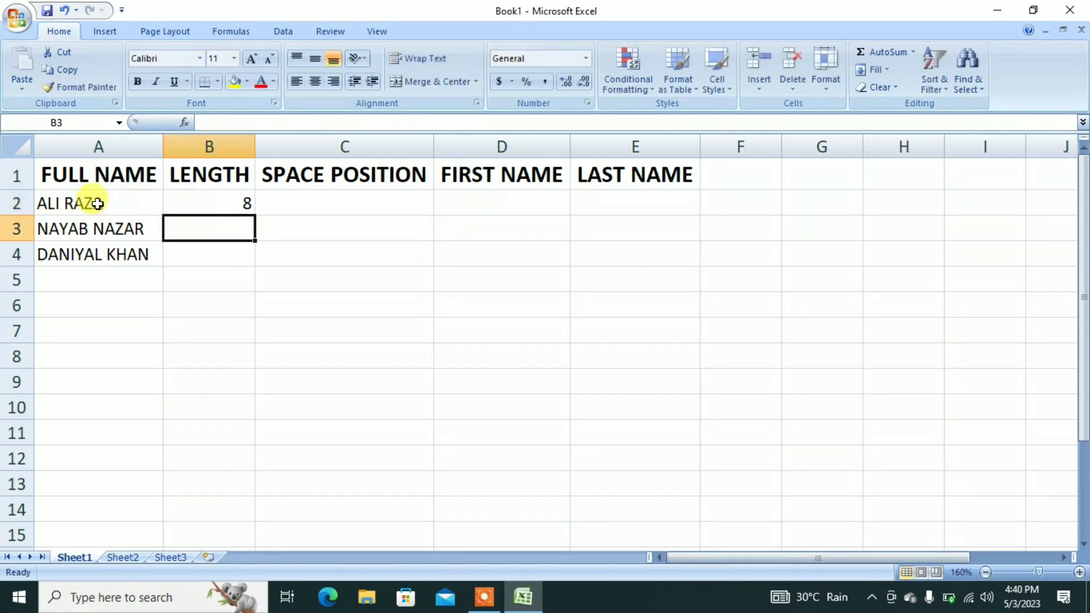
left_click(209, 204)
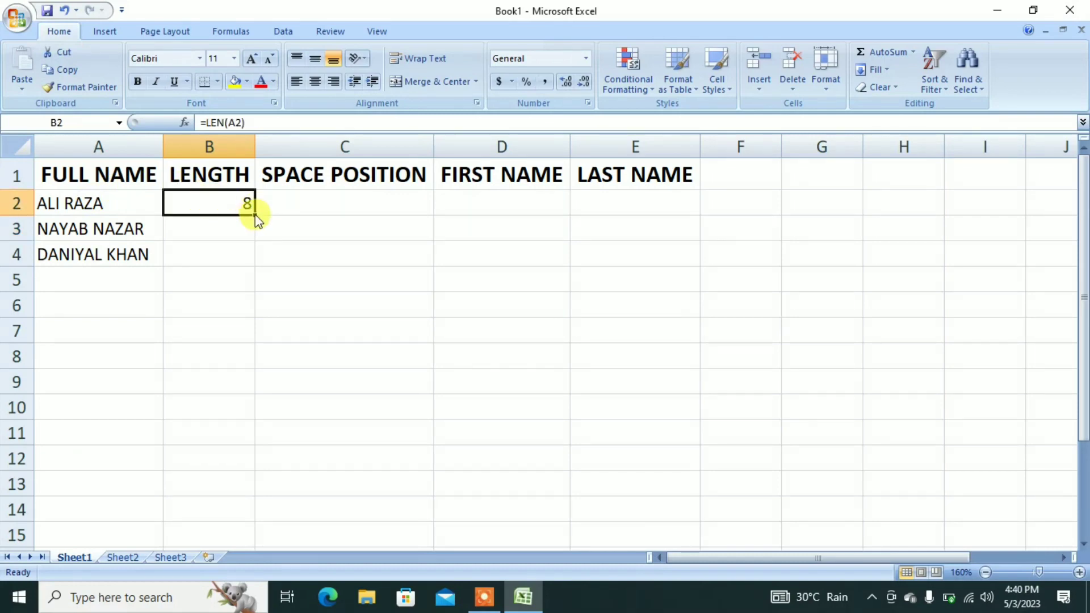
left_click_drag(254, 215, 265, 276)
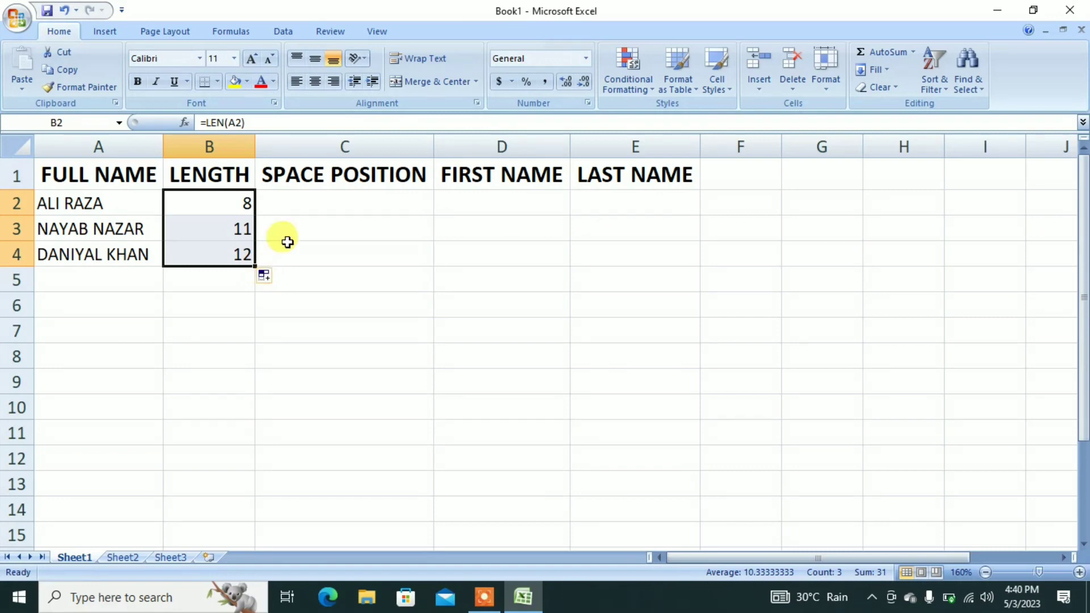
Step: Find the space position in each name with =FIND(" ",A2) in C2 and fill the formula down to C4
left_click(315, 203)
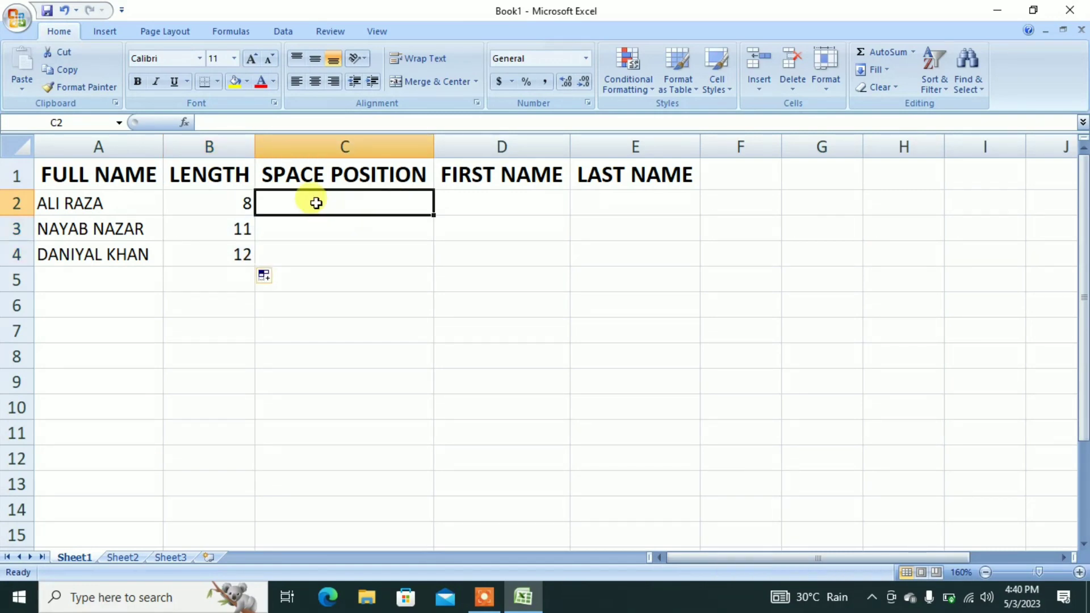
type("=")
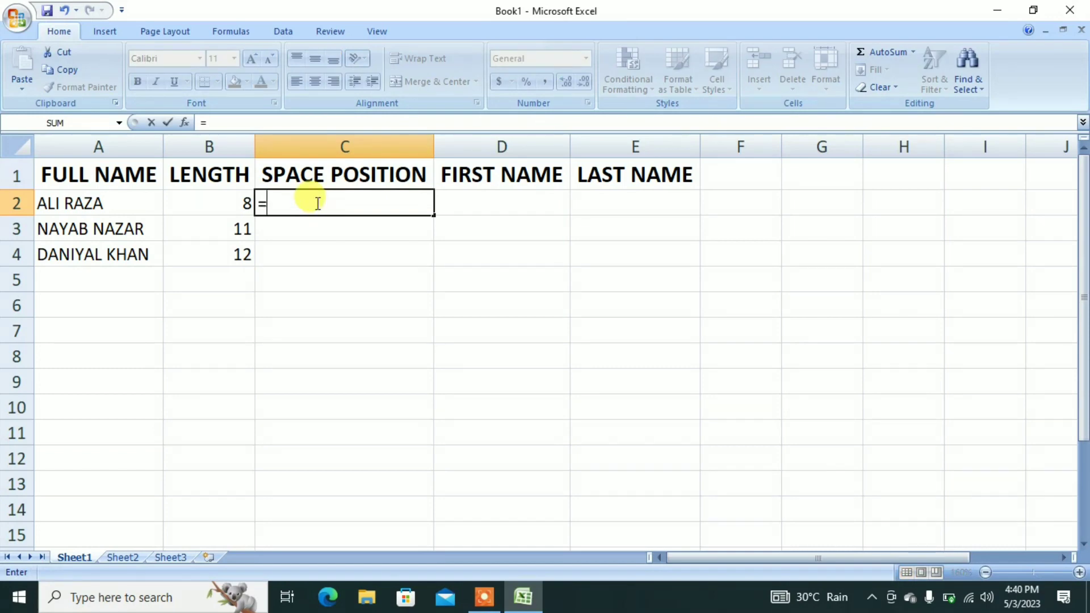
type("FIND")
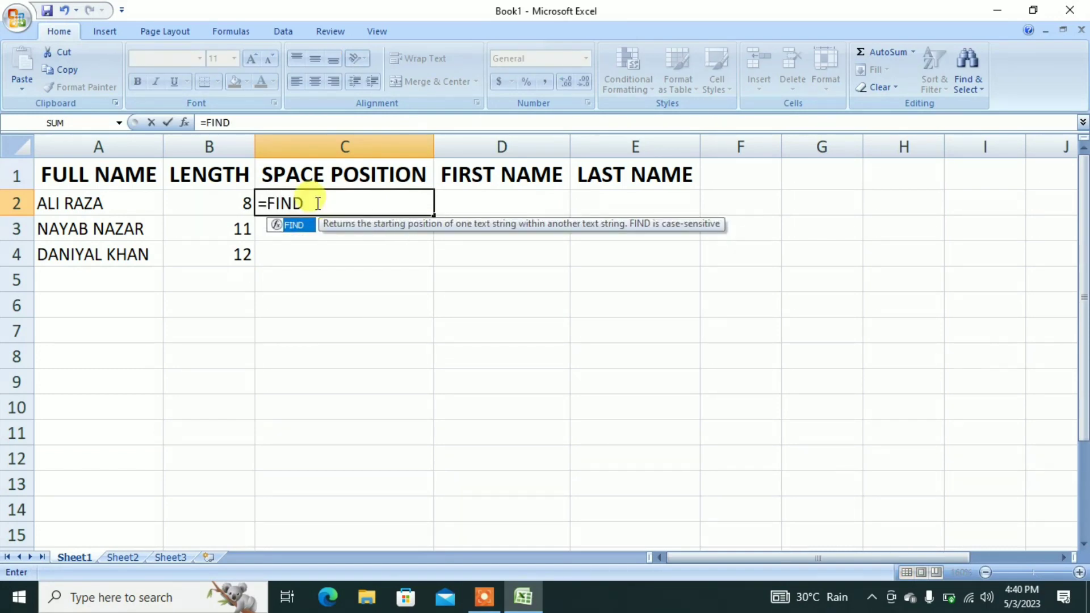
type("(\"")
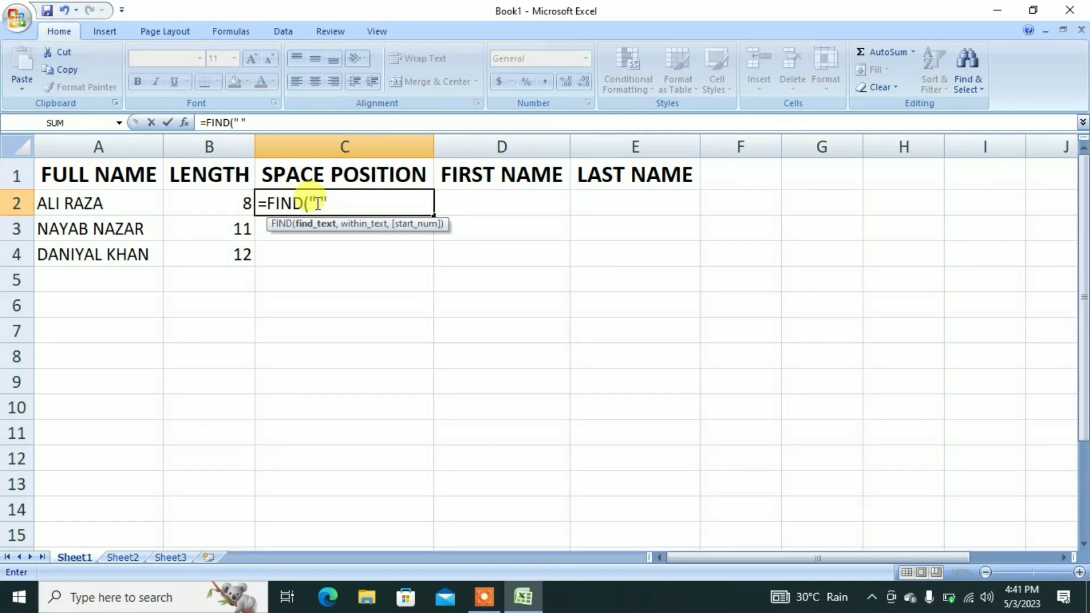
type("\",")
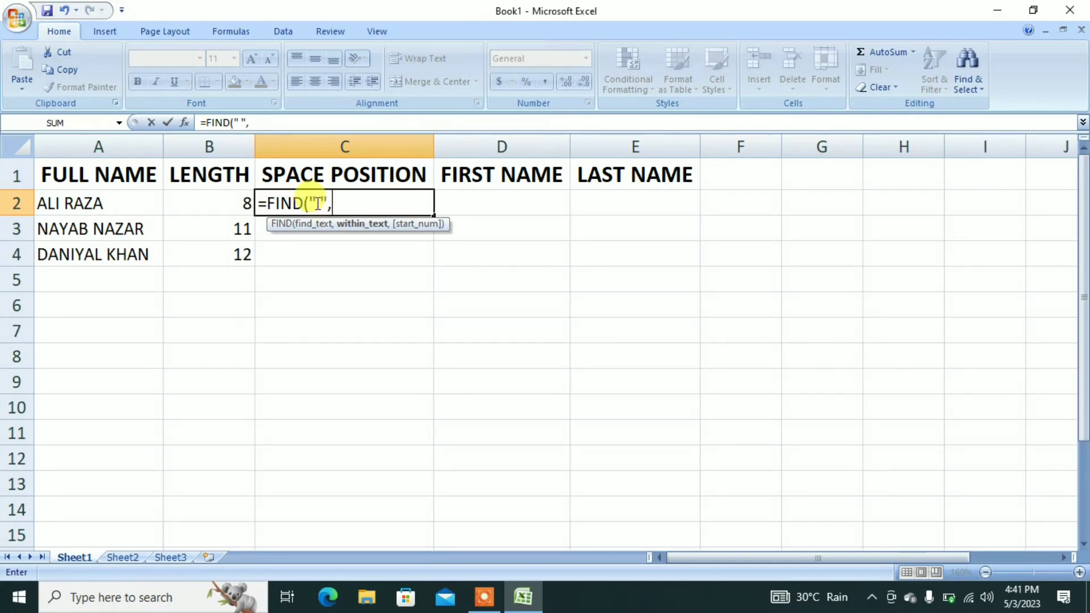
left_click(93, 200)
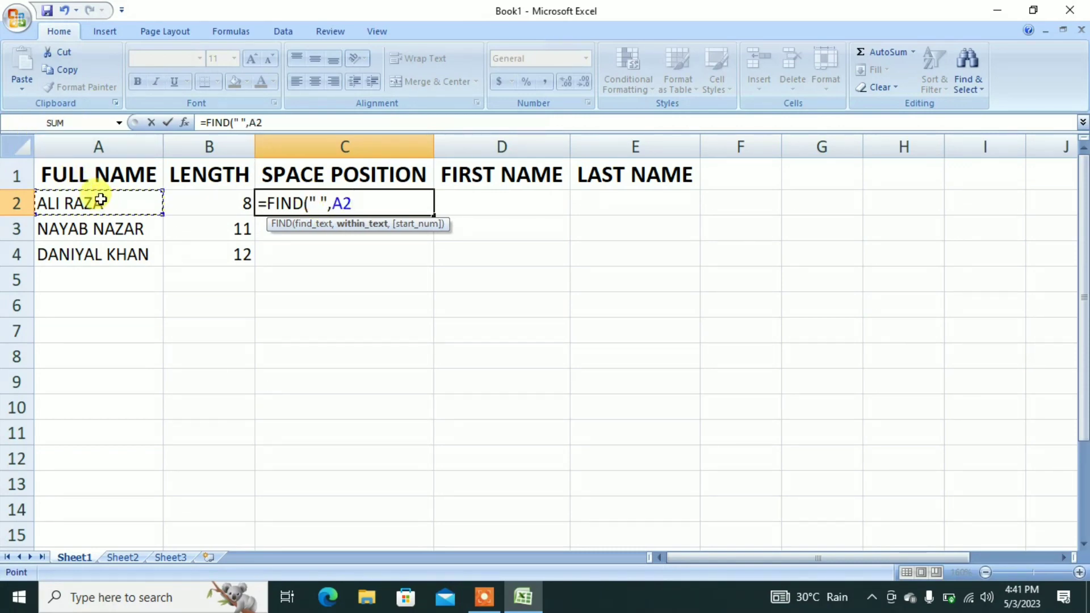
type(")")
key("Return")
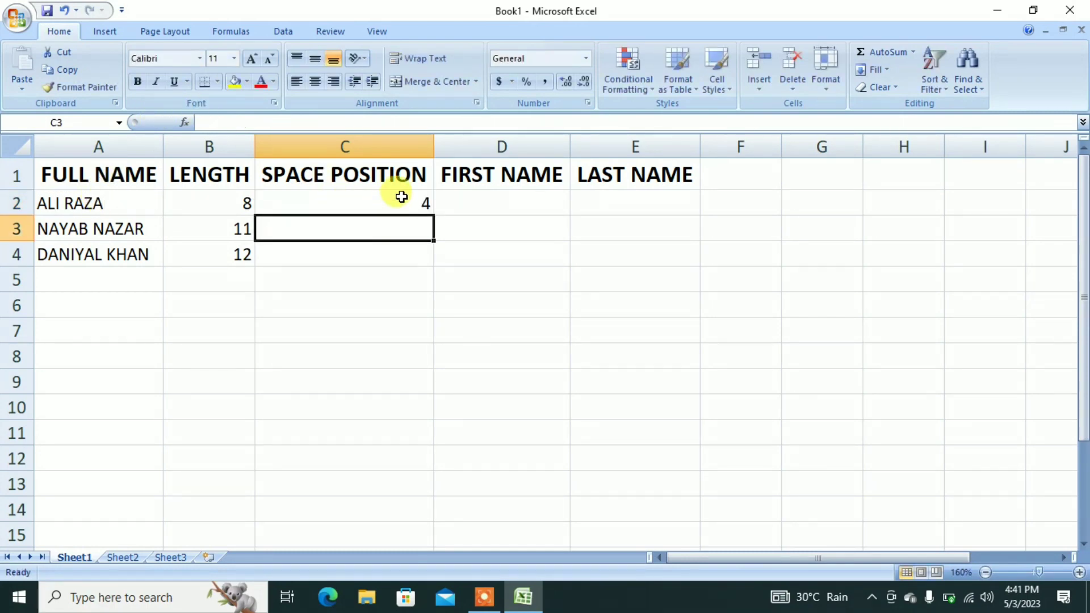
left_click(402, 198)
left_click_drag(433, 216, 440, 266)
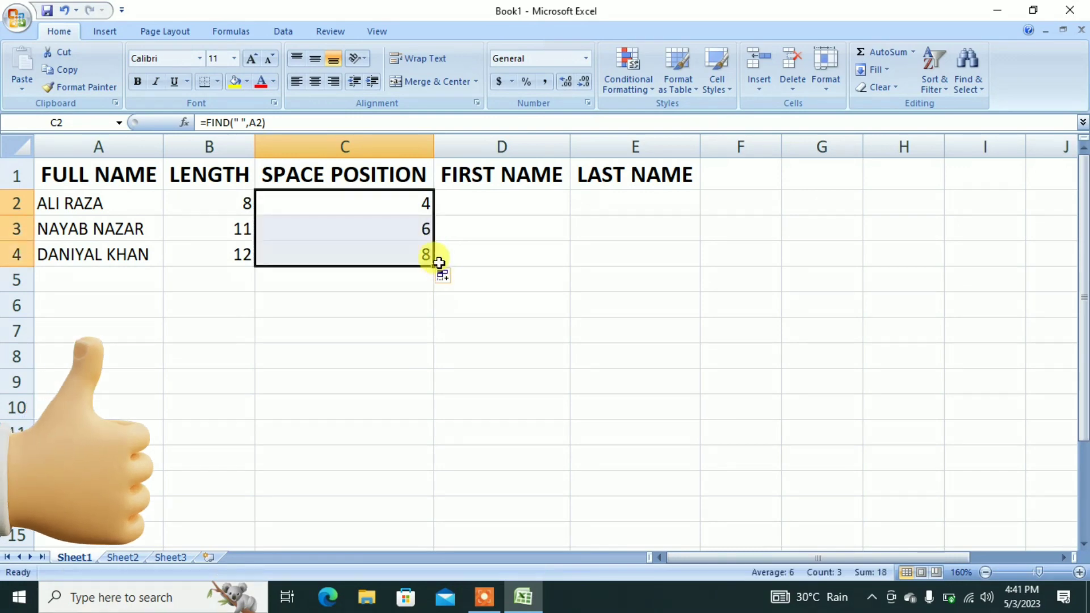
Step: Extract the first names with =LEFT(A2,C2-1) in D2 and fill the formula down to D4
left_click(474, 204)
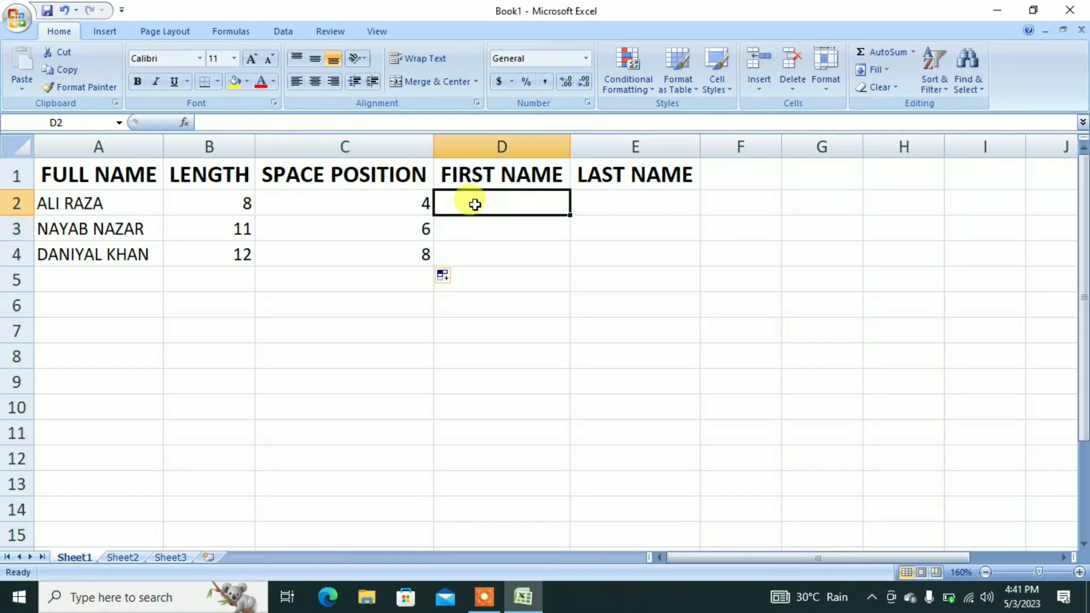
type("=LEF")
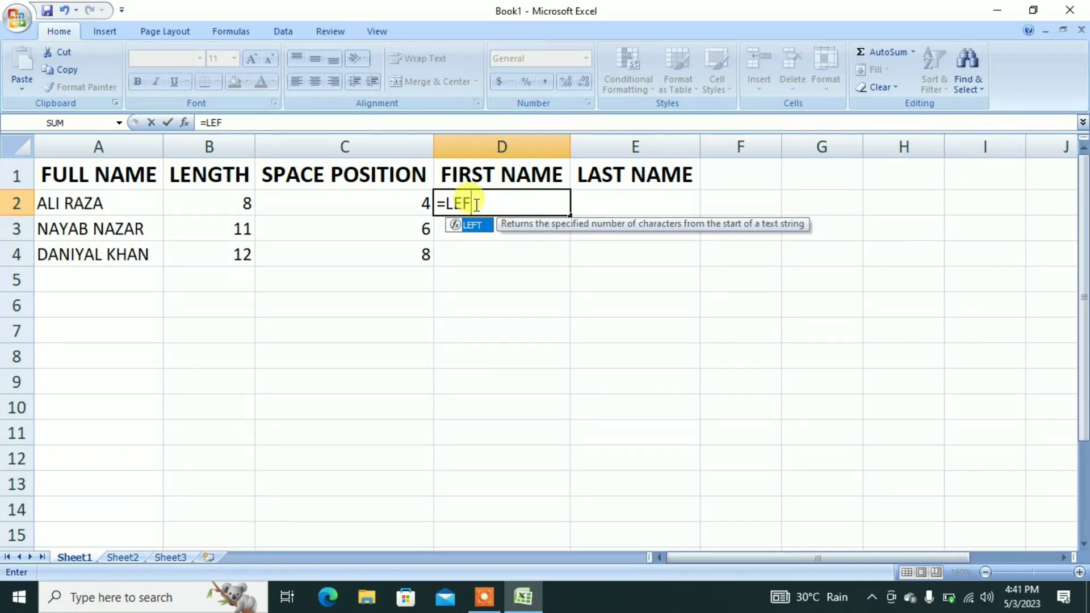
type("T(")
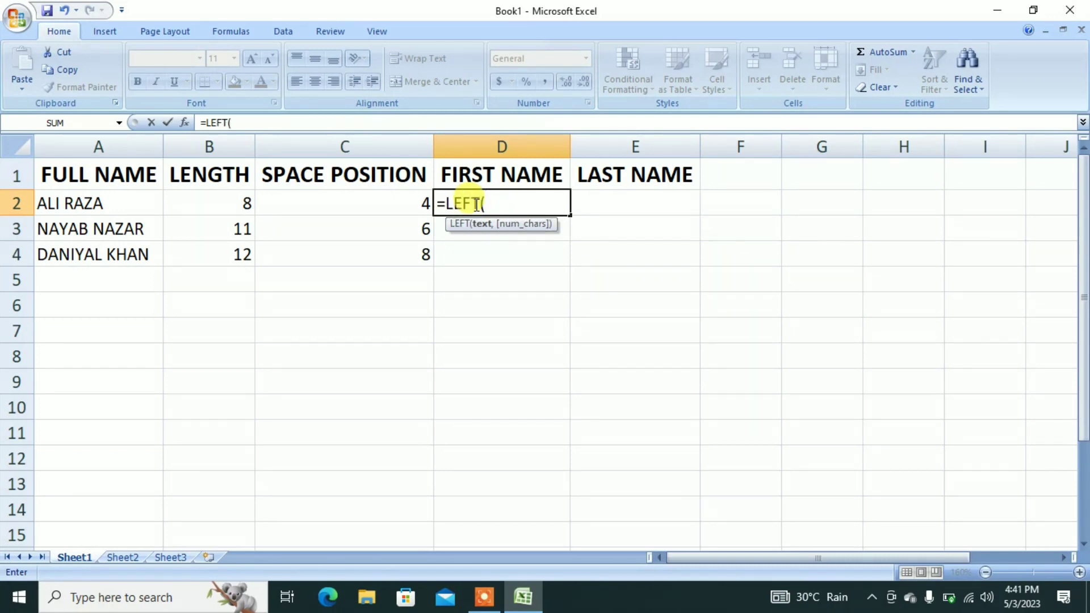
left_click(101, 205)
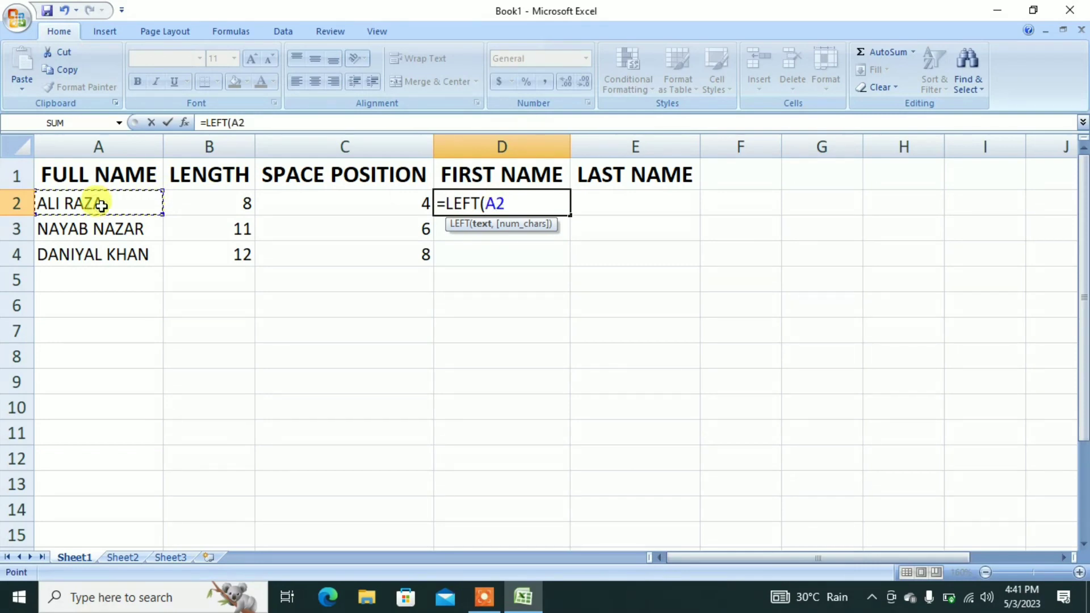
type(",")
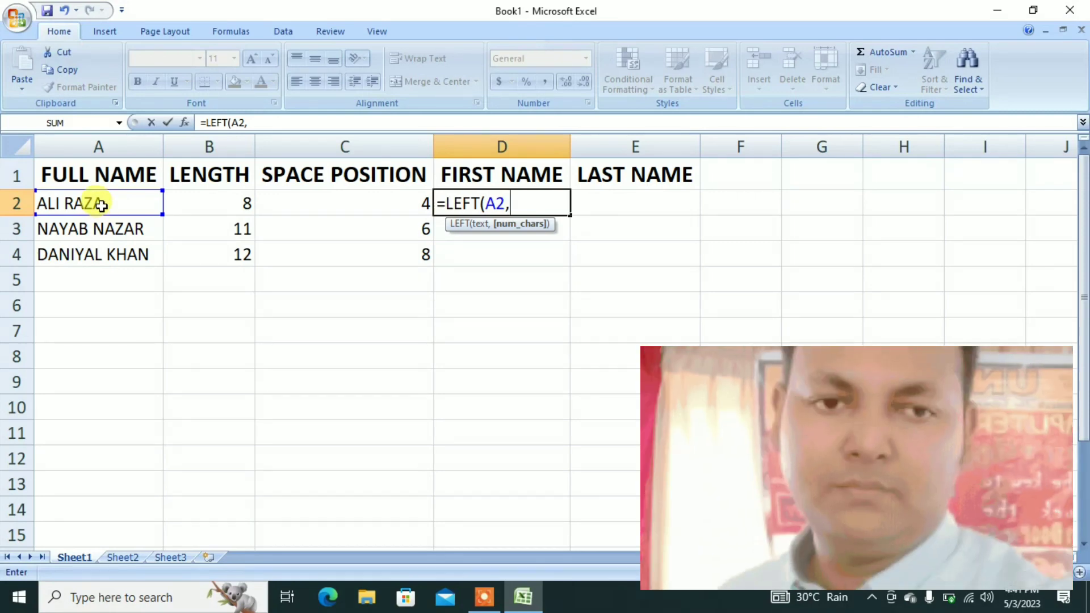
left_click(295, 203)
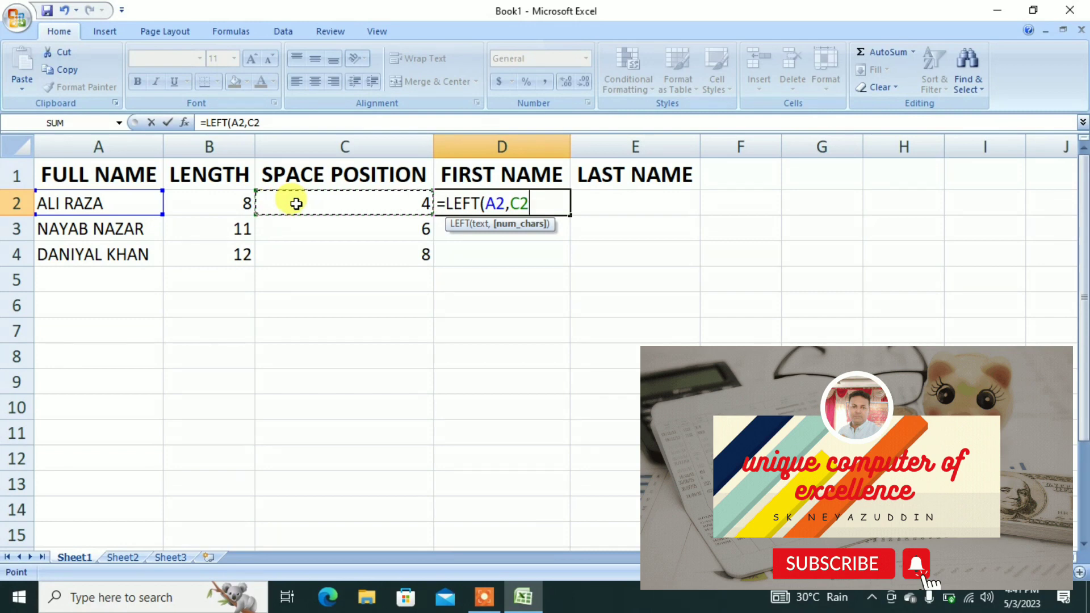
type("-1")
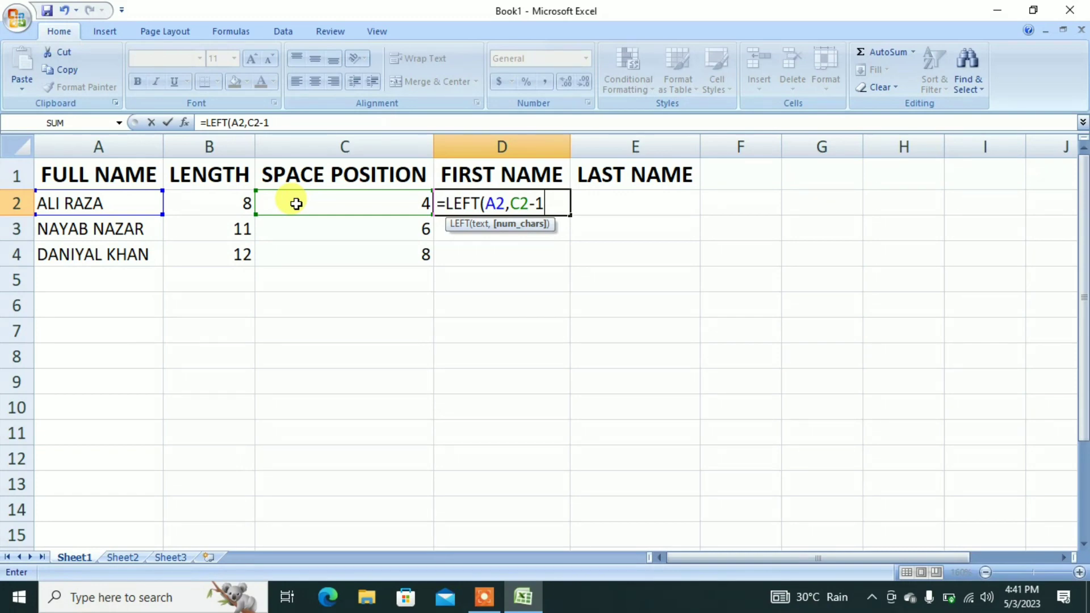
key("Return")
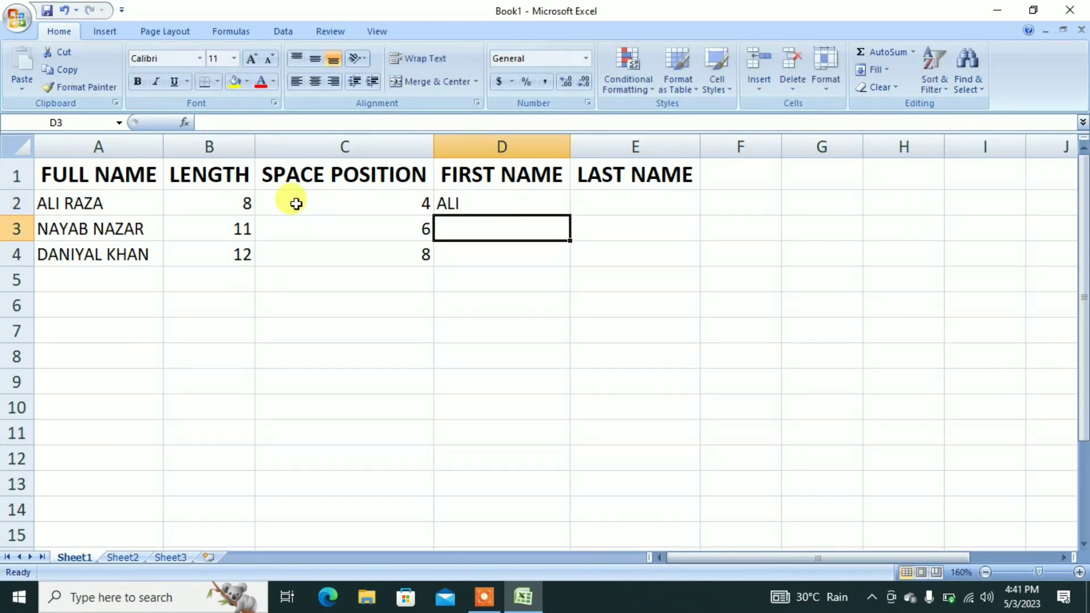
left_click(489, 202)
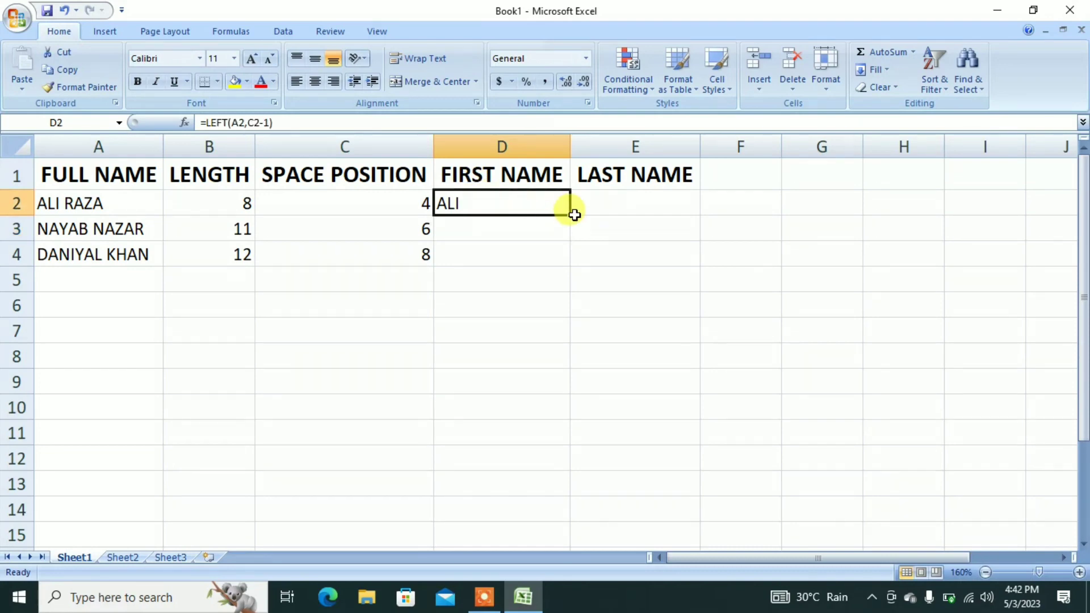
left_click_drag(571, 216, 568, 265)
Step: Extract the last names with =RIGHT(A2,B2-C2) in E2 and fill the formula down to E4
left_click(610, 203)
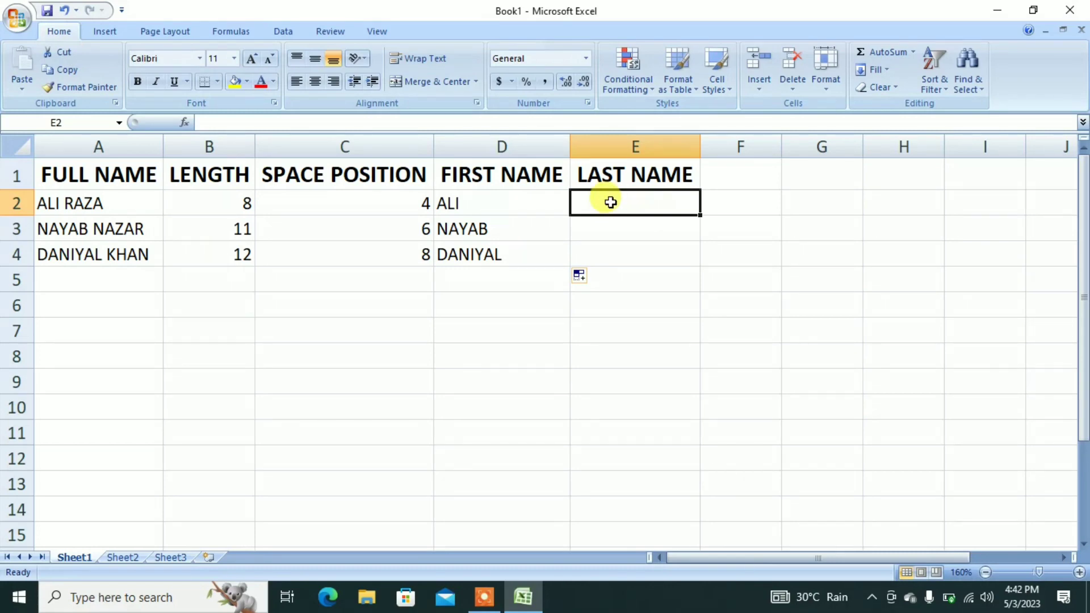
type("=R")
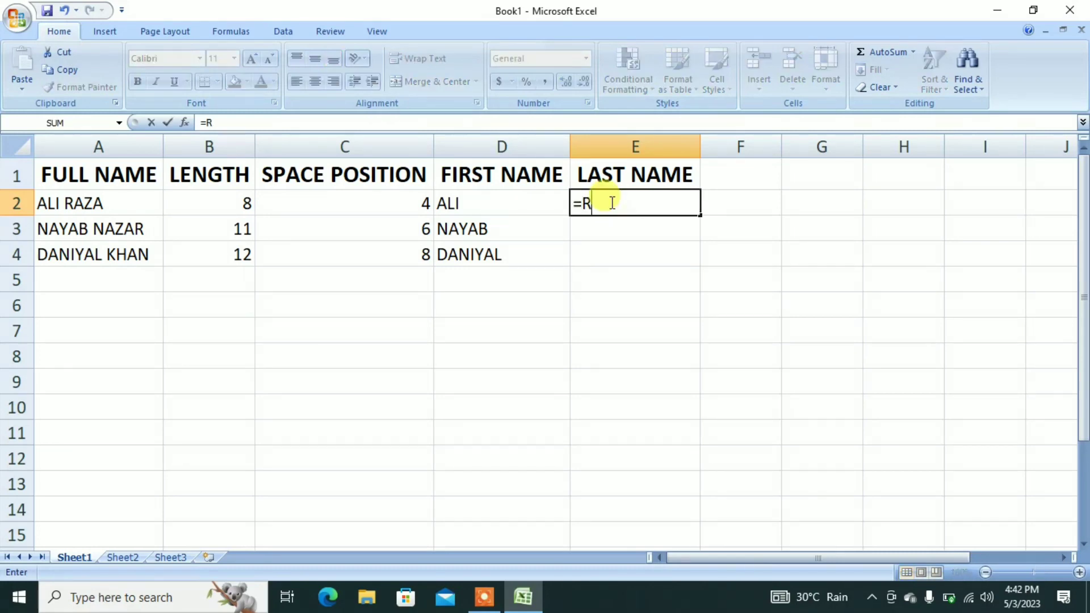
type("IGHT")
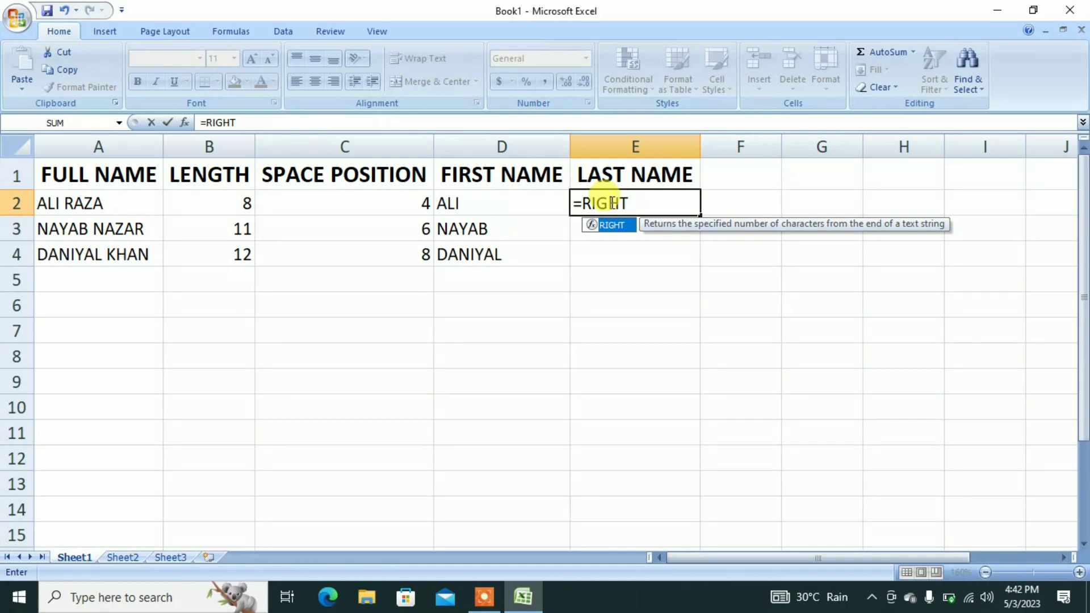
type("(")
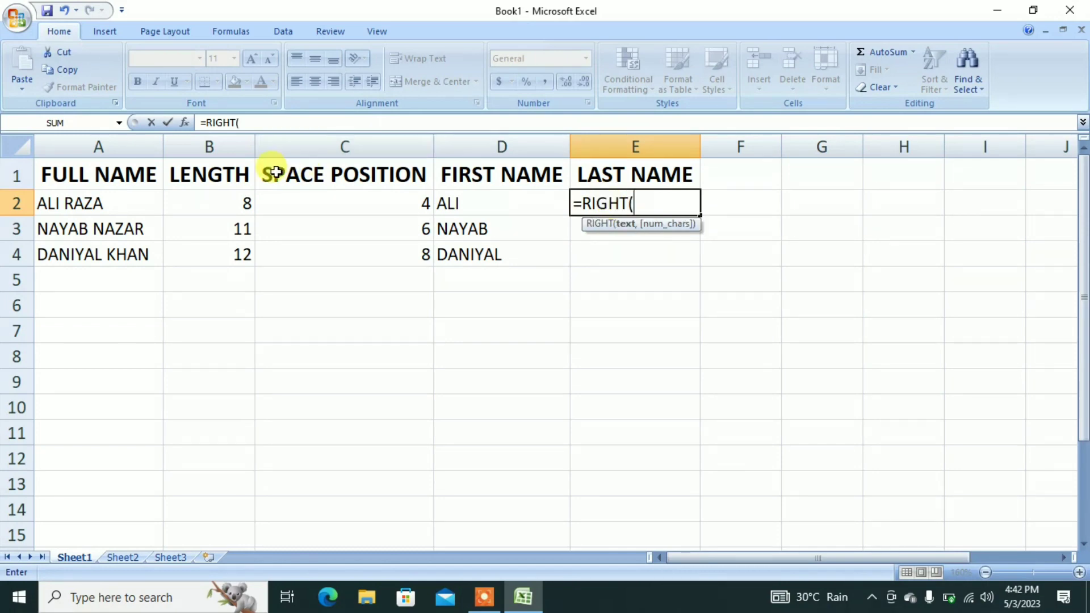
left_click(140, 207)
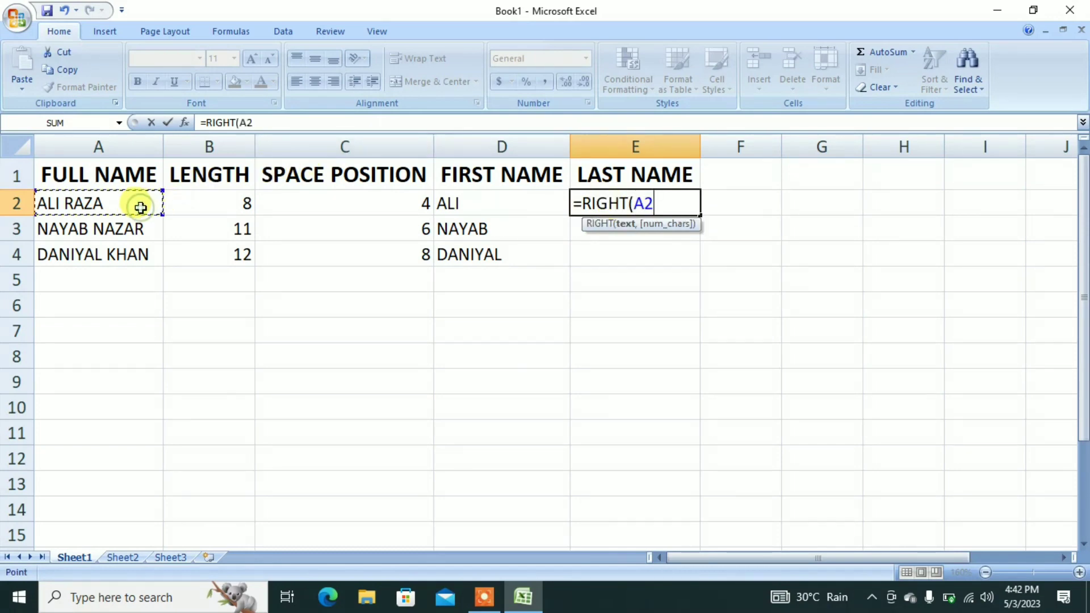
type(",")
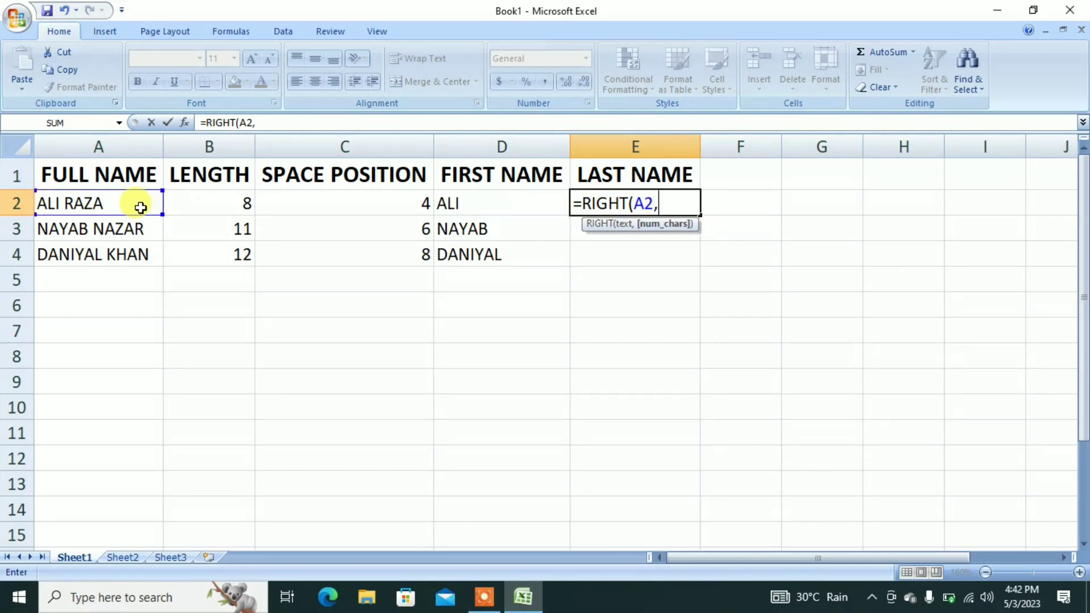
left_click(192, 205)
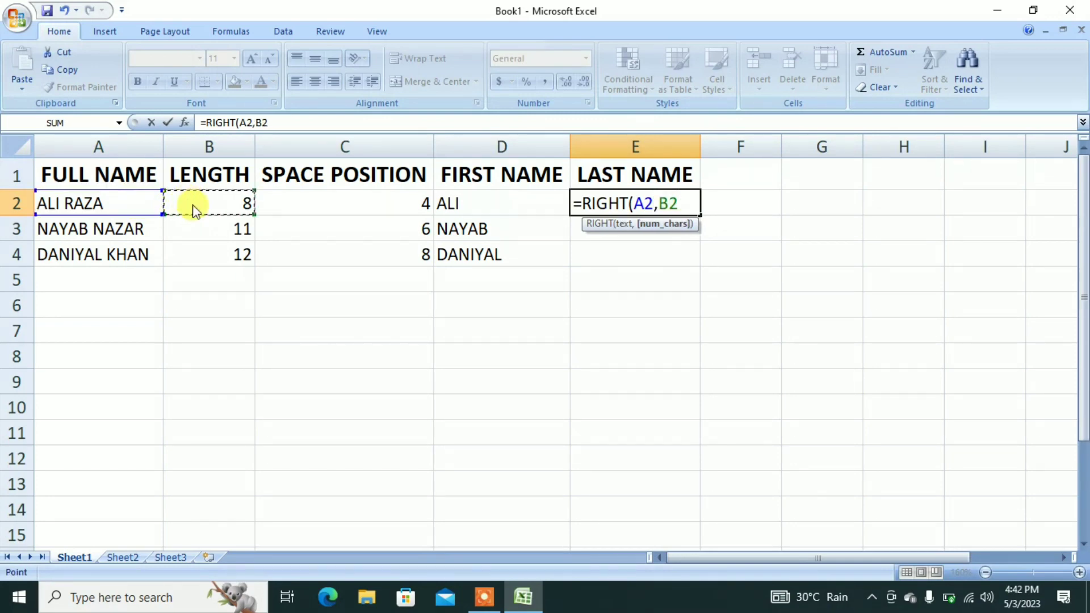
type("-")
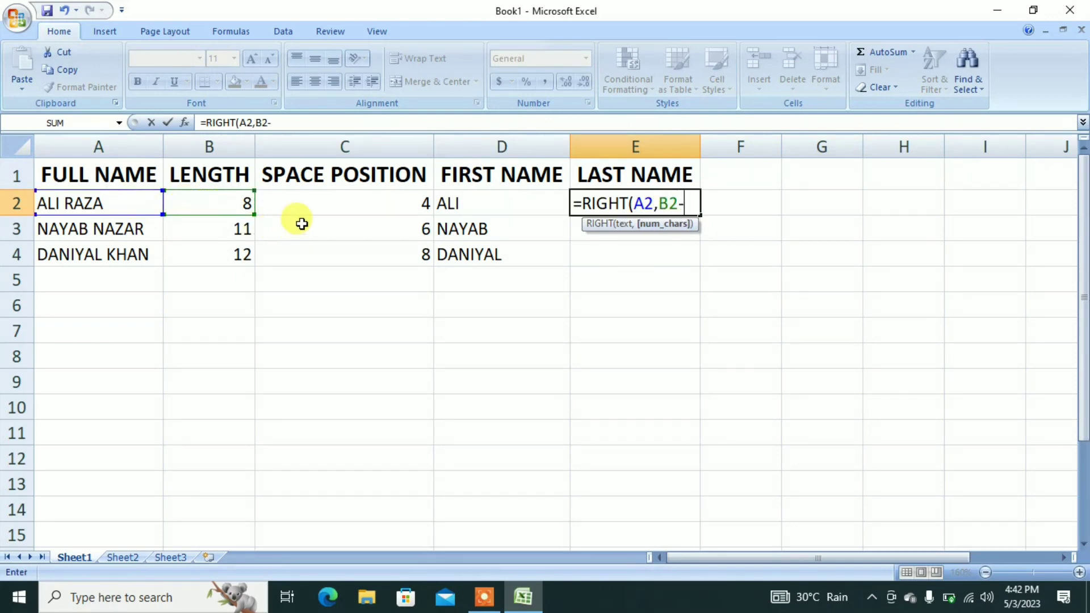
left_click(307, 206)
type(")")
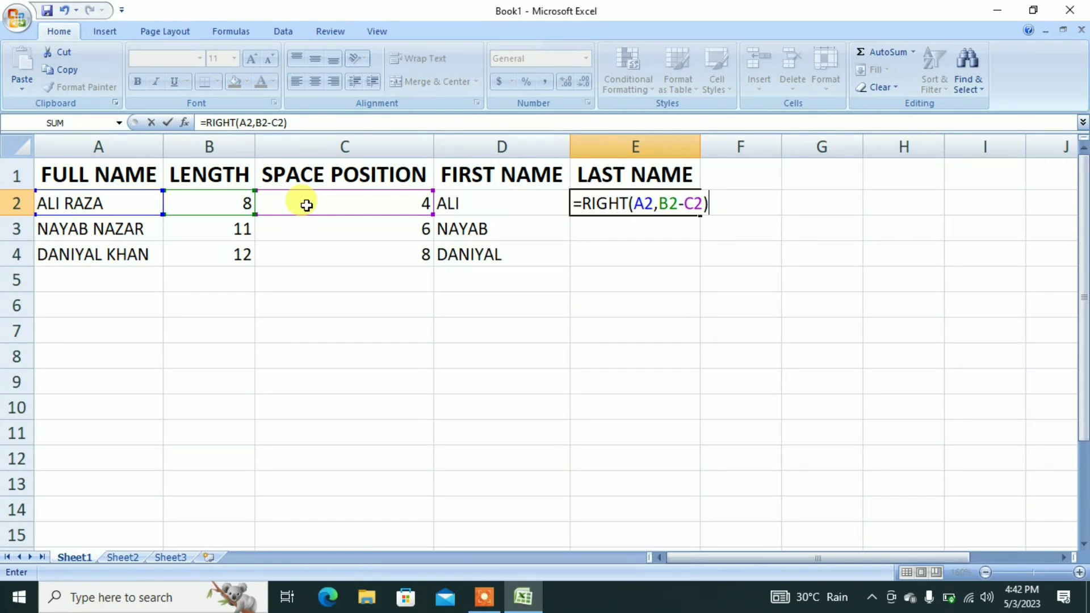
key("Return")
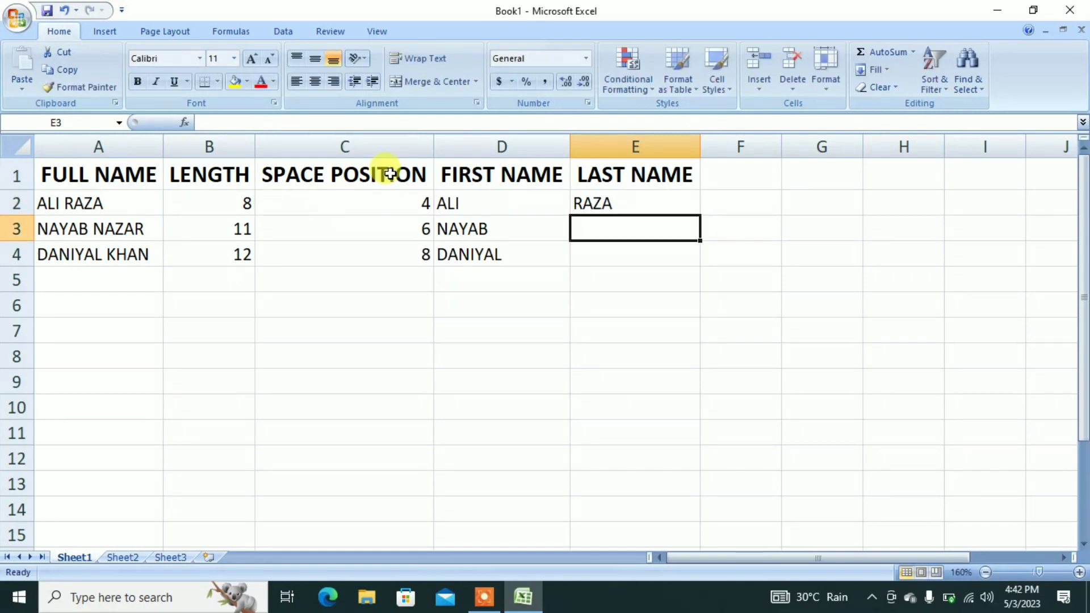
left_click(665, 202)
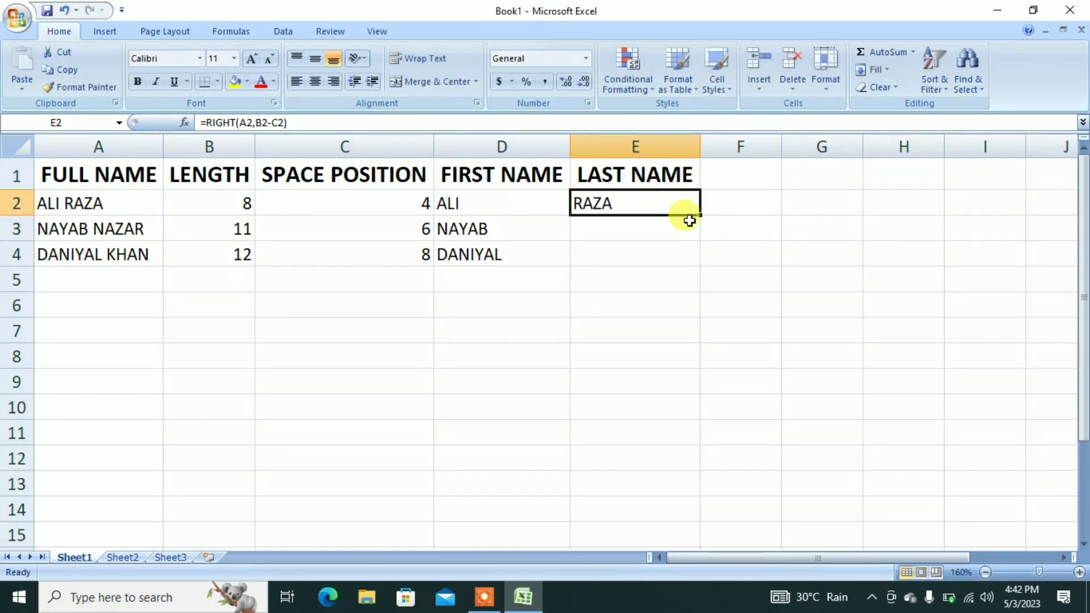
left_click_drag(701, 227, 701, 273)
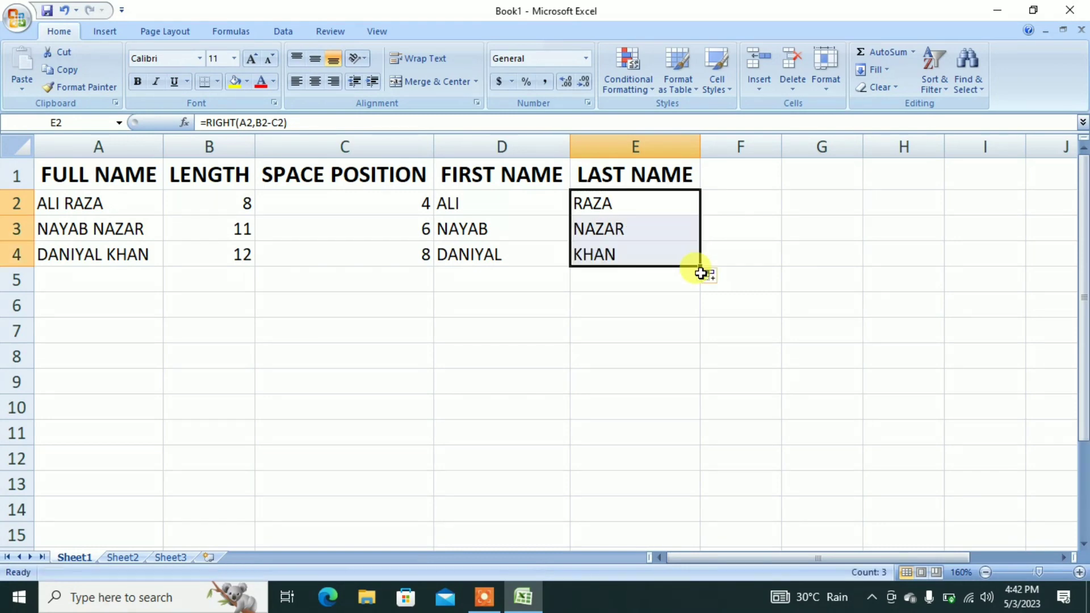
Step: Insert red-outlined WordArt reading TEXT BREAKING and place it just below the name table, across columns A to F
left_click(583, 373)
left_click(103, 29)
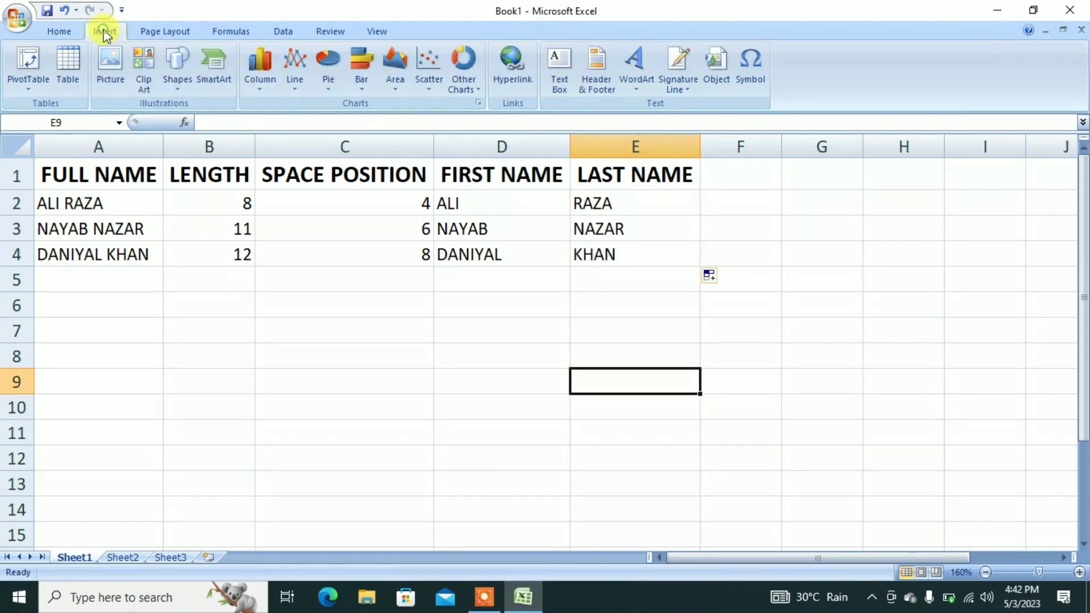
left_click(637, 76)
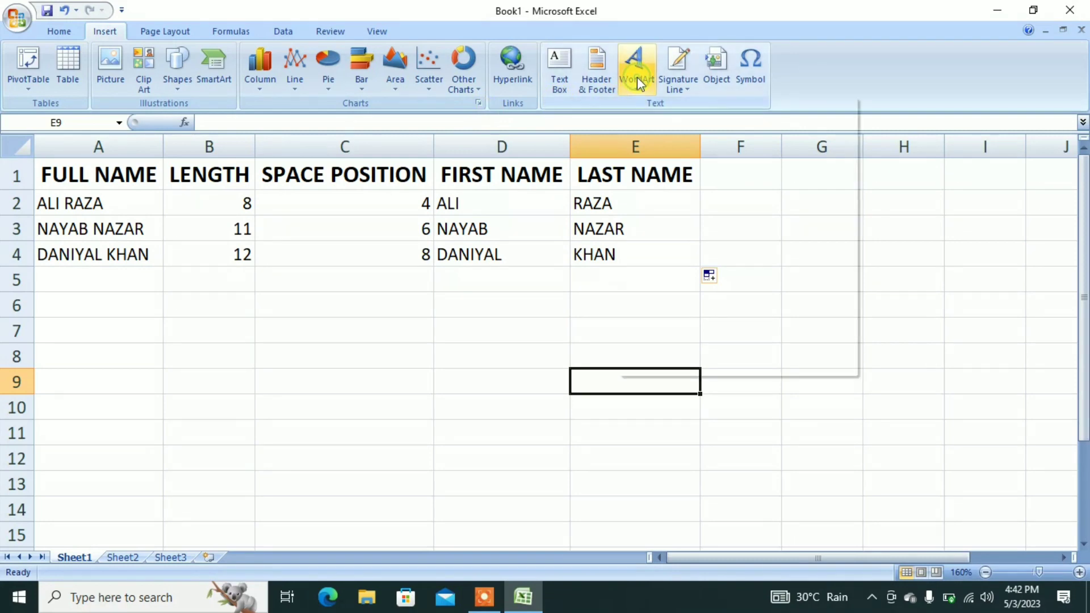
left_click(691, 134)
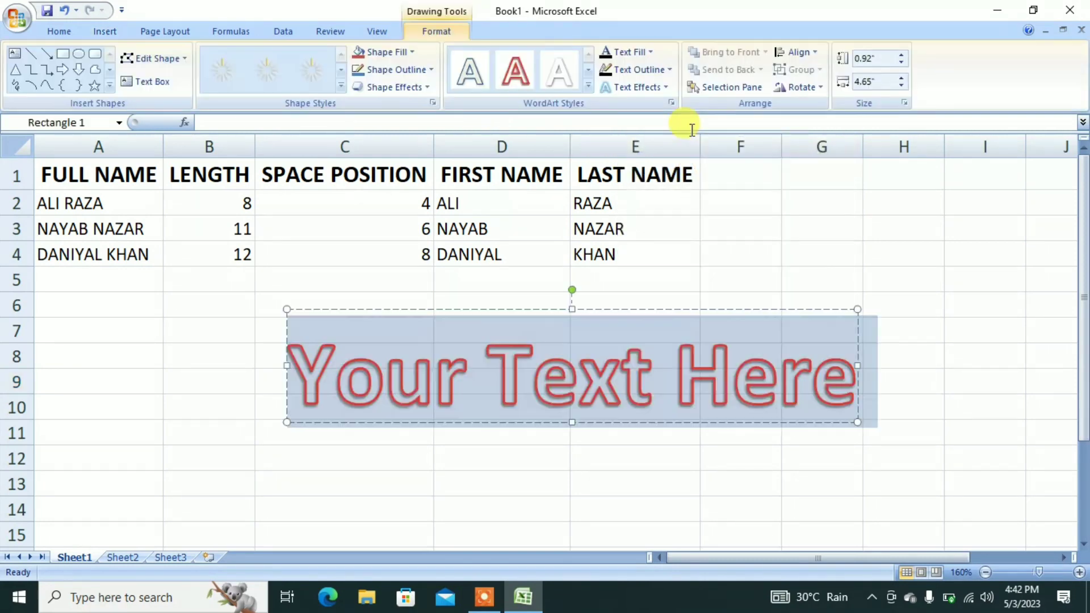
type("TEXT")
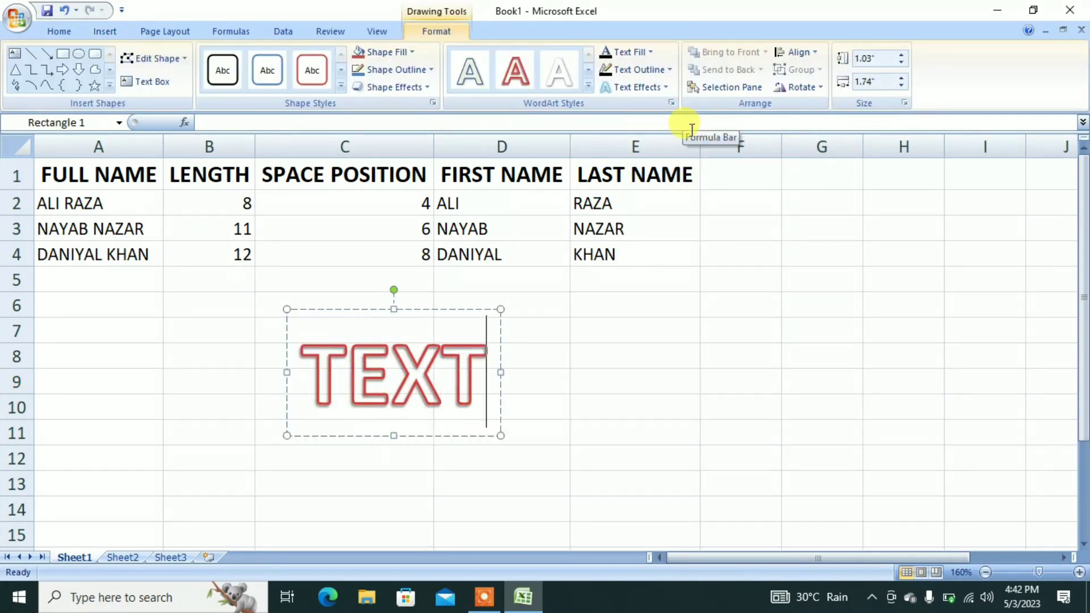
type(" BREA")
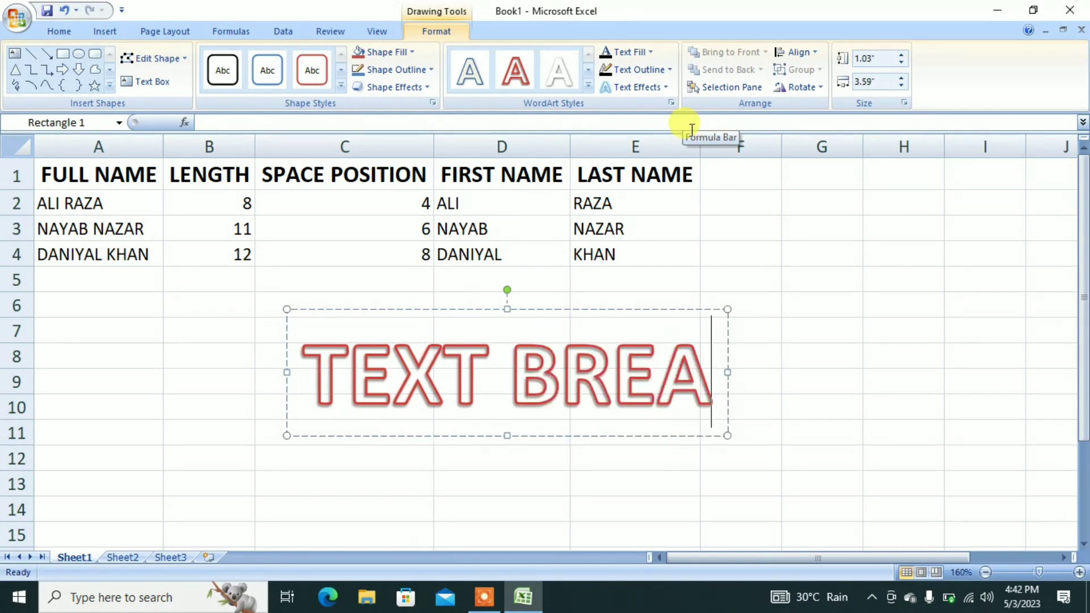
type("KING")
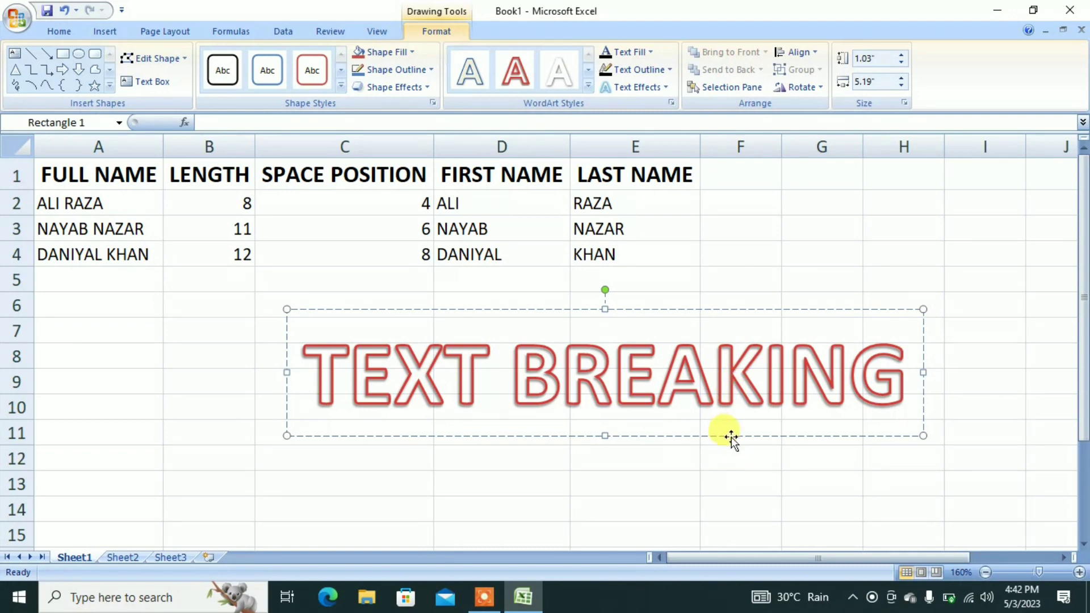
left_click_drag(729, 435, 518, 423)
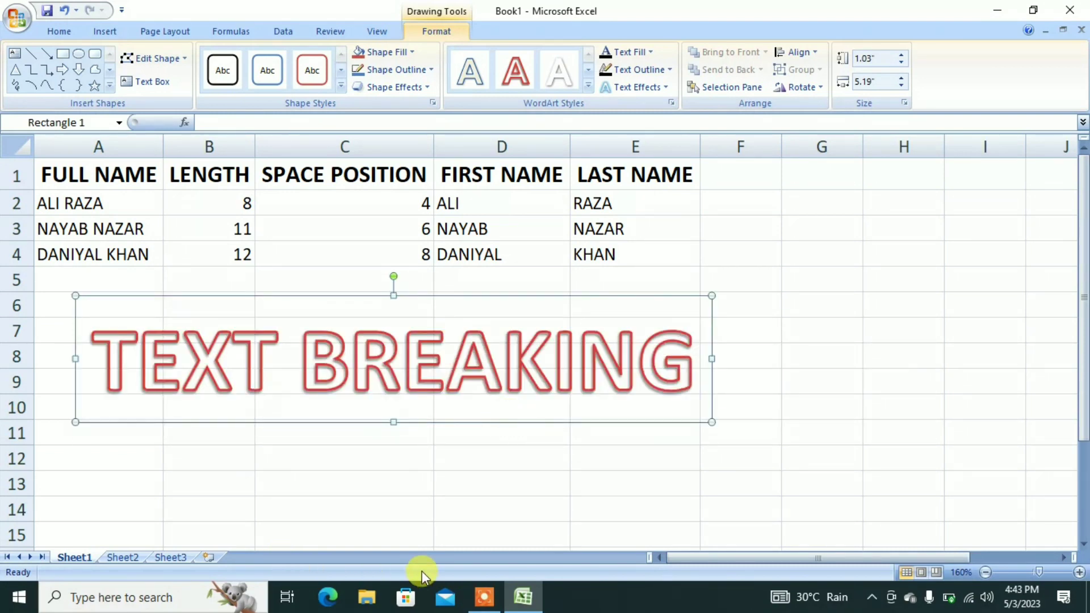
Step: Enter the headers NAME, ALPHA and COMMENTS in A1:C1 of Sheet2
left_click(136, 556)
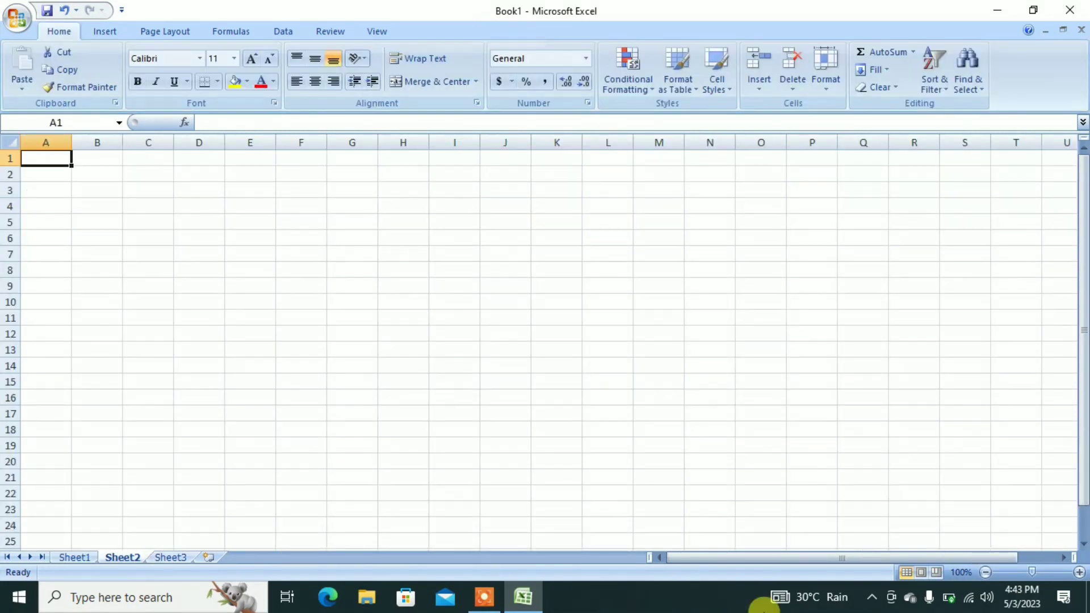
left_click(1079, 573)
left_click(1079, 572)
left_click(1079, 573)
left_click(1079, 572)
left_click(1079, 573)
left_click(1080, 573)
left_click(1079, 573)
left_click(1079, 572)
left_click(1079, 572)
left_click(1079, 572)
left_click(1079, 573)
left_click(1079, 573)
type("NAME")
key("Tab")
type("ALPHA")
key("Tab")
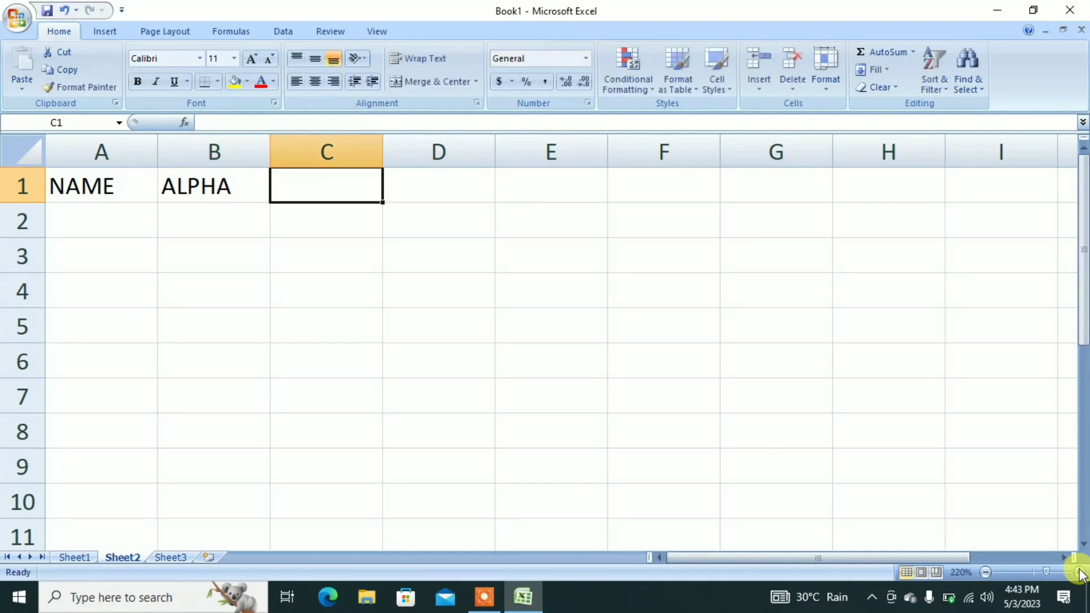
type("COMMENTS")
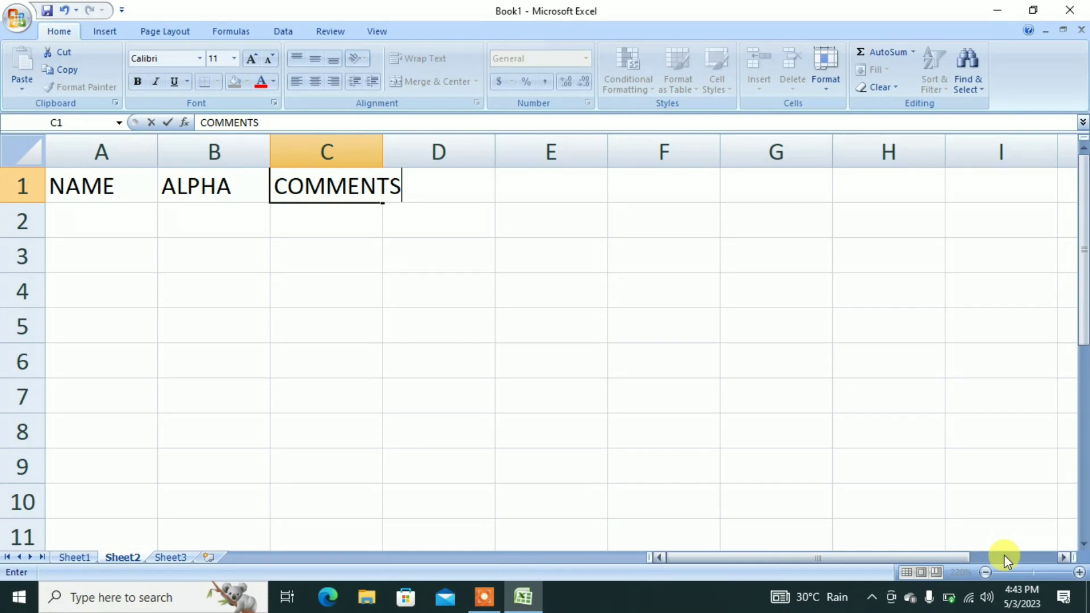
key("Return")
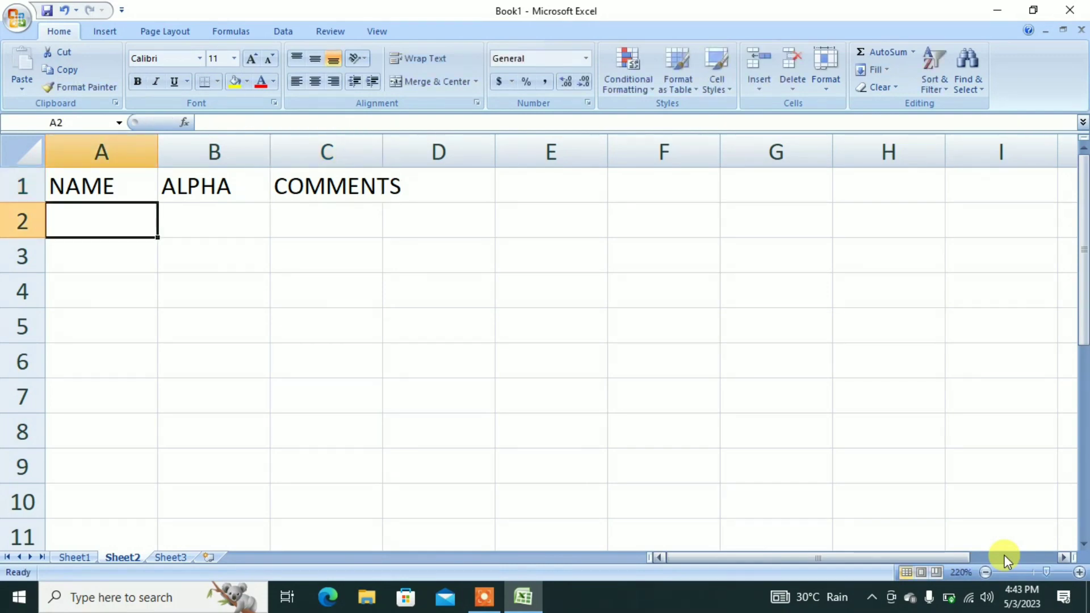
Step: Enter nine sample first names in A2:A10 under the NAME header
type("AMAN")
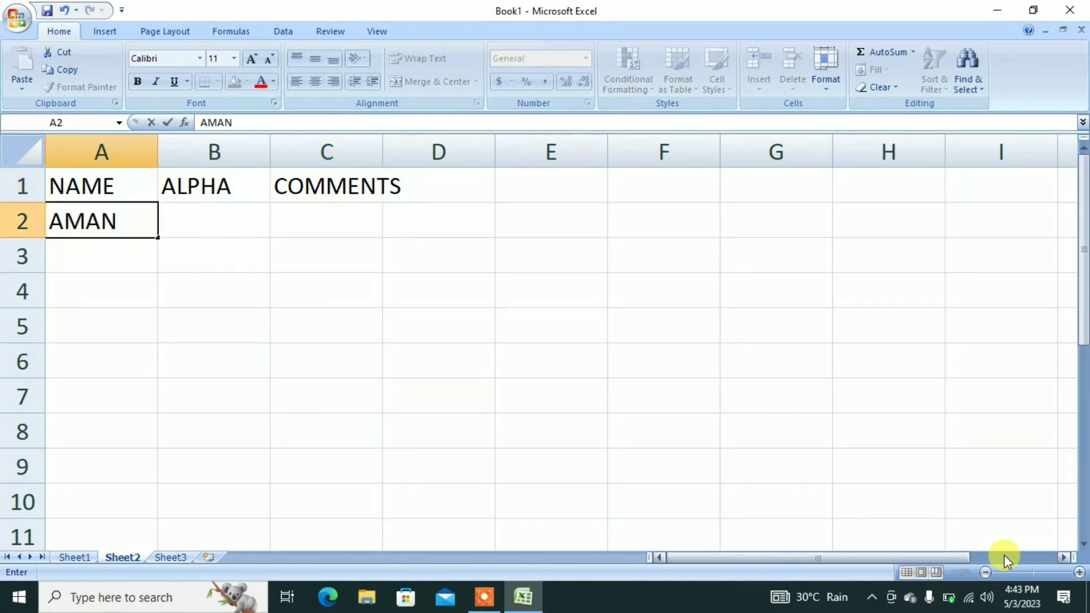
key("Return")
type("RAHAT")
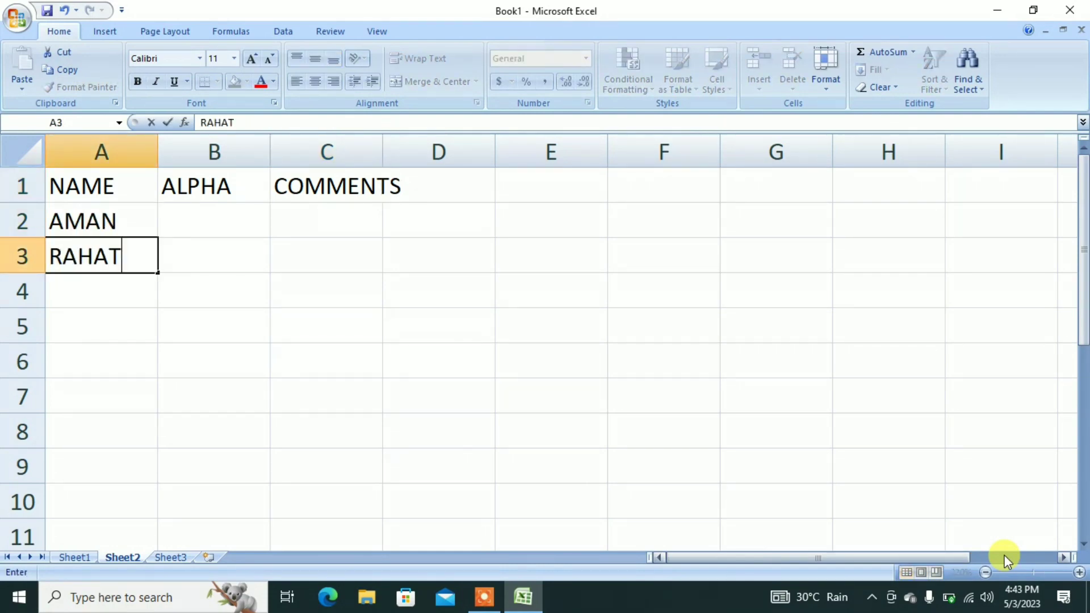
key("Return")
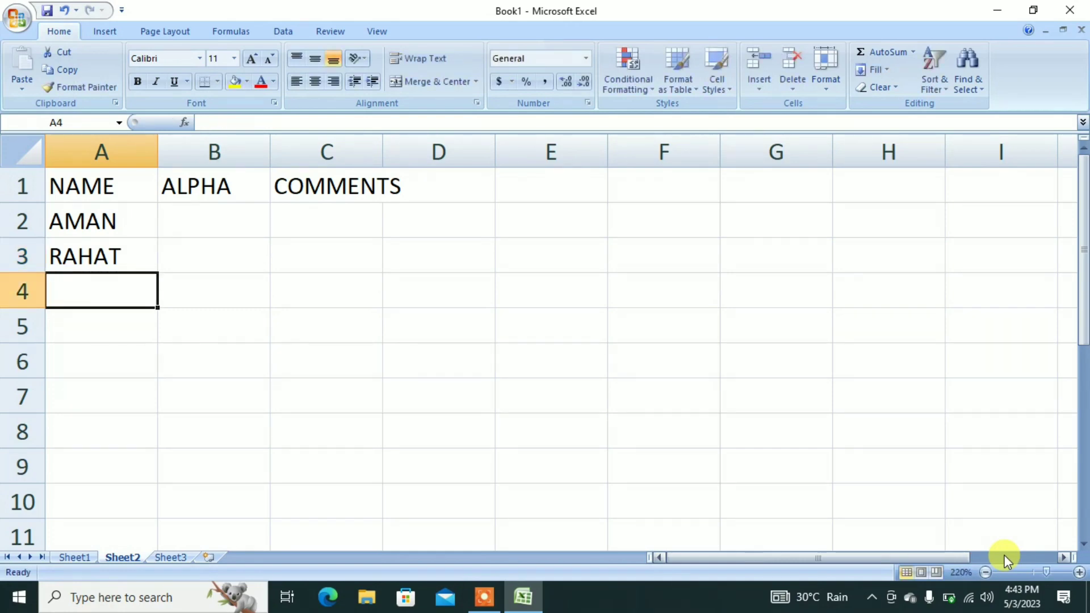
type("EMAN")
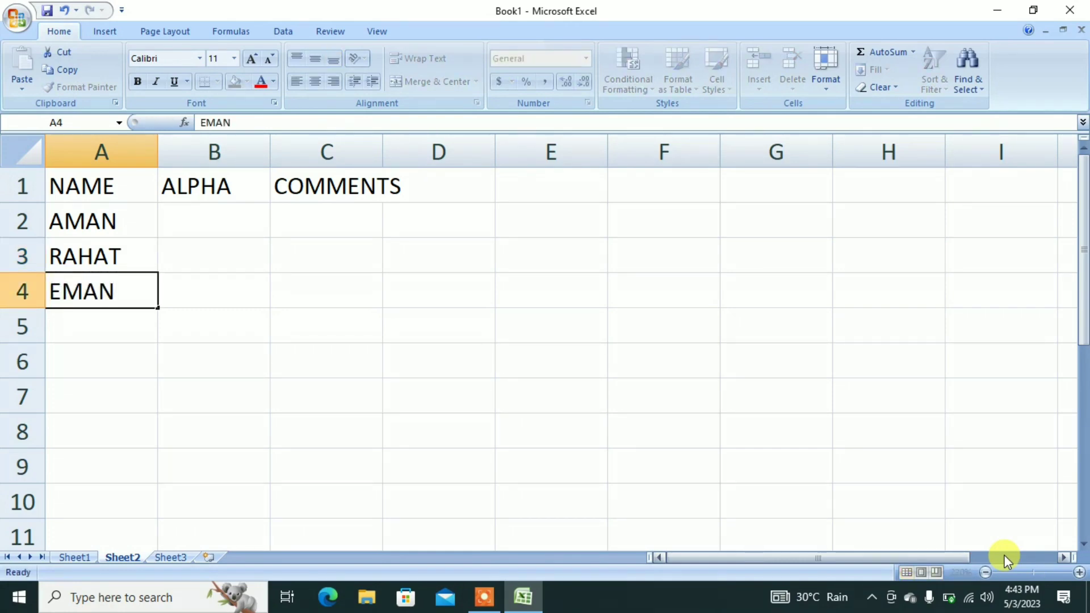
key("Return")
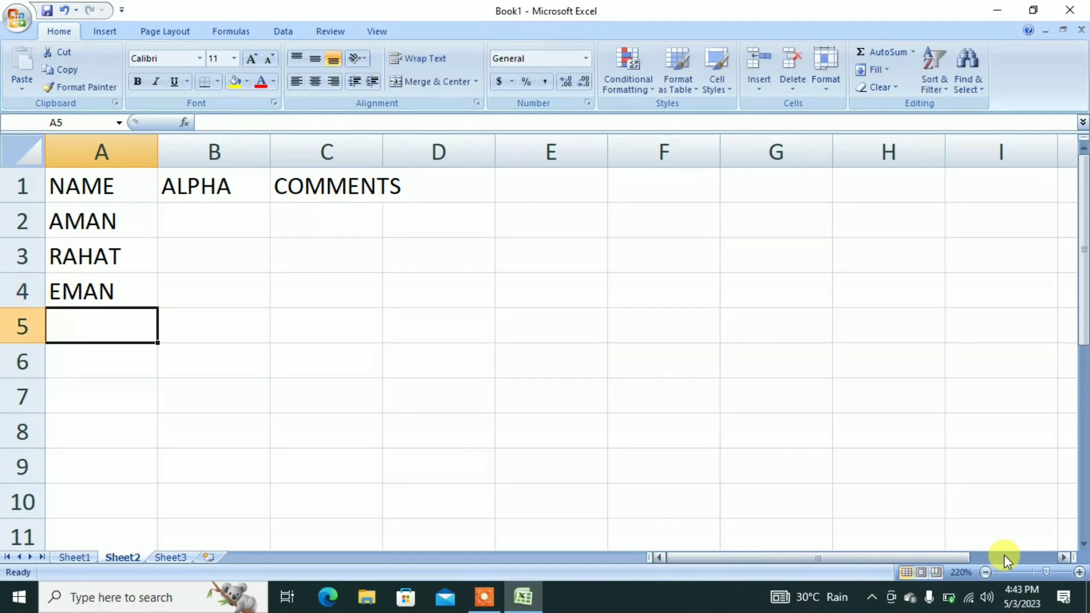
type("SANIA")
key("Return")
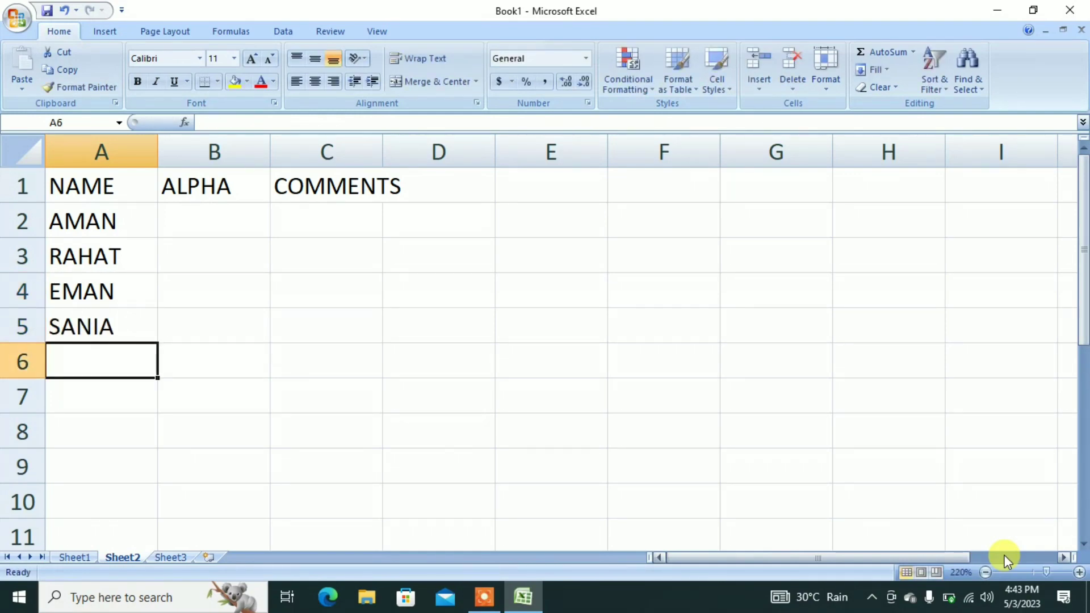
type("IMRAN")
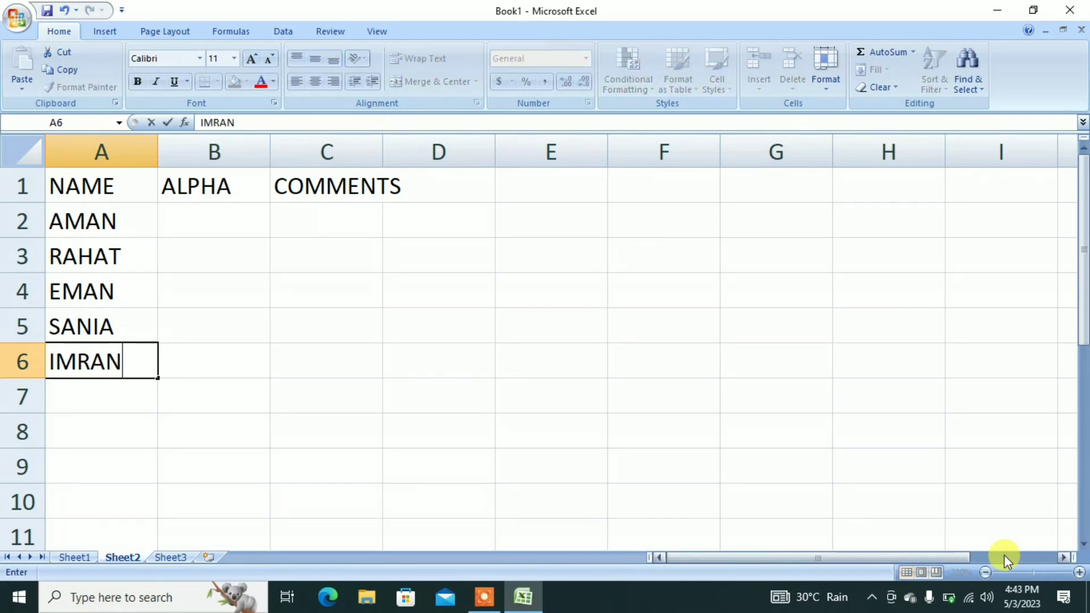
key("Return")
type("AZHAR")
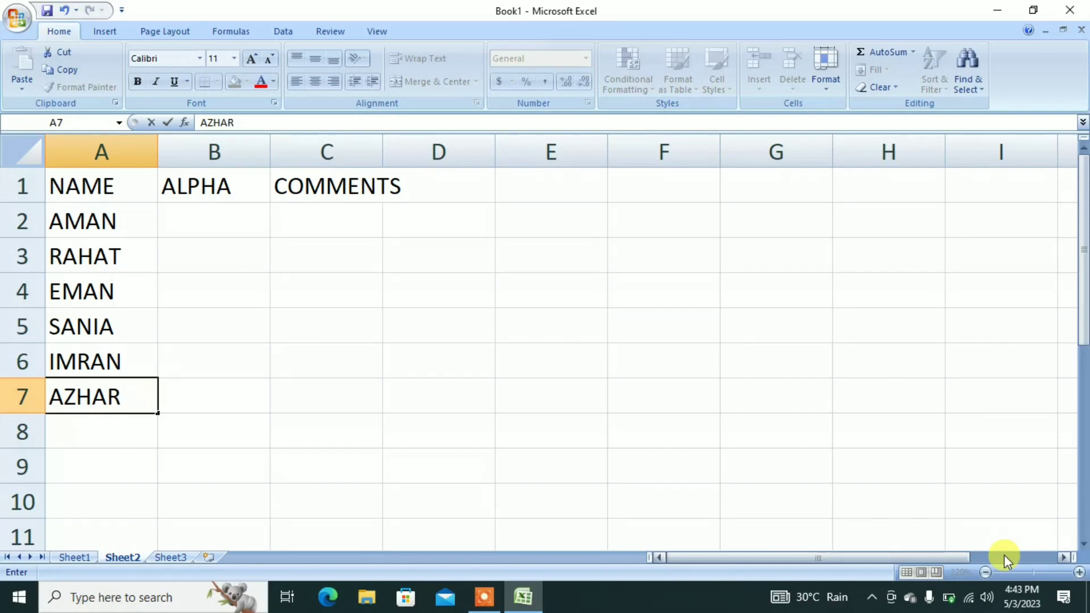
key("Return")
type("OMAR")
key("Return")
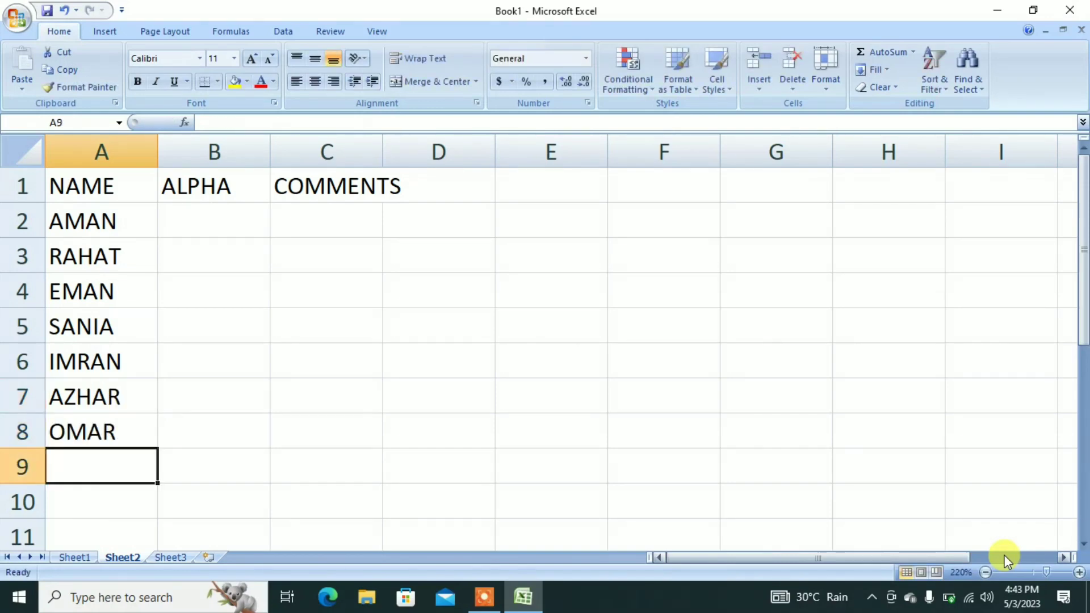
type("ZAHID")
key("Return")
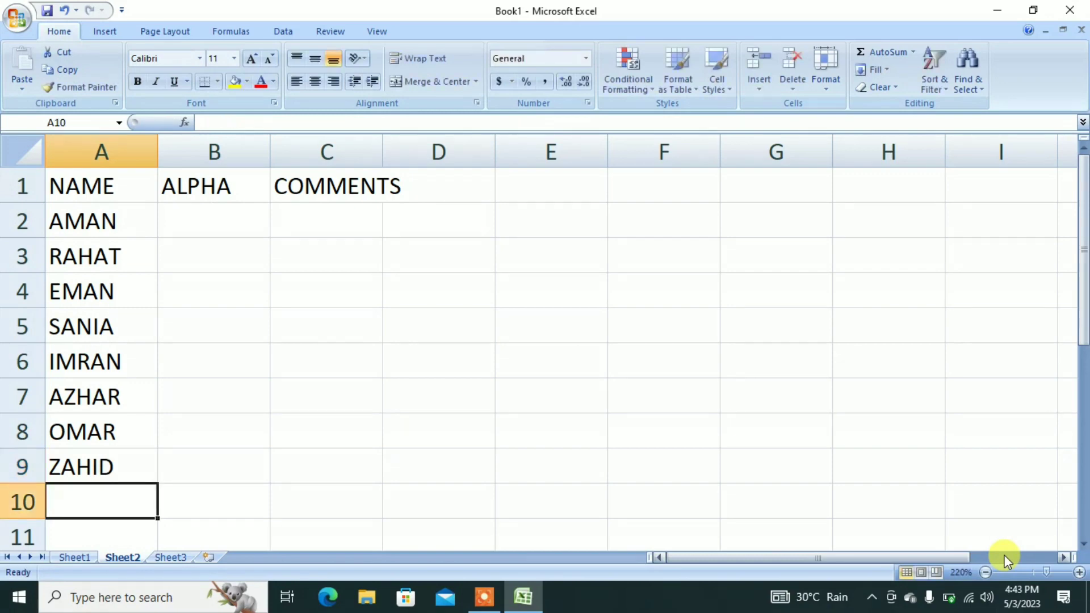
type("USMAN")
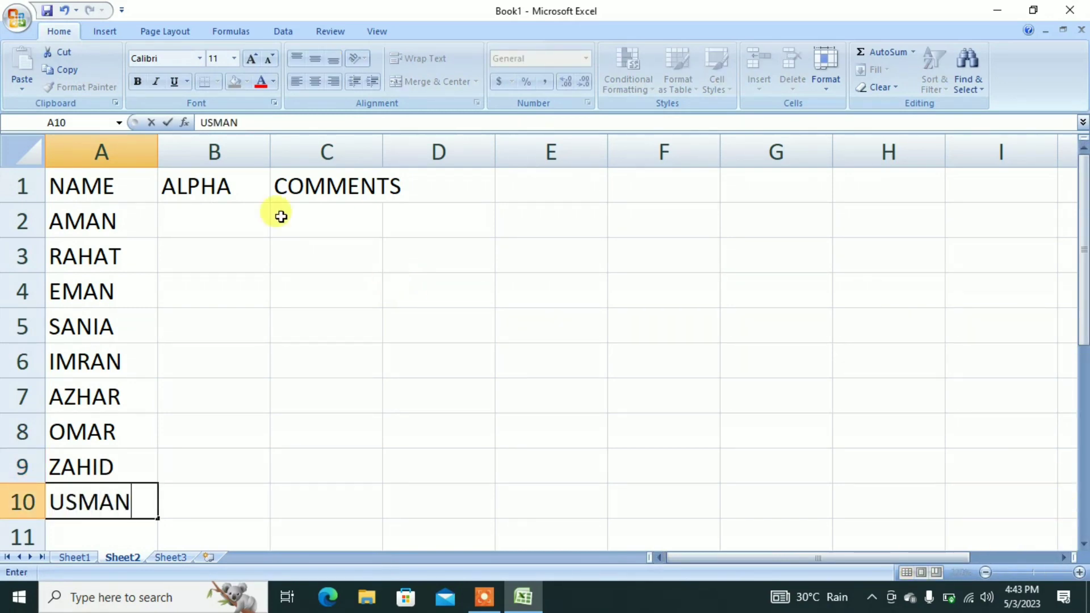
Step: Extract each name's first letter with =LEFT(A2) in B2 and fill the formula down to B10
left_click(230, 234)
type("=")
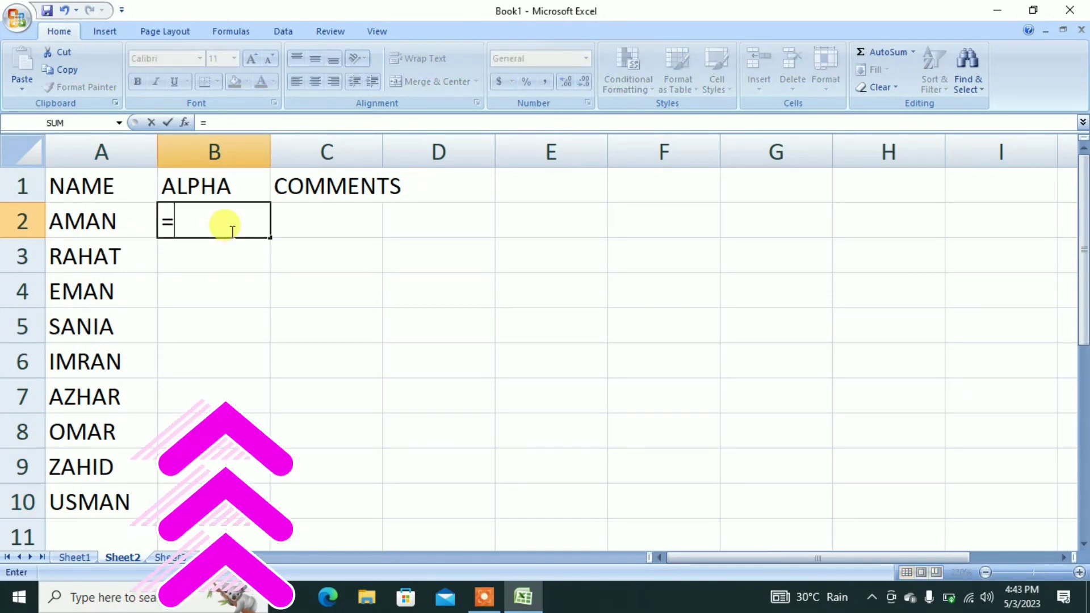
type("LEFT(")
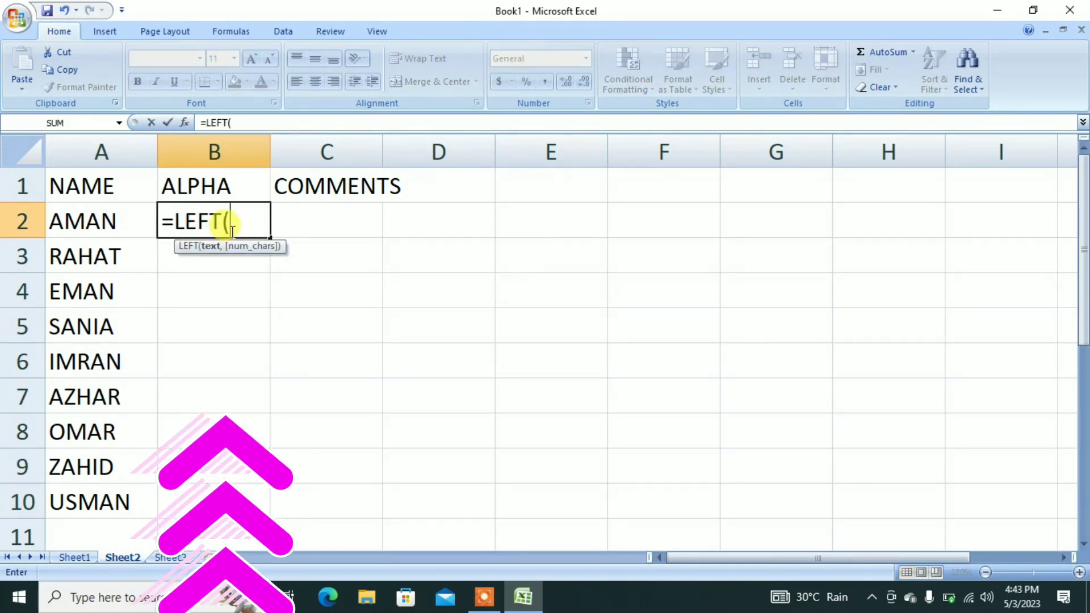
left_click(86, 221)
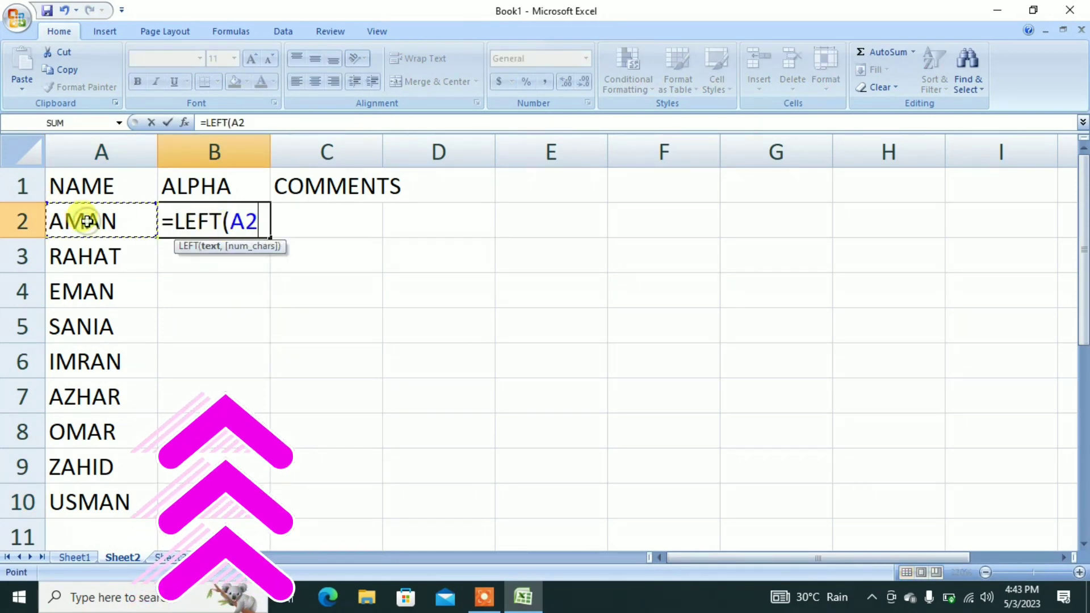
type(")")
key("Return")
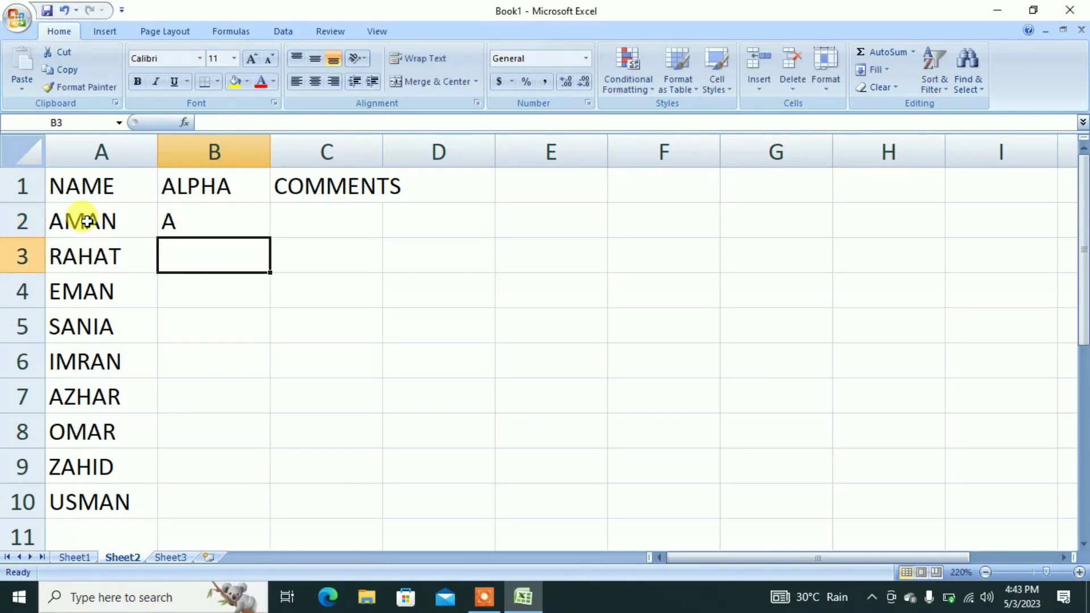
left_click(223, 216)
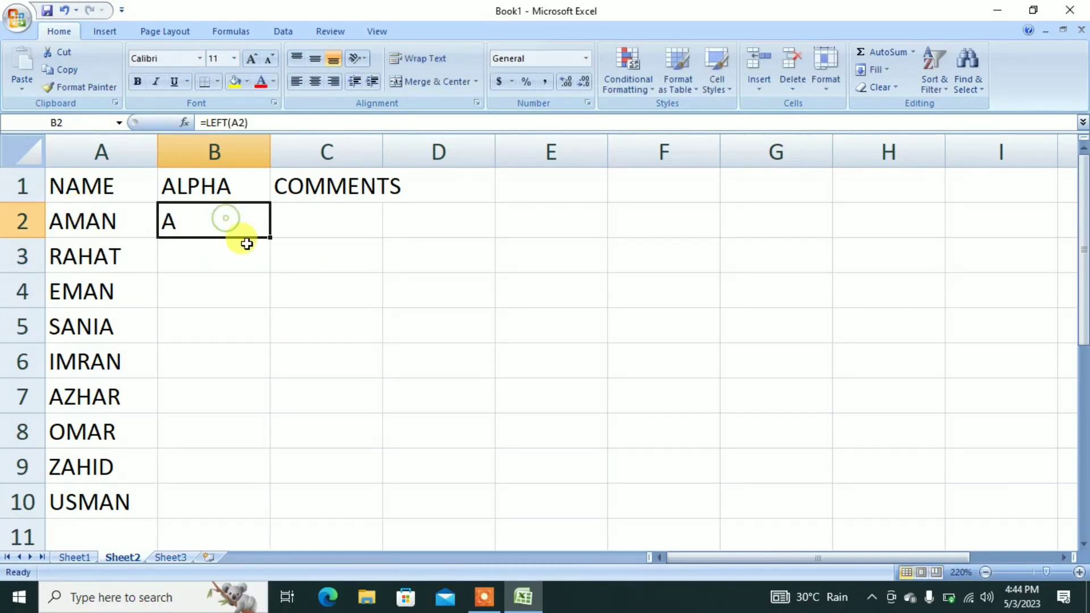
left_click_drag(269, 236, 266, 507)
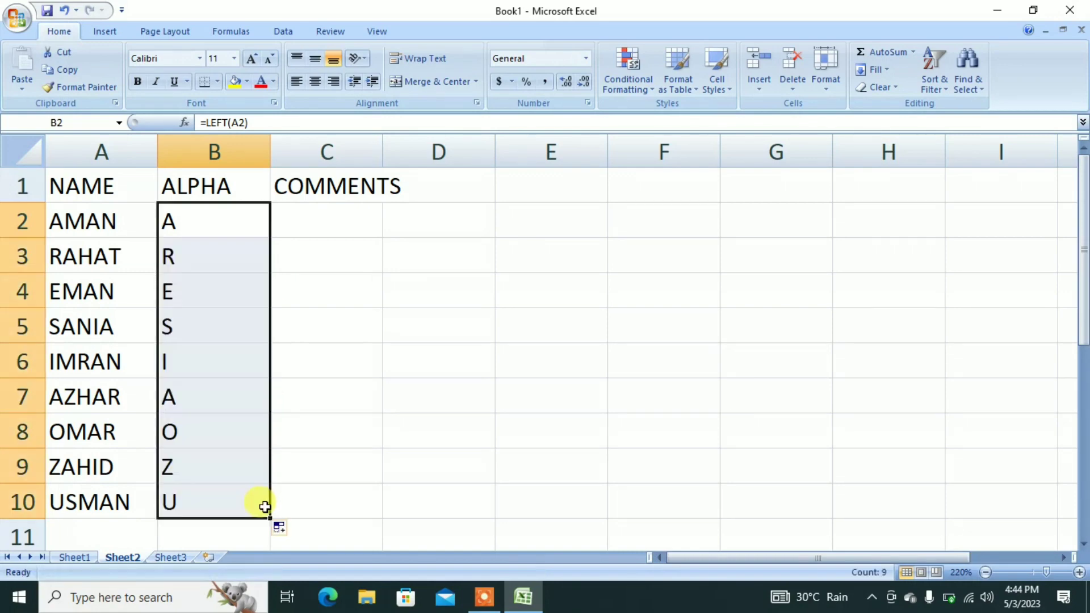
Step: Auto-fit column C and enter a nested IF formula in C2 returning "VOWEL" when B2 is A, E, I, O or U, otherwise "CONSONANT"
left_click(343, 218)
double_click(383, 142)
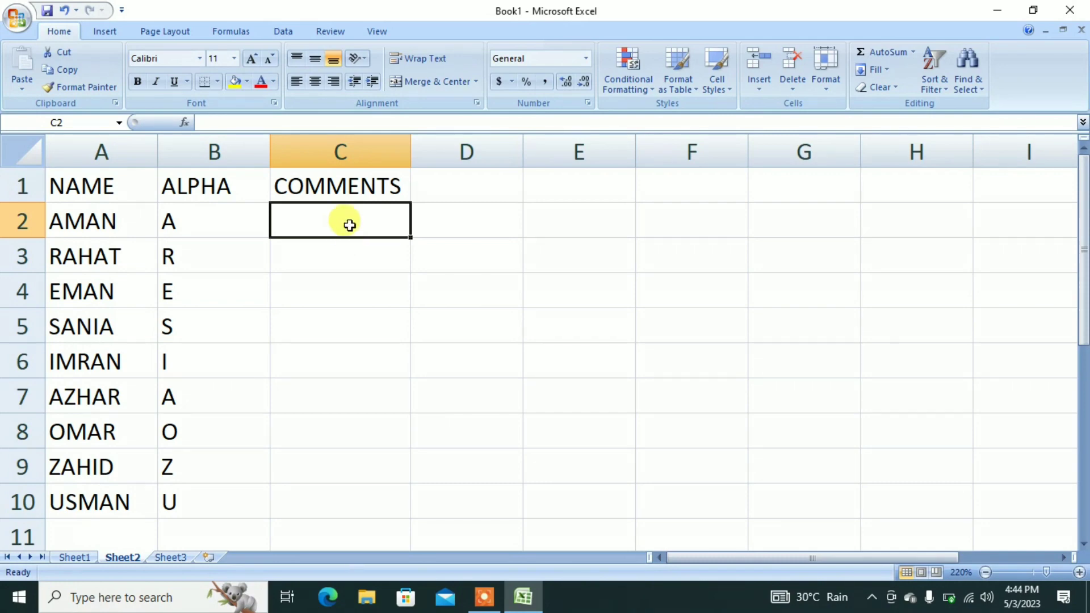
type("=IF(")
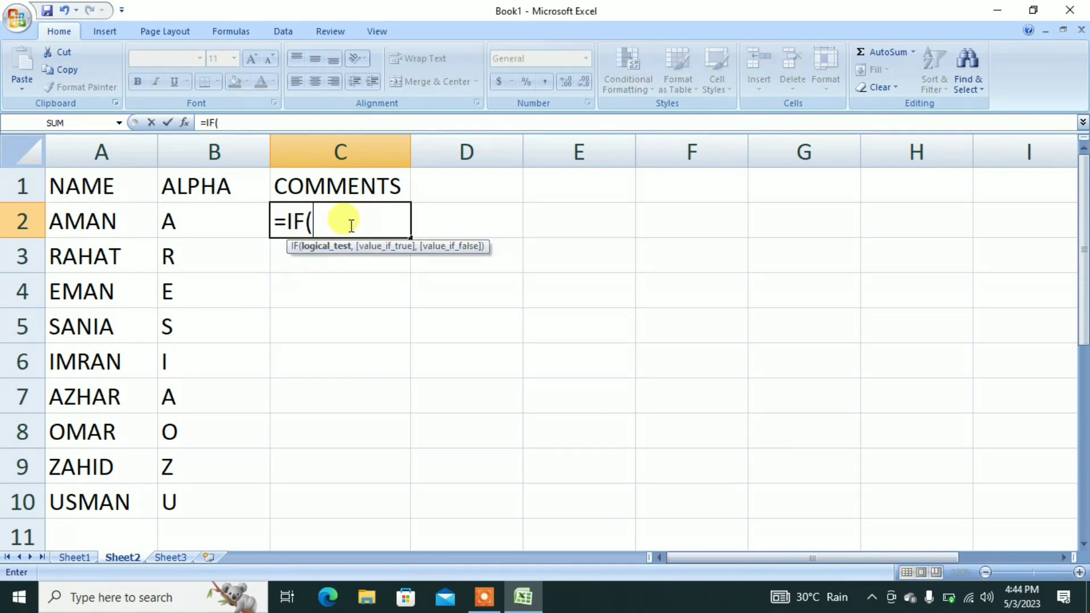
type("B2=")
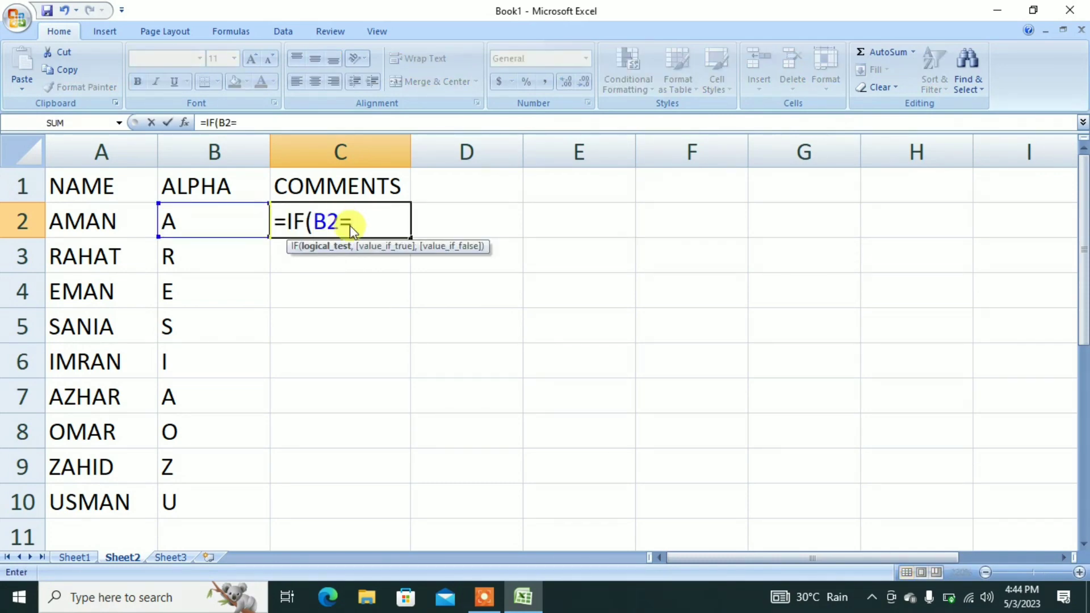
type("\"A\",\"V")
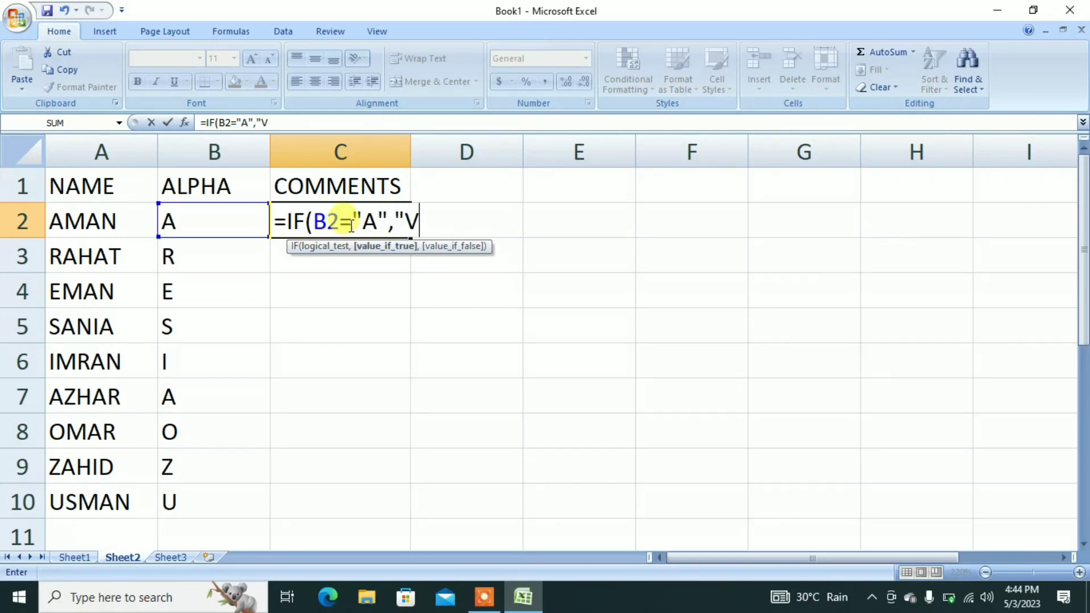
type("OWEL\",IF(B2=\"")
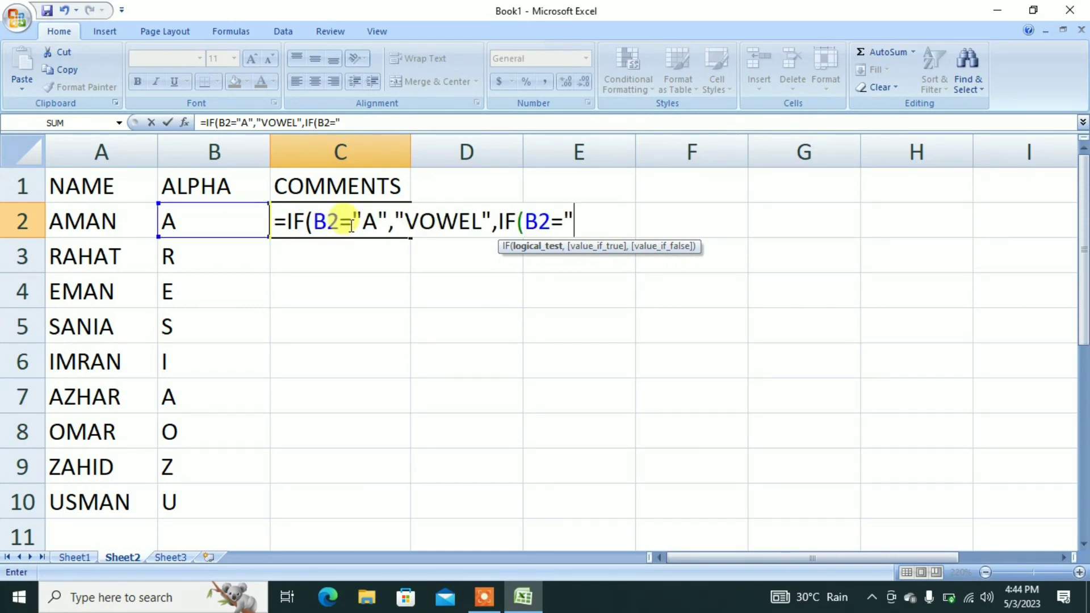
type("E\",\"VOWEL\",IF(")
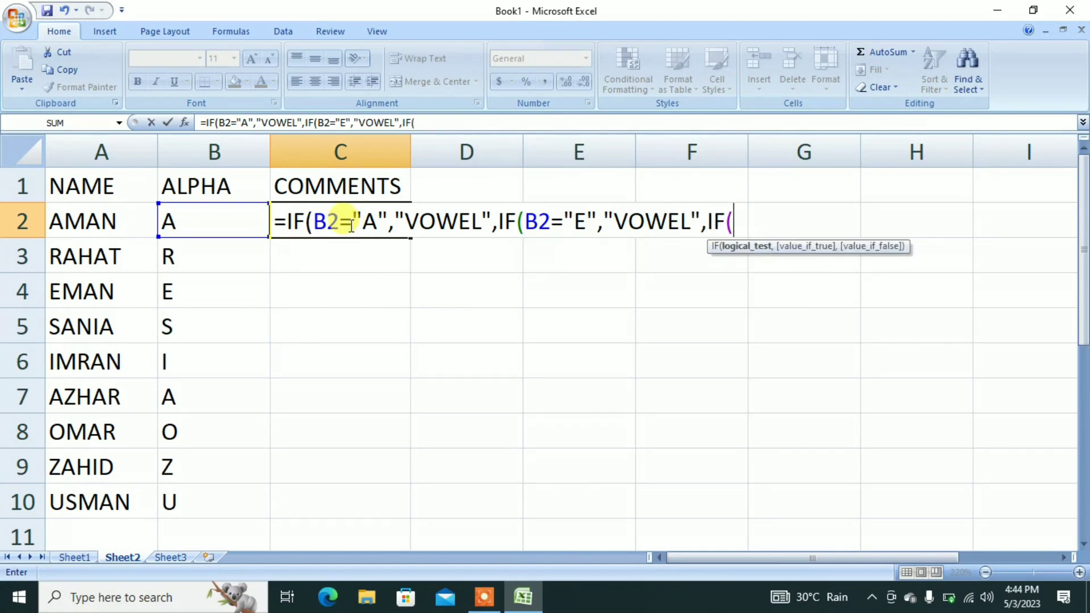
type("B2=")
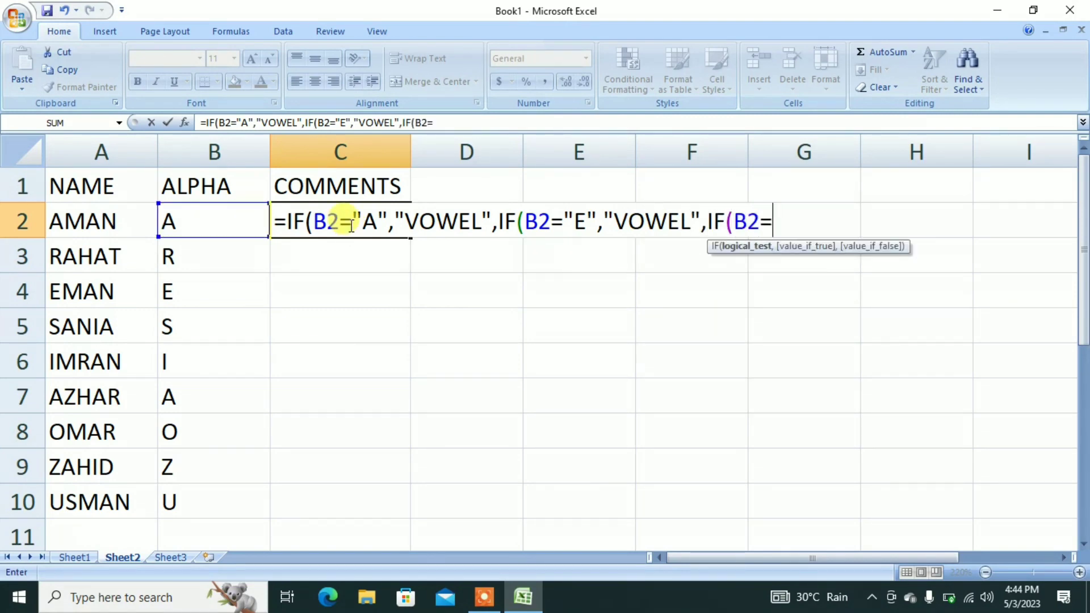
type("\"I\",\"VOWEL")
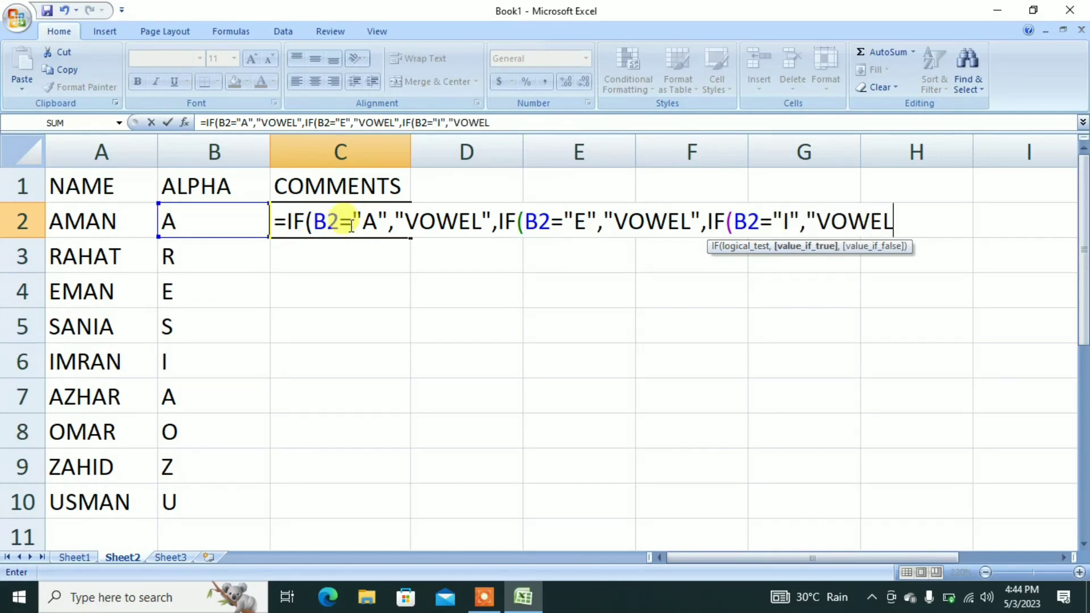
type("\",IF(")
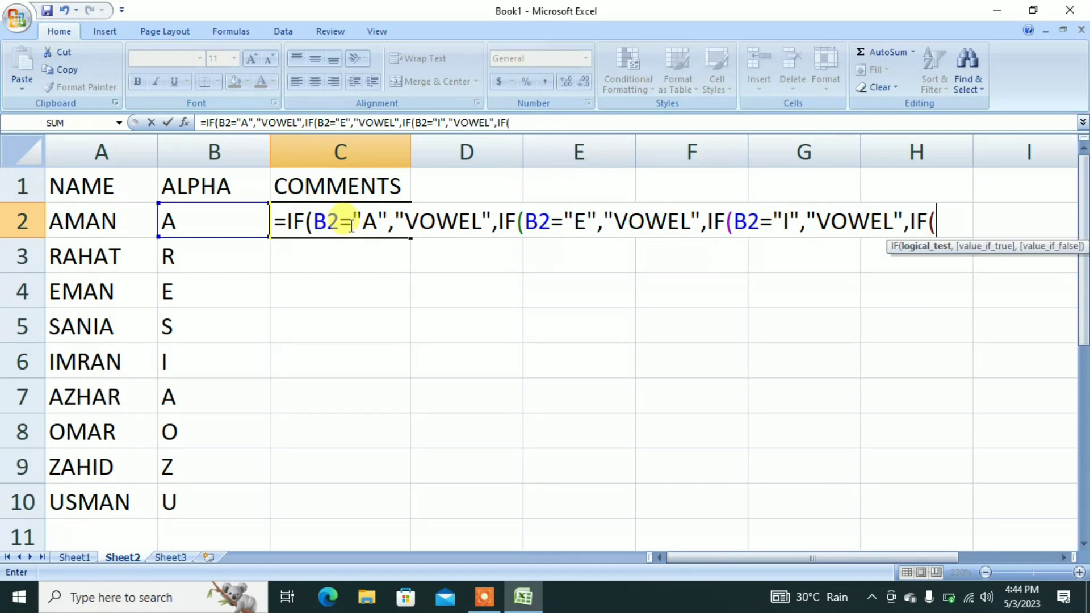
type("B2=\"O\",\"VOWEL")
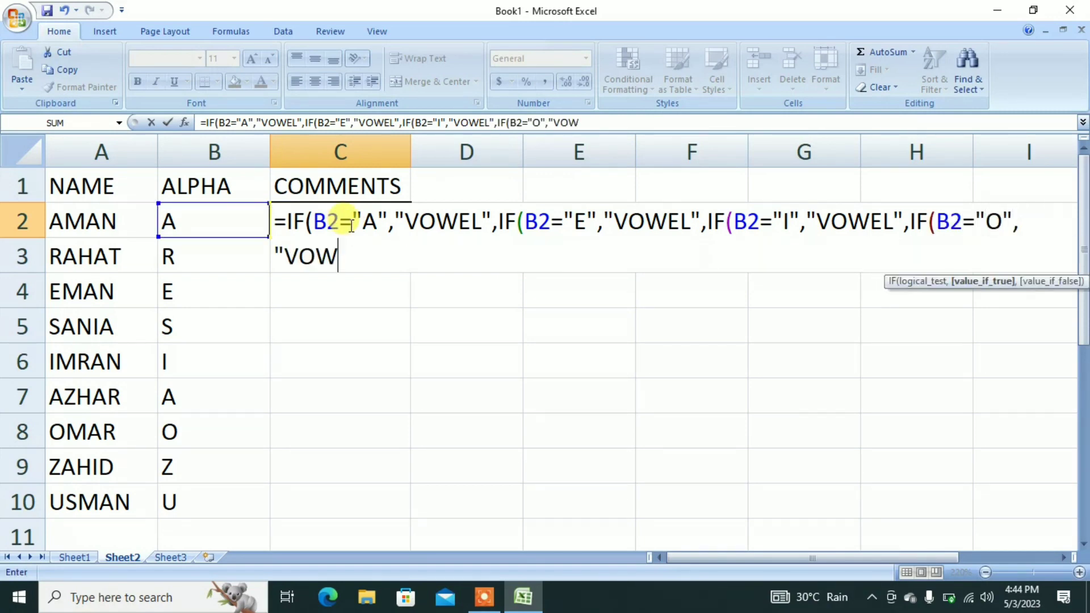
type("\",IF(B2")
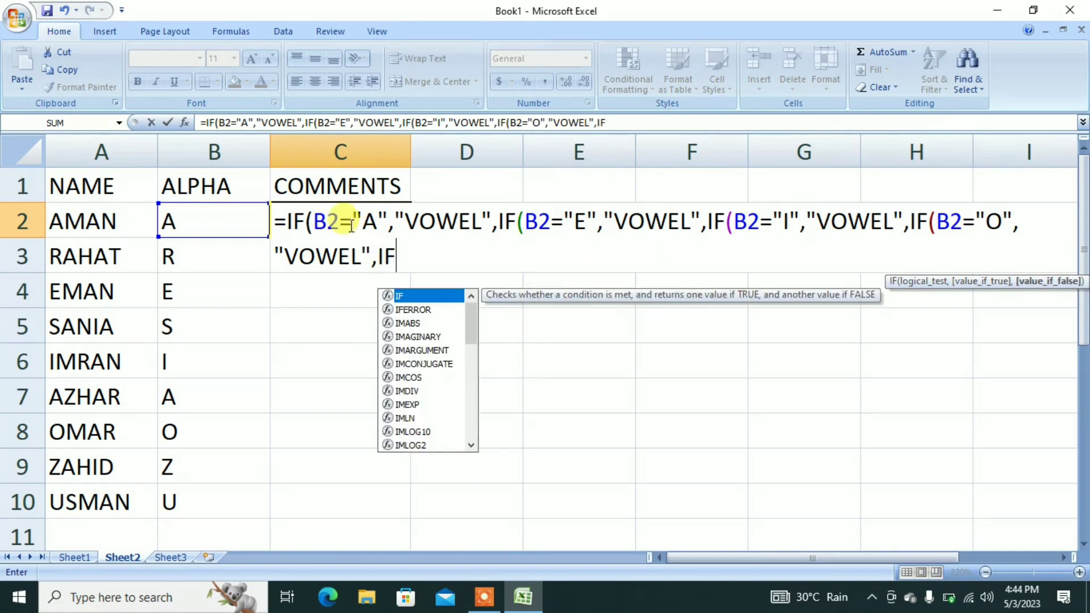
type("-")
type("\"")
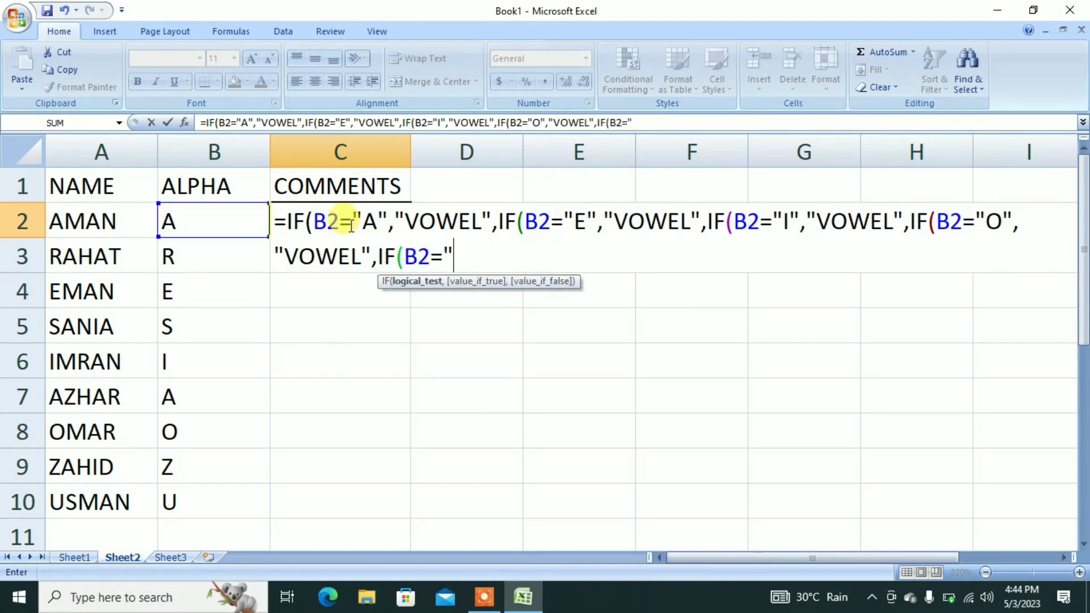
type("U\",\"VOWEL\"")
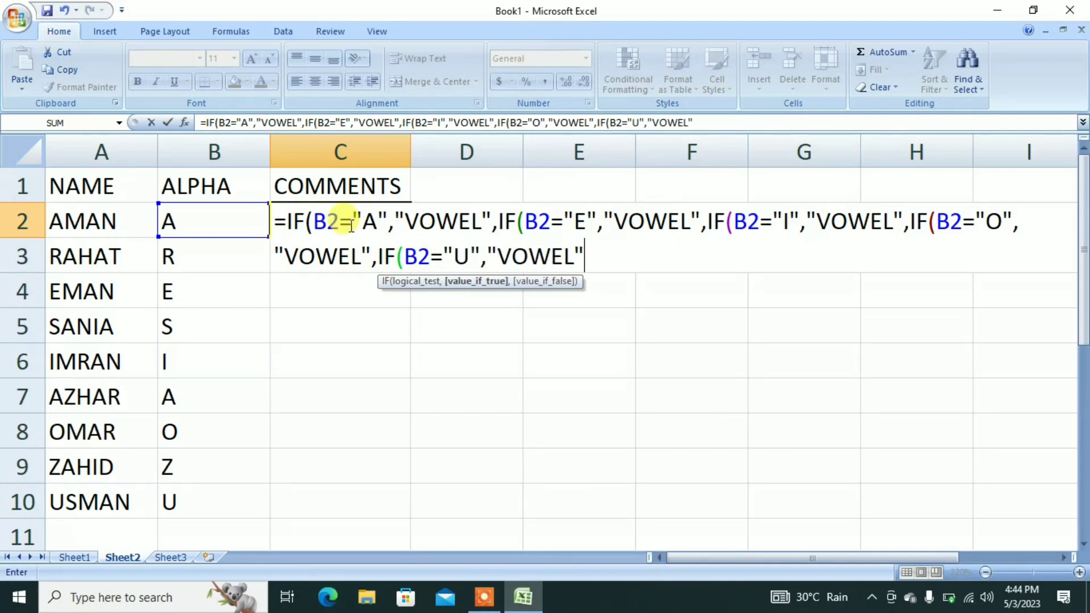
type(",\"CONSONAN")
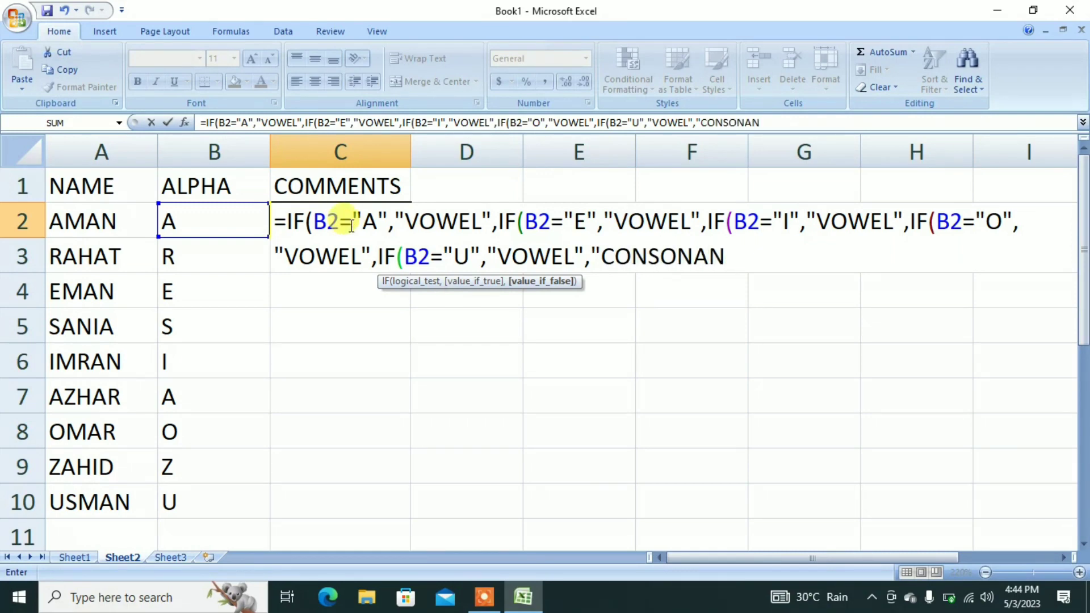
type("T\")))))")
key("Return")
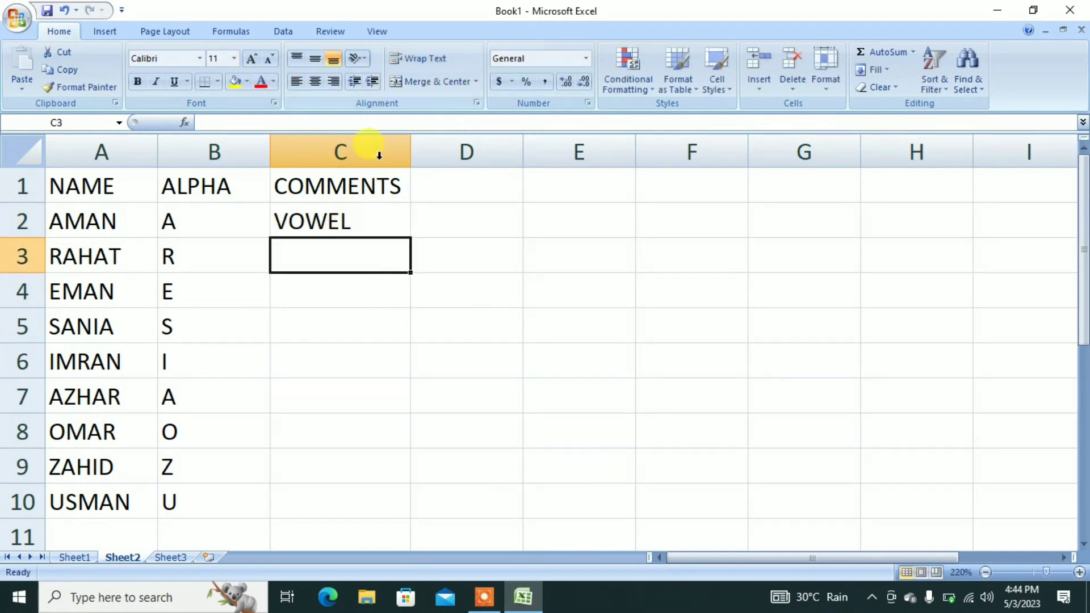
Step: Fill the nested IF formula from C2 down the COMMENTS column to C10
left_click(369, 231)
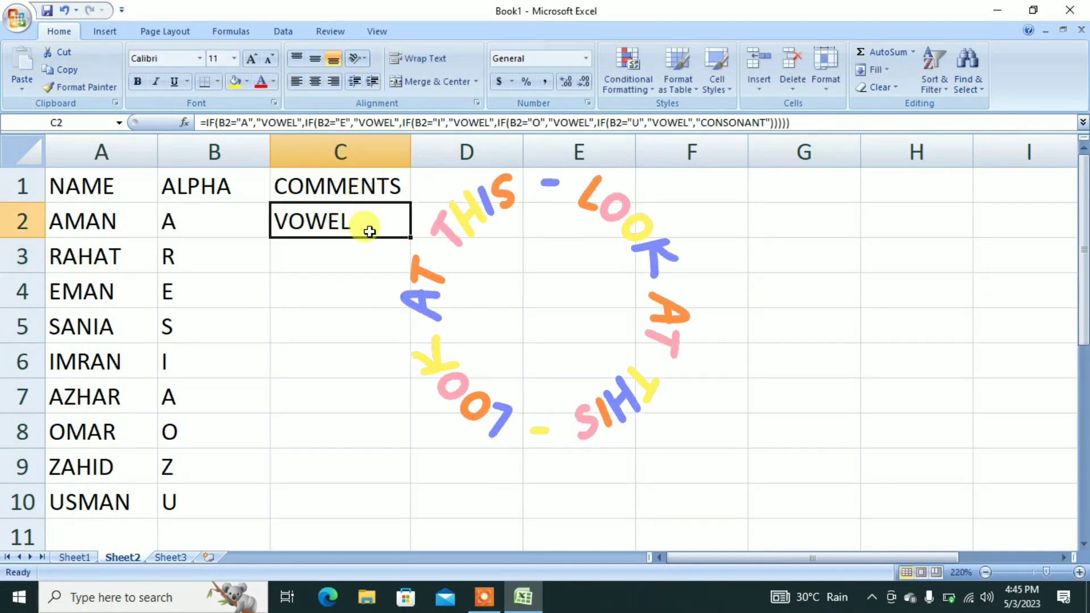
double_click(410, 237)
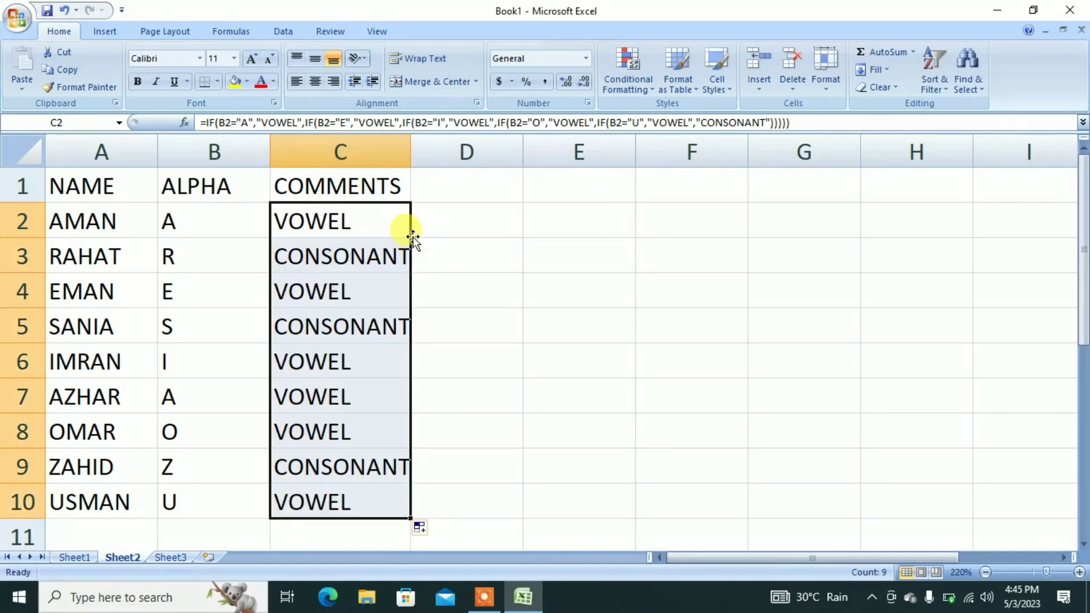
left_click(527, 260)
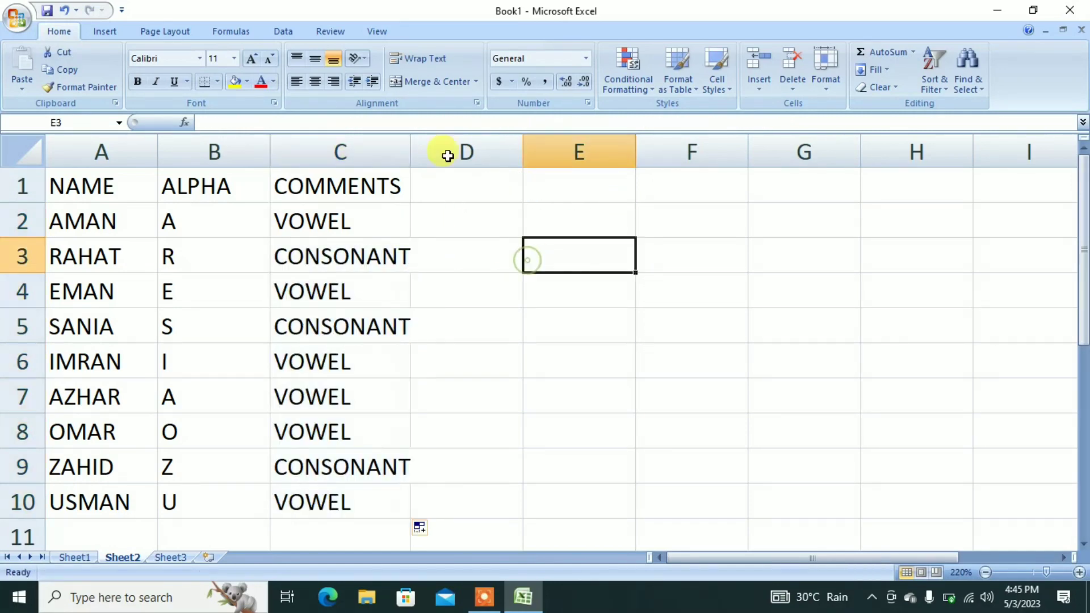
Step: Insert red-outlined WordArt reading ALPHA CALCULATION on Sheet2
left_click(102, 33)
left_click(625, 67)
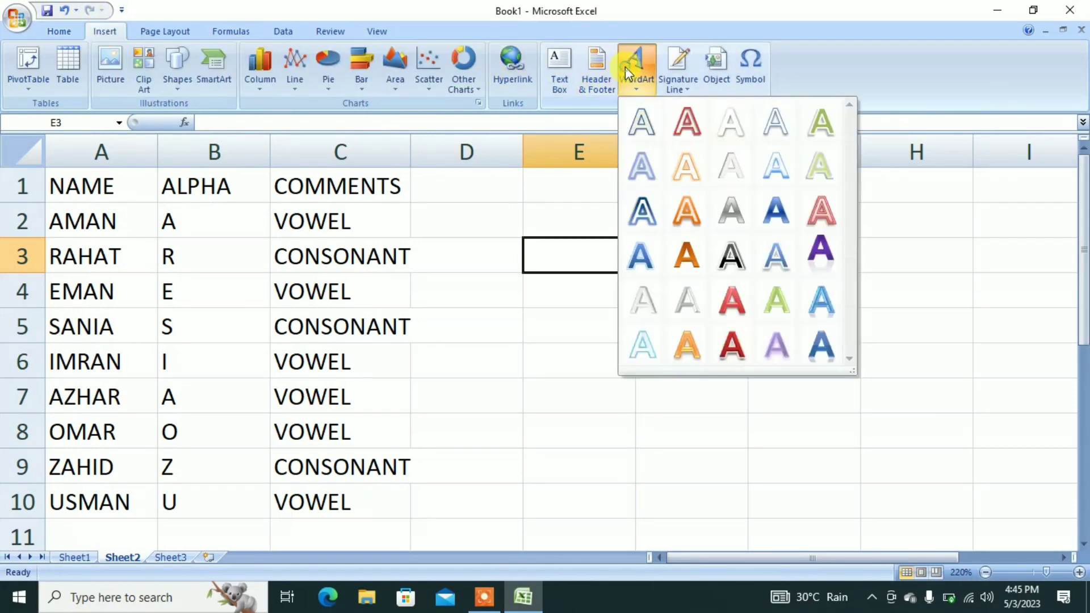
left_click(690, 134)
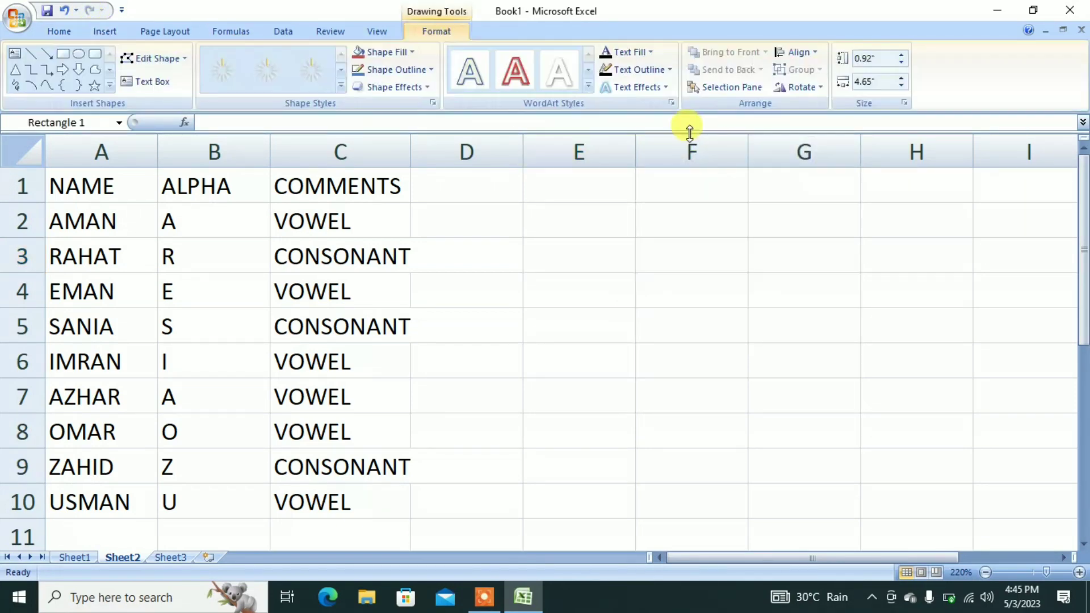
type("ALP")
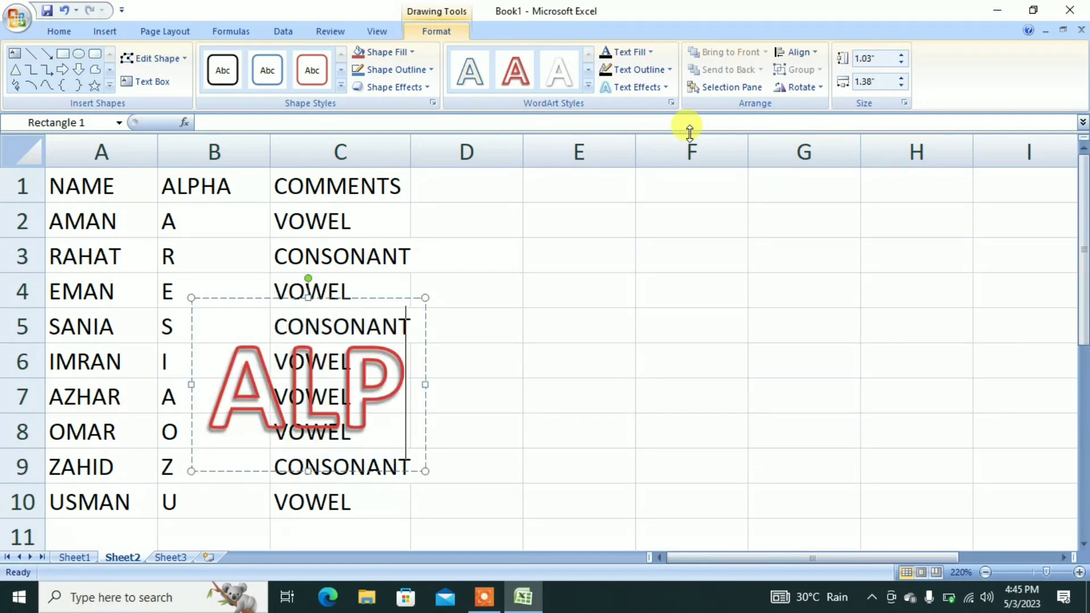
type("HA CALCU")
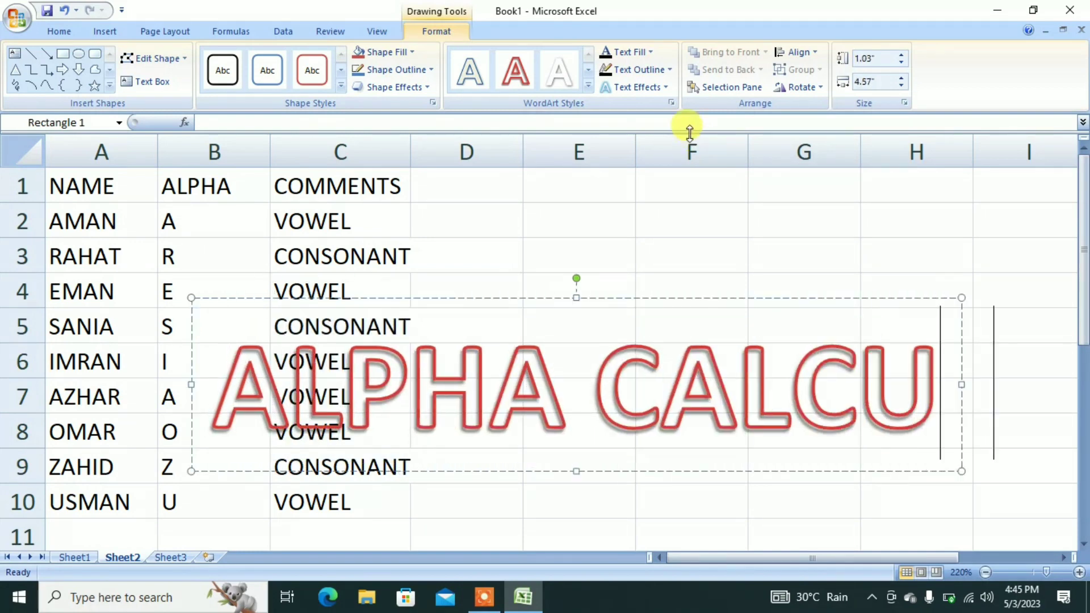
type("LATOR")
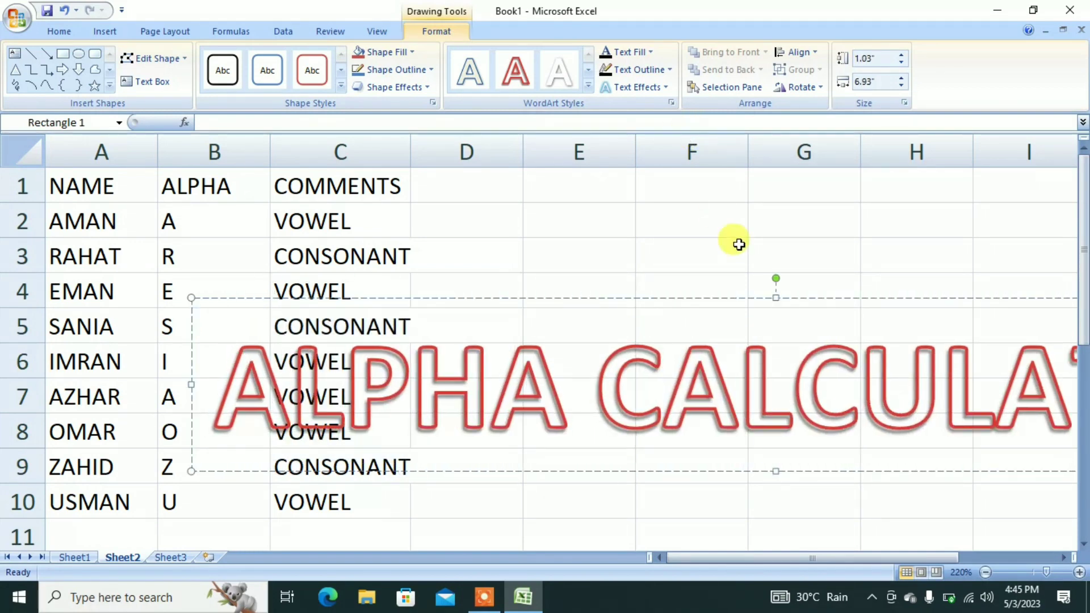
Step: Shrink the ALPHA CALCULATION WordArt to about 3.69" wide and place it beside the table, across columns D to I in rows 1 to 3
left_click(687, 471)
key("ctrl+[")
key("ctrl+[")
key("ctrl+[")
key("ctrl+[")
key("ctrl+[")
key("ctrl+[")
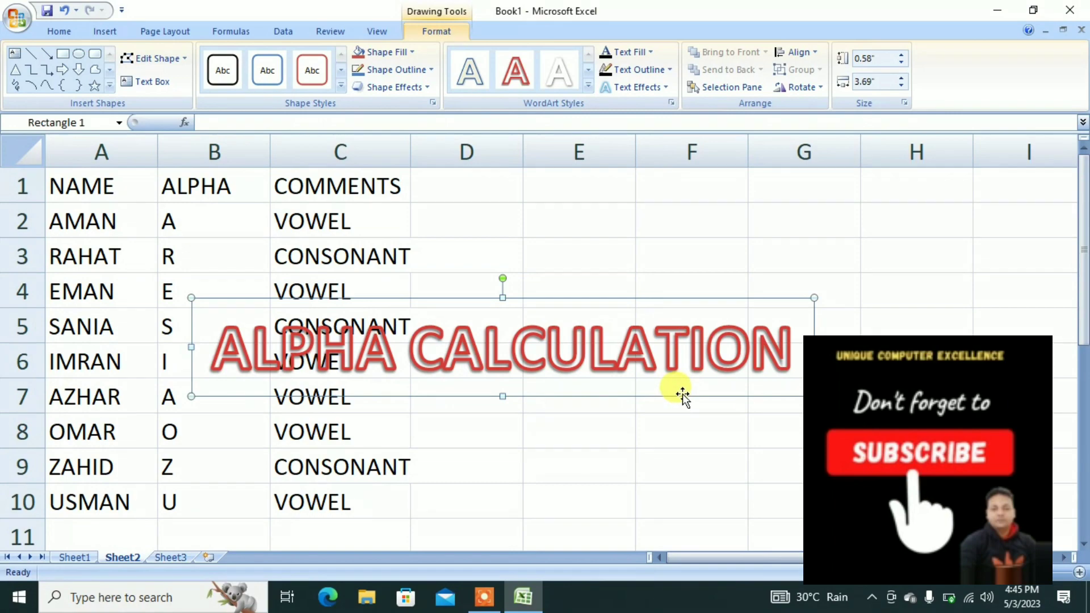
left_click_drag(683, 394, 901, 275)
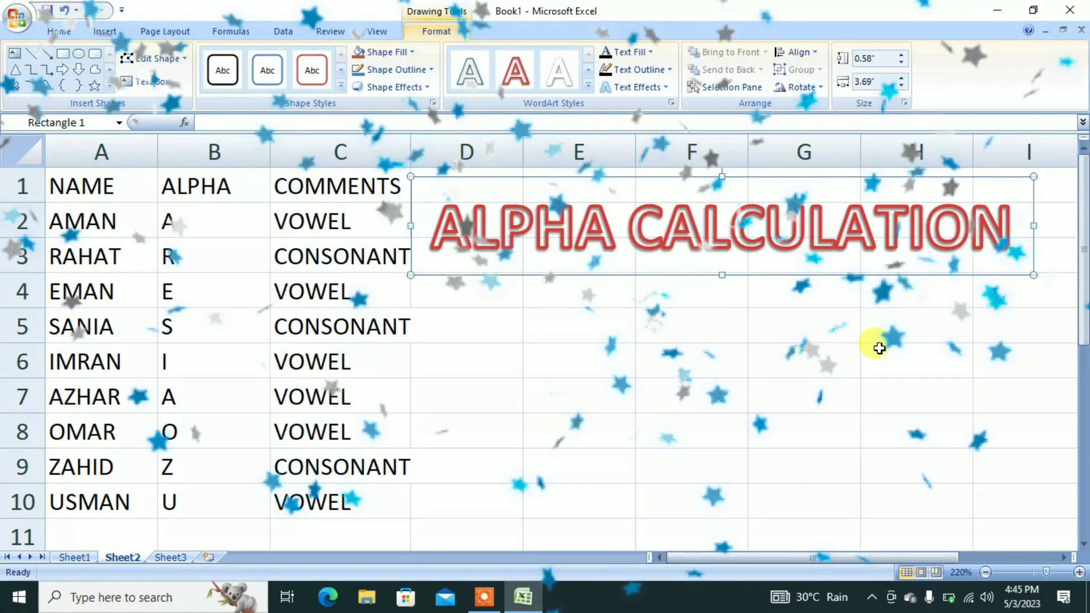